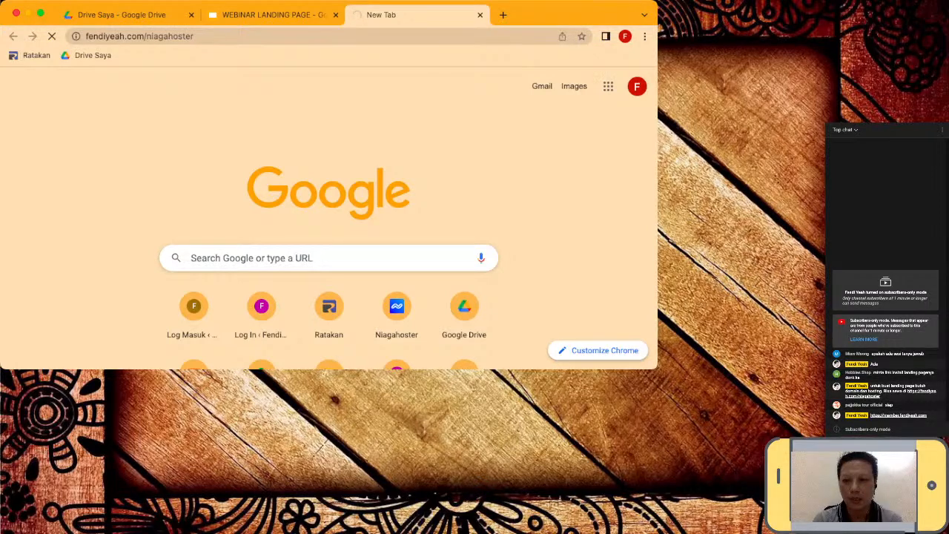
# - Select the niagahoster.co.id/hosting-murah URL in the address bar once the page has loaded
pyautogui.press('super+l')
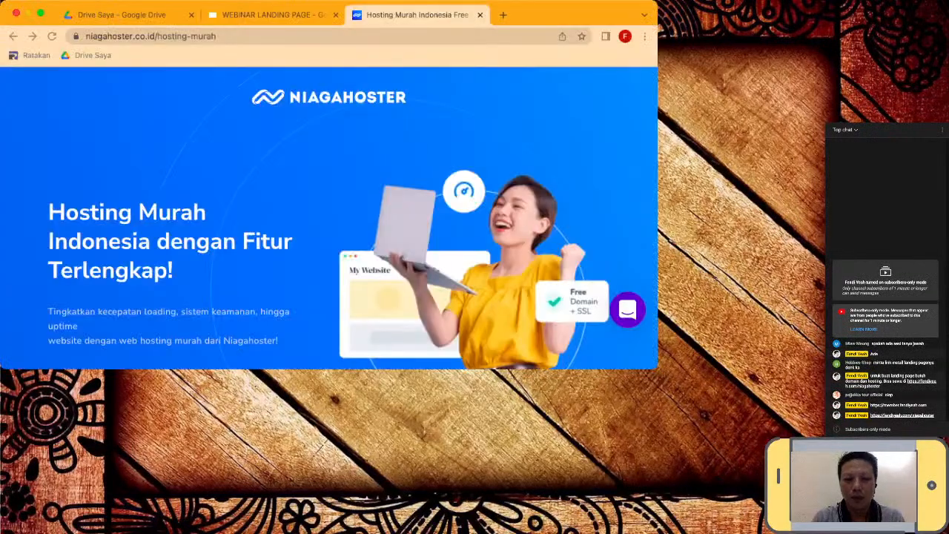
pyautogui.click(152, 37)
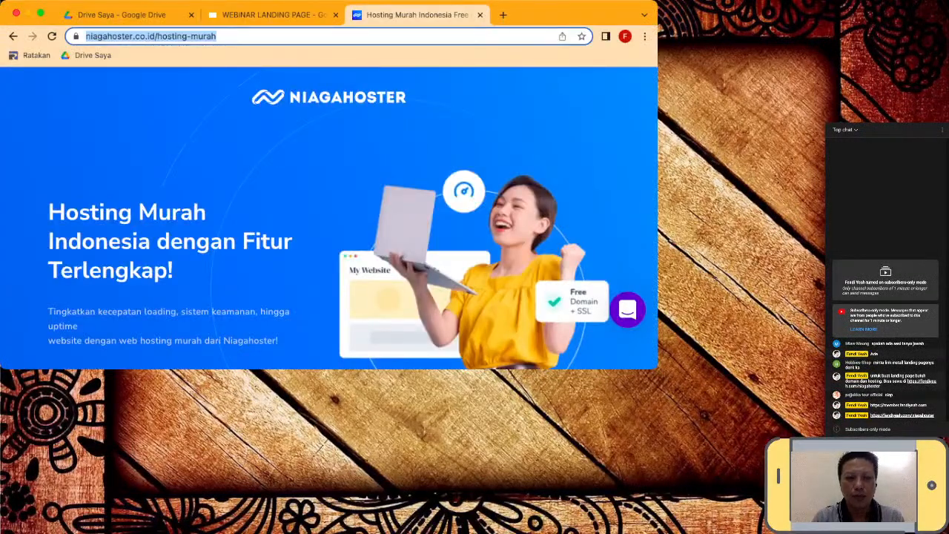
# - Dismiss the Google sign-in prompt on the Hosting Murah page
pyautogui.scroll(-2, 330, 219)
pyautogui.scroll(-1, 329, 218)
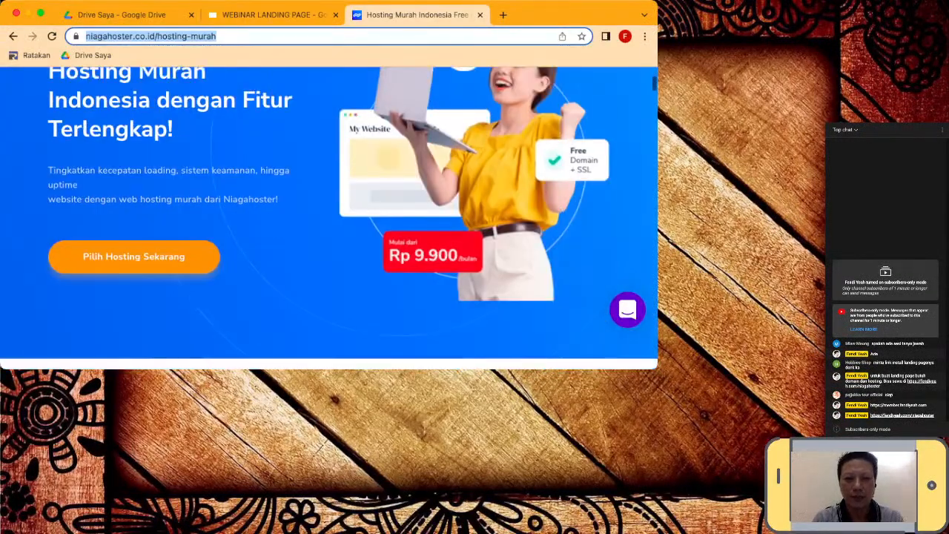
pyautogui.scroll(2, 329, 219)
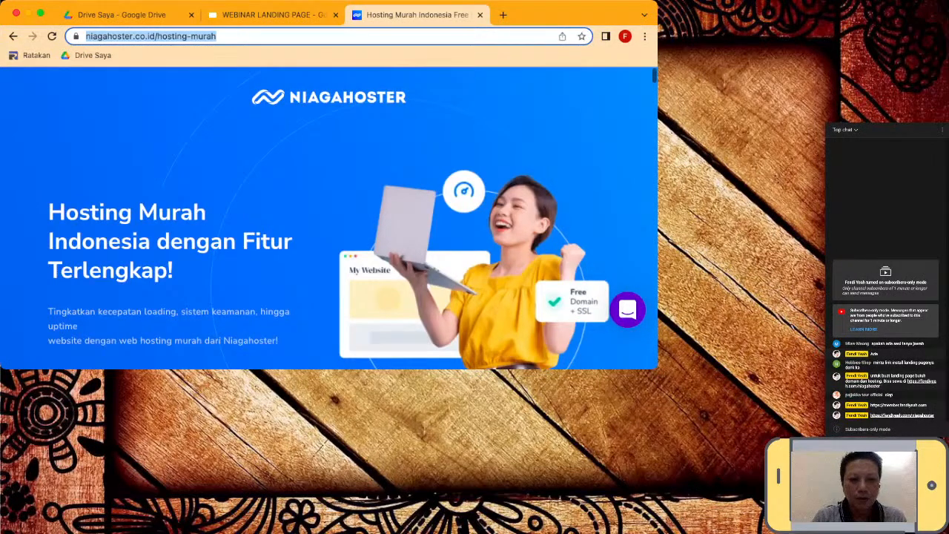
pyautogui.scroll(-4, 330, 219)
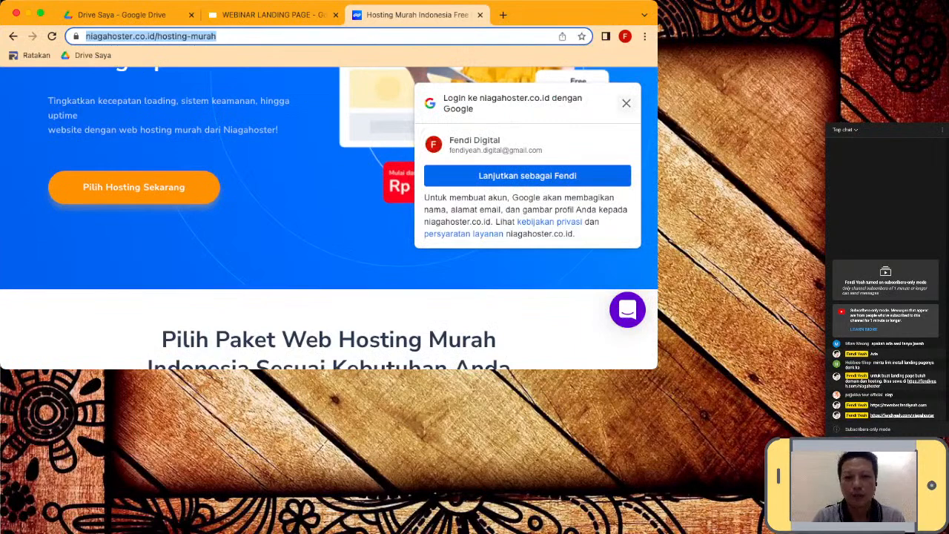
pyautogui.click(627, 103)
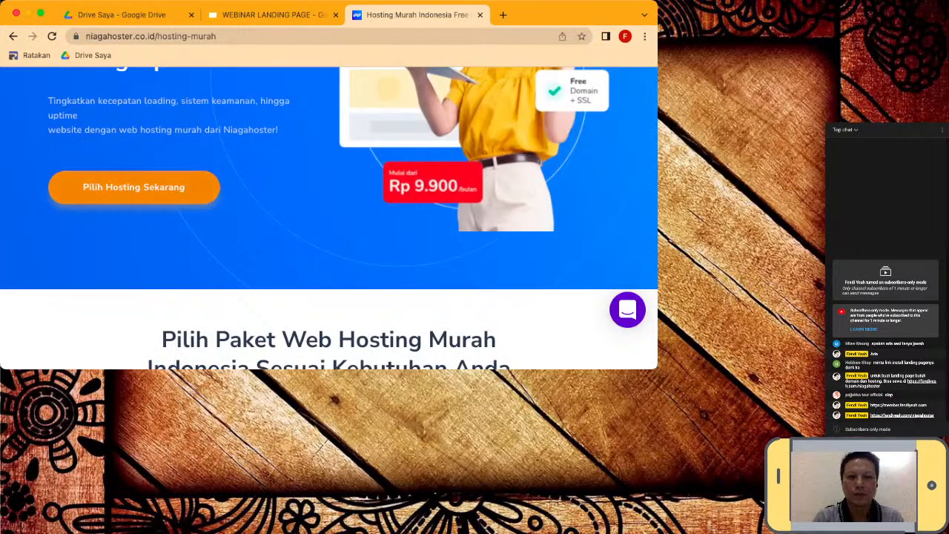
# - Scroll down to the Bayi, Pelajar, Personal and Bisnis plan cards with their monthly prices
pyautogui.scroll(-5, 329, 219)
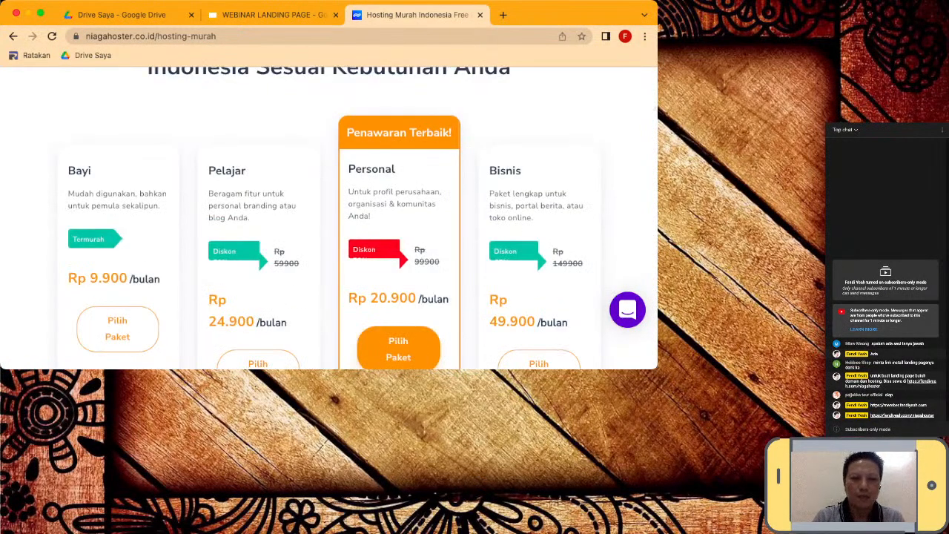
pyautogui.scroll(-1, 330, 219)
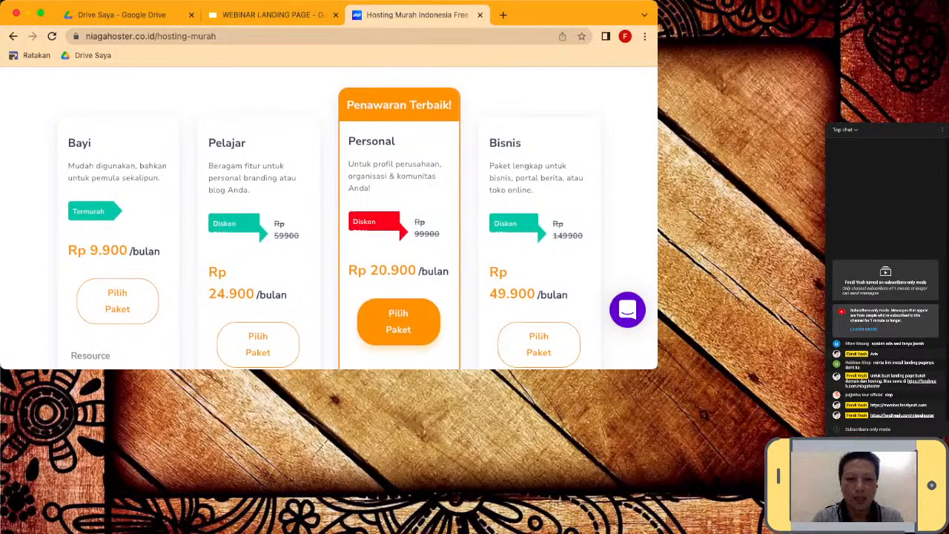
pyautogui.scroll(-1, 329, 219)
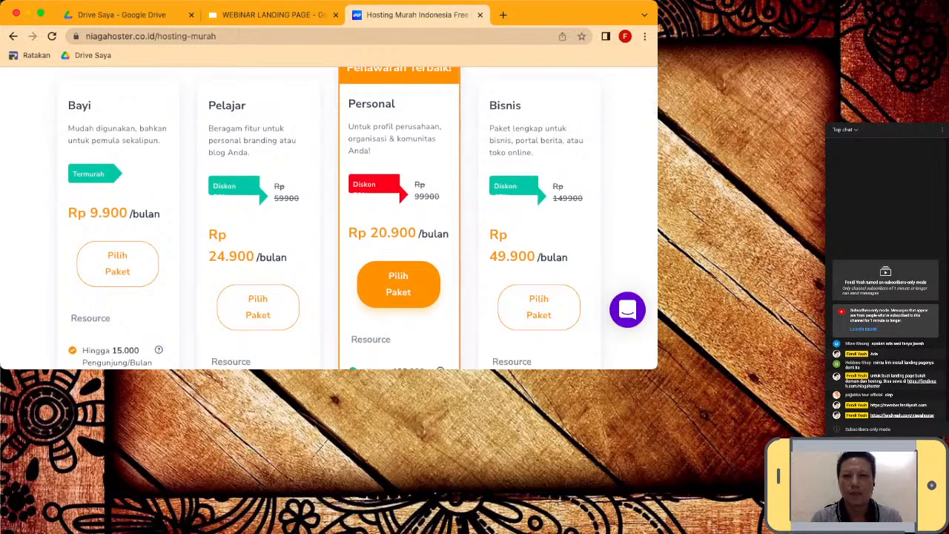
pyautogui.scroll(1, 330, 219)
pyautogui.scroll(-1, 329, 218)
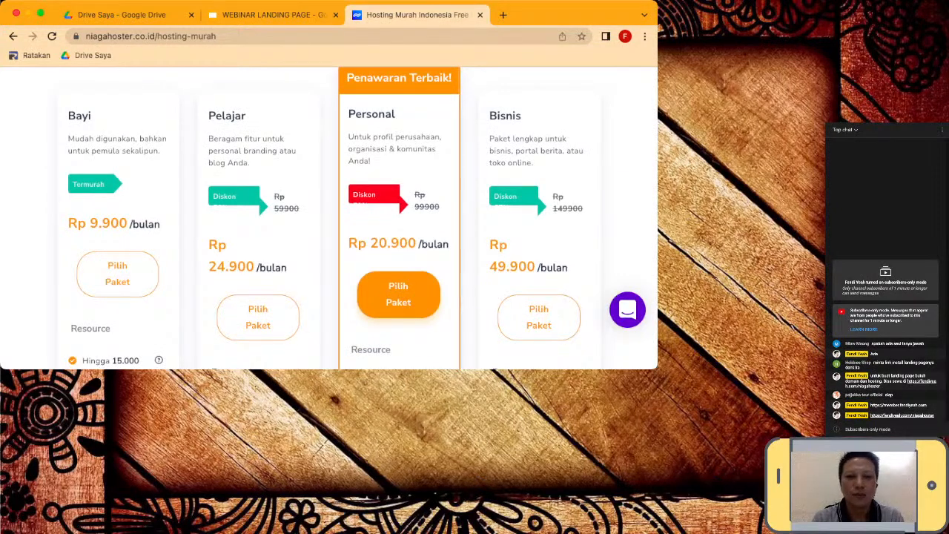
pyautogui.scroll(-2, 329, 219)
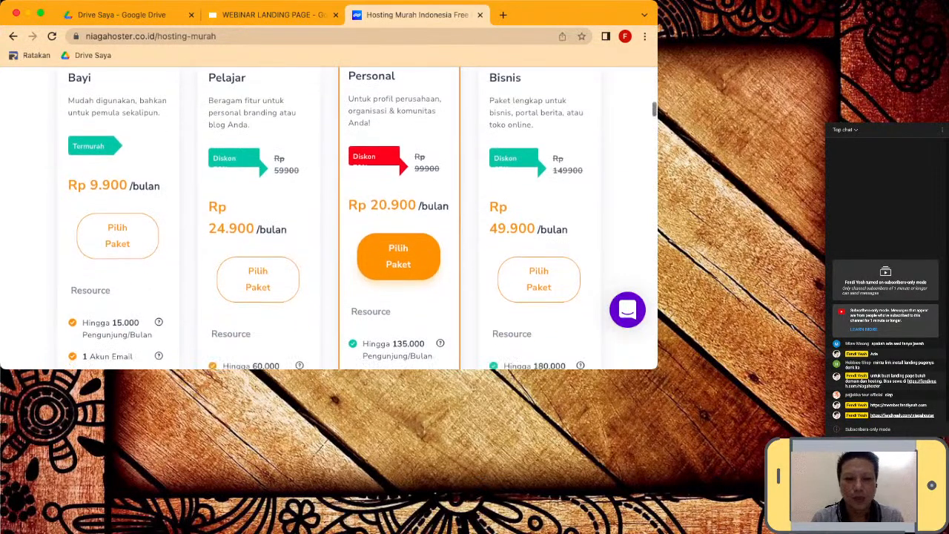
pyautogui.scroll(-1, 330, 219)
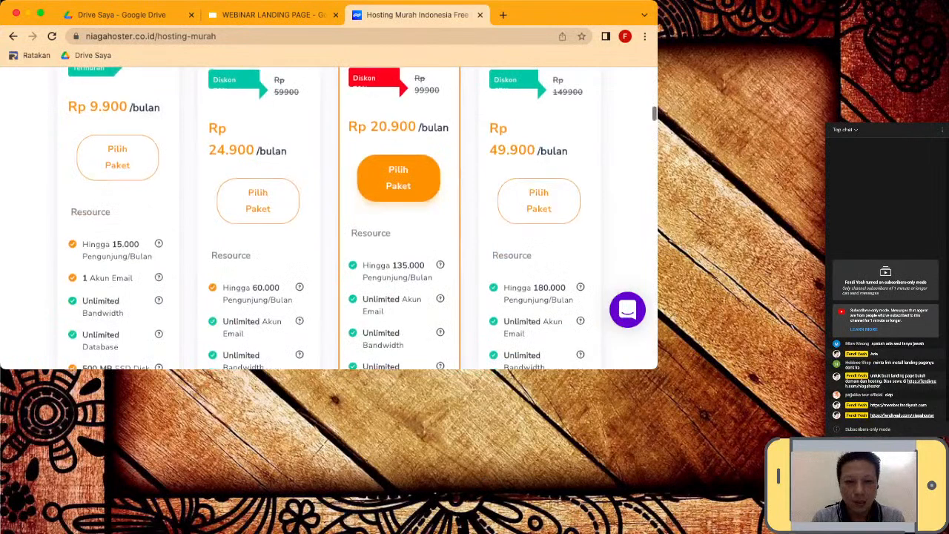
pyautogui.scroll(-1, 329, 218)
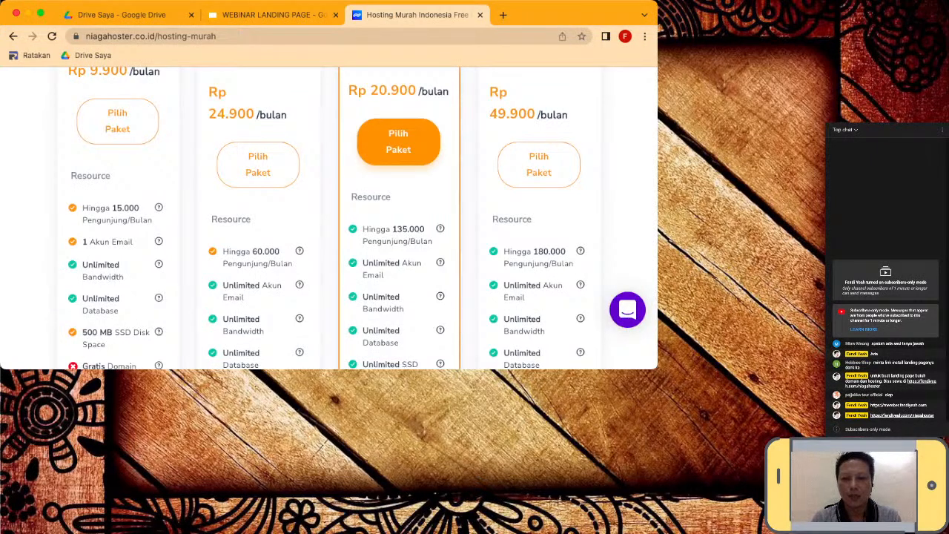
# - Enlarge the browser window and review the Personal plan at Rp 20.900/bulan with 135.000 visitors
pyautogui.moveTo(657, 369); pyautogui.dragTo(739, 431)
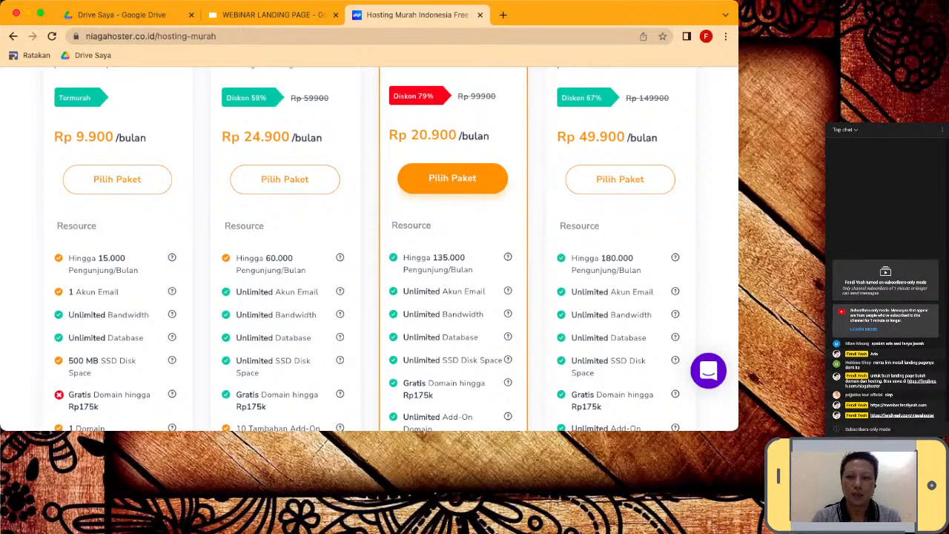
pyautogui.scroll(1, 398, 250)
pyautogui.scroll(-2, 397, 249)
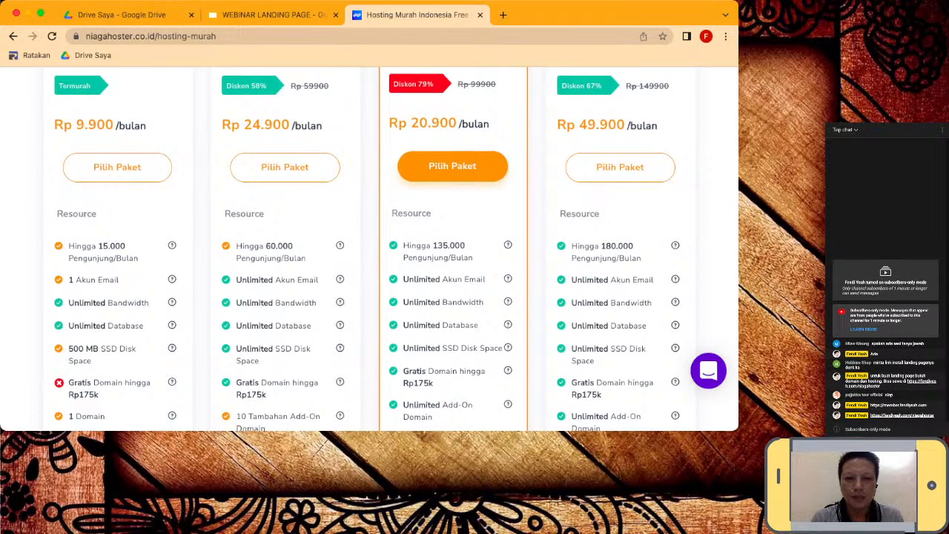
pyautogui.scroll(-1, 398, 249)
pyautogui.scroll(1, 397, 249)
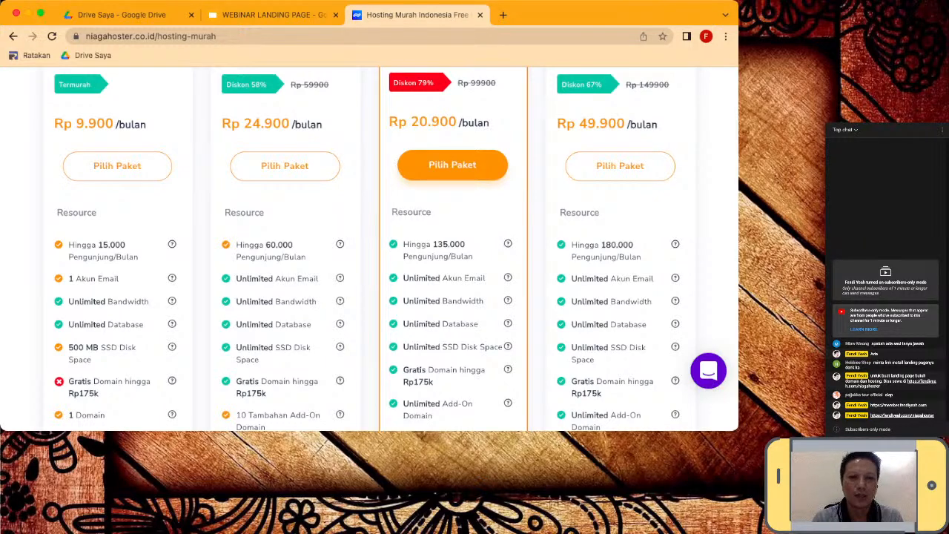
pyautogui.scroll(-1, 398, 250)
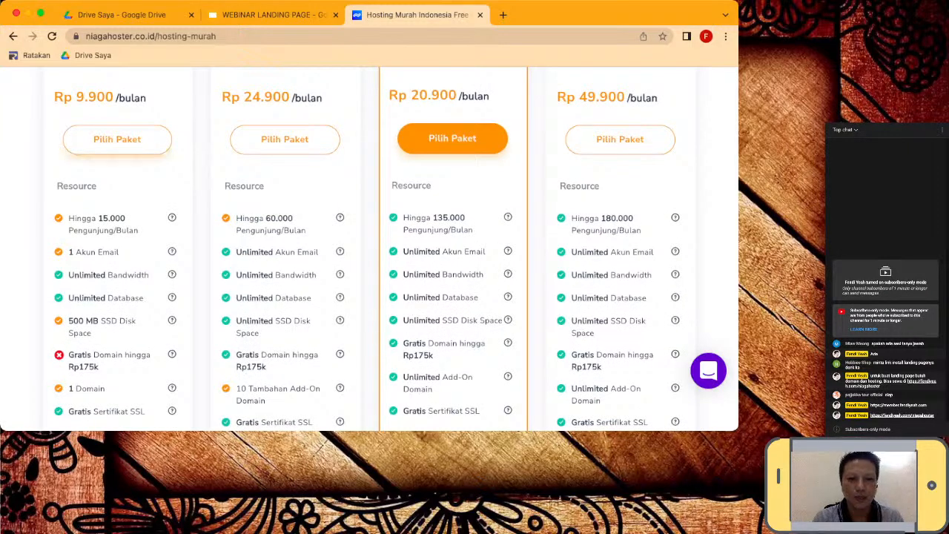
pyautogui.scroll(1, 453, 245)
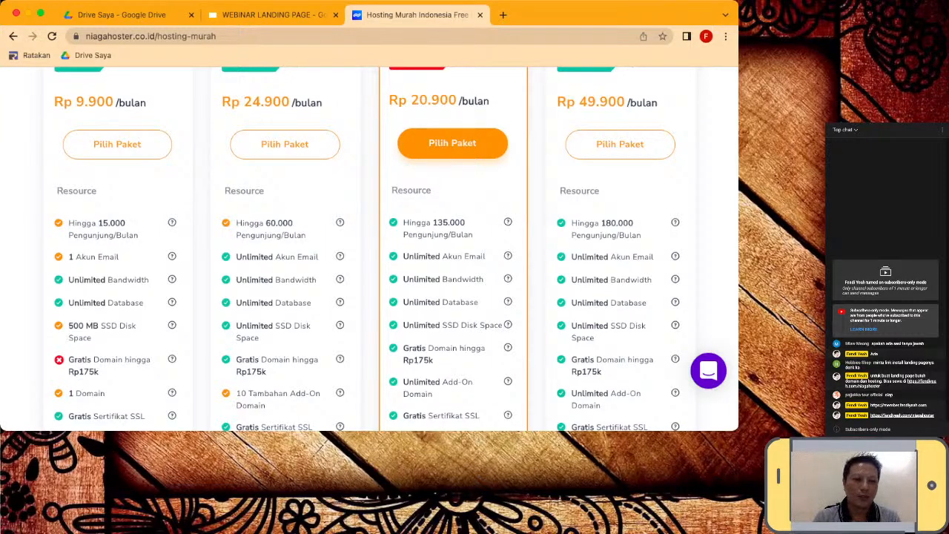
pyautogui.scroll(-1, 396, 250)
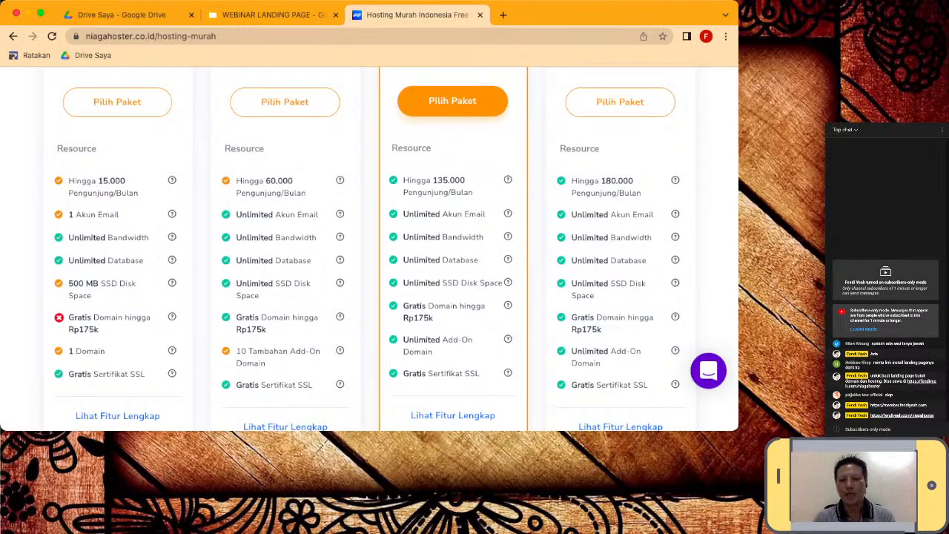
pyautogui.scroll(1, 396, 250)
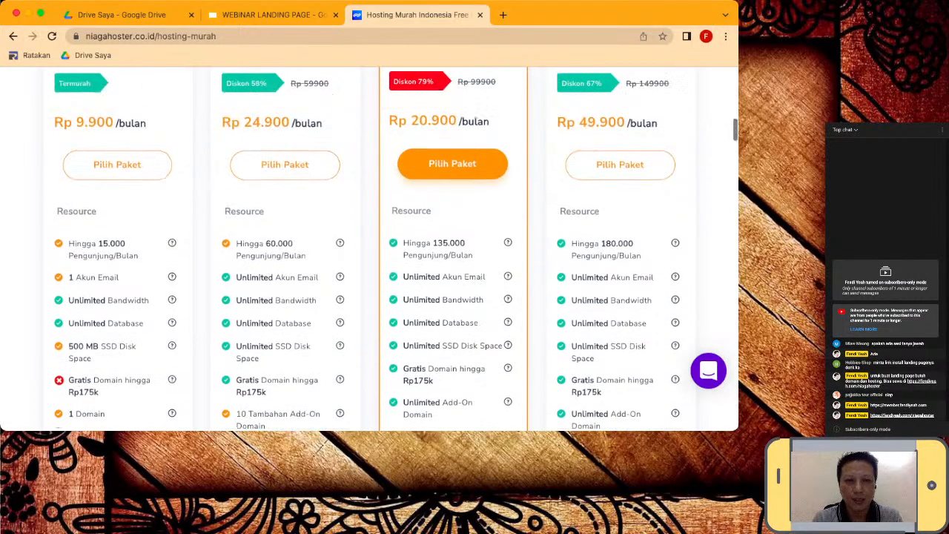
# - Compare the Bayi, Pelajar, Personal and Bisnis plan cards and their feature lists
pyautogui.scroll(2, 396, 250)
pyautogui.scroll(-2, 396, 250)
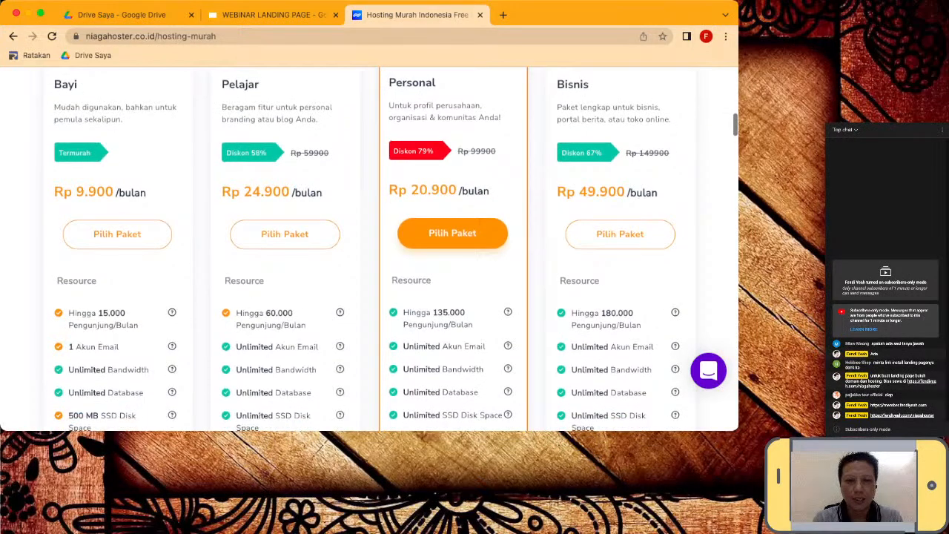
pyautogui.scroll(-1, 396, 250)
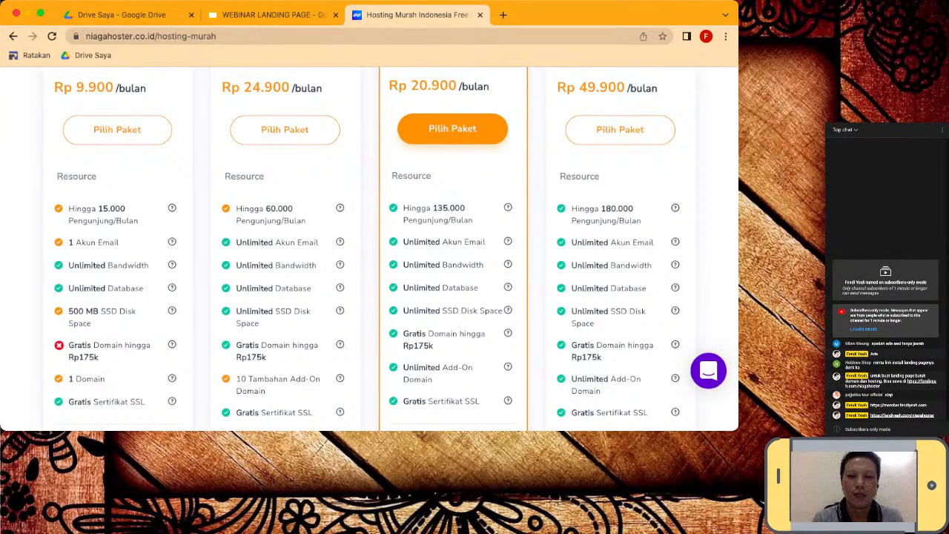
pyautogui.scroll(-1, 396, 250)
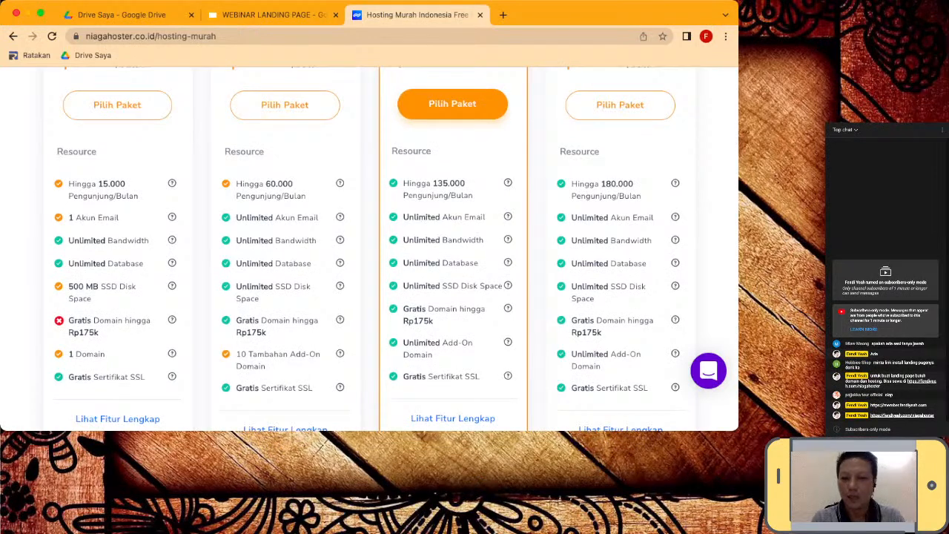
pyautogui.scroll(-1, 396, 250)
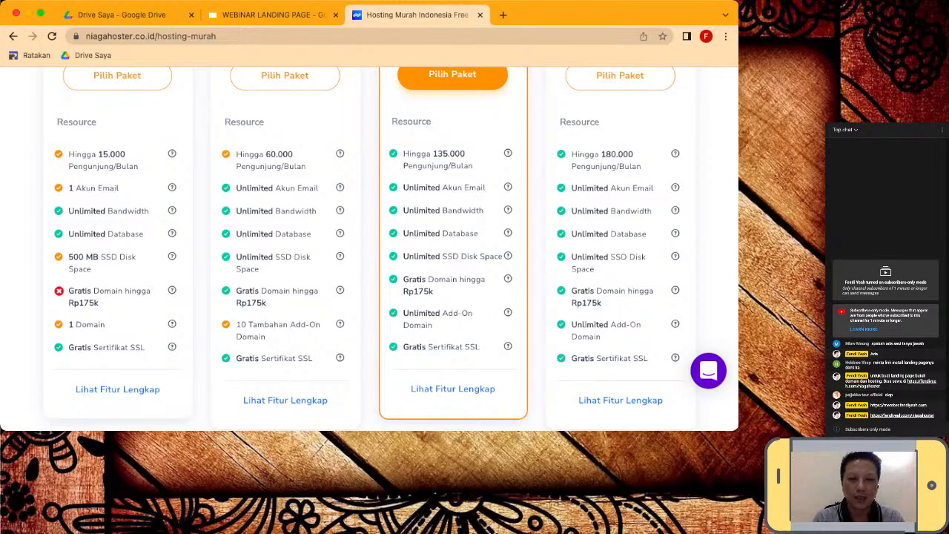
pyautogui.scroll(1, 368, 245)
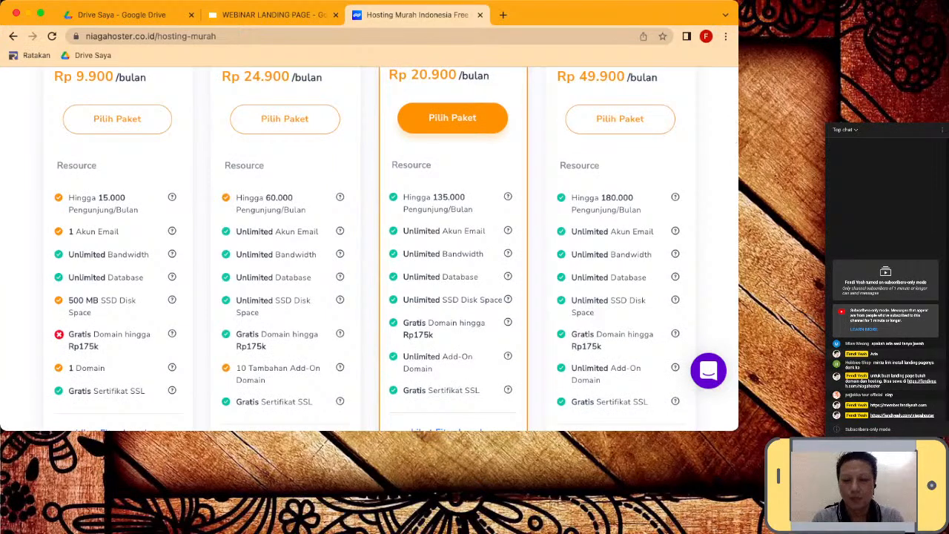
pyautogui.scroll(1, 369, 245)
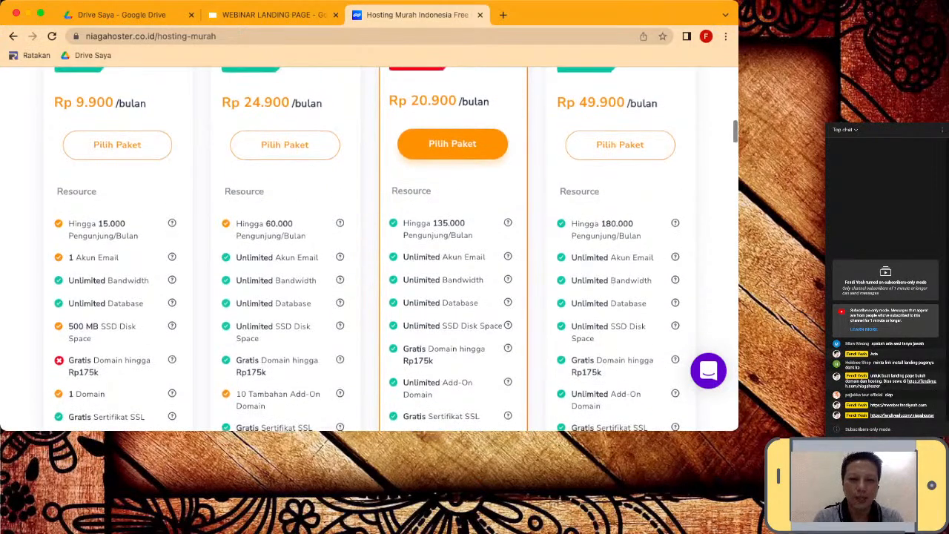
pyautogui.scroll(-1, 369, 244)
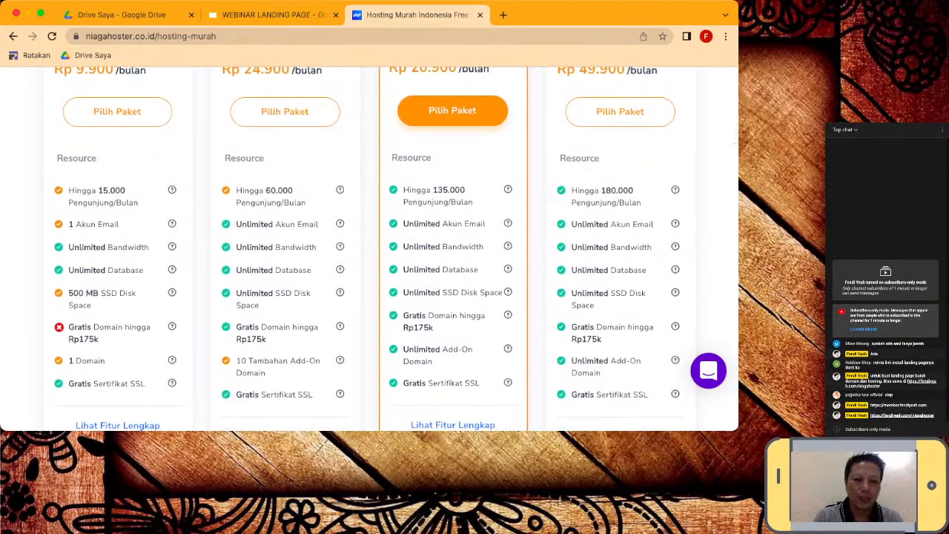
pyautogui.scroll(1, 368, 245)
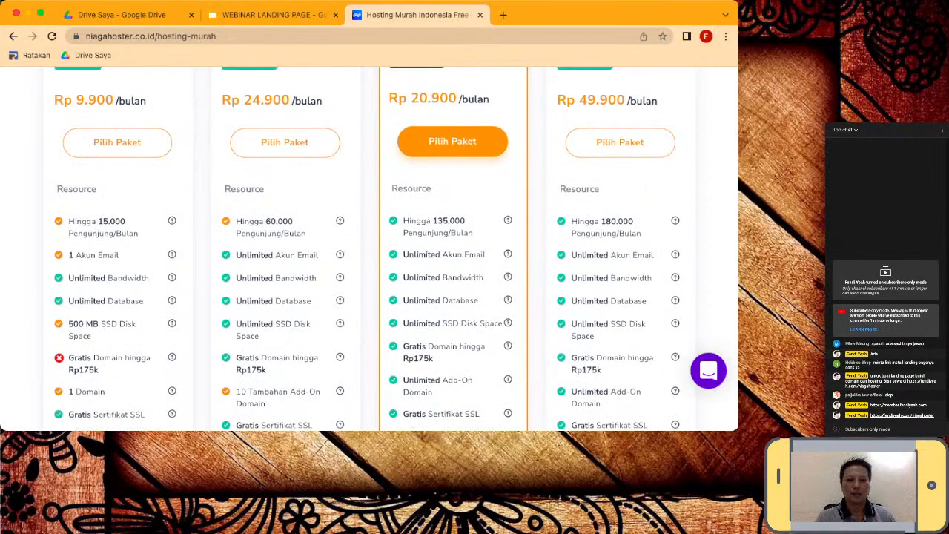
pyautogui.scroll(-2, 396, 249)
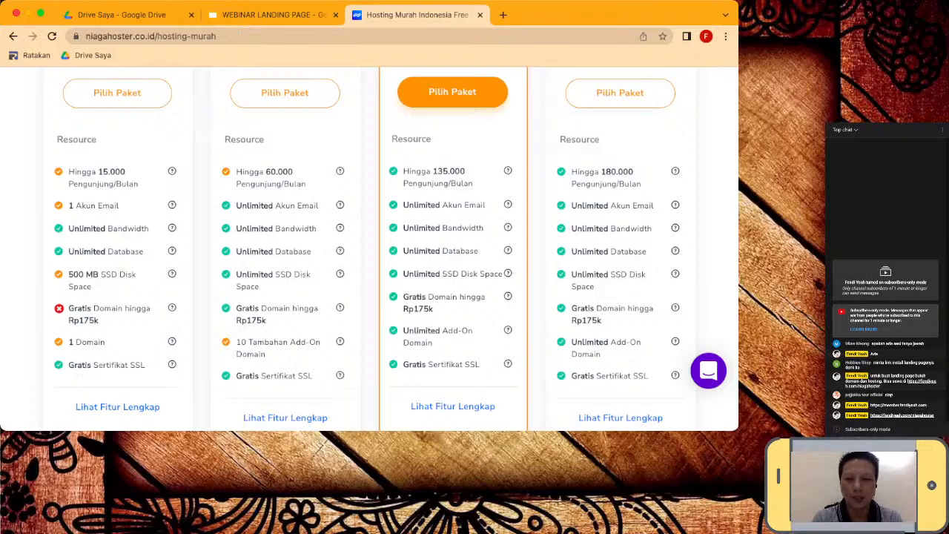
pyautogui.scroll(2, 397, 248)
pyautogui.scroll(-2, 396, 249)
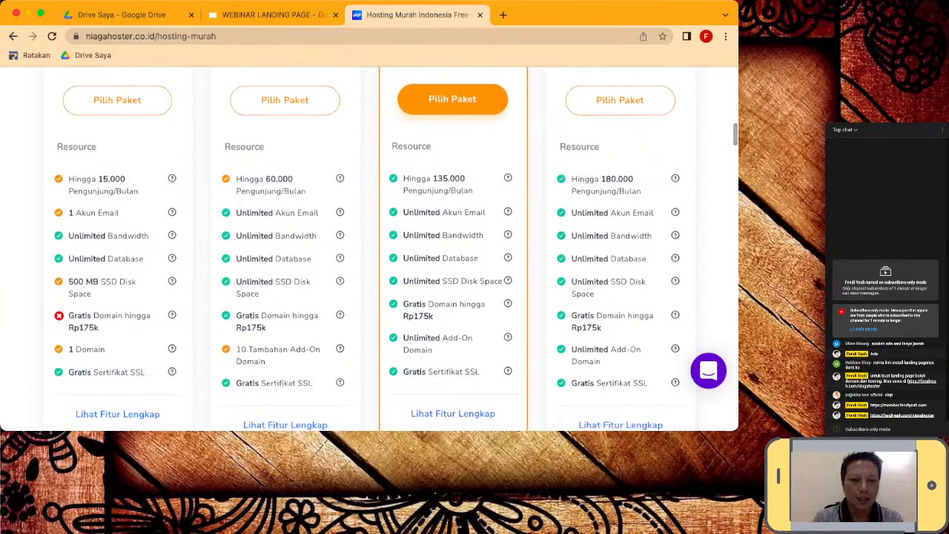
pyautogui.scroll(-2, 390, 248)
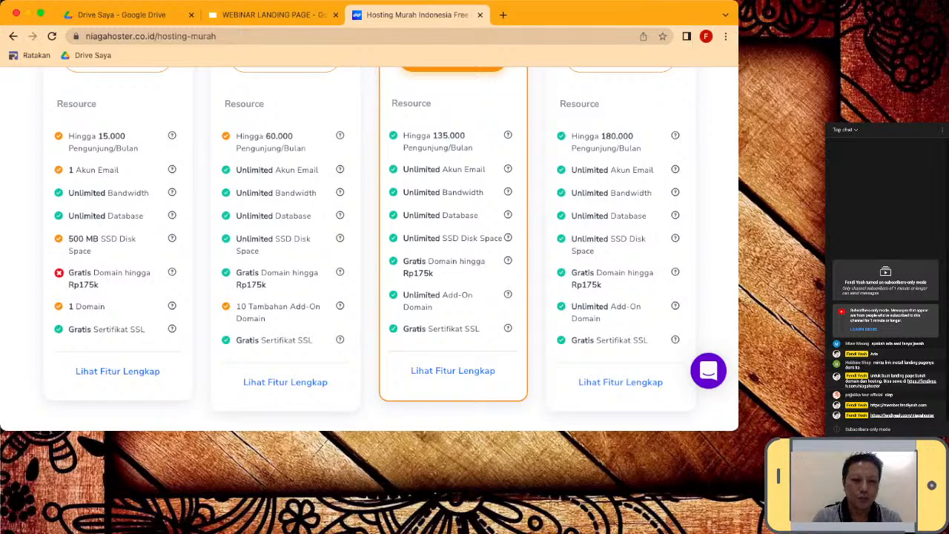
pyautogui.scroll(1, 393, 245)
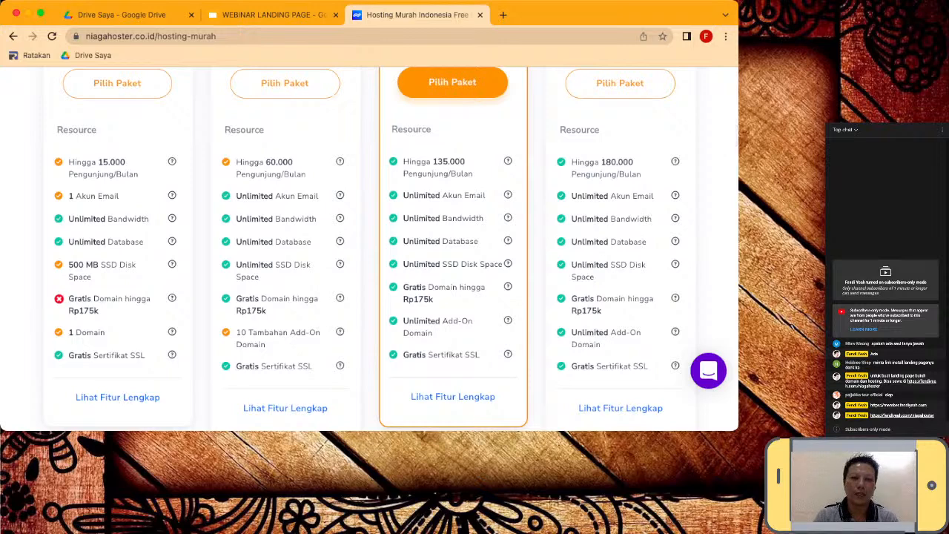
pyautogui.scroll(2, 393, 249)
pyautogui.scroll(-1, 396, 257)
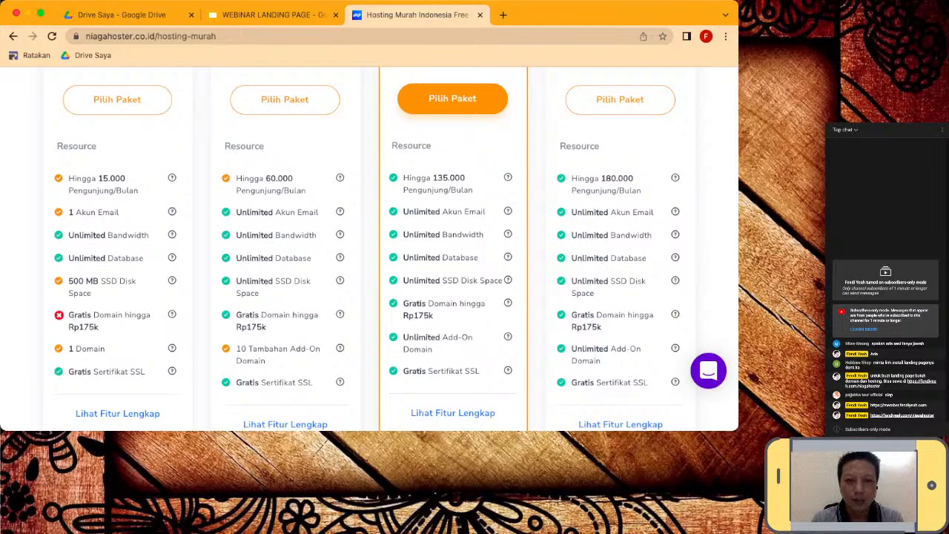
pyautogui.scroll(1, 396, 257)
pyautogui.scroll(-2, 396, 257)
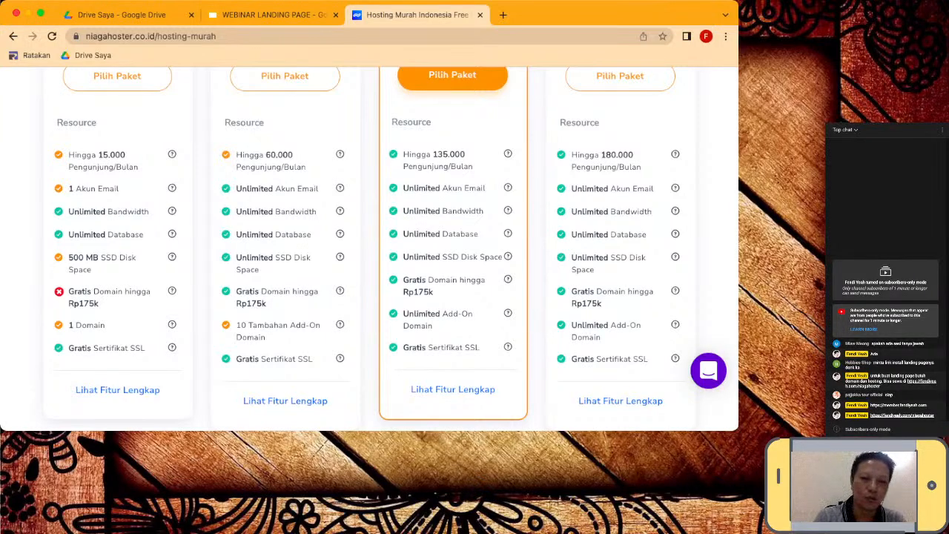
# - Choose the Personal plan with Pilih Paket to start the order
pyautogui.scroll(3, 393, 249)
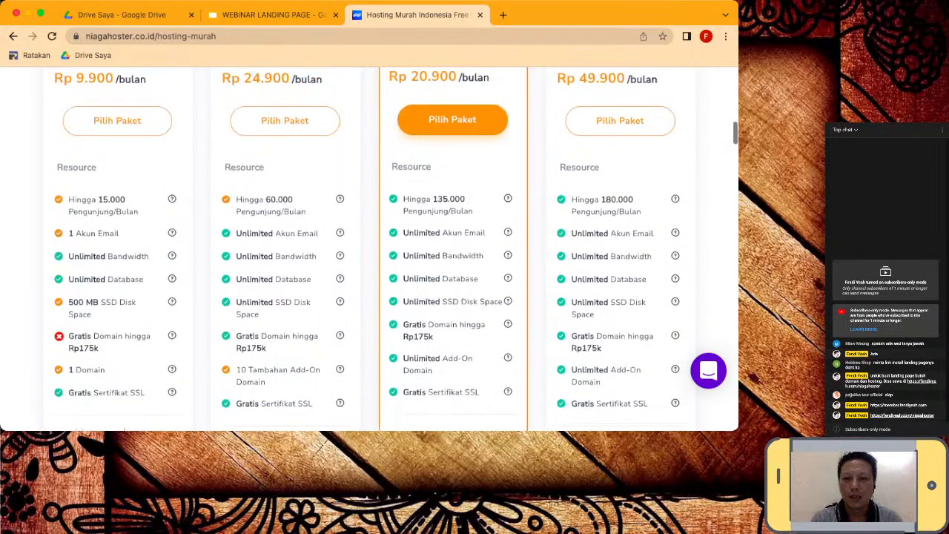
pyautogui.scroll(1, 394, 249)
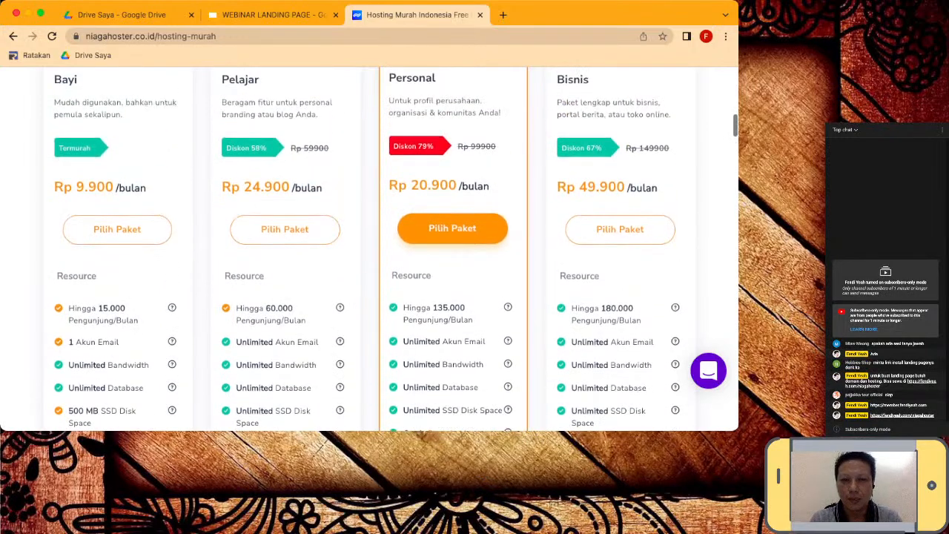
pyautogui.scroll(-3, 393, 248)
pyautogui.scroll(-1, 367, 249)
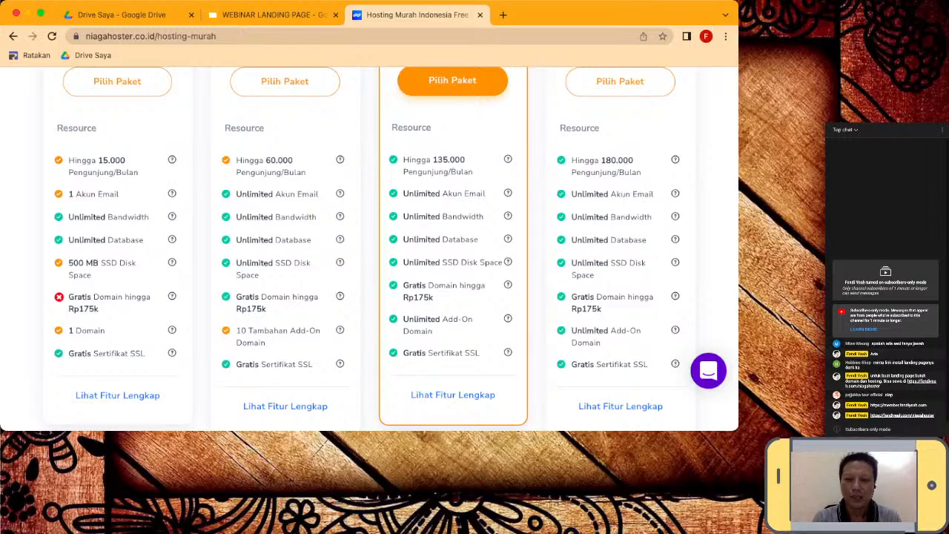
pyautogui.scroll(2, 393, 248)
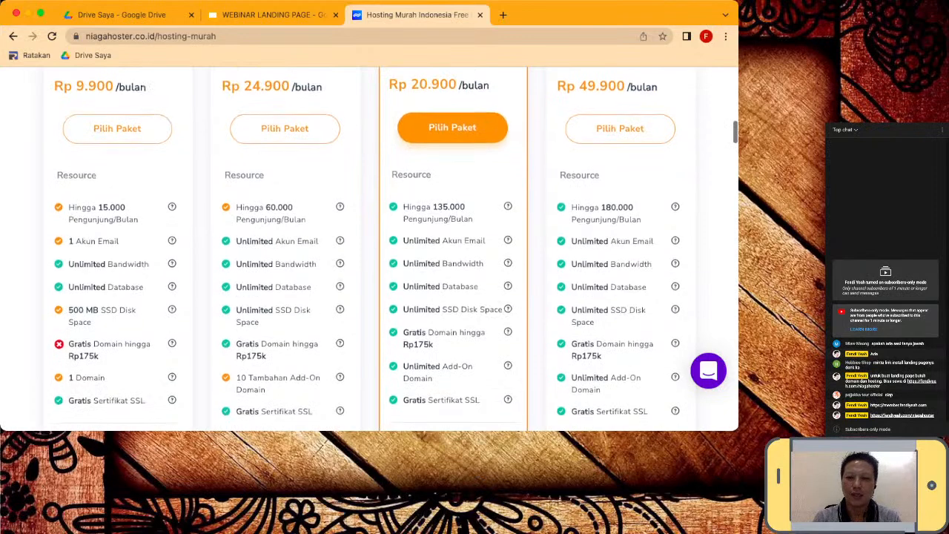
pyautogui.scroll(2, 393, 249)
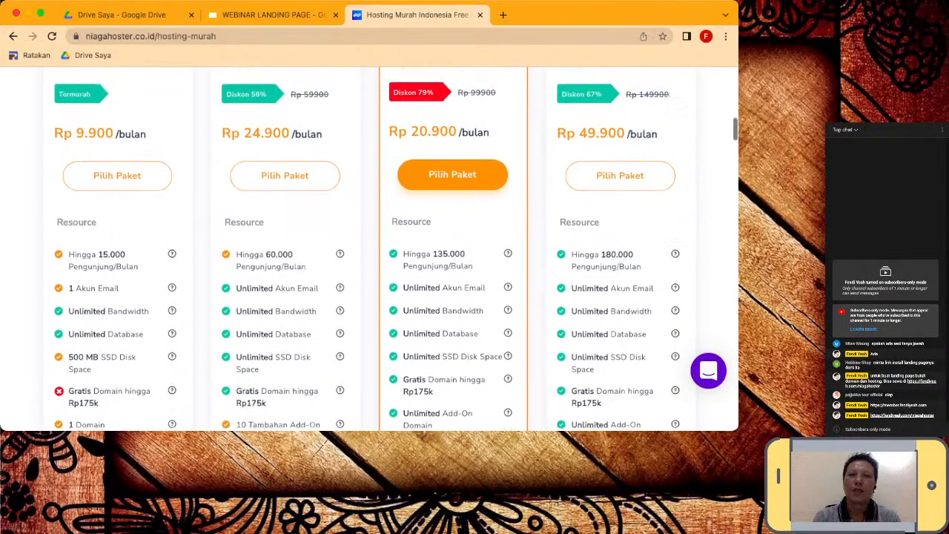
pyautogui.scroll(2, 393, 249)
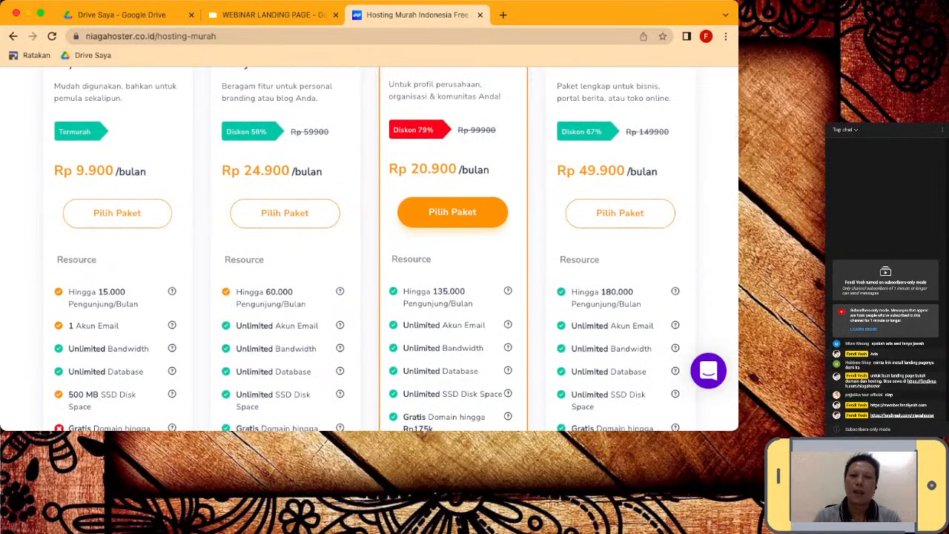
pyautogui.scroll(-1, 368, 249)
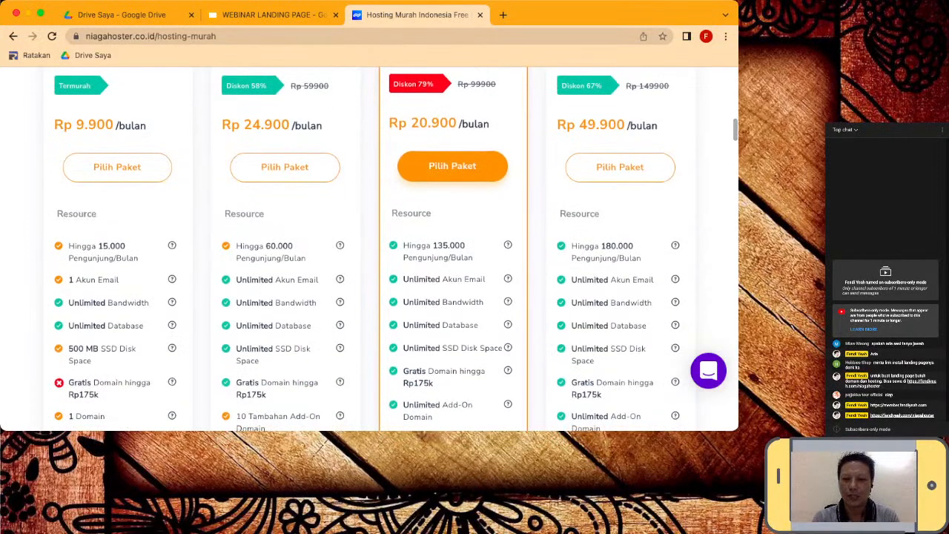
pyautogui.scroll(1, 396, 248)
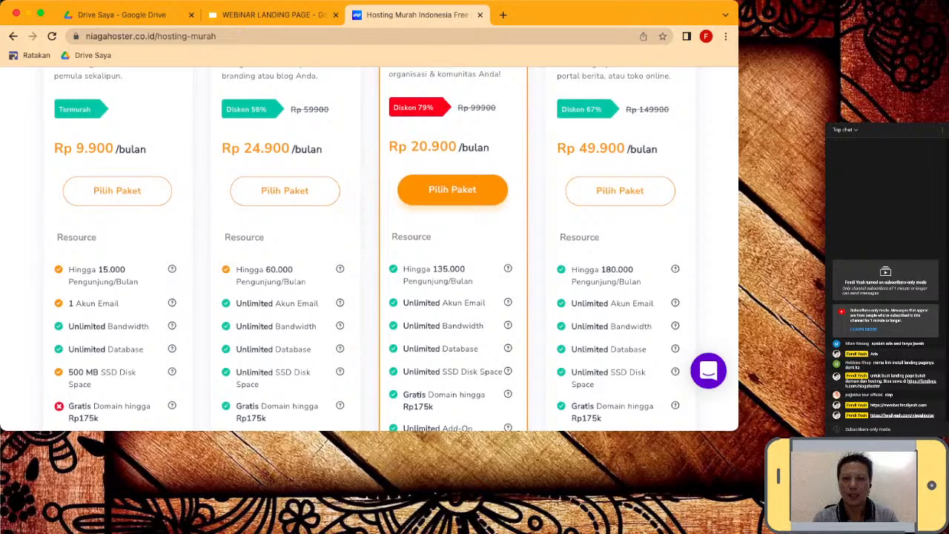
pyautogui.scroll(1, 396, 249)
pyautogui.scroll(1, 396, 249)
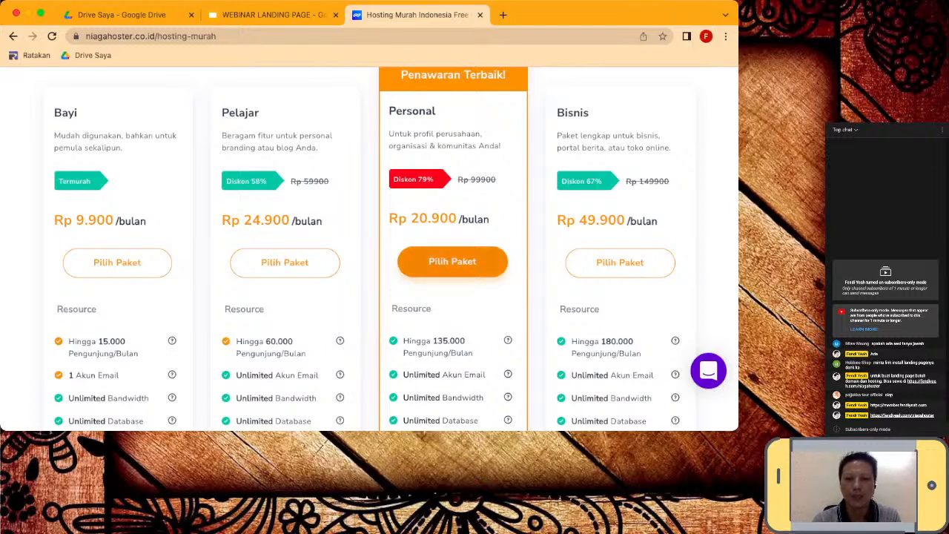
pyautogui.click(453, 262)
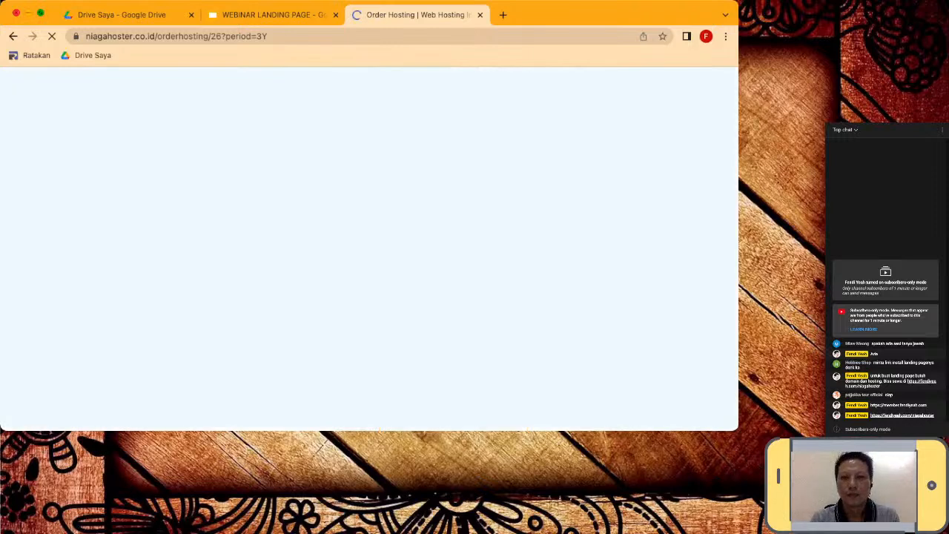
# - Show the order page full screen and reach the 3 Tahun duration option at Rp 752.400,00
pyautogui.click(41, 13)
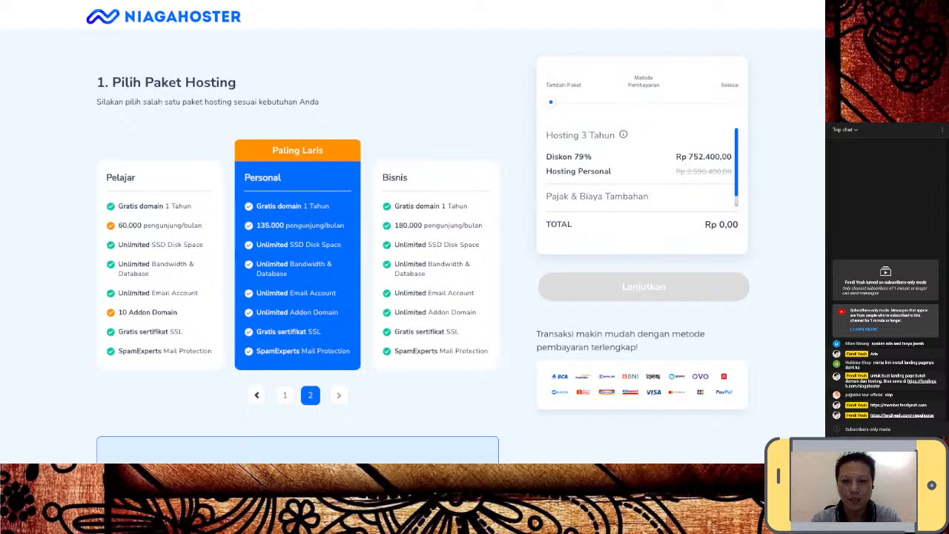
pyautogui.scroll(-2, 412, 235)
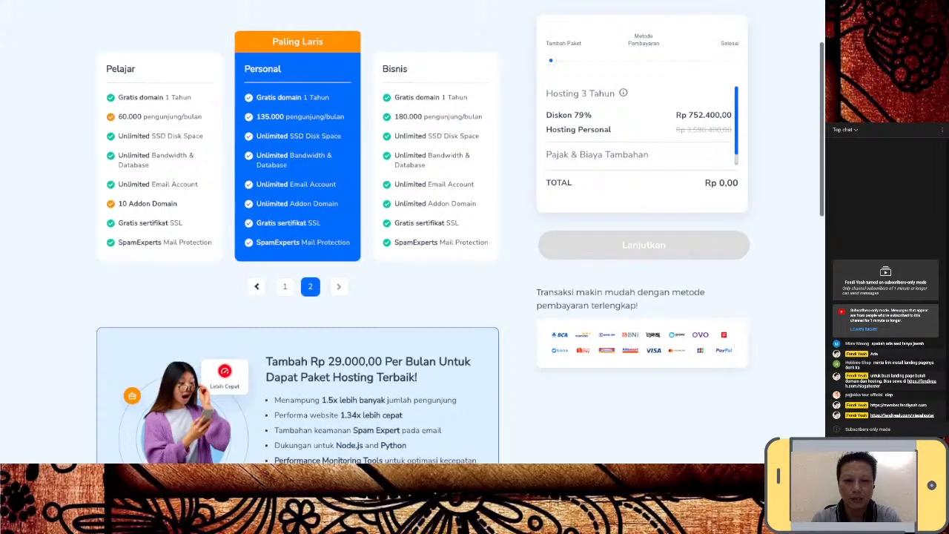
pyautogui.scroll(-3, 413, 235)
pyautogui.scroll(-2, 412, 236)
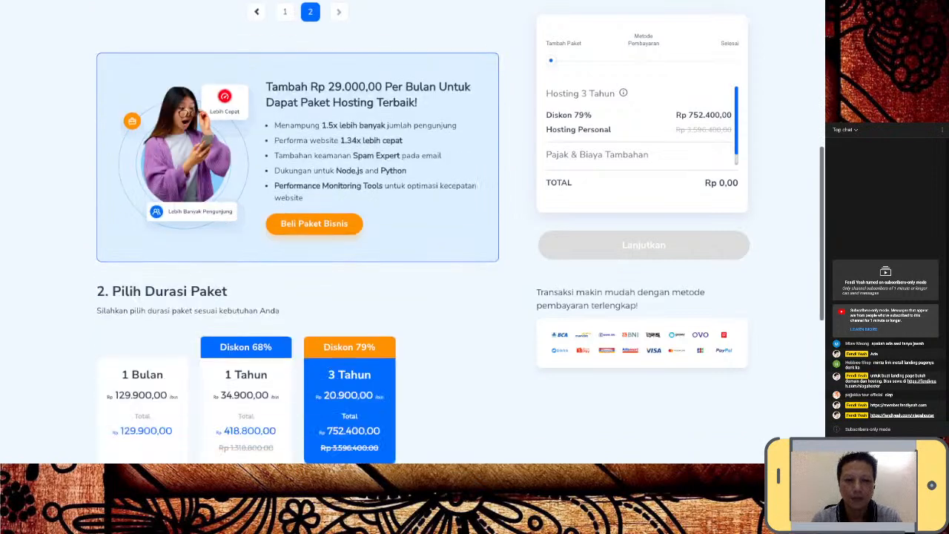
pyautogui.scroll(-2, 412, 235)
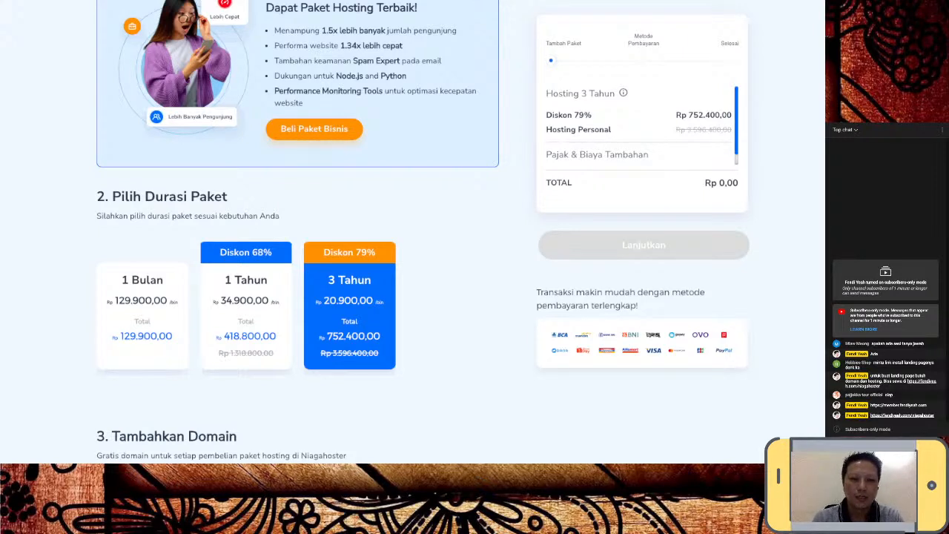
# - Select the 1 Tahun duration at Rp 418.800,00 and focus the new domain name field
pyautogui.click(246, 315)
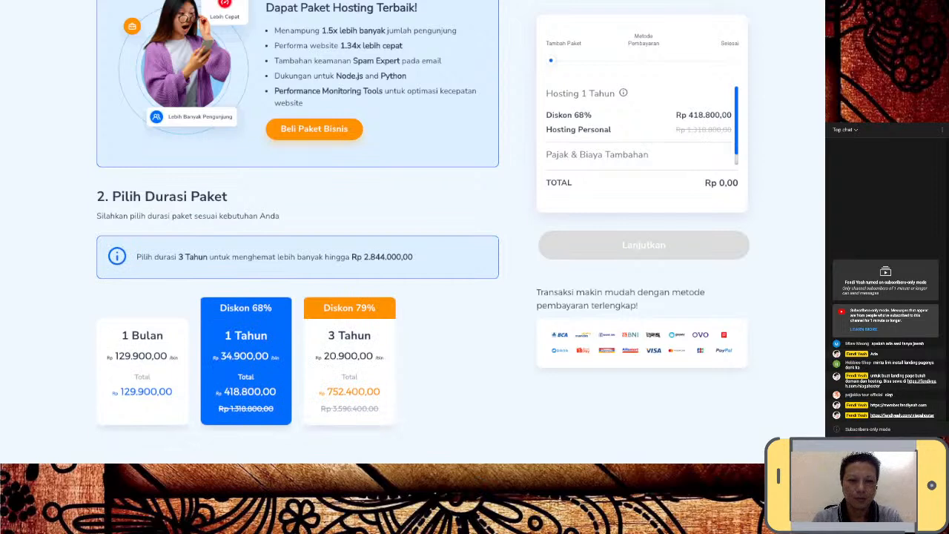
pyautogui.scroll(-3, 297, 222)
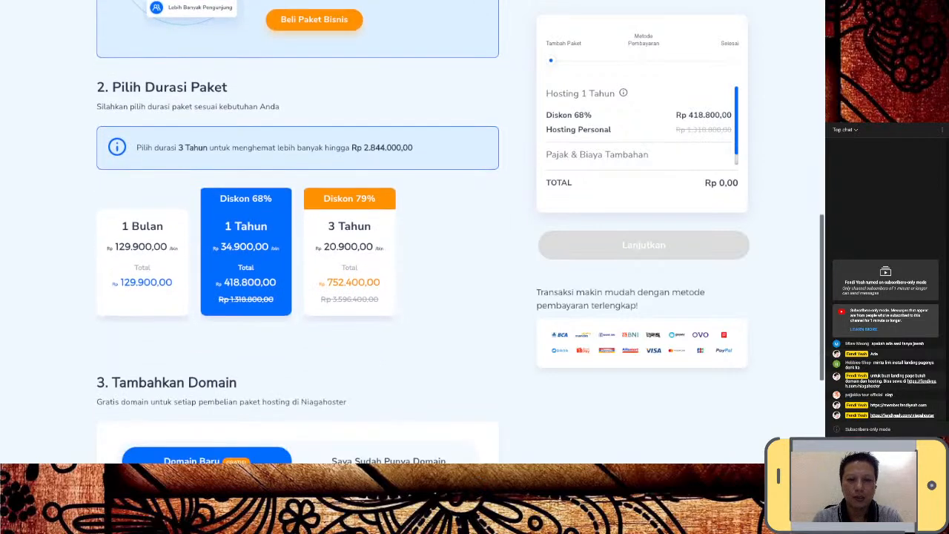
pyautogui.scroll(-2, 296, 223)
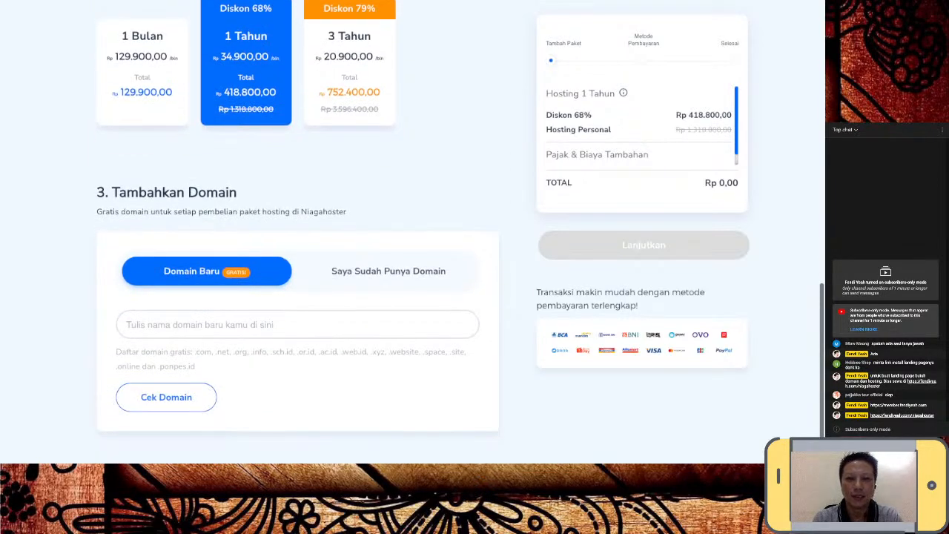
pyautogui.scroll(-1, 296, 222)
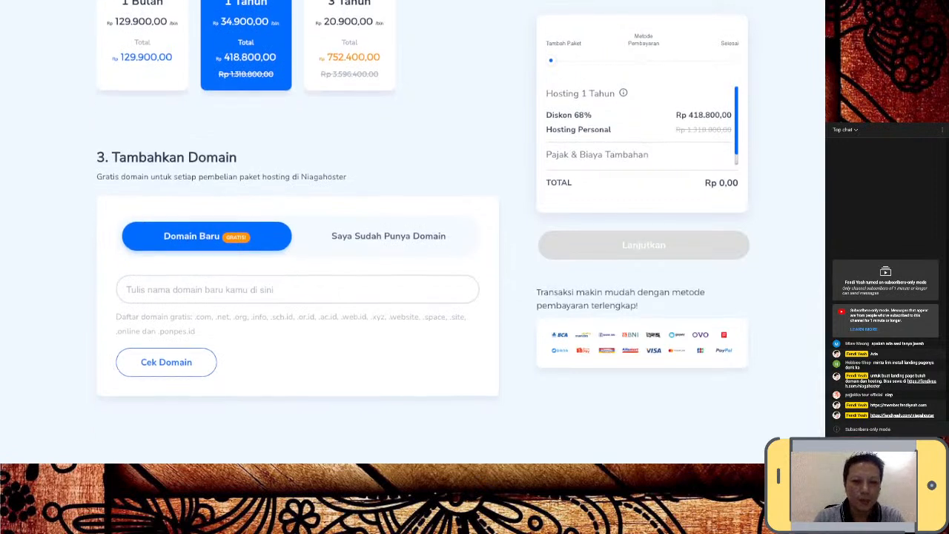
pyautogui.click(297, 290)
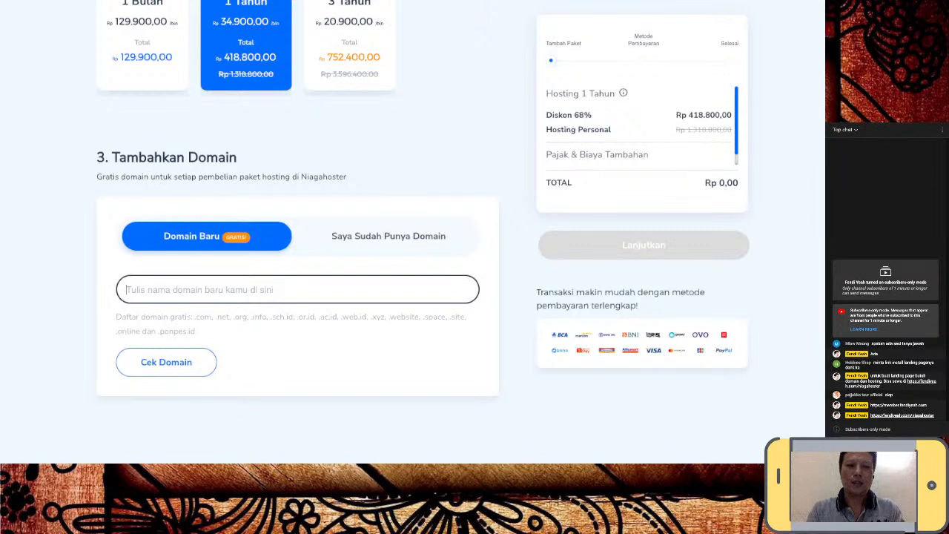
# - Enter bellestore.com as the domain name and check its availability
pyautogui.write('belle')
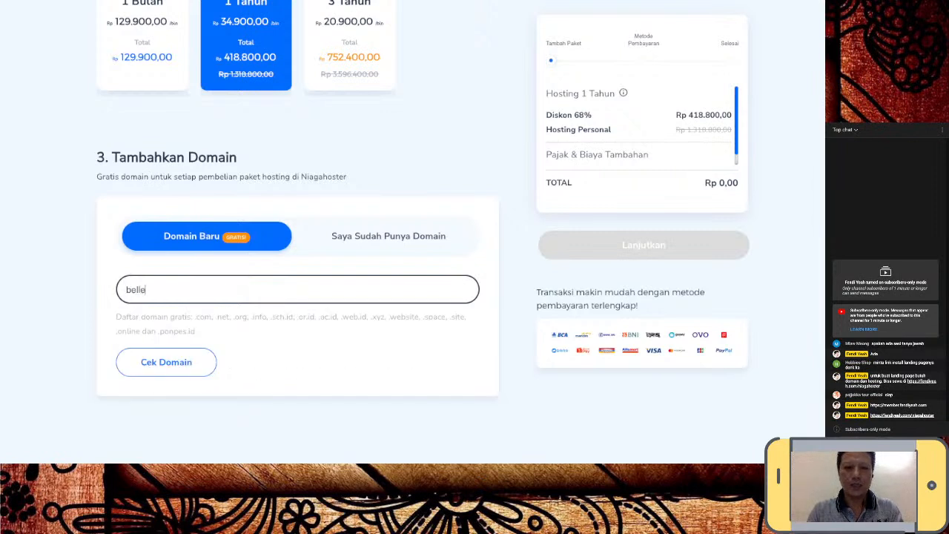
pyautogui.write('.store')
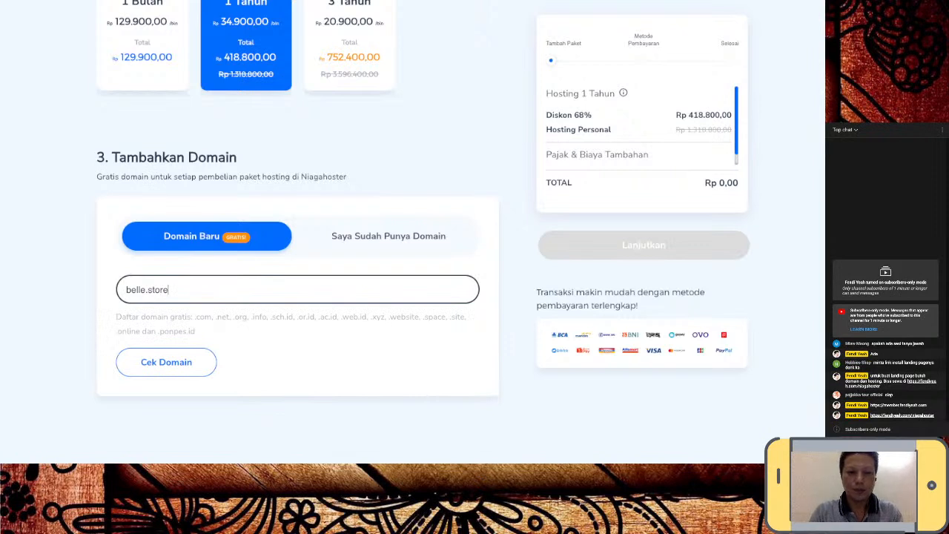
pyautogui.press('BackSpace')
pyautogui.press('BackSpace')
pyautogui.press('BackSpace')
pyautogui.press('BackSpace')
pyautogui.press('BackSpace')
pyautogui.press('BackSpace')
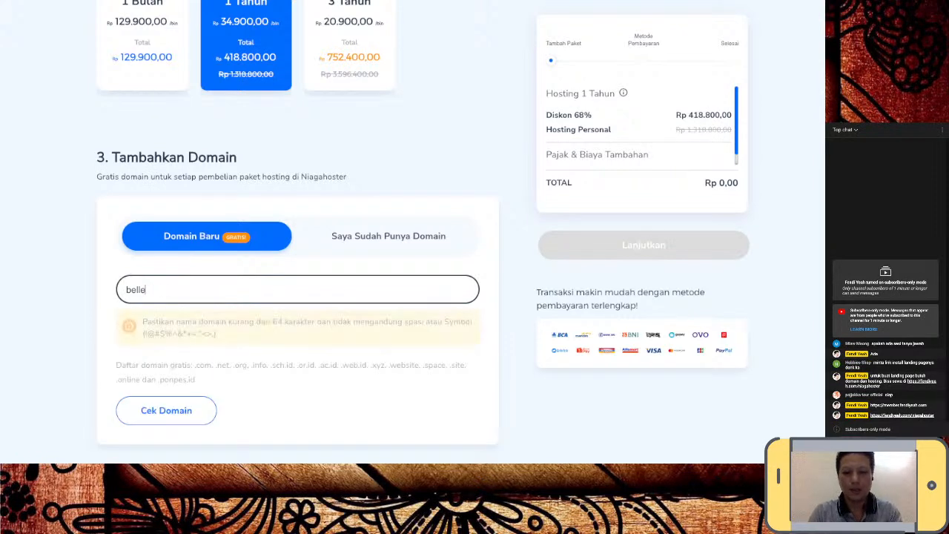
pyautogui.write('store.com')
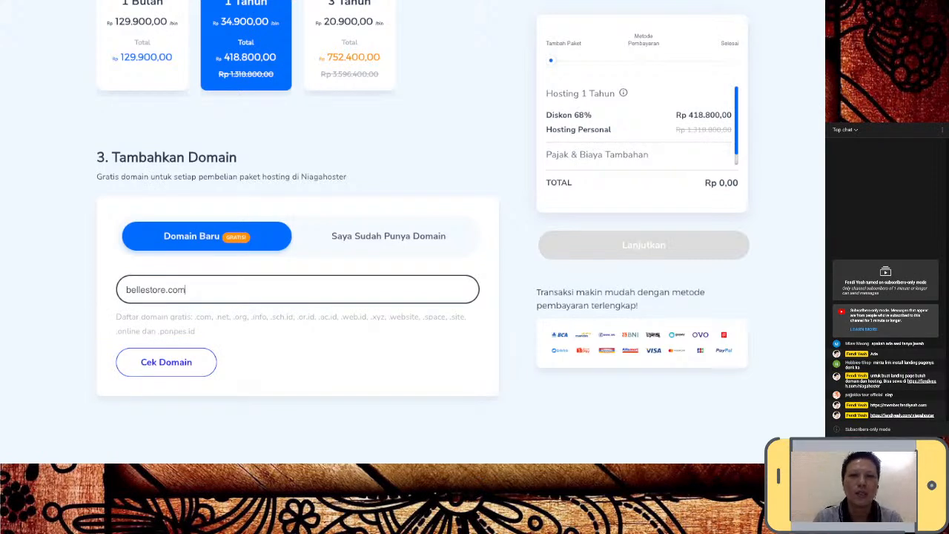
pyautogui.click(166, 362)
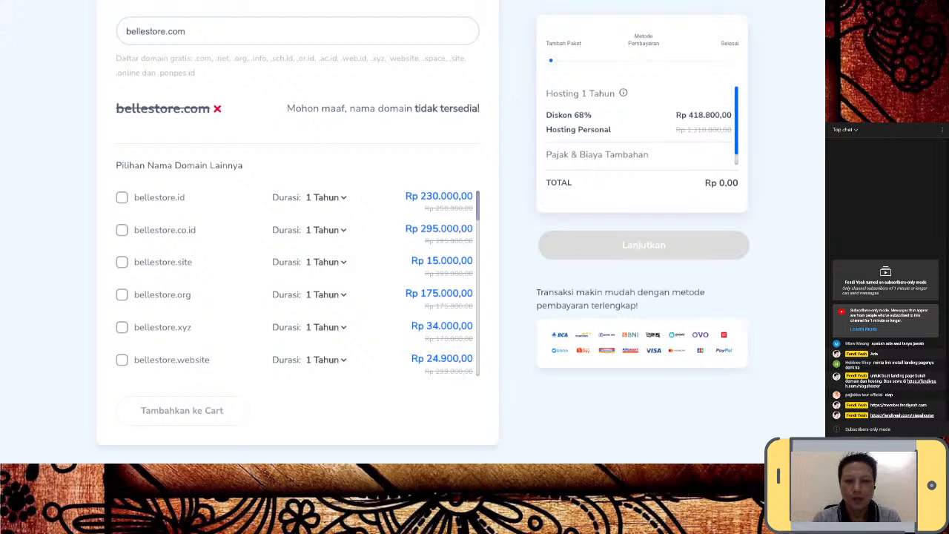
# - Tick bellestore.xyz at Rp 34.000,00 in the alternative domain list
pyautogui.scroll(-1, 297, 282)
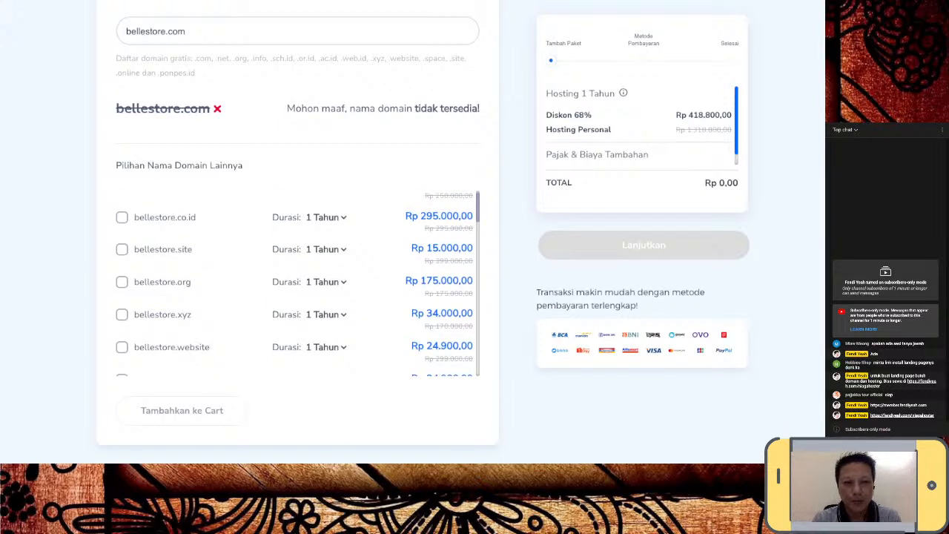
pyautogui.scroll(1, 297, 282)
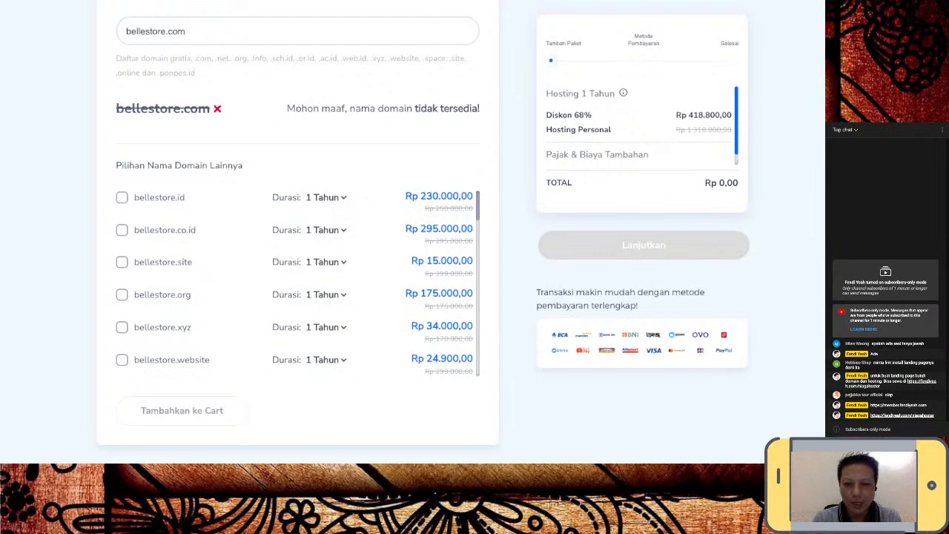
pyautogui.scroll(-1, 297, 282)
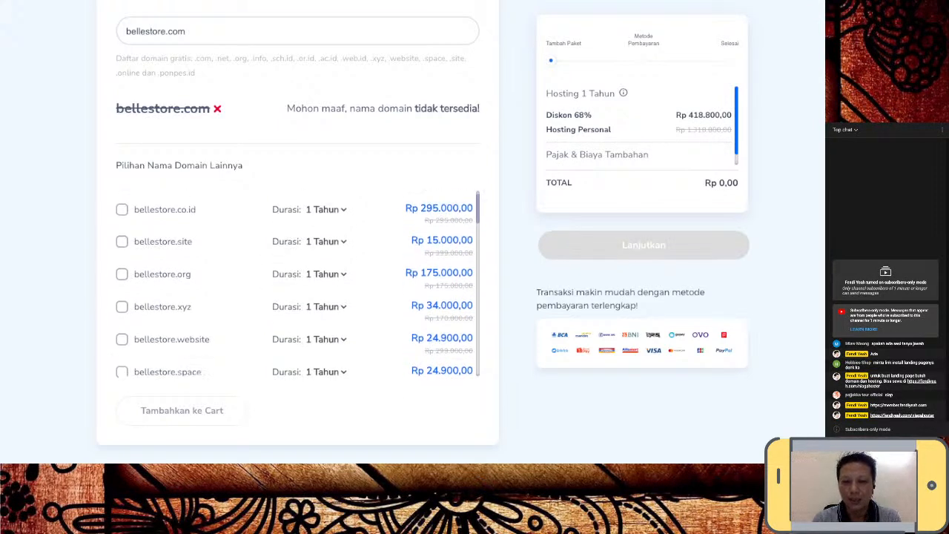
pyautogui.scroll(-1, 297, 281)
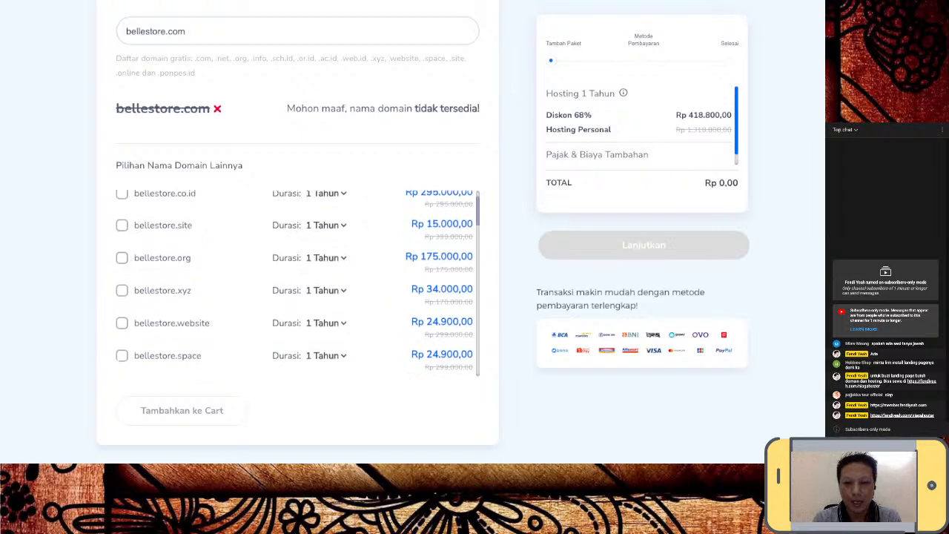
pyautogui.scroll(-1, 297, 282)
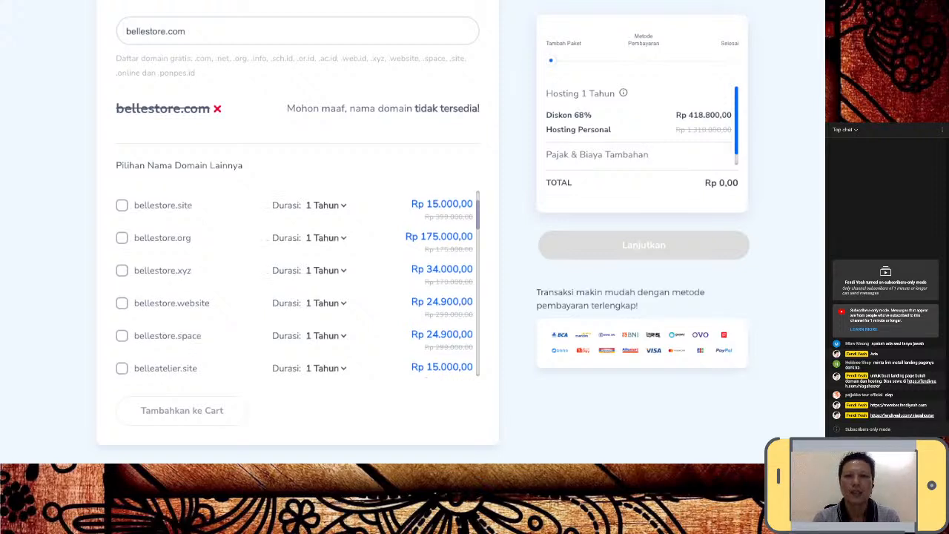
pyautogui.scroll(1, 296, 282)
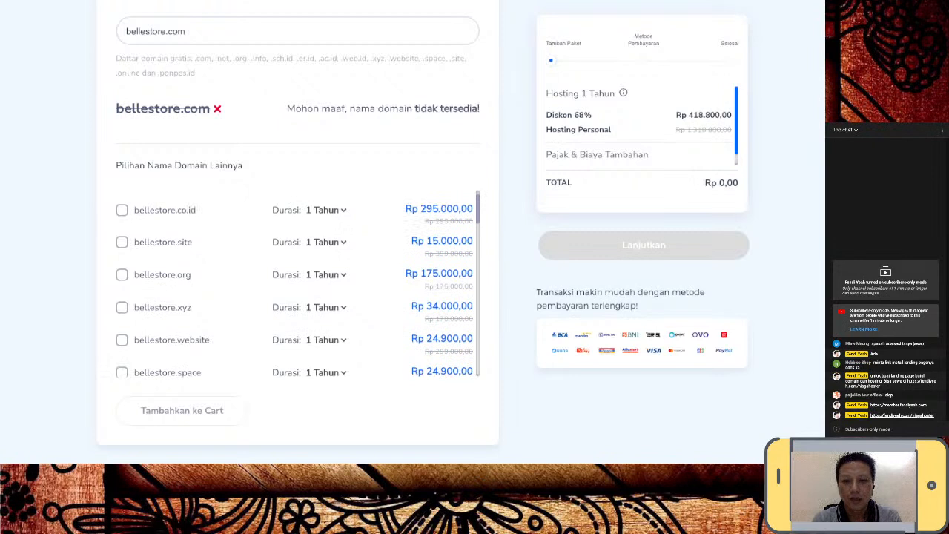
pyautogui.scroll(1, 297, 284)
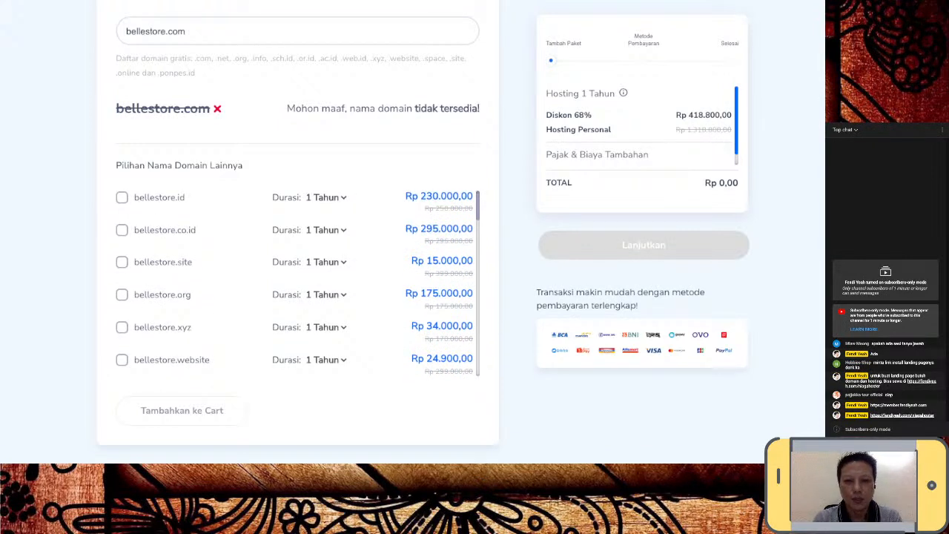
pyautogui.scroll(-4, 298, 285)
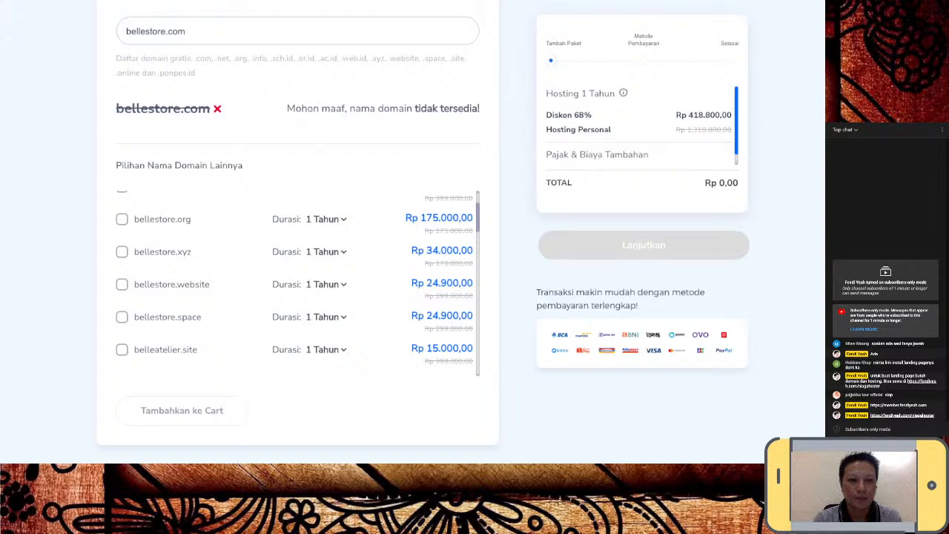
pyautogui.click(123, 252)
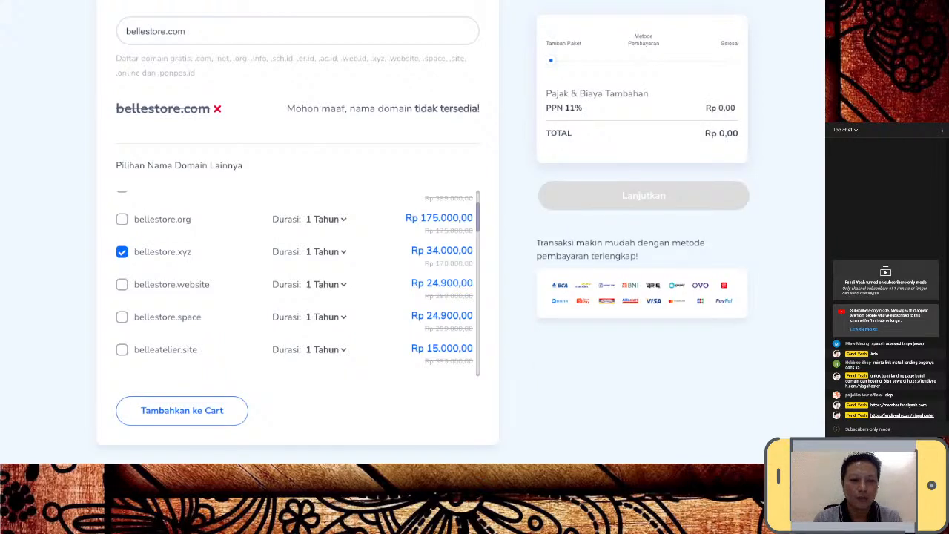
pyautogui.scroll(-2, 294, 281)
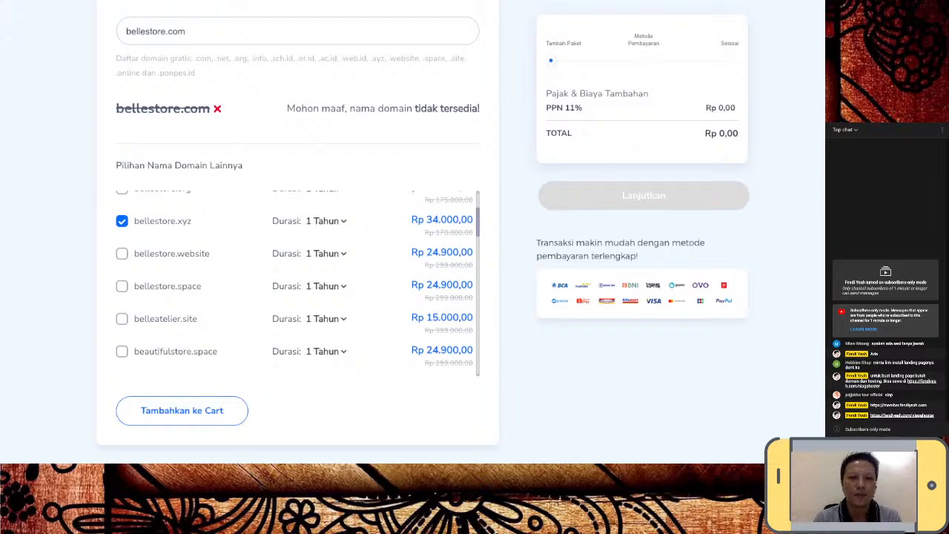
pyautogui.scroll(-3, 294, 282)
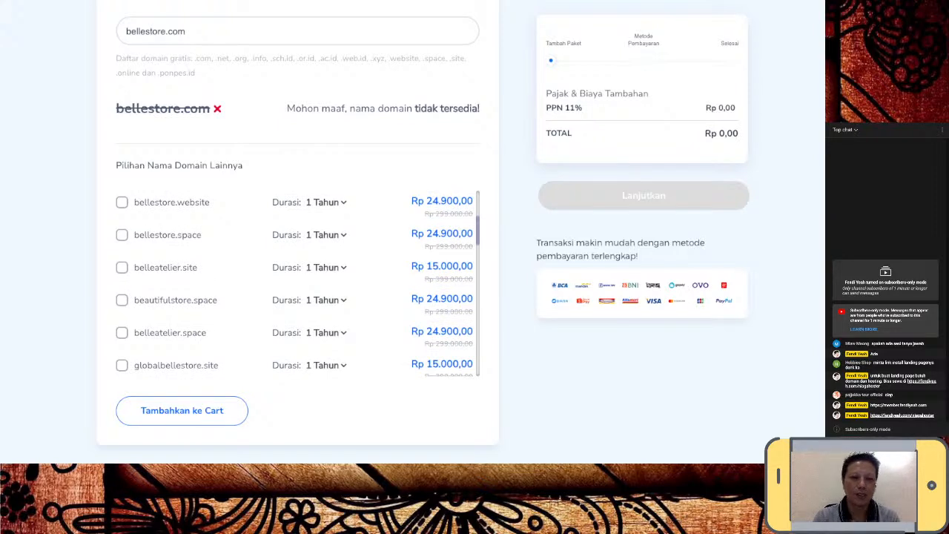
pyautogui.scroll(-5, 297, 286)
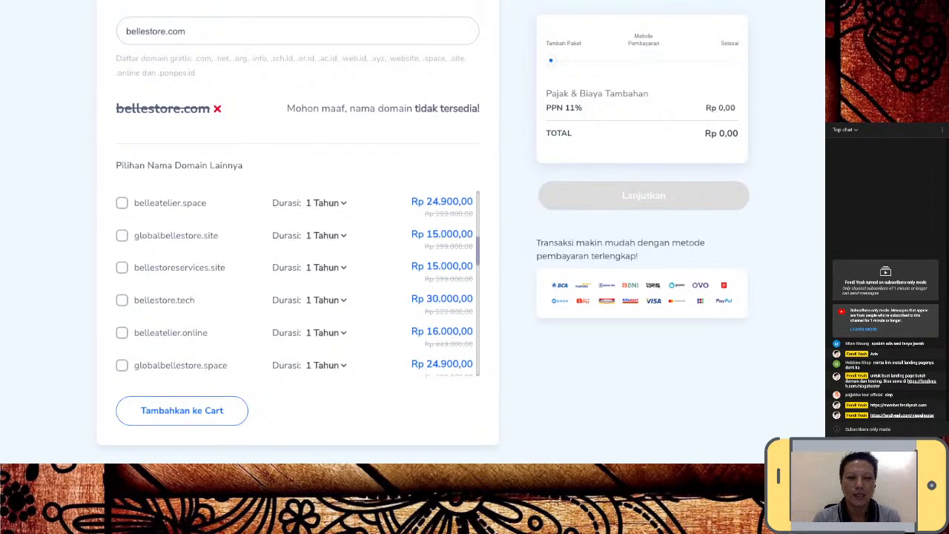
pyautogui.scroll(-1, 296, 286)
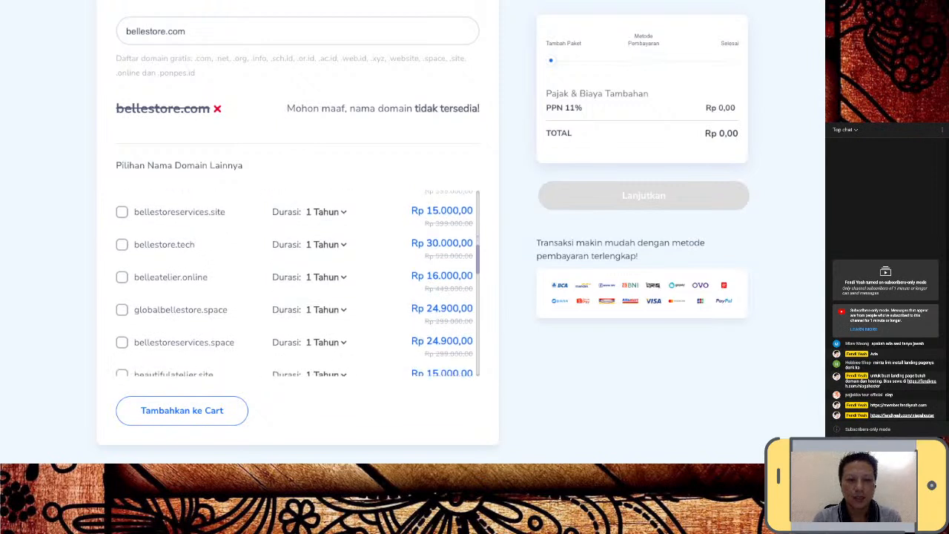
pyautogui.scroll(10, 297, 285)
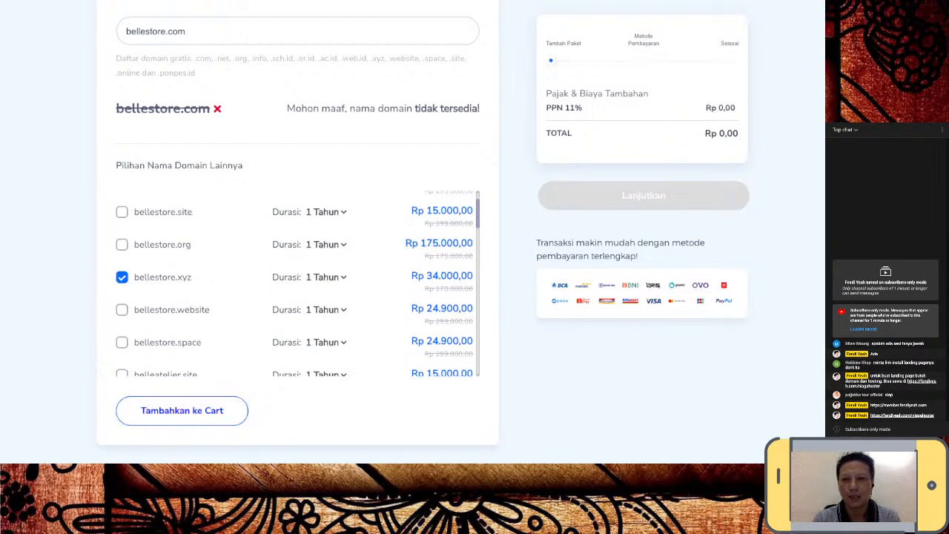
# - Add the Personal hosting and bellestore.xyz to the cart and review the Rp 464.868,00 summary
pyautogui.click(181, 410)
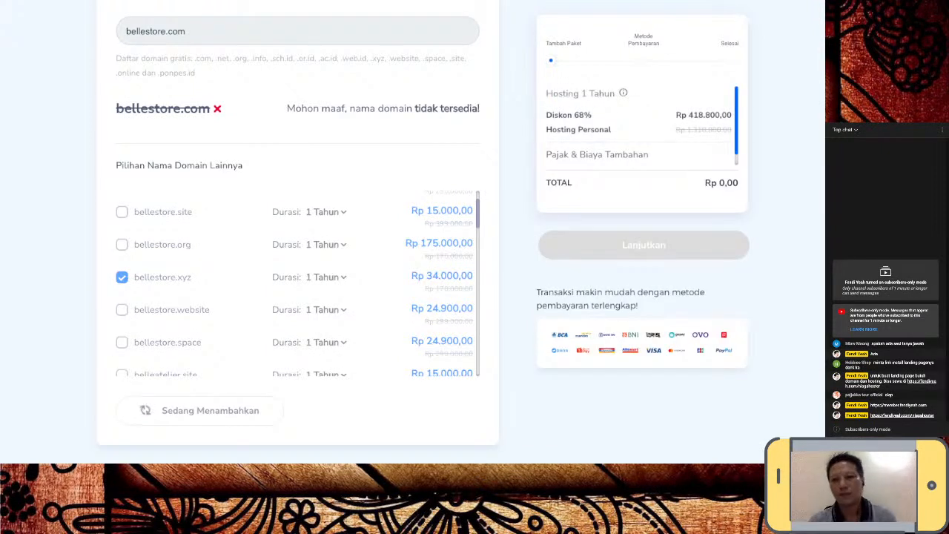
pyautogui.scroll(2, 296, 231)
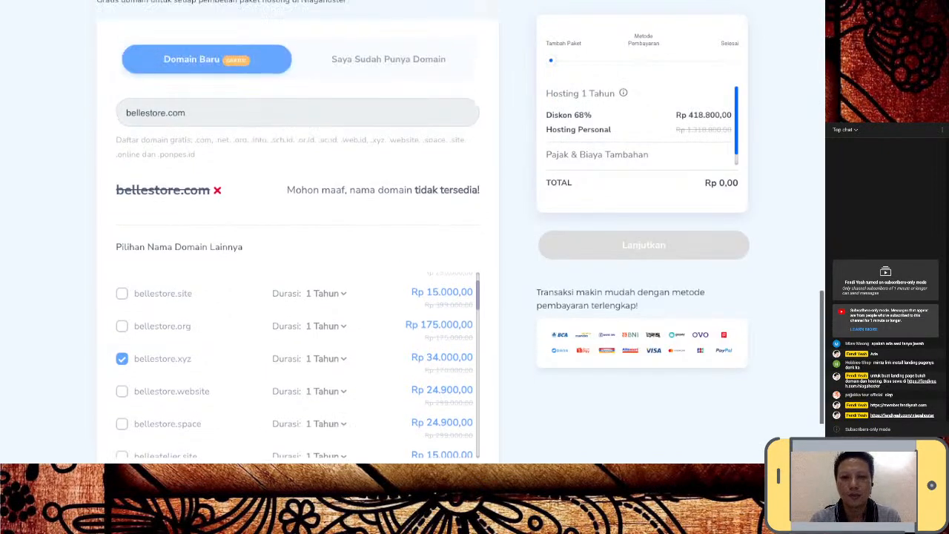
pyautogui.scroll(3, 297, 232)
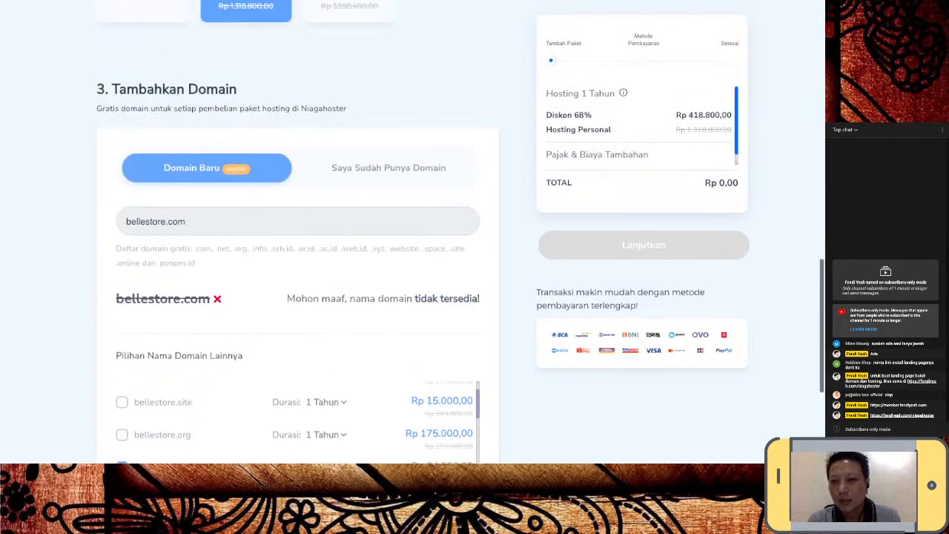
pyautogui.scroll(2, 297, 231)
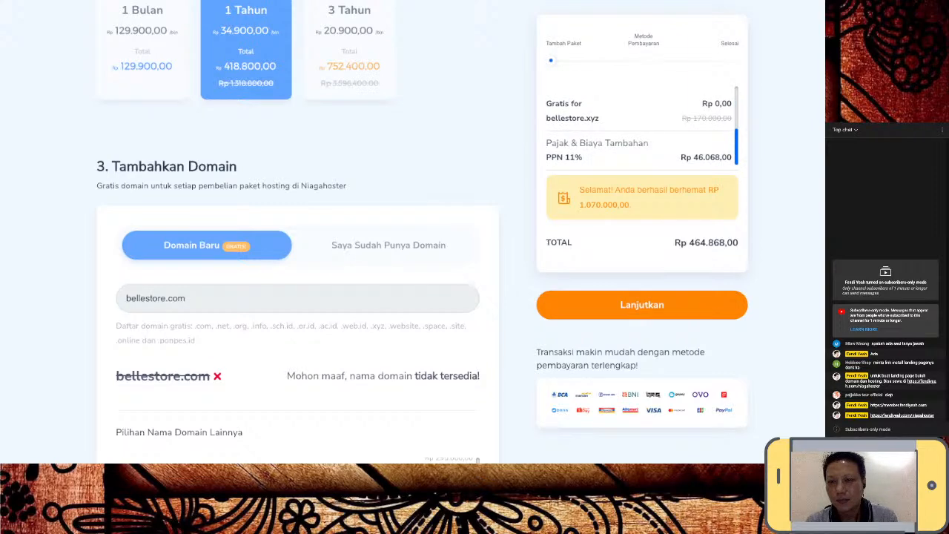
pyautogui.scroll(3, 297, 223)
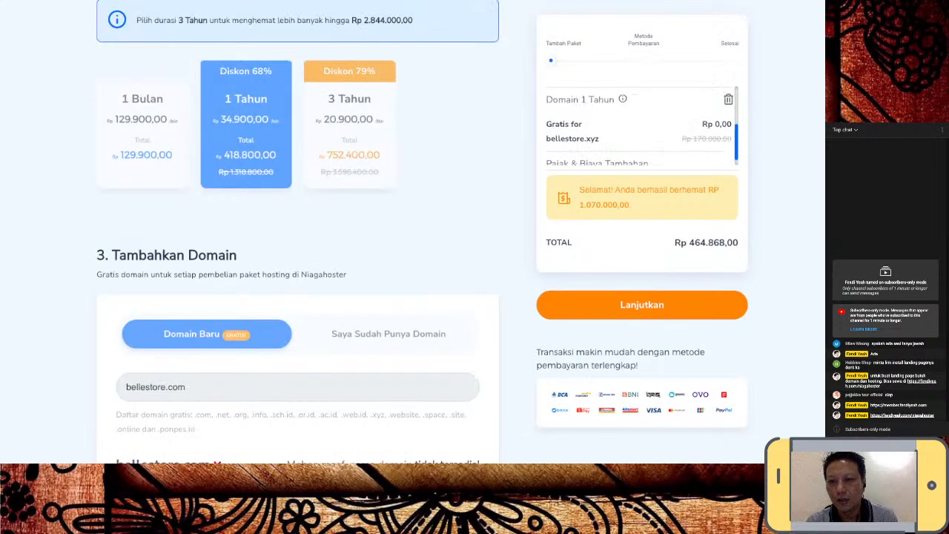
pyautogui.scroll(1, 297, 223)
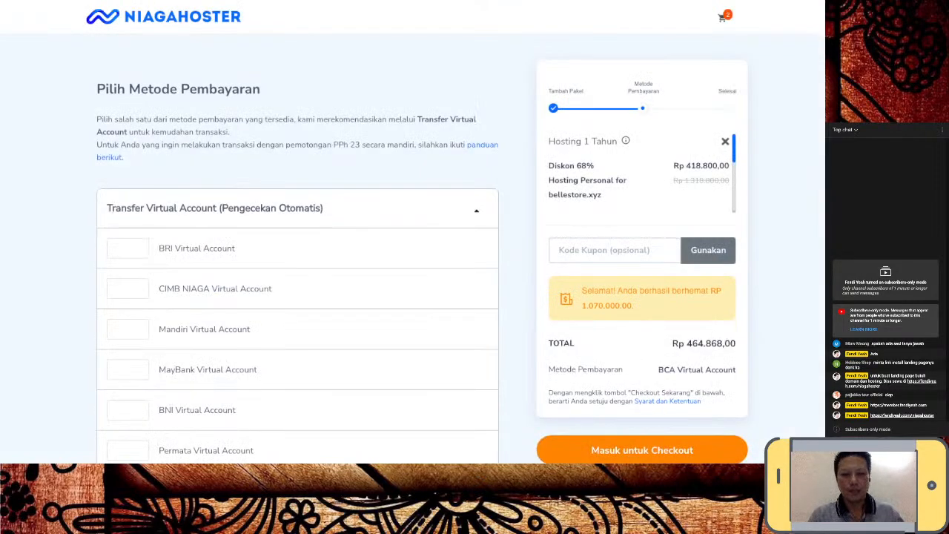
# - Apply the coupon code FENDIYEAH to the order
pyautogui.click(615, 251)
pyautogui.write('F')
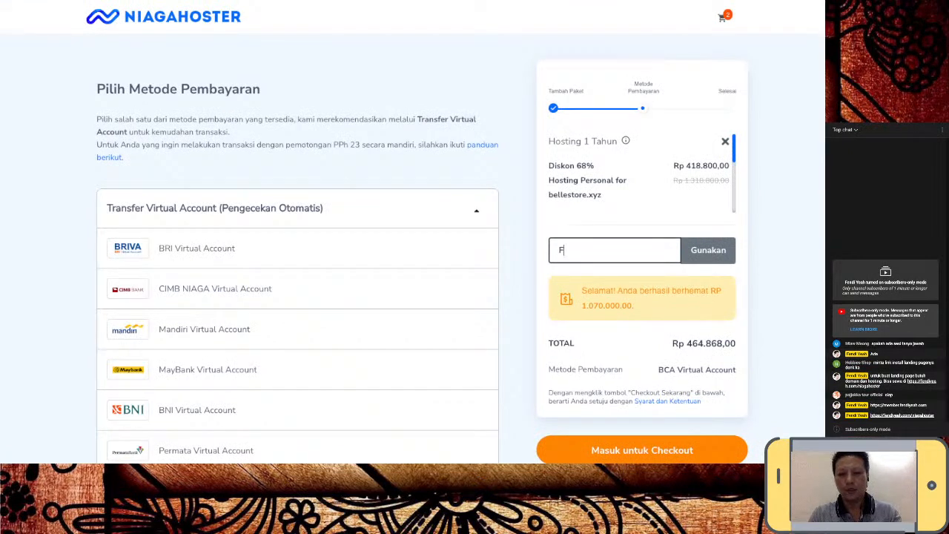
pyautogui.write('ENDIYEAH')
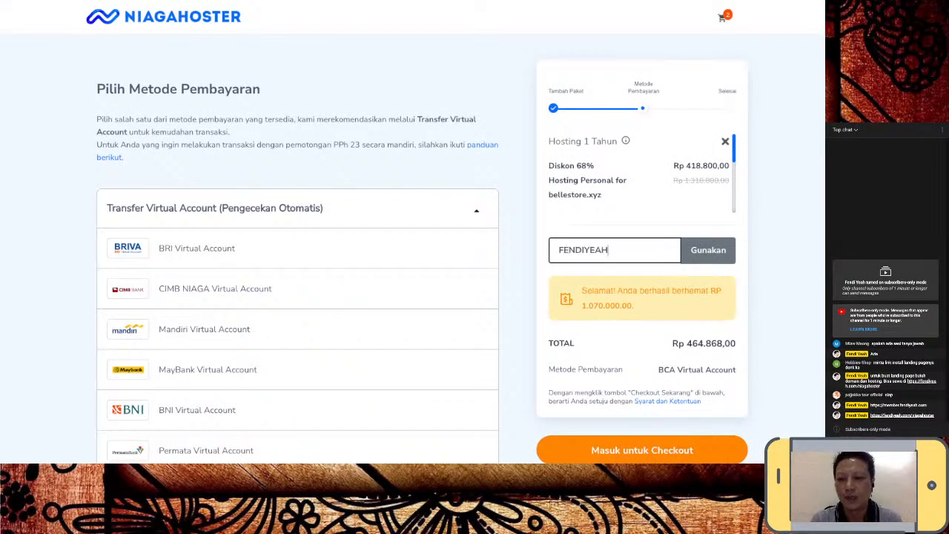
pyautogui.press('Return')
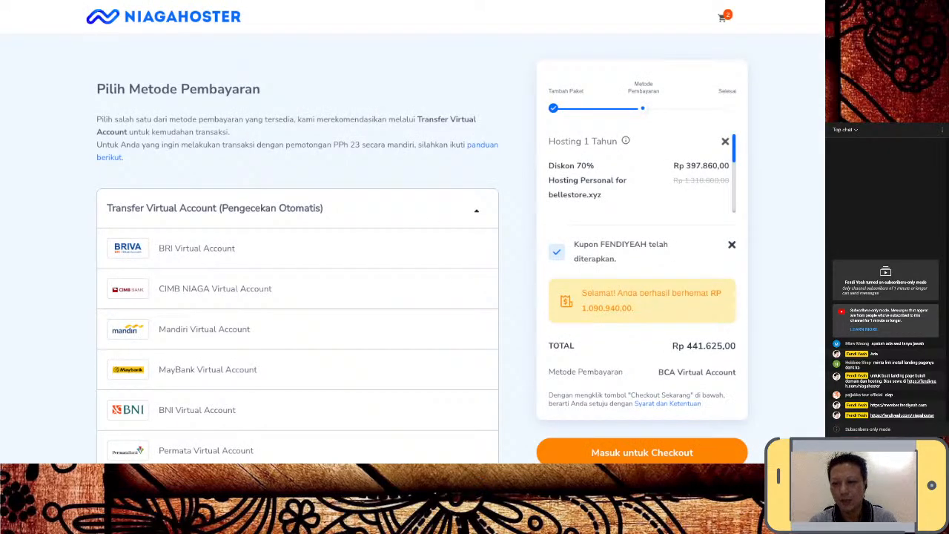
# - Review the payment methods and proceed to checkout with Masuk untuk Checkout
pyautogui.scroll(-1, 297, 288)
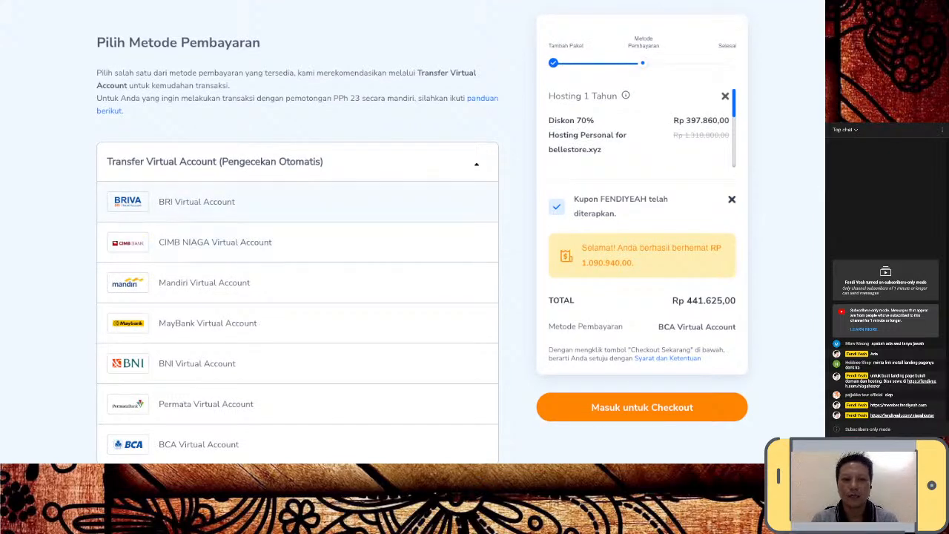
pyautogui.scroll(-1, 297, 312)
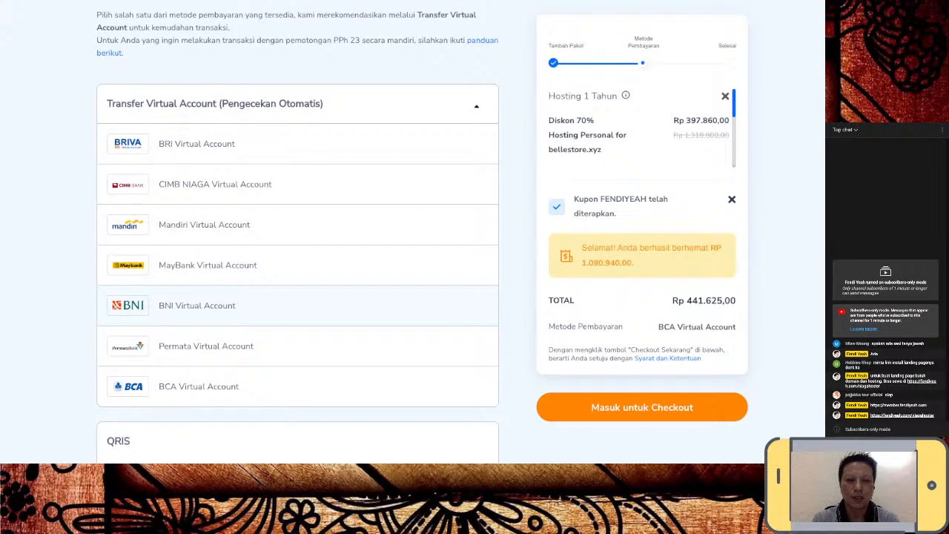
pyautogui.scroll(-2, 297, 297)
pyautogui.scroll(-2, 296, 222)
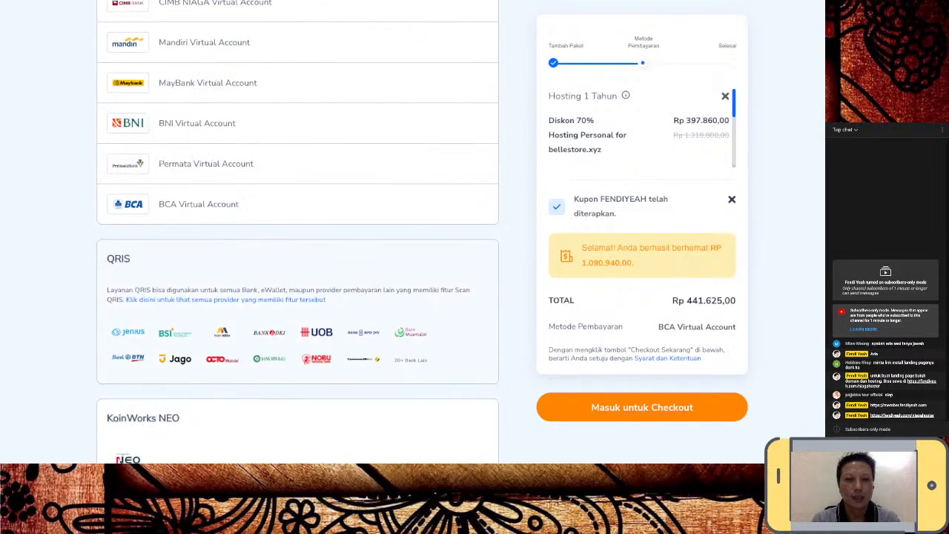
pyautogui.scroll(3, 297, 201)
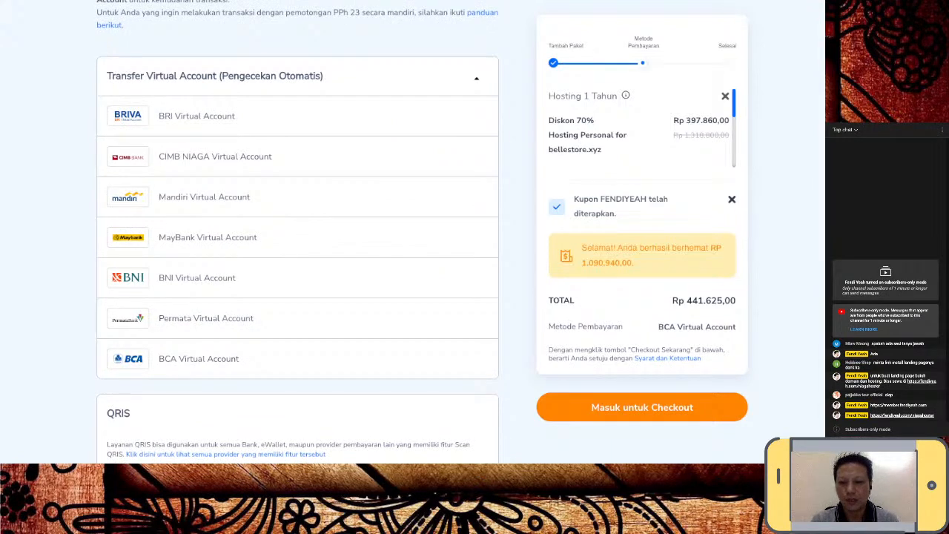
pyautogui.click(642, 407)
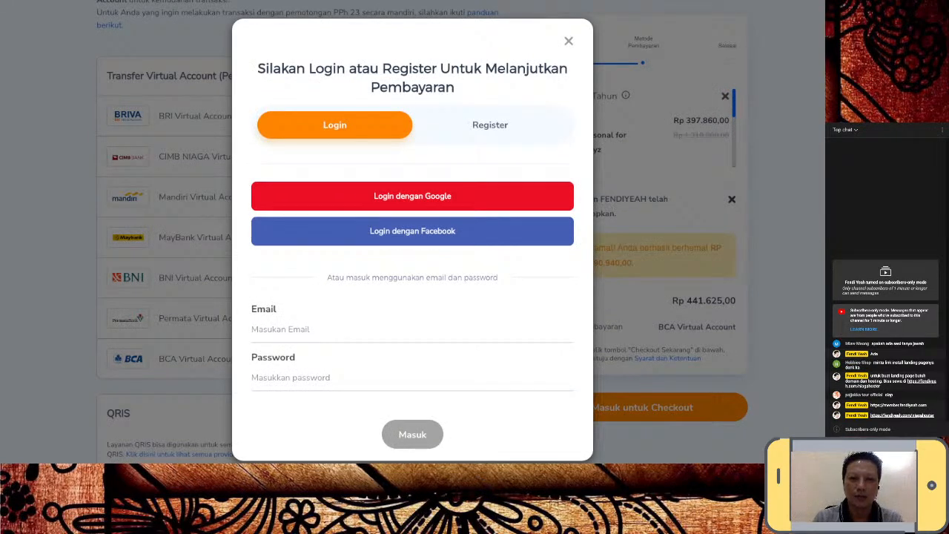
# - Switch to the Register tab, autofill the email address, and choose 'Daftar dengan Google'
pyautogui.click(490, 126)
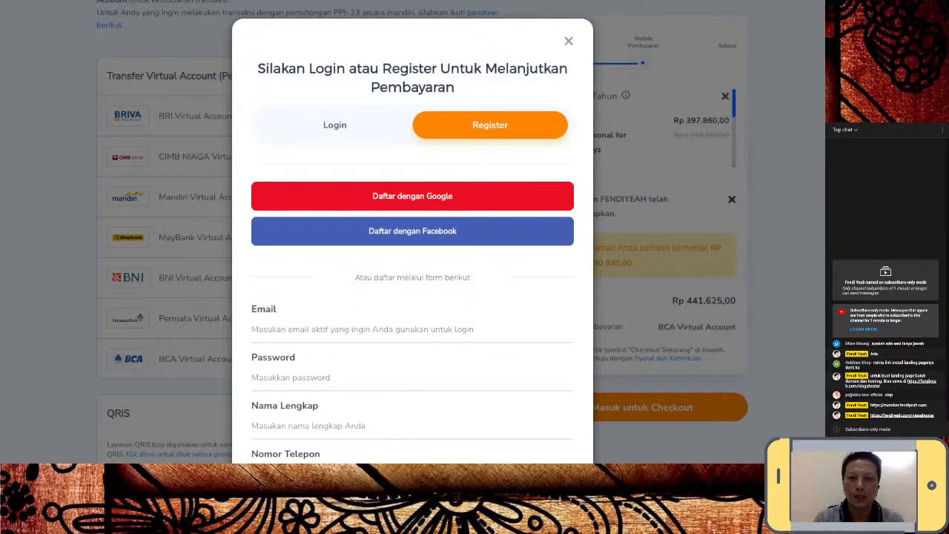
pyautogui.hotkey('ctrl', 'a')
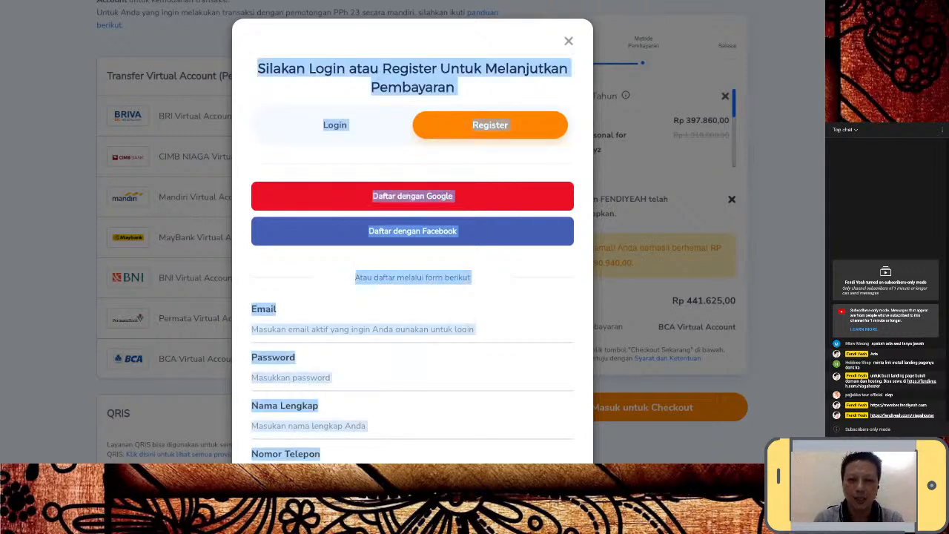
pyautogui.click(412, 163)
pyautogui.click(362, 329)
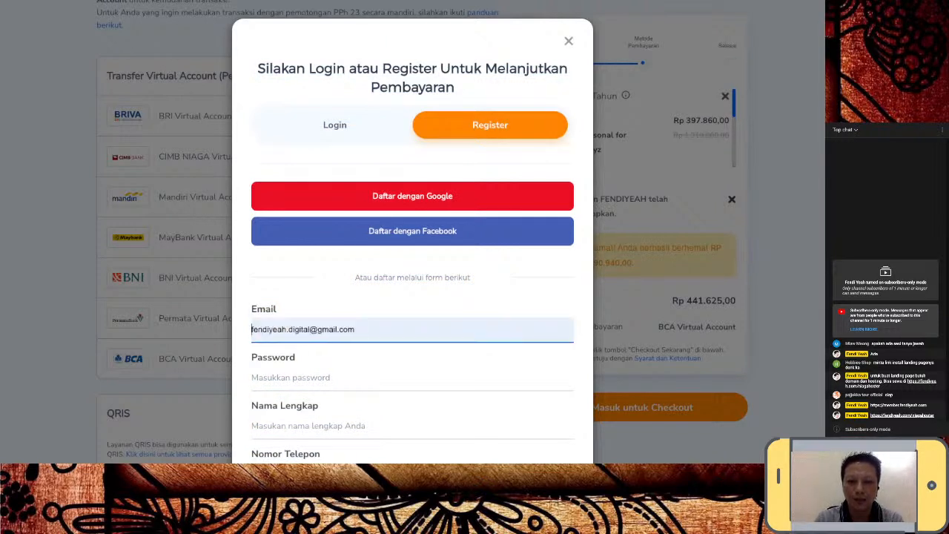
pyautogui.press('Return')
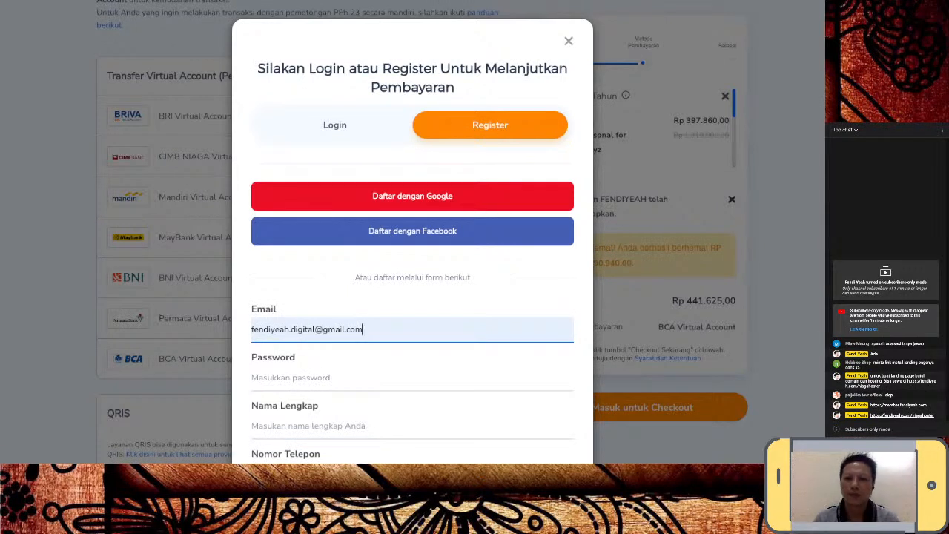
pyautogui.click(445, 308)
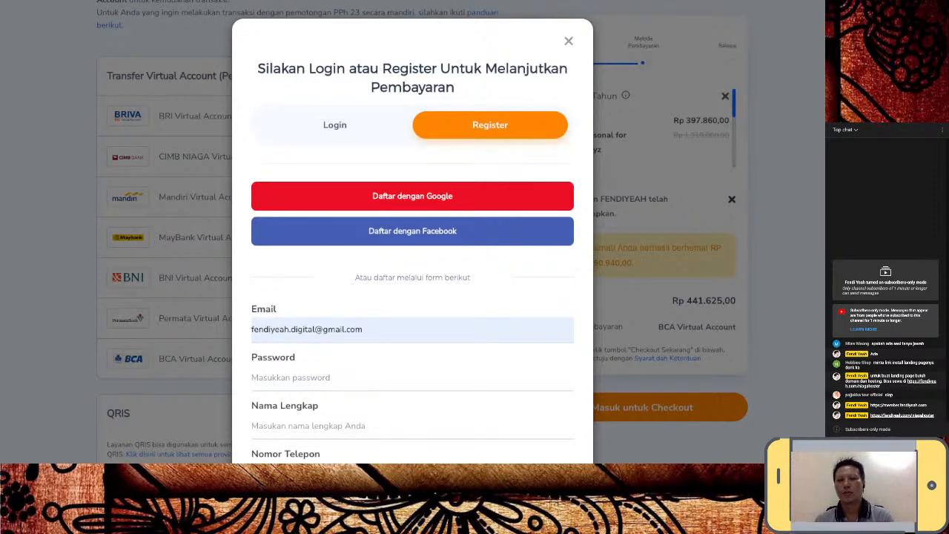
pyautogui.click(412, 196)
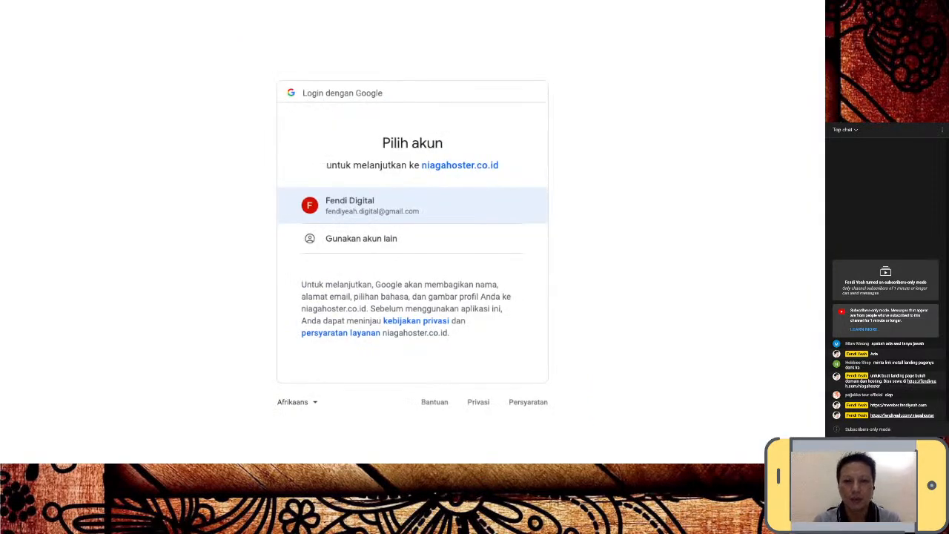
# - Pick the Google account in the 'Pilih akun' chooser
pyautogui.click(350, 205)
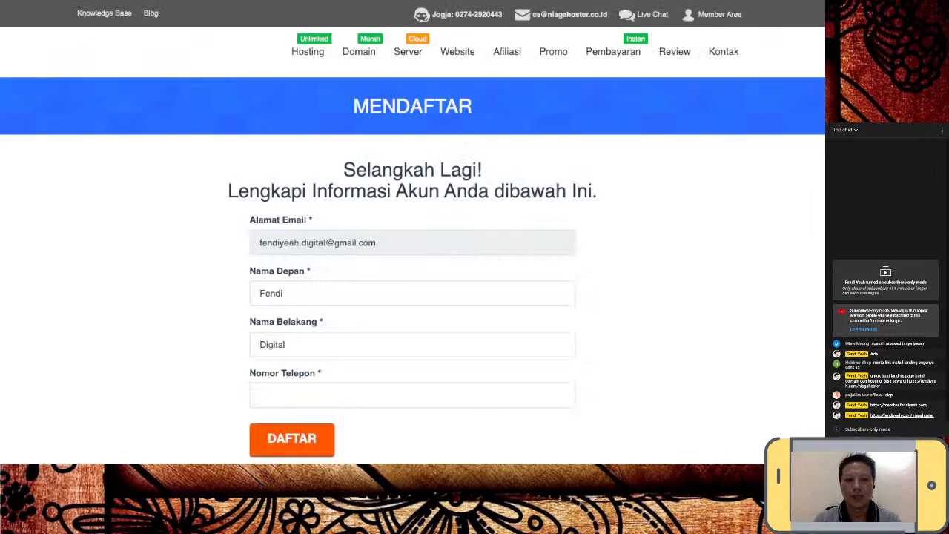
# - Enter the phone number in Nomor Telepon and submit the sign-up with DAFTAR
pyautogui.scroll(-2, 413, 260)
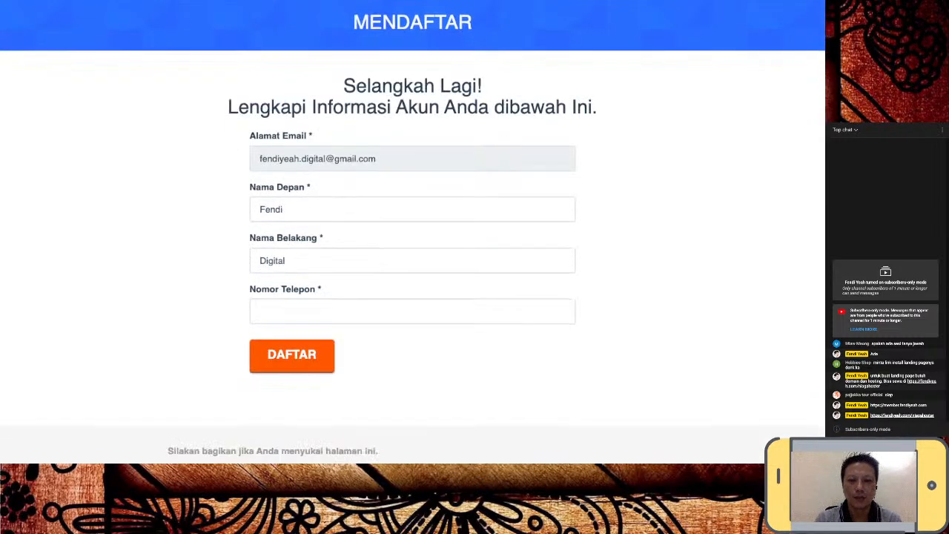
pyautogui.click(412, 309)
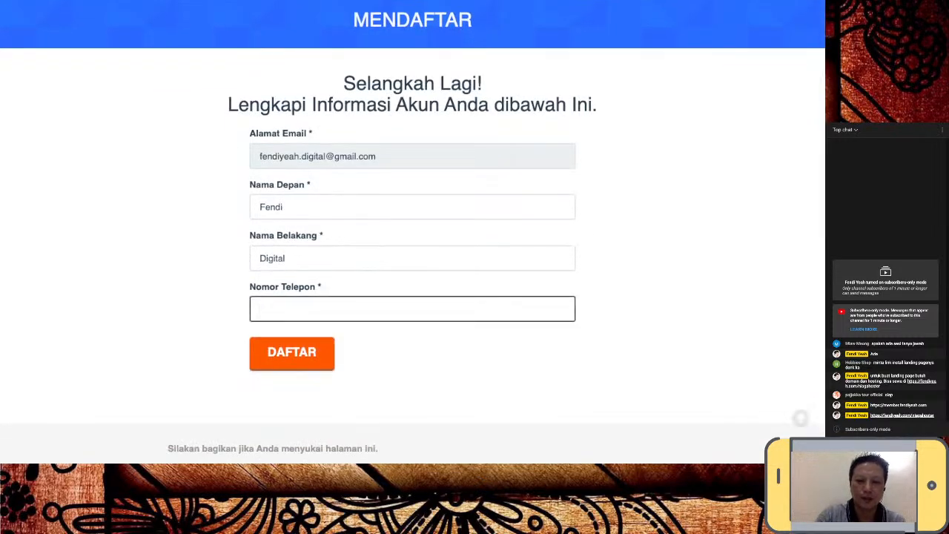
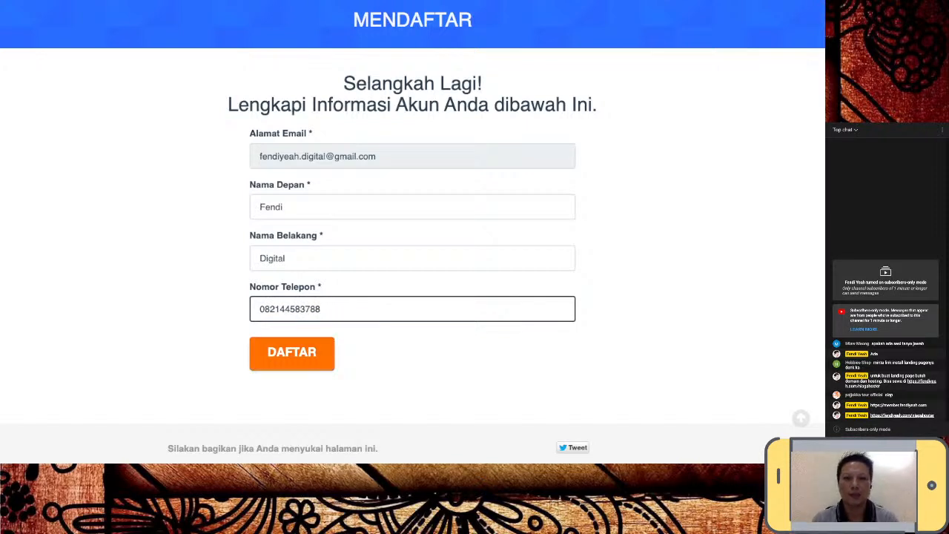
pyautogui.click(291, 353)
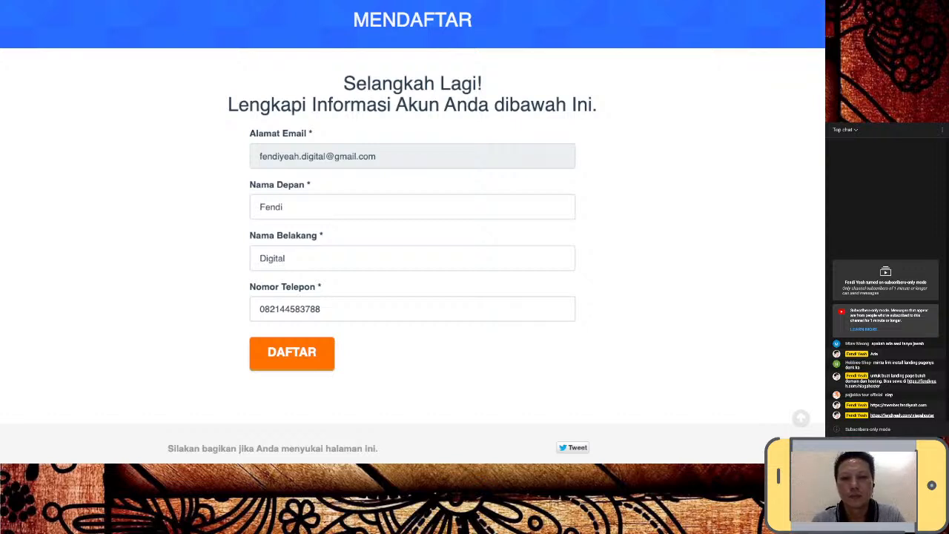
pyautogui.click(291, 353)
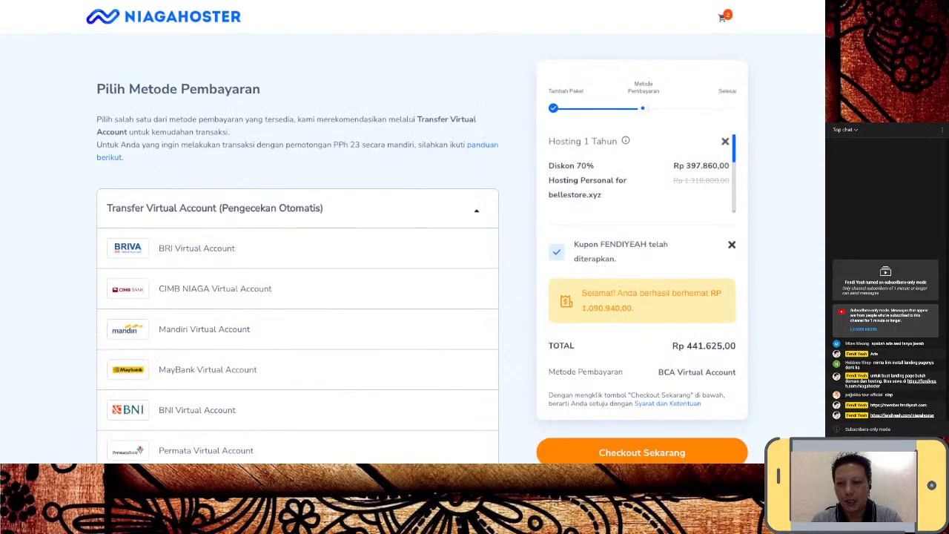
pyautogui.scroll(-3, 413, 233)
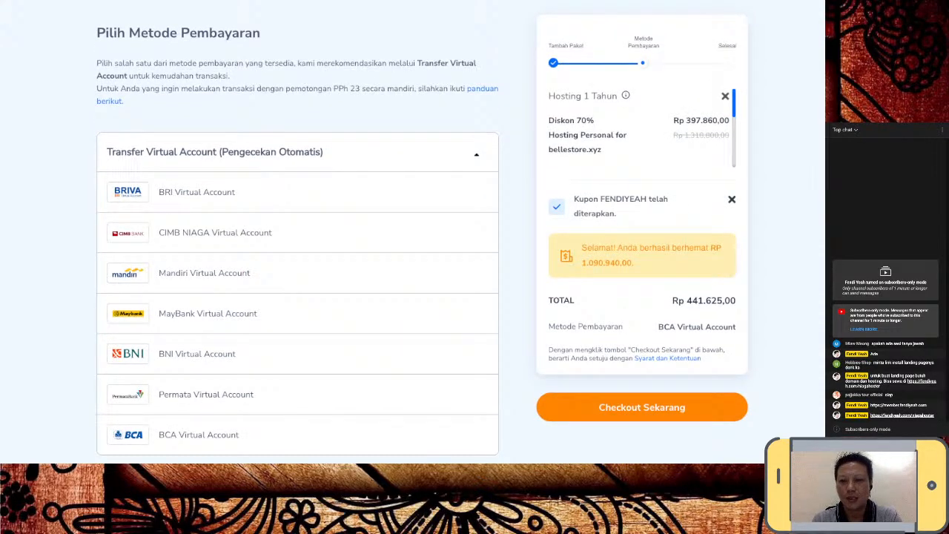
pyautogui.scroll(3, 412, 233)
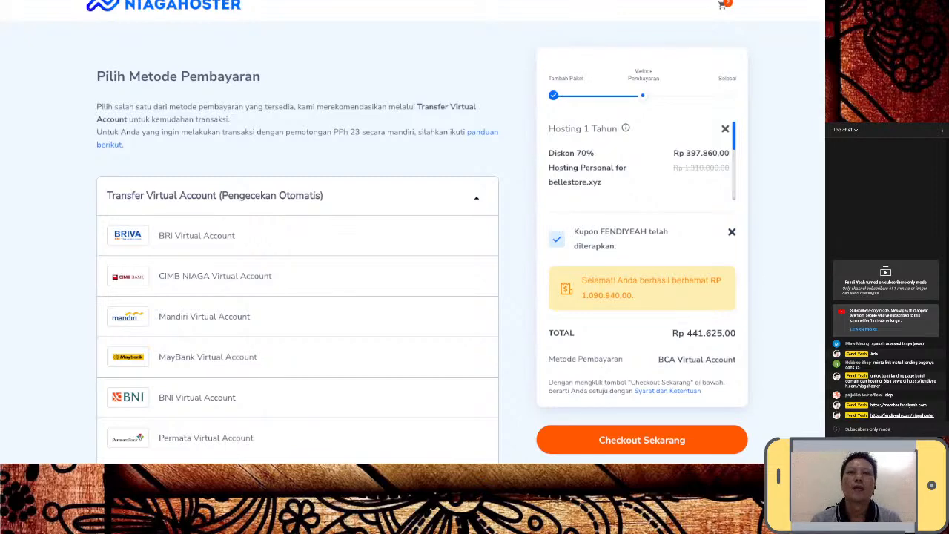
# - Start checkout and fill in the company name, street address, city, and country code +62
pyautogui.click(643, 440)
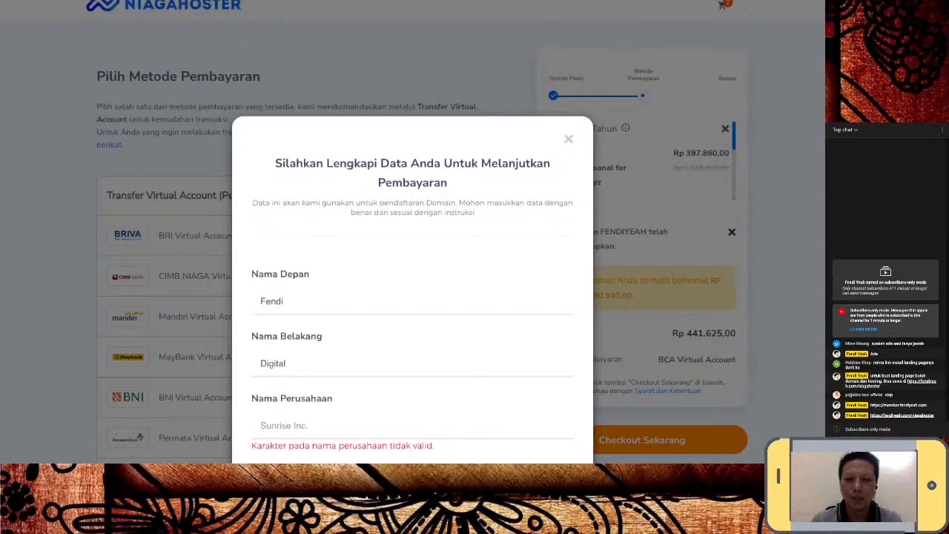
pyautogui.scroll(-3, 413, 296)
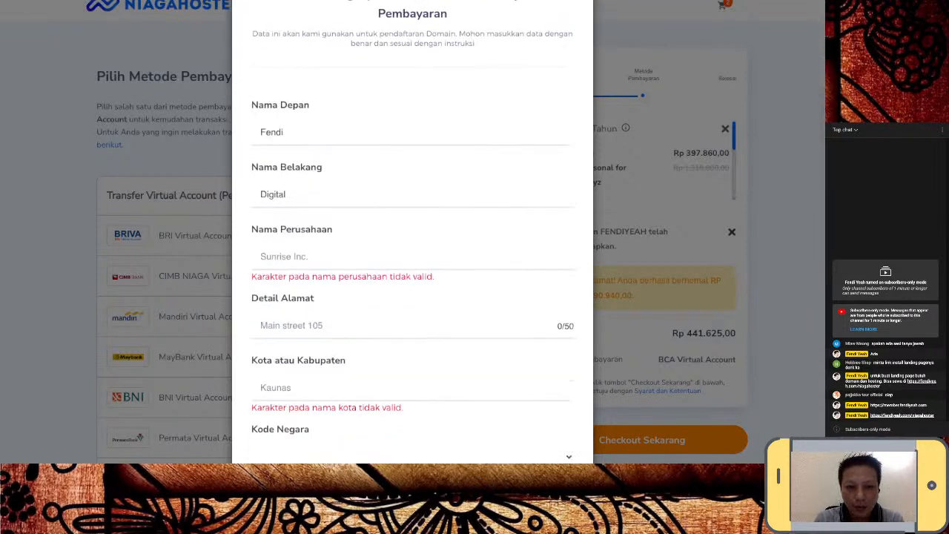
pyautogui.click(413, 257)
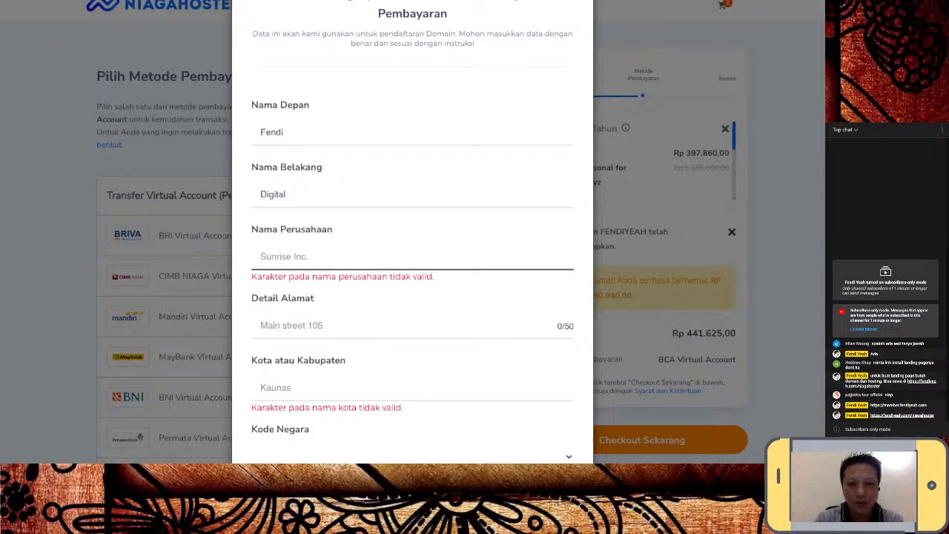
pyautogui.scroll(-1, 412, 256)
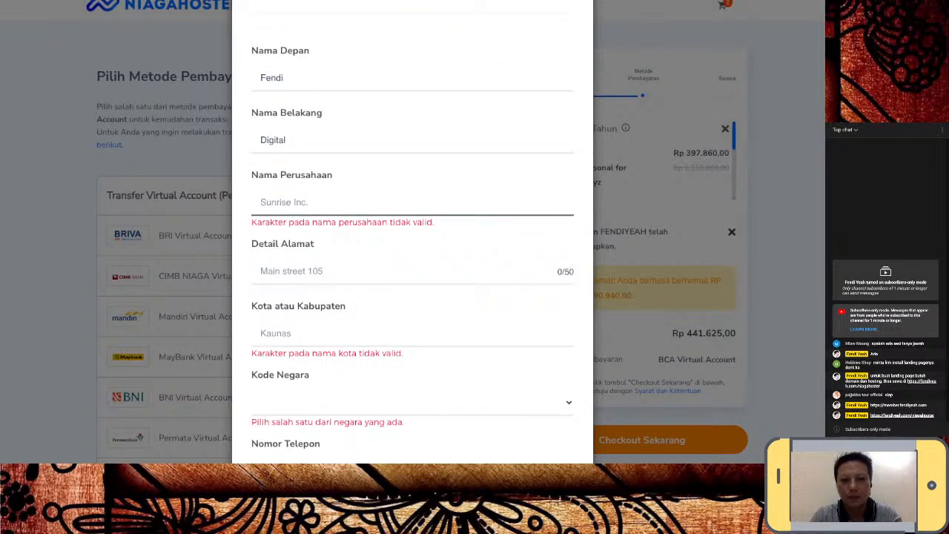
pyautogui.write('555 COMPUTER')
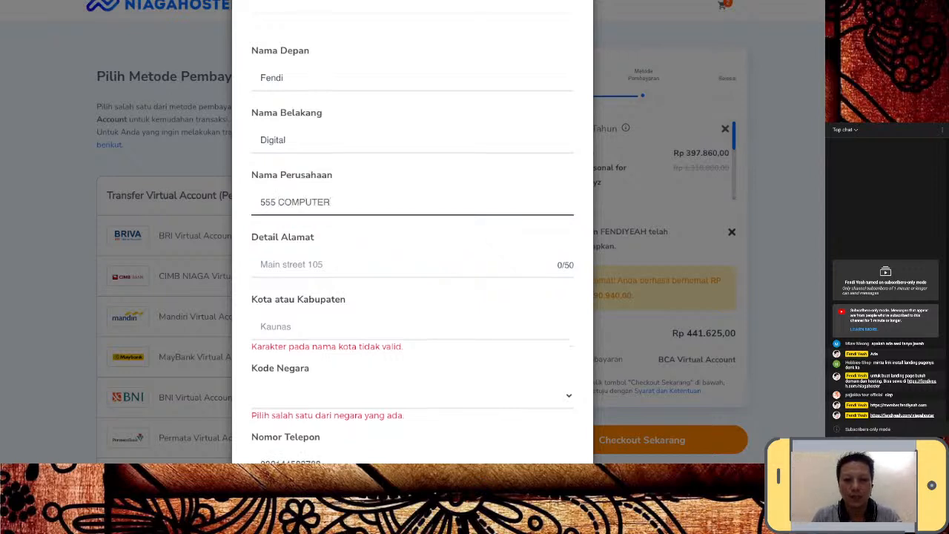
pyautogui.press('Tab')
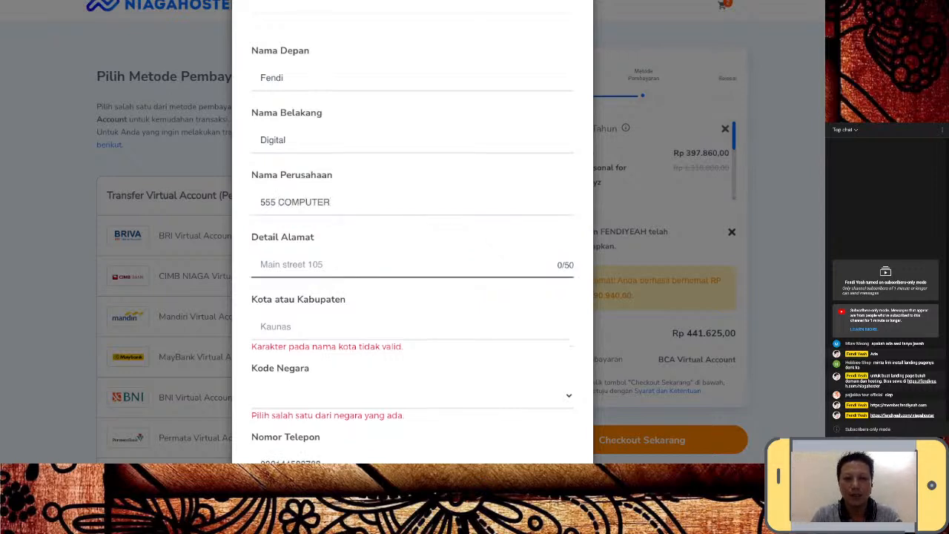
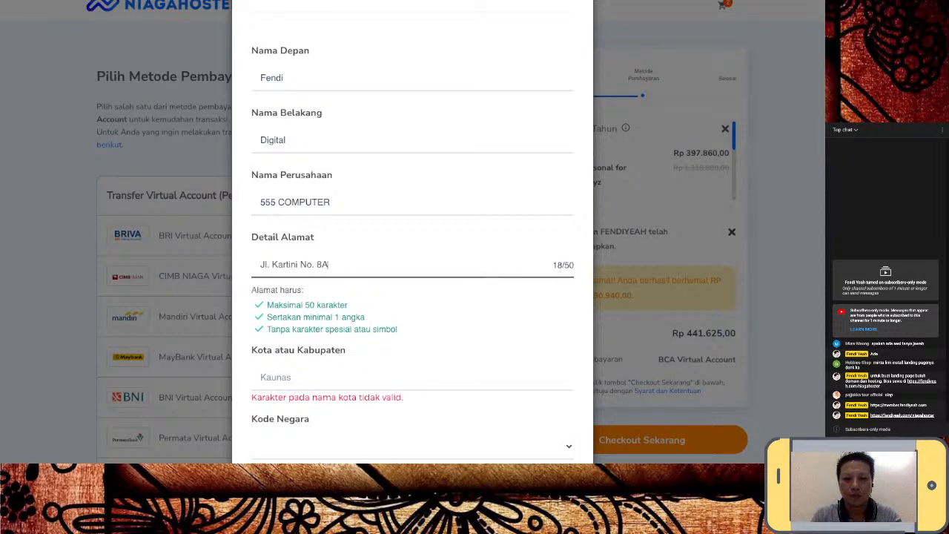
pyautogui.press('Tab')
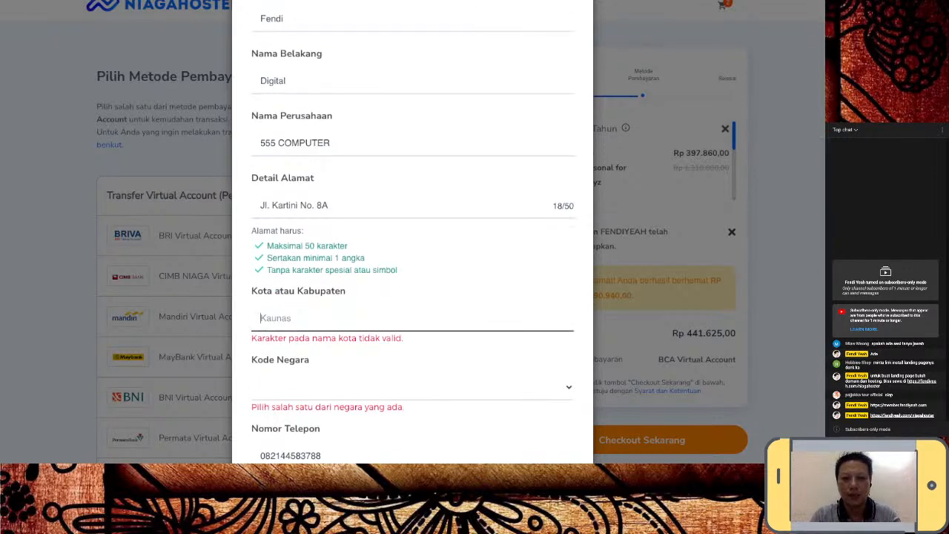
pyautogui.write('Sumbawa')
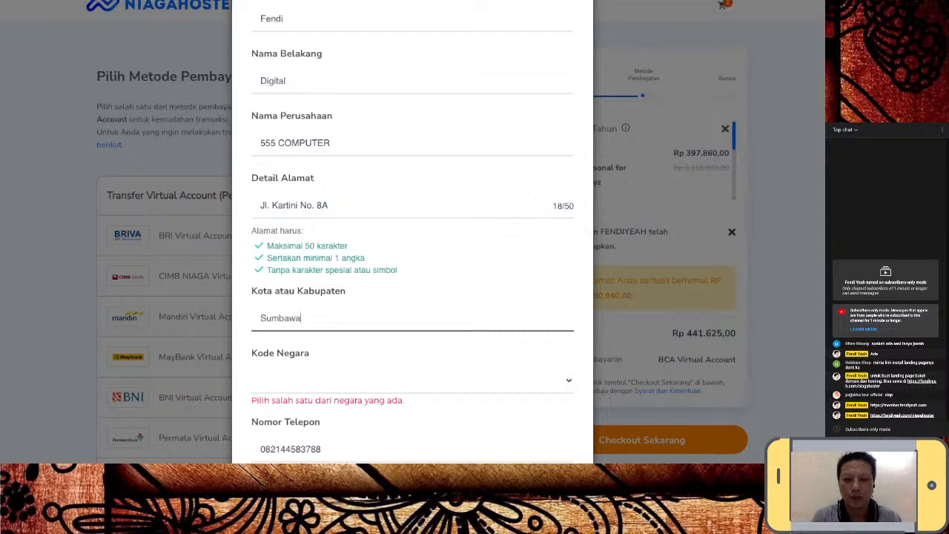
pyautogui.press('Tab')
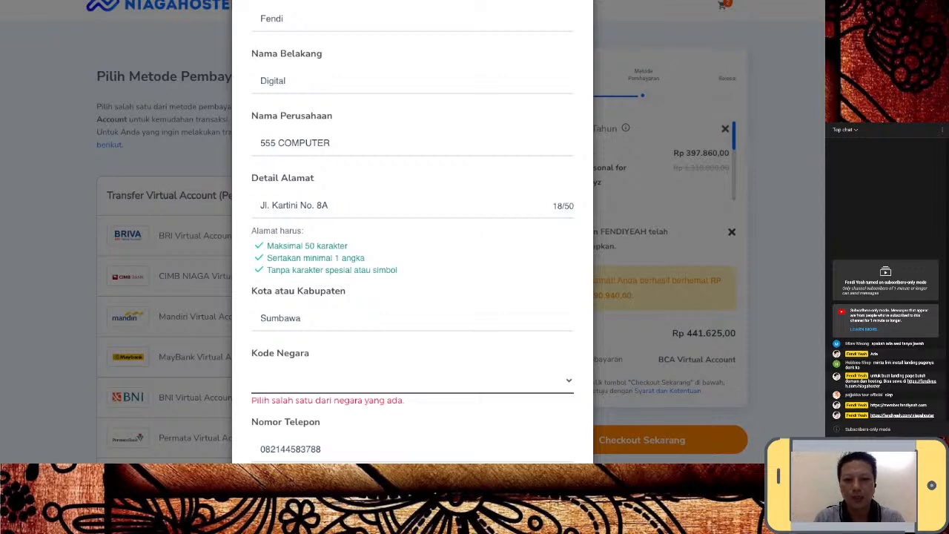
pyautogui.press('Return')
# - Set the province to Nusa Tenggara Barat and enter the postal code
pyautogui.scroll(-2, 413, 297)
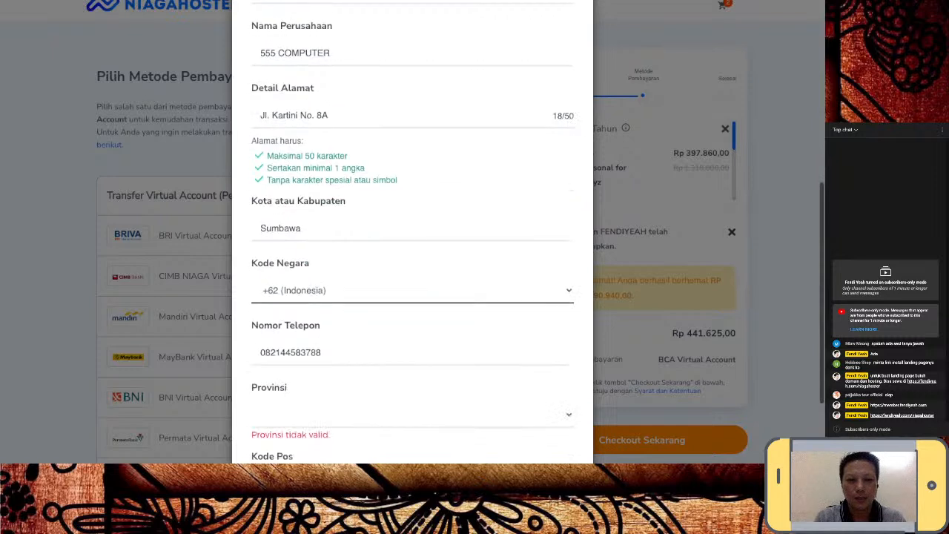
pyautogui.scroll(-2, 412, 296)
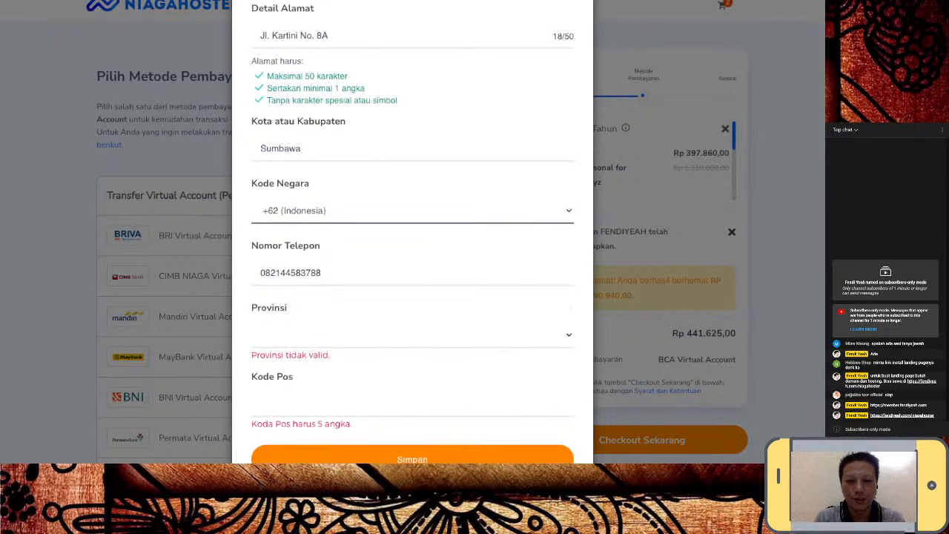
pyautogui.click(412, 336)
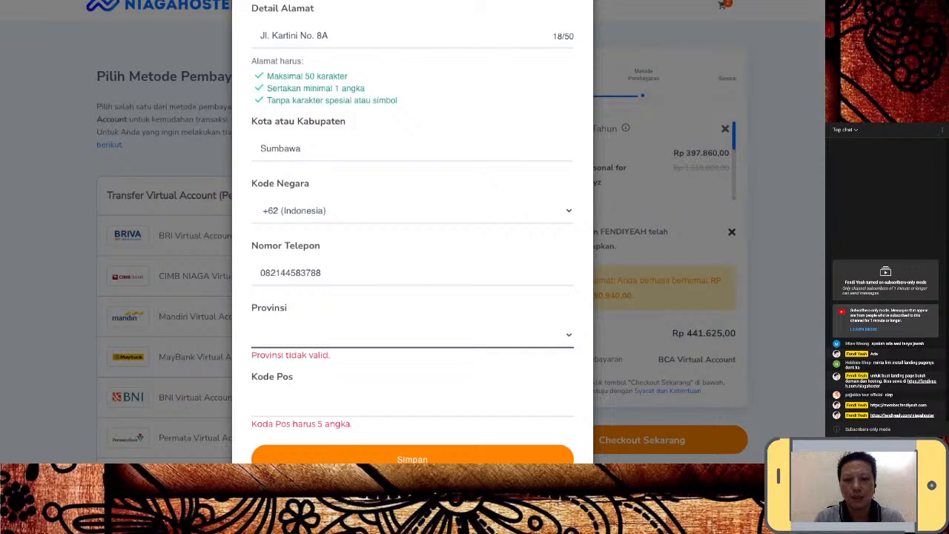
pyautogui.click(306, 335)
pyautogui.scroll(-1, 413, 335)
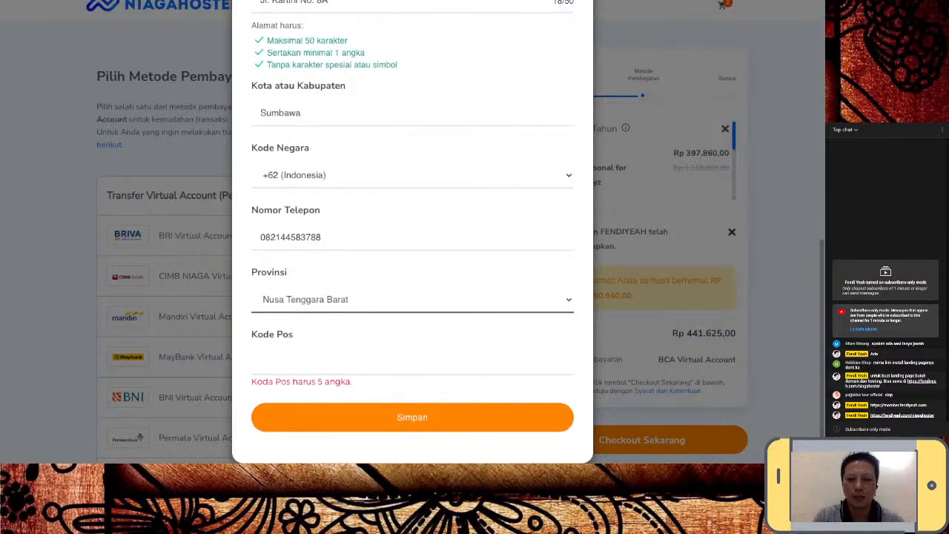
pyautogui.click(412, 362)
pyautogui.write('84314')
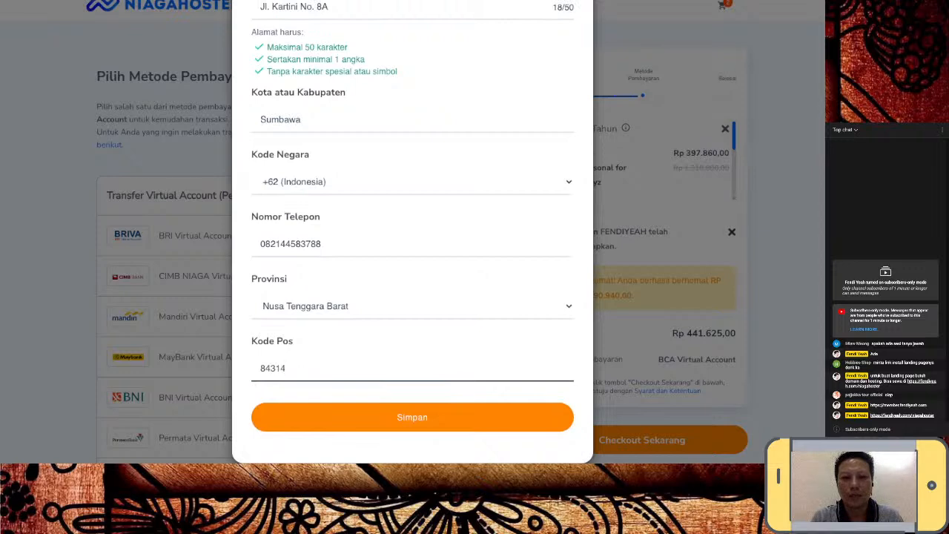
# - Replace the Nama Belakang field with the correct surname
pyautogui.scroll(6, 412, 238)
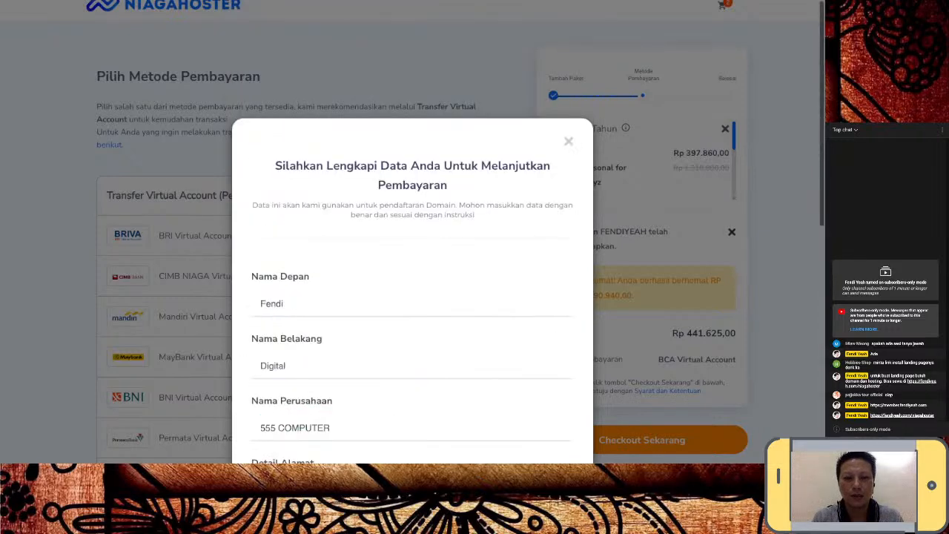
pyautogui.click(413, 270)
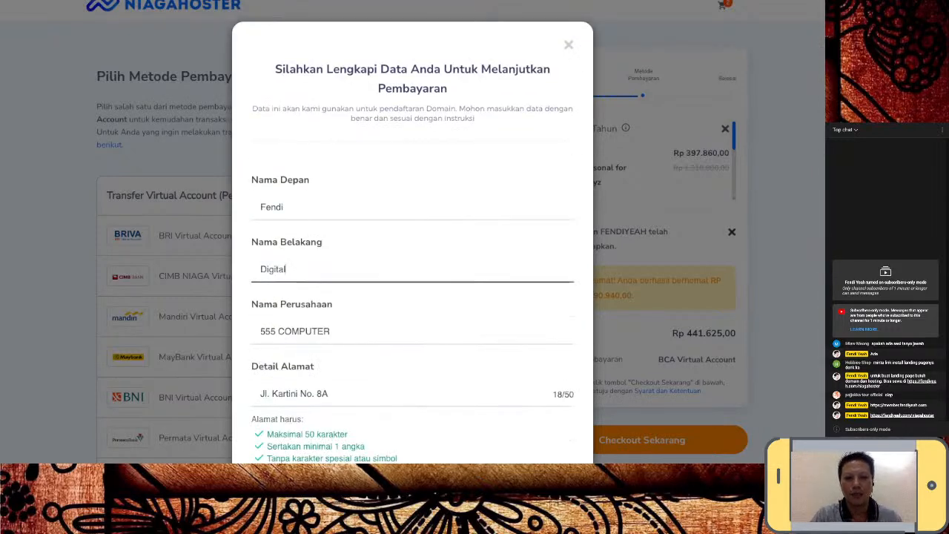
pyautogui.press('BackSpace')
pyautogui.press('BackSpace')
pyautogui.press('BackSpace')
pyautogui.press('BackSpace')
pyautogui.press('BackSpace')
pyautogui.press('BackSpace')
pyautogui.press('BackSpace')
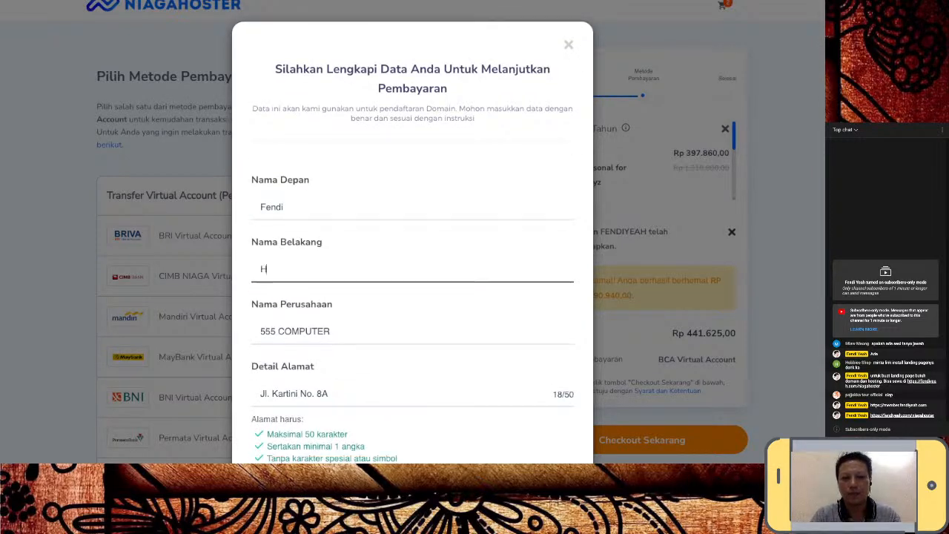
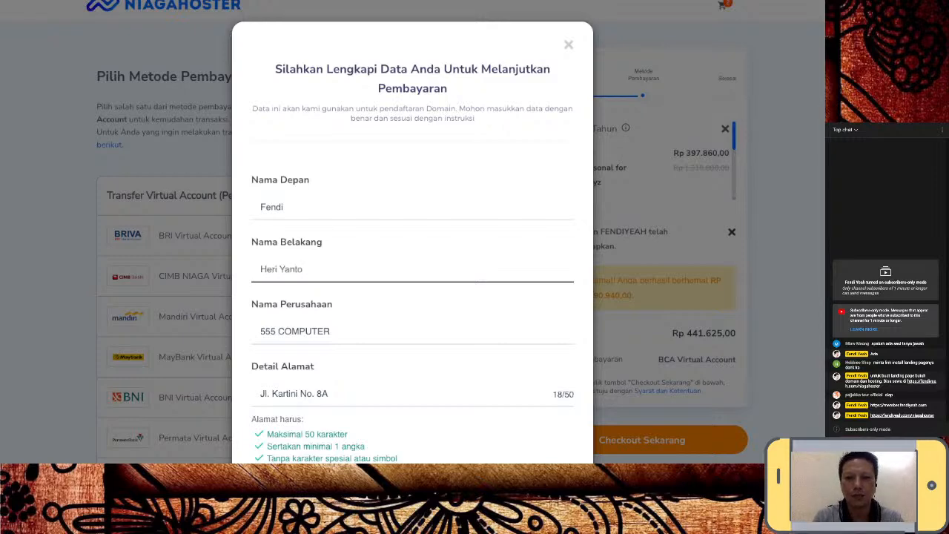
pyautogui.scroll(-5, 413, 244)
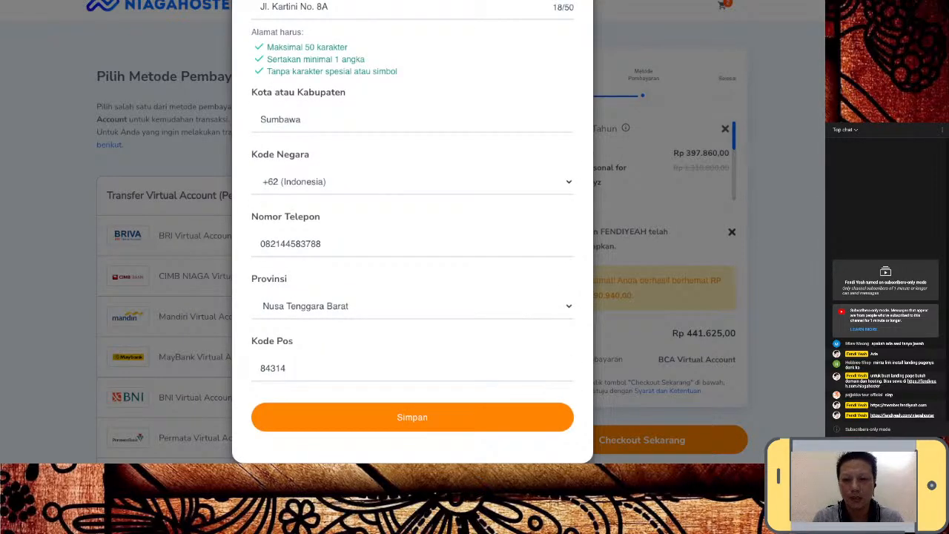
# - Save the details, review the BCA virtual account instructions, and exit full screen
pyautogui.click(412, 418)
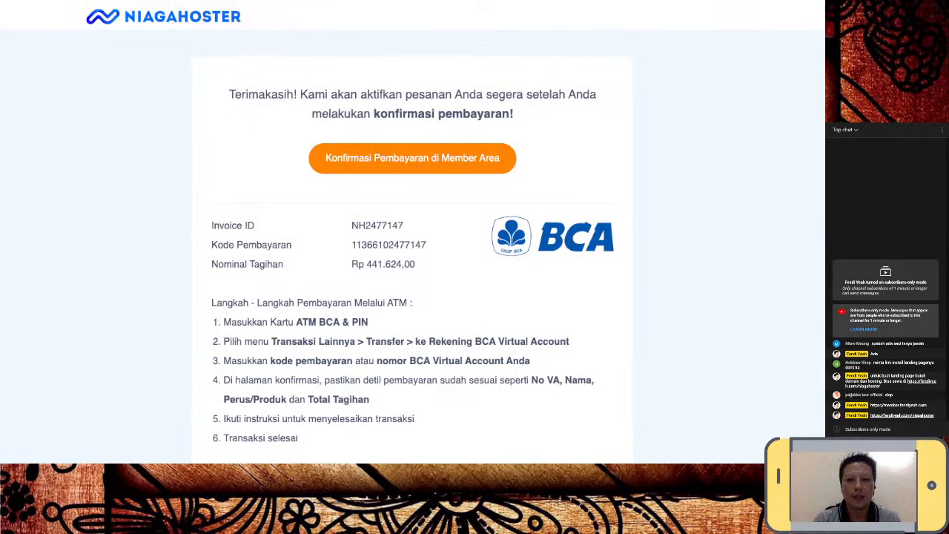
pyautogui.scroll(-1, 413, 260)
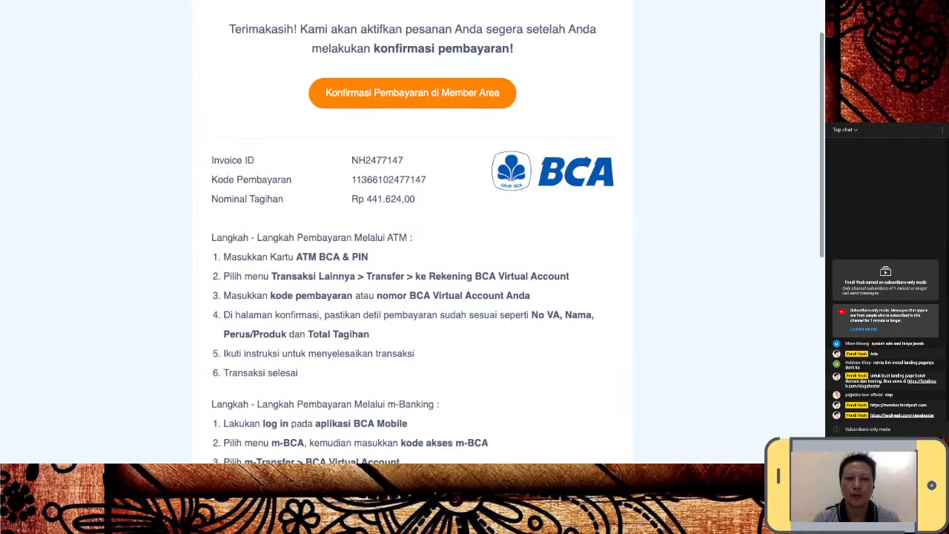
pyautogui.scroll(1, 412, 259)
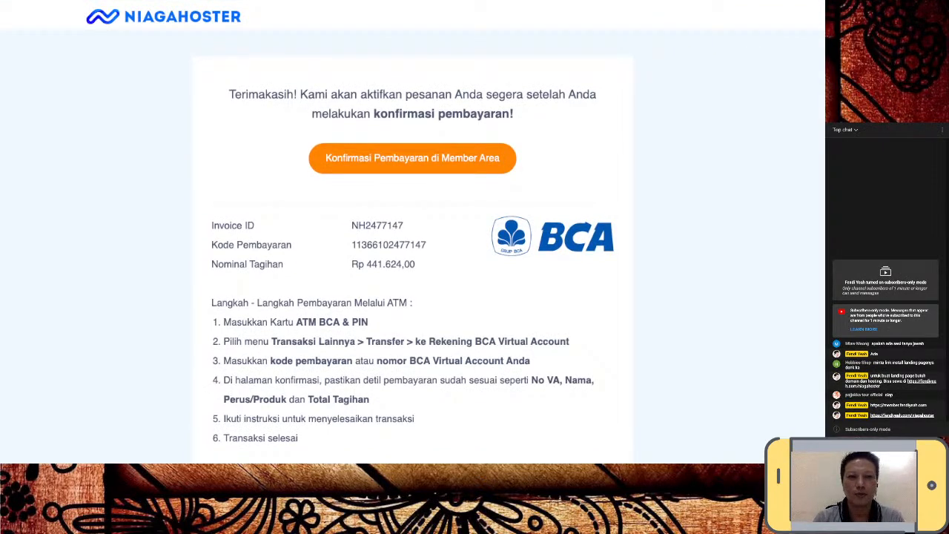
pyautogui.press('ctrl+super+f')
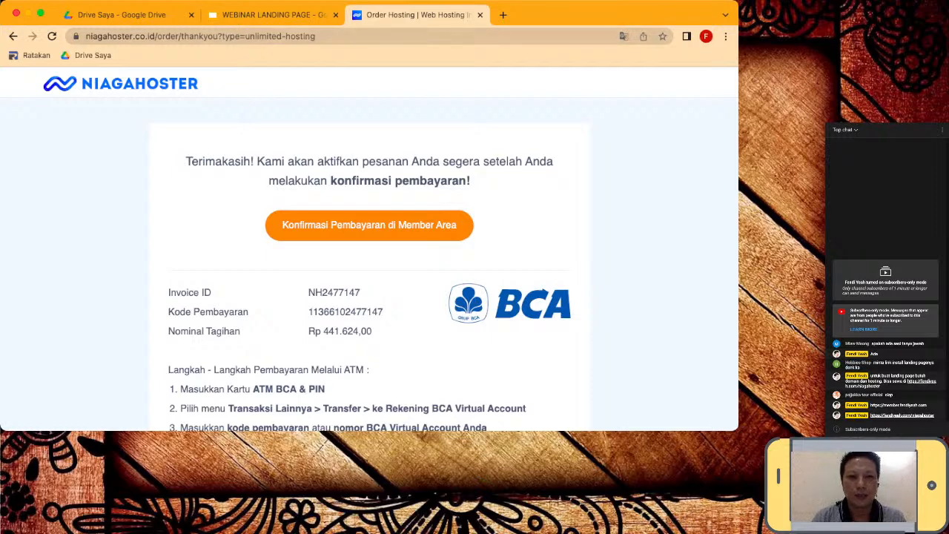
# - Load niagahoster.com from the address bar using the autocomplete suggestion
pyautogui.press('super+l')
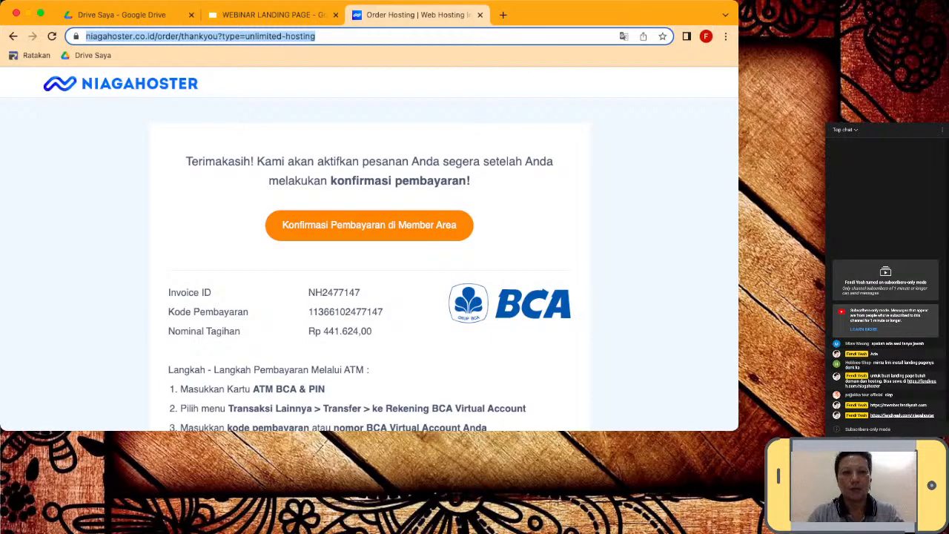
pyautogui.write('n')
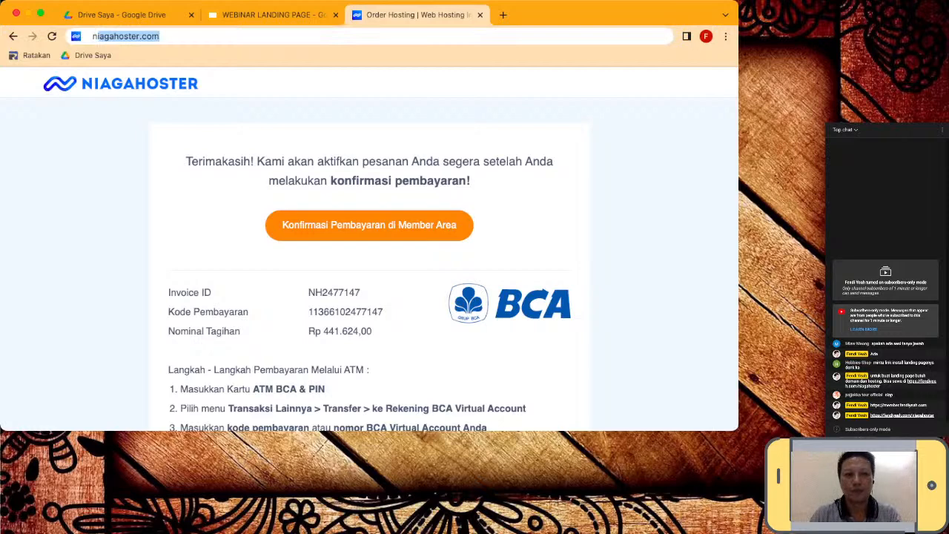
pyautogui.press('Right')
pyautogui.press('Return')
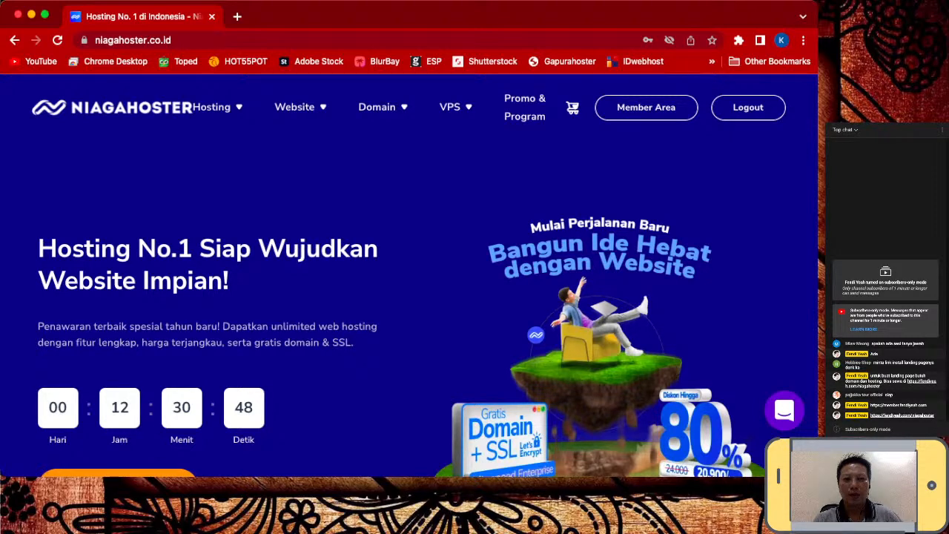
# - Open Member Area and filter Jenis Layanan to Semua to list hosting and domains
pyautogui.click(646, 107)
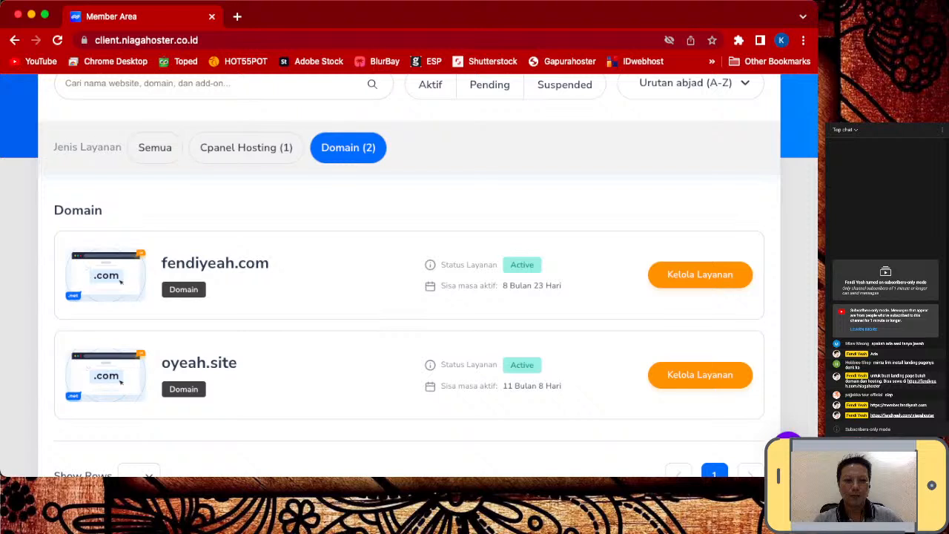
pyautogui.scroll(1, 409, 274)
pyautogui.scroll(3, 410, 275)
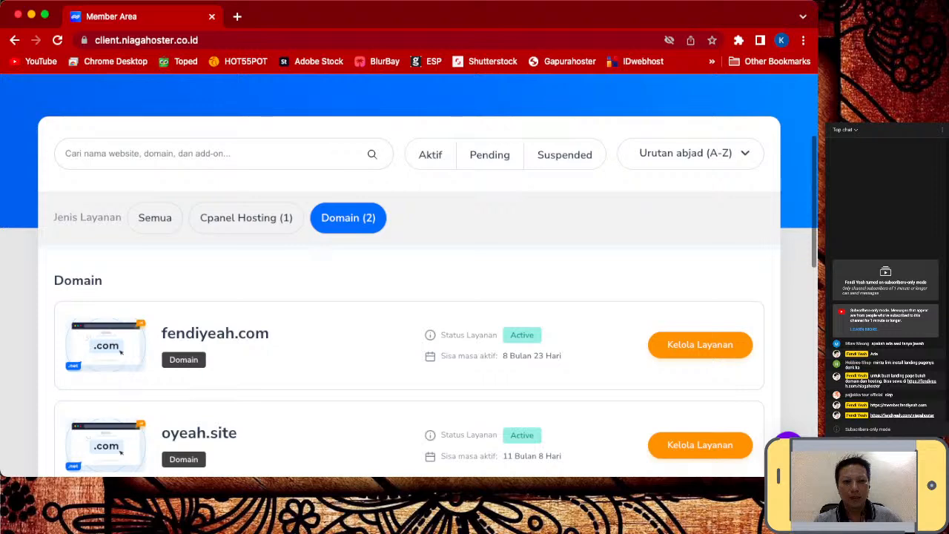
pyautogui.click(155, 218)
pyautogui.scroll(-1, 409, 274)
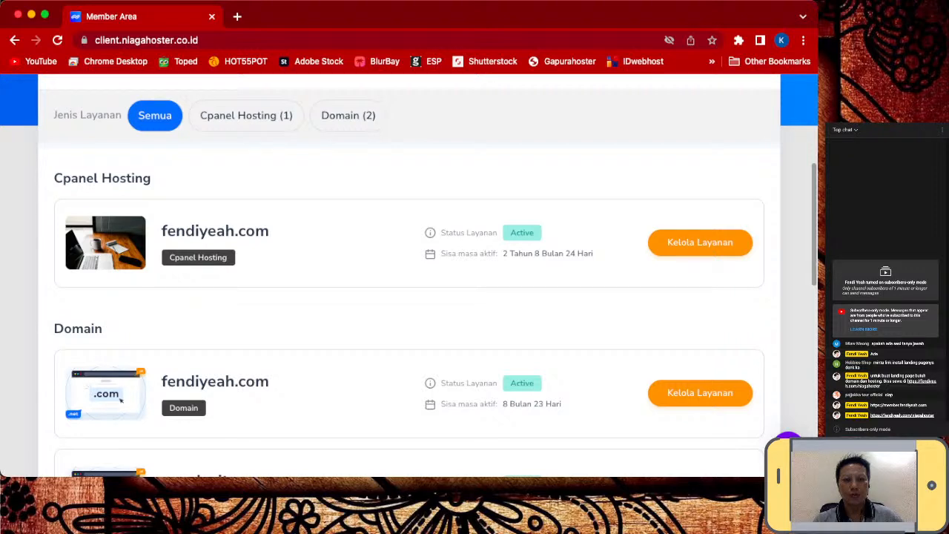
# - Filter to Cpanel Hosting (1) and open Kelola Layanan for fendiyeah.com
pyautogui.click(246, 116)
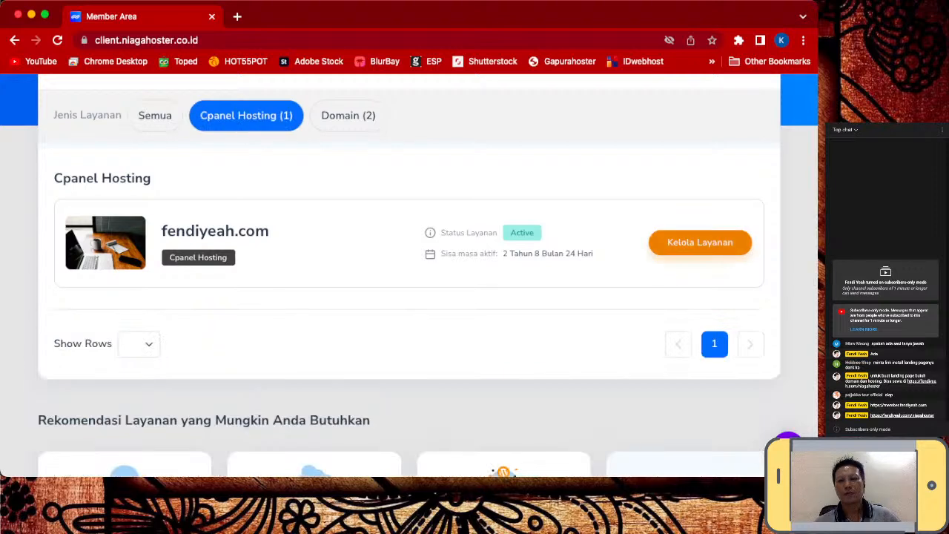
pyautogui.click(700, 242)
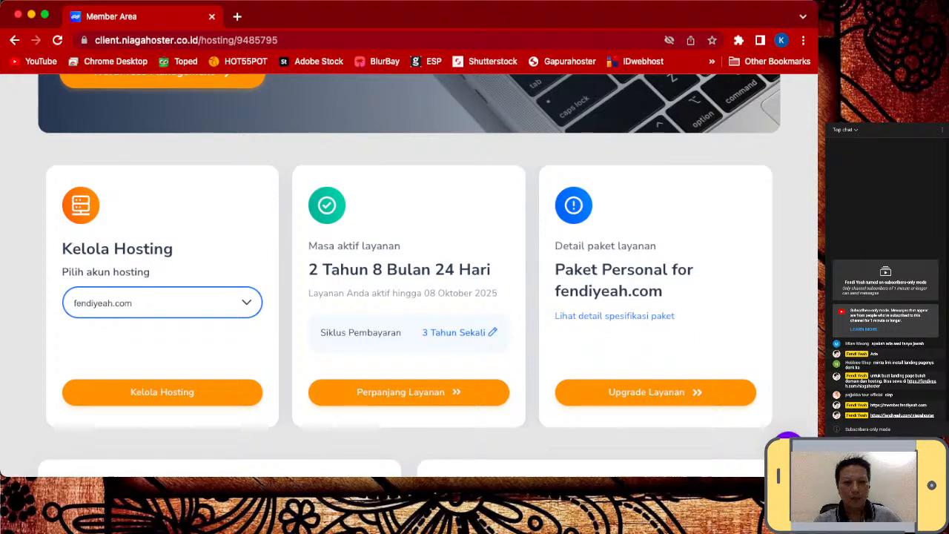
pyautogui.click(162, 392)
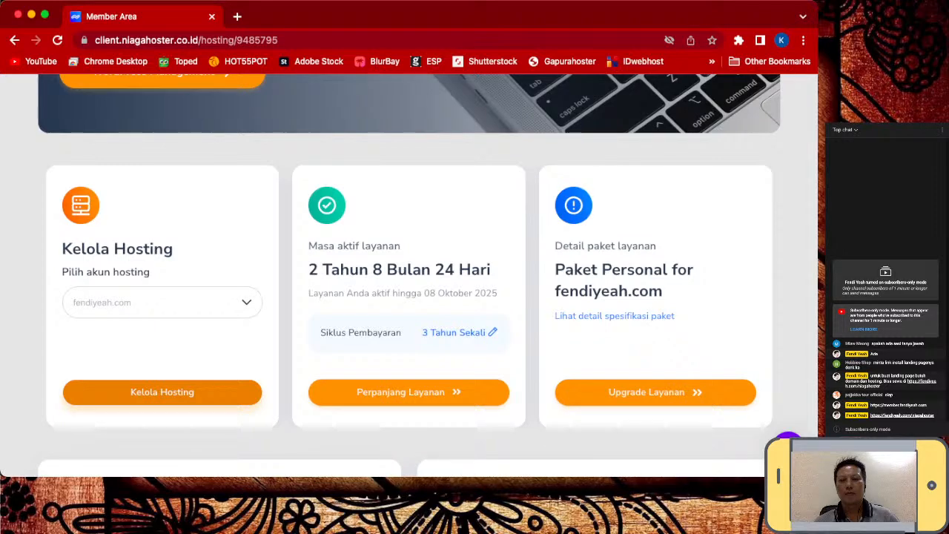
pyautogui.scroll(-2, 409, 275)
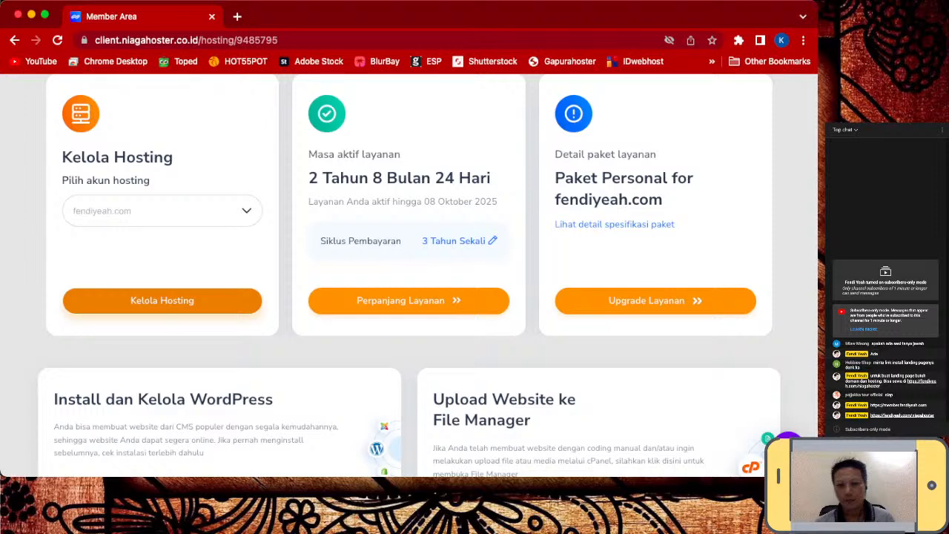
# - Open the Kelola Hosting page for fendiyeah.com
pyautogui.scroll(-3, 408, 274)
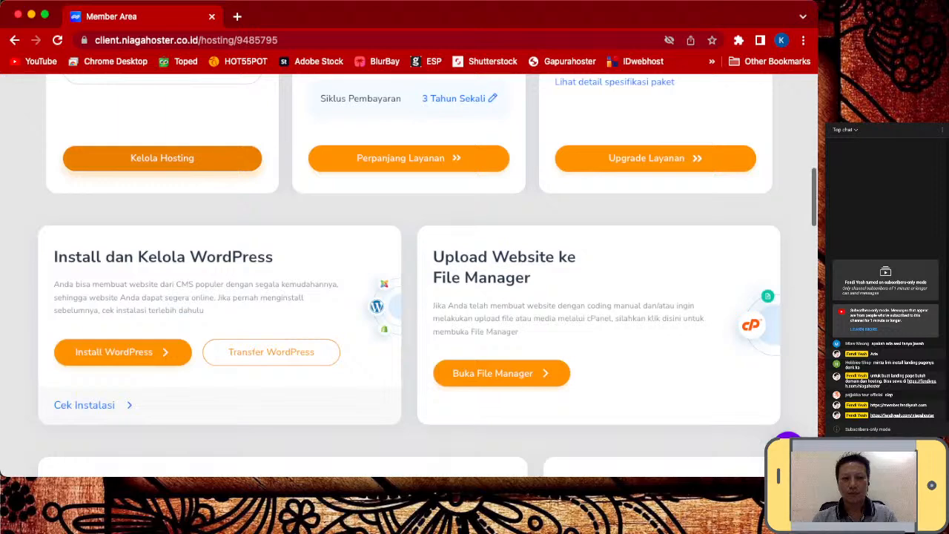
pyautogui.scroll(1, 408, 275)
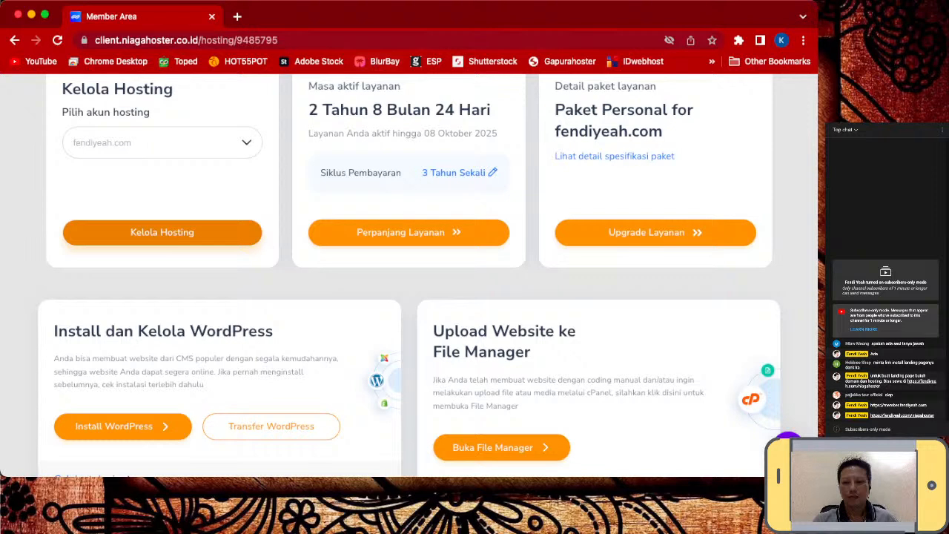
pyautogui.click(162, 232)
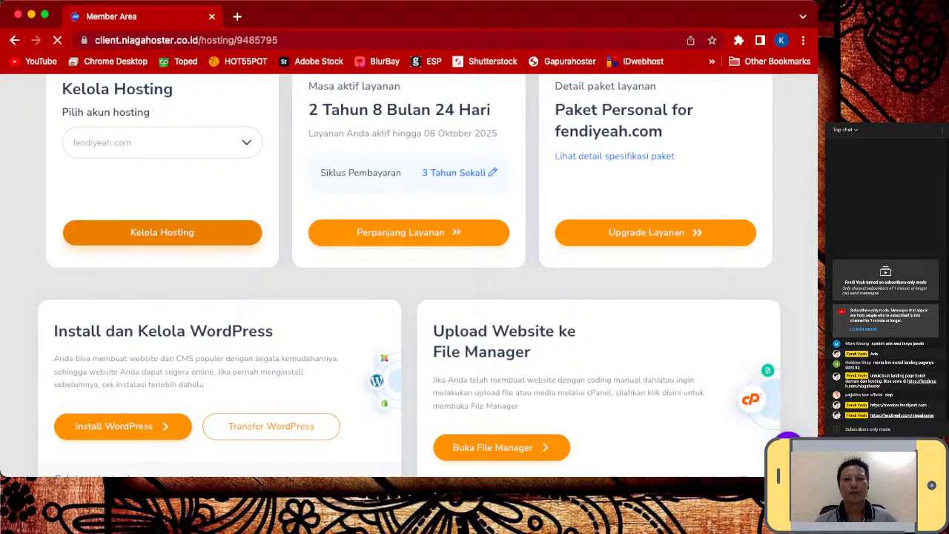
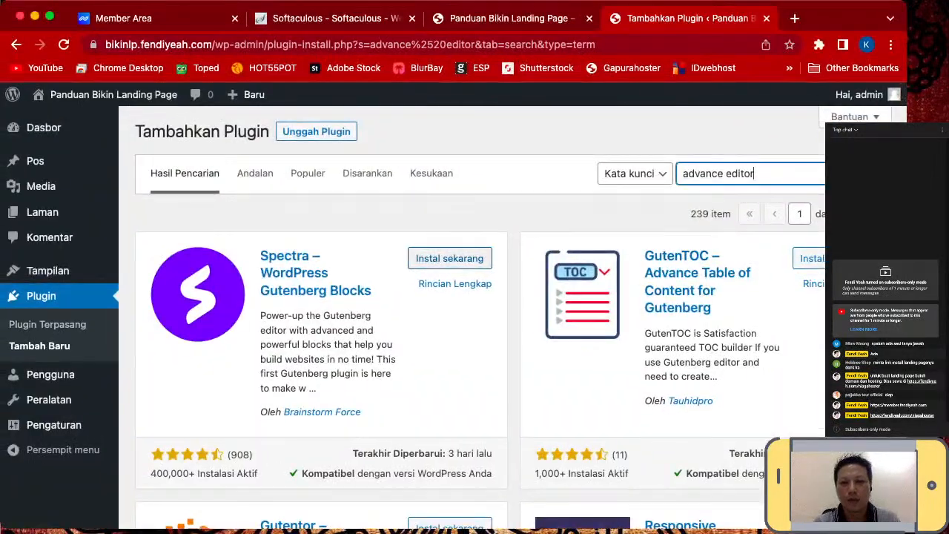
# - Scroll through the earlier plugin search results on Plugins > Add New
pyautogui.scroll(-3, 475, 319)
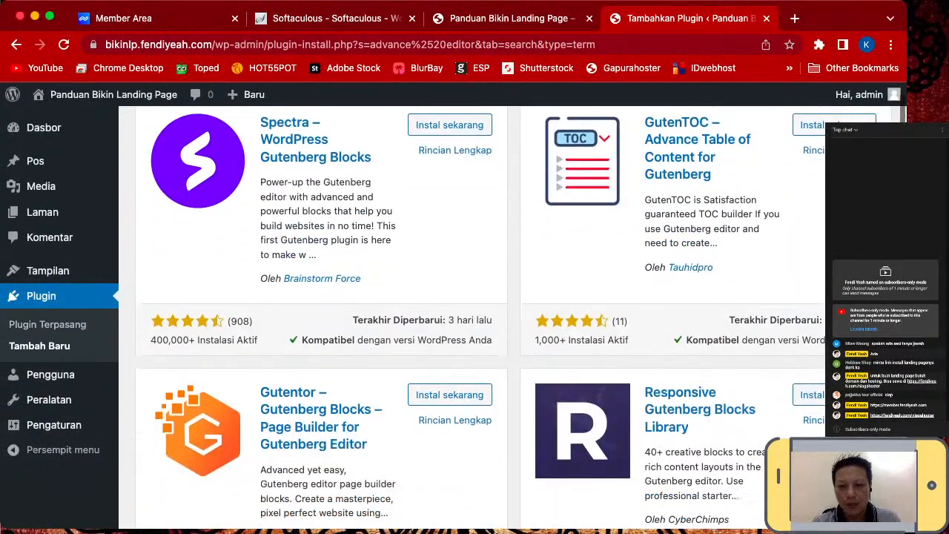
pyautogui.scroll(-5, 570, 356)
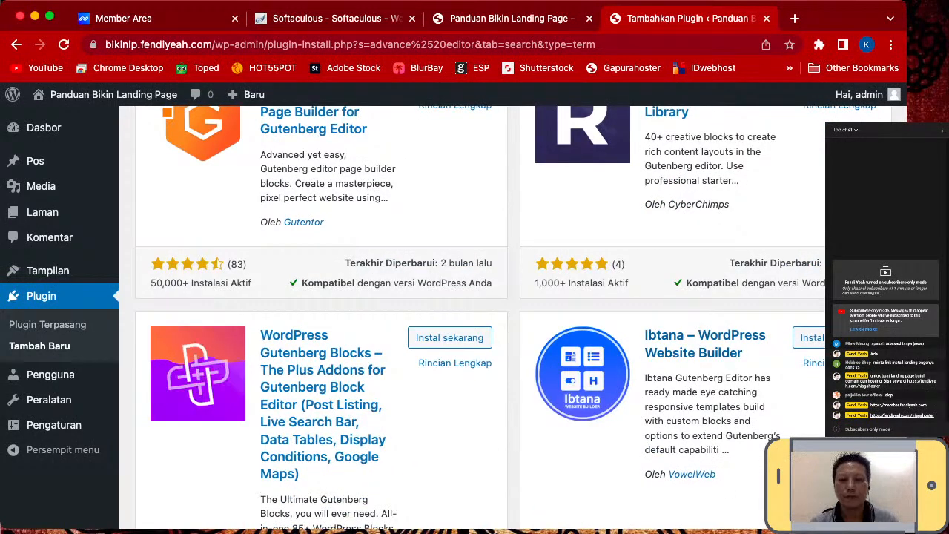
pyautogui.scroll(-3, 571, 356)
pyautogui.scroll(-5, 582, 219)
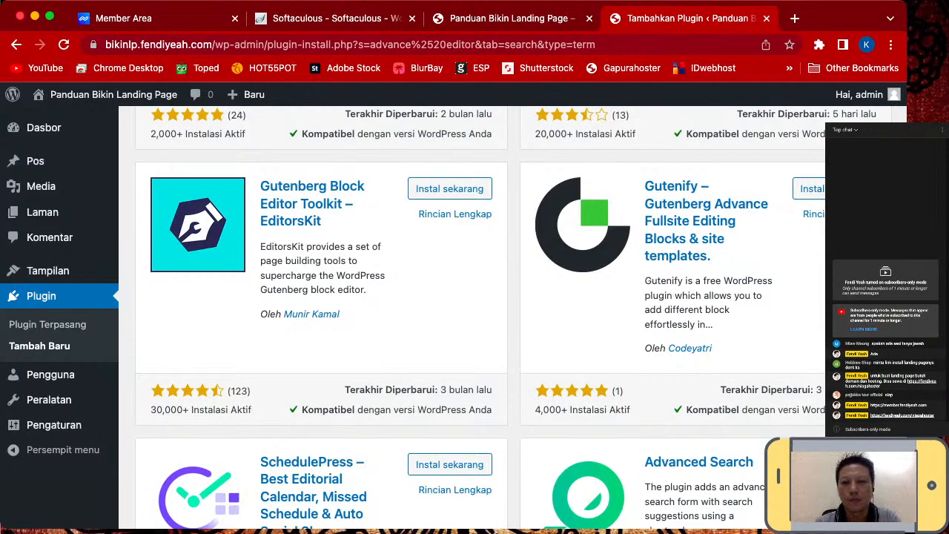
pyautogui.scroll(-10, 482, 312)
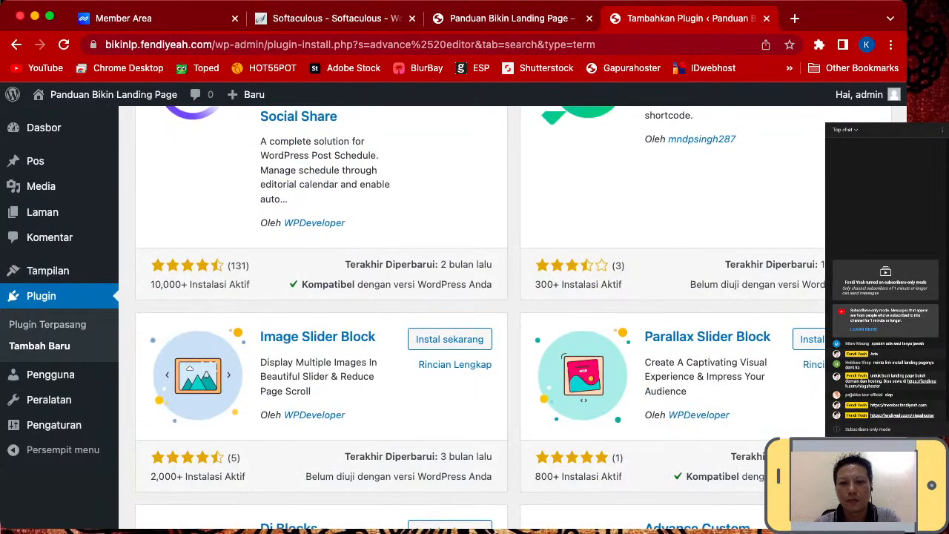
pyautogui.scroll(-1, 482, 319)
pyautogui.scroll(10, 482, 319)
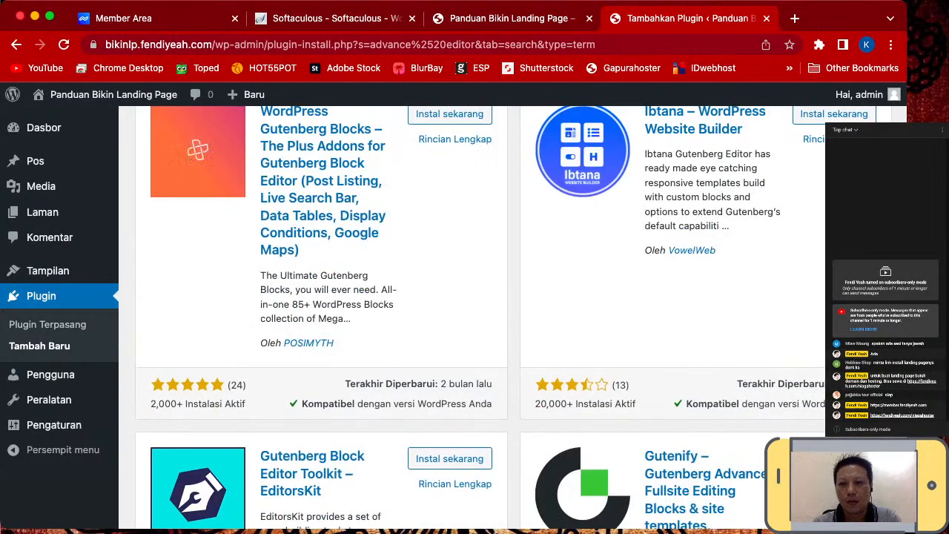
pyautogui.scroll(8, 752, 174)
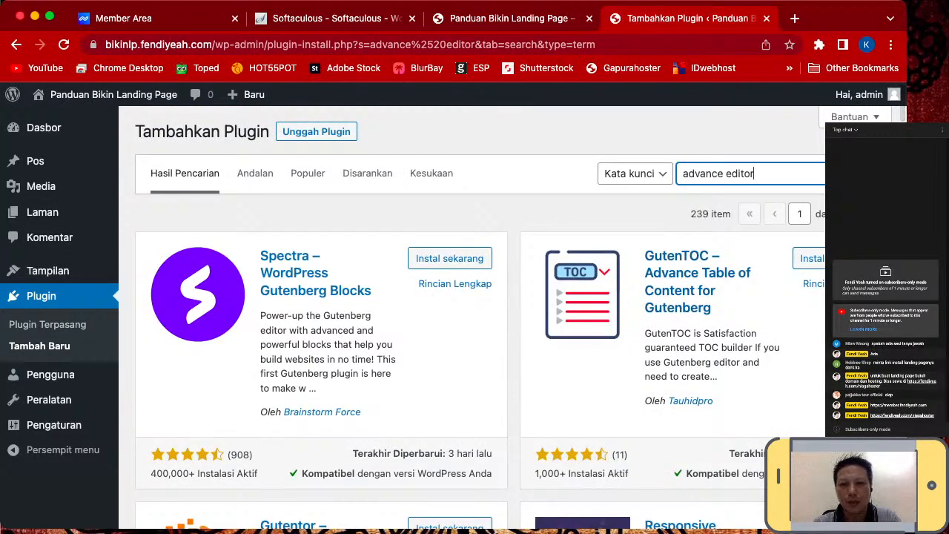
pyautogui.scroll(-6, 482, 319)
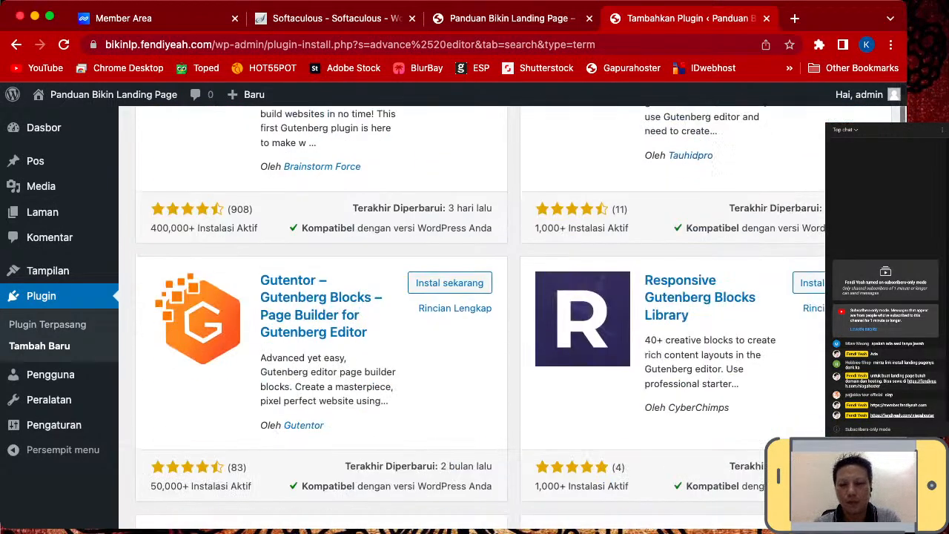
pyautogui.scroll(-10, 482, 319)
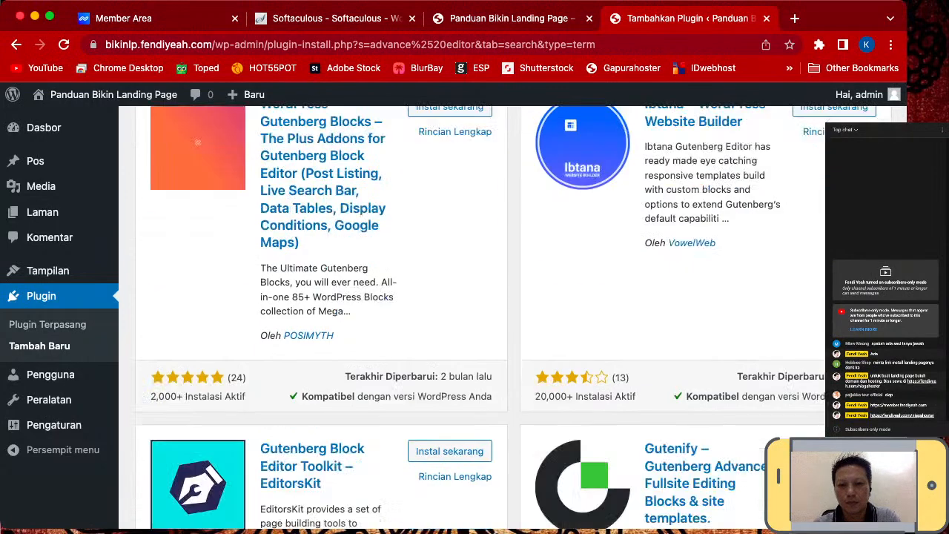
pyautogui.scroll(-3, 482, 319)
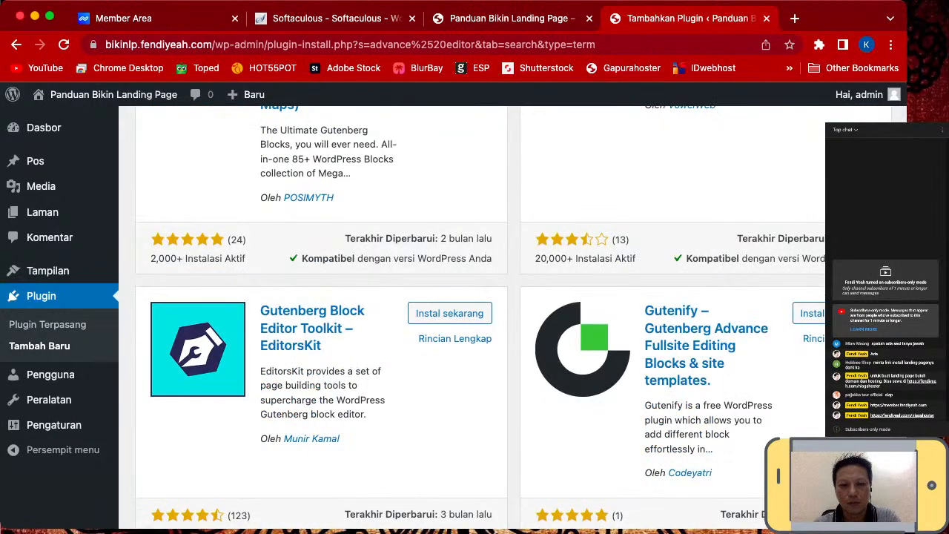
pyautogui.scroll(-6, 482, 319)
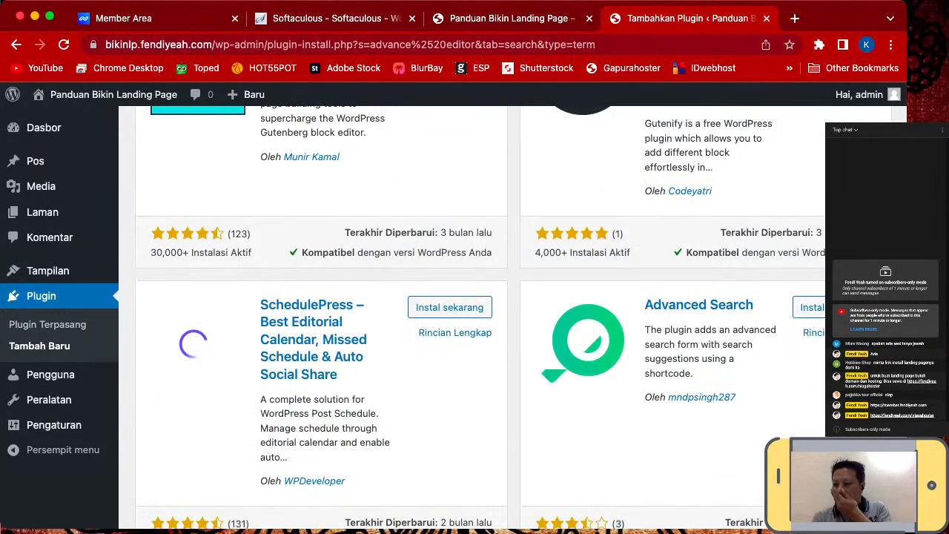
pyautogui.scroll(-5, 482, 319)
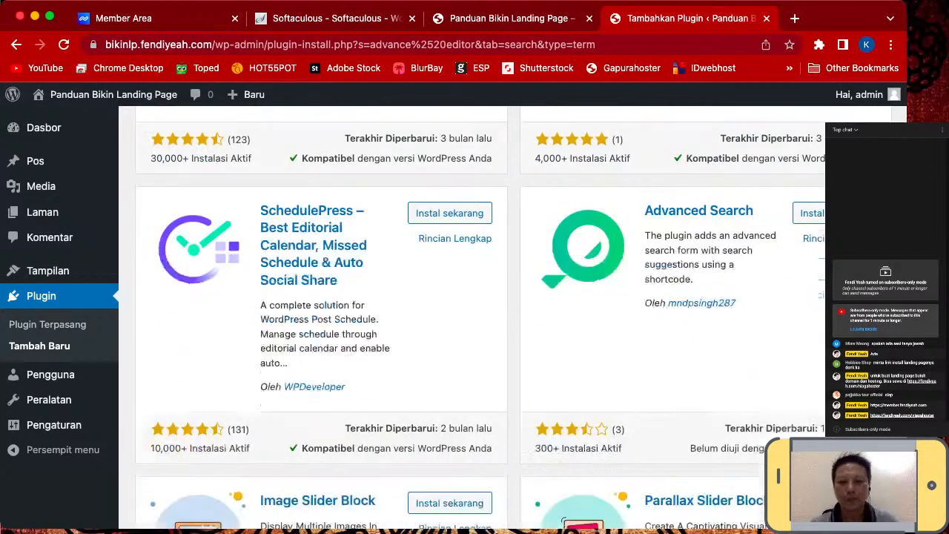
pyautogui.scroll(-3, 482, 319)
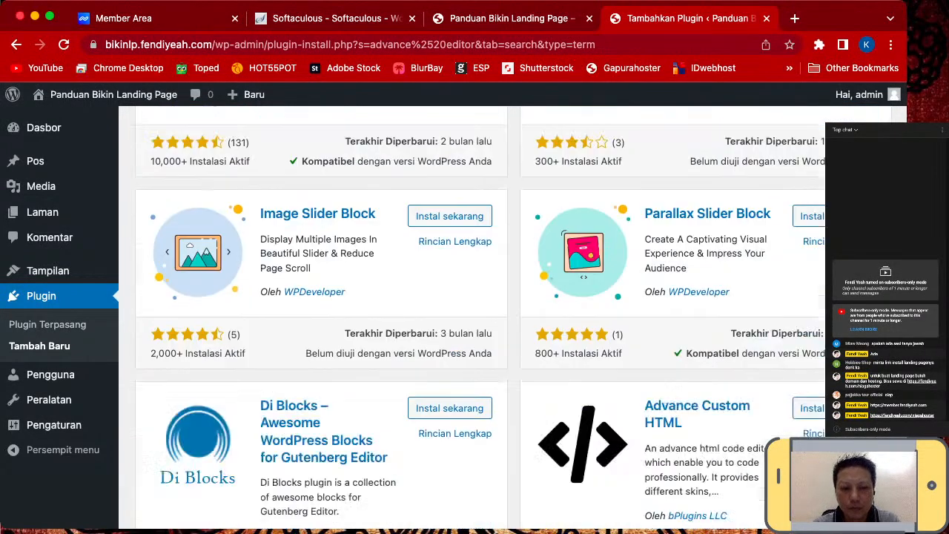
pyautogui.scroll(-2, 482, 319)
pyautogui.scroll(-10, 482, 319)
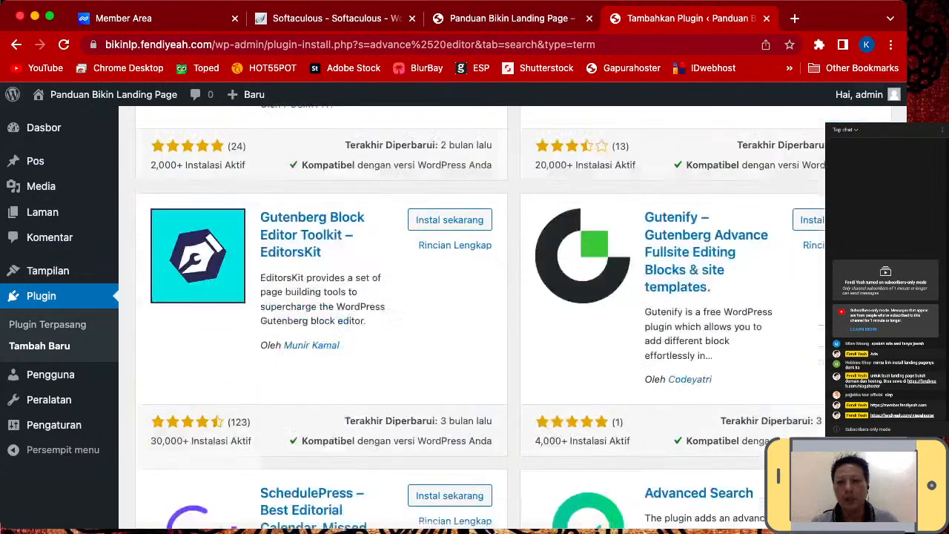
pyautogui.scroll(5, 482, 319)
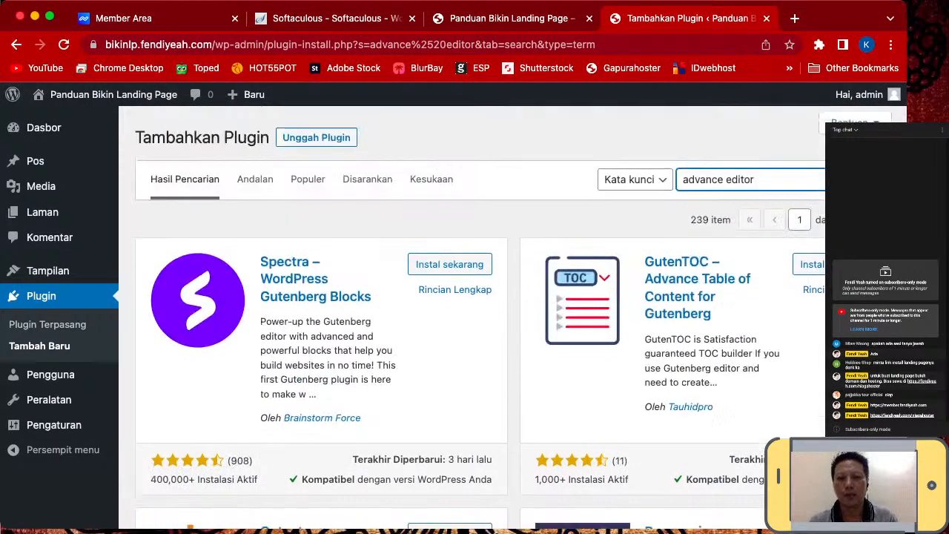
# - Search plugins for 'tiny mce', browse the 56 results, then clear the search box
pyautogui.tripleClick(718, 174)
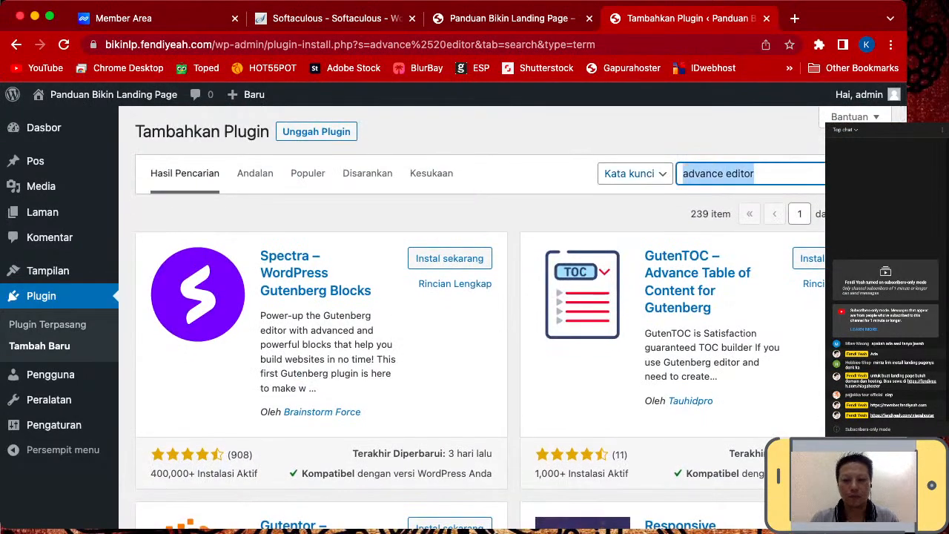
pyautogui.write('tiny')
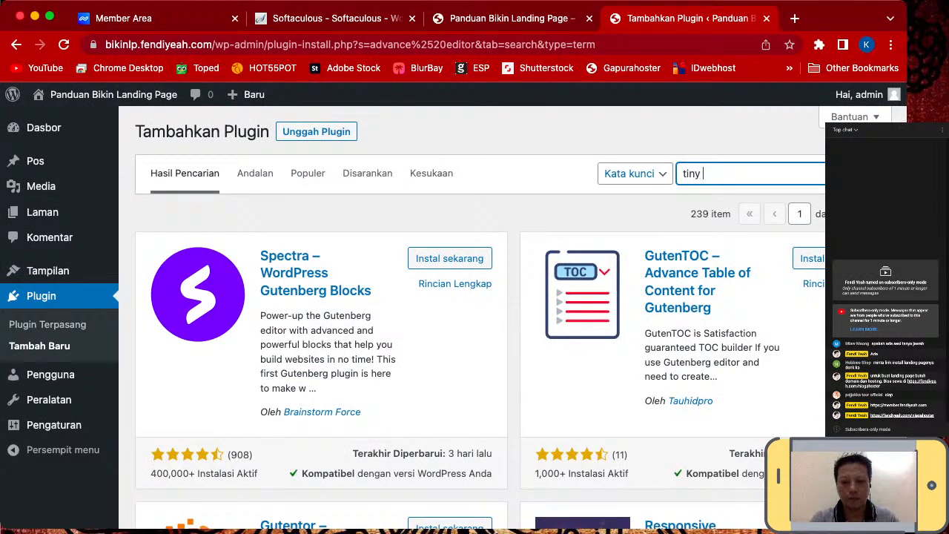
pyautogui.write(' mce')
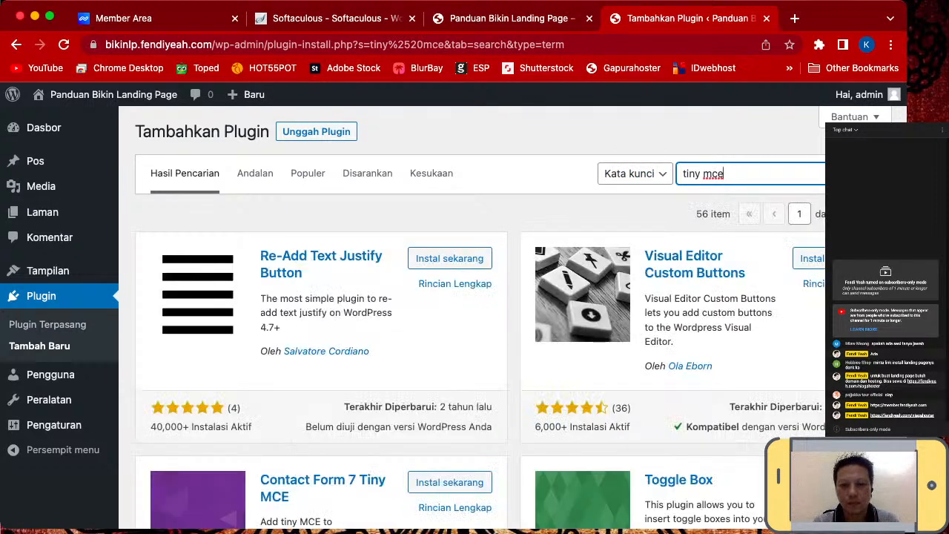
pyautogui.scroll(-2, 475, 311)
pyautogui.scroll(-4, 474, 312)
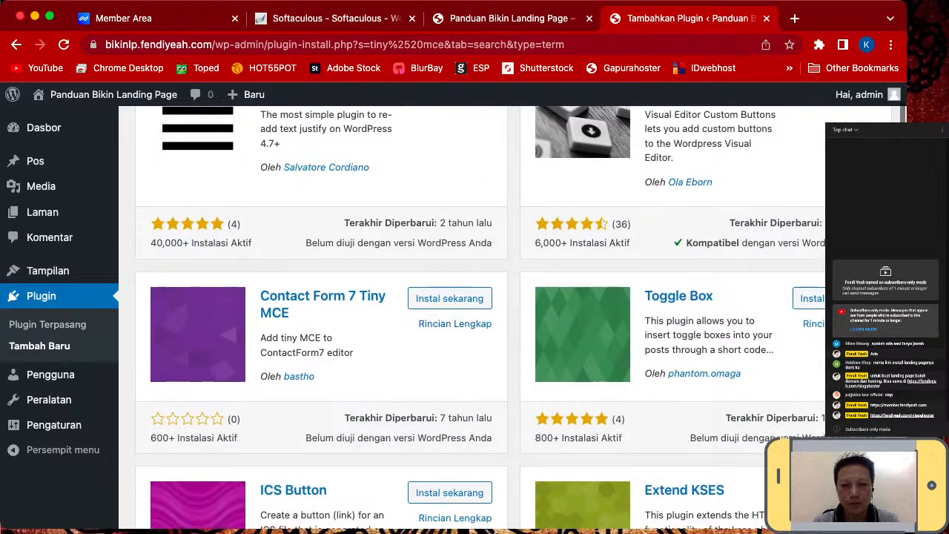
pyautogui.scroll(-2, 475, 312)
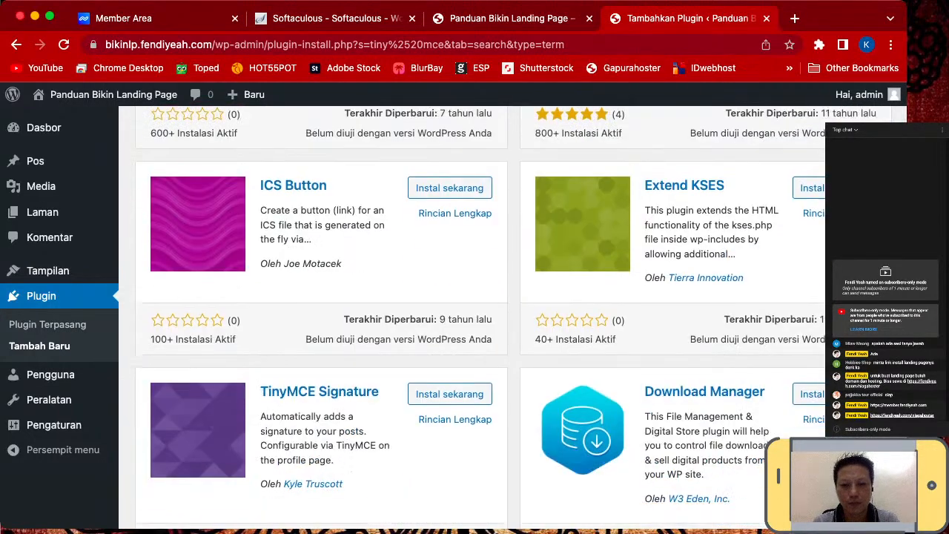
pyautogui.scroll(-4, 475, 312)
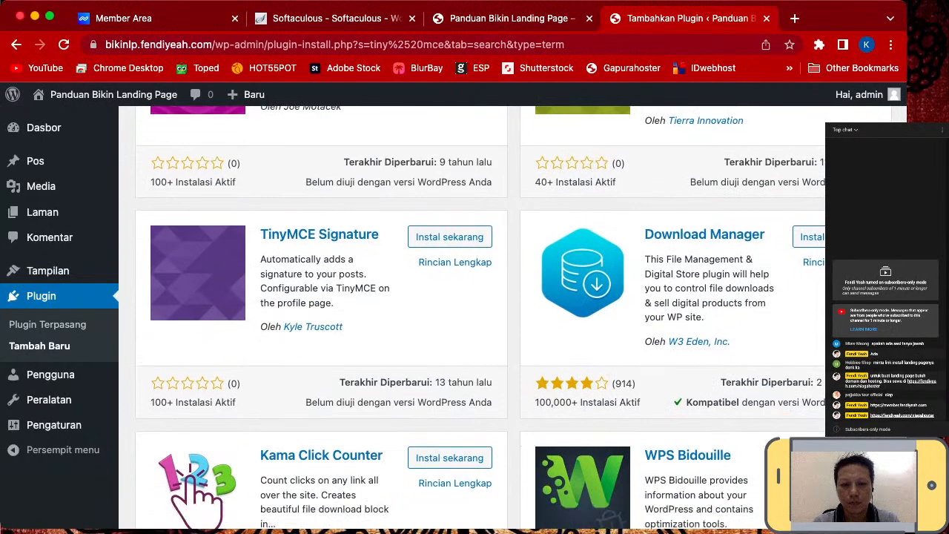
pyautogui.scroll(-2, 475, 312)
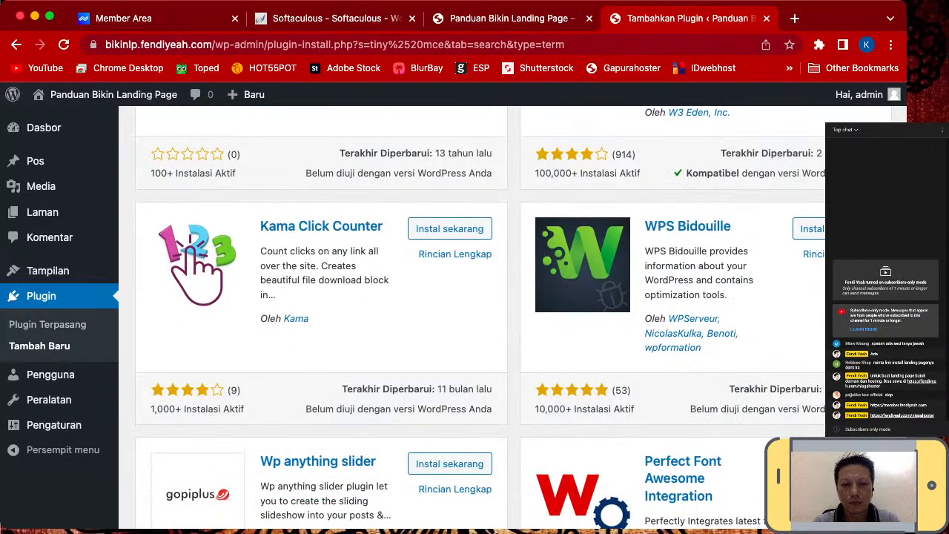
pyautogui.scroll(-4, 474, 311)
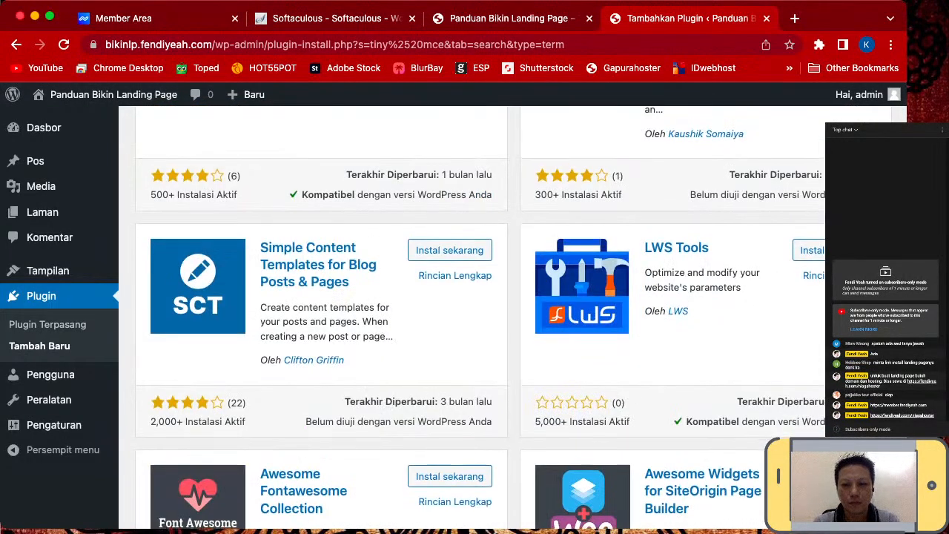
pyautogui.scroll(-2, 474, 312)
pyautogui.scroll(-4, 474, 311)
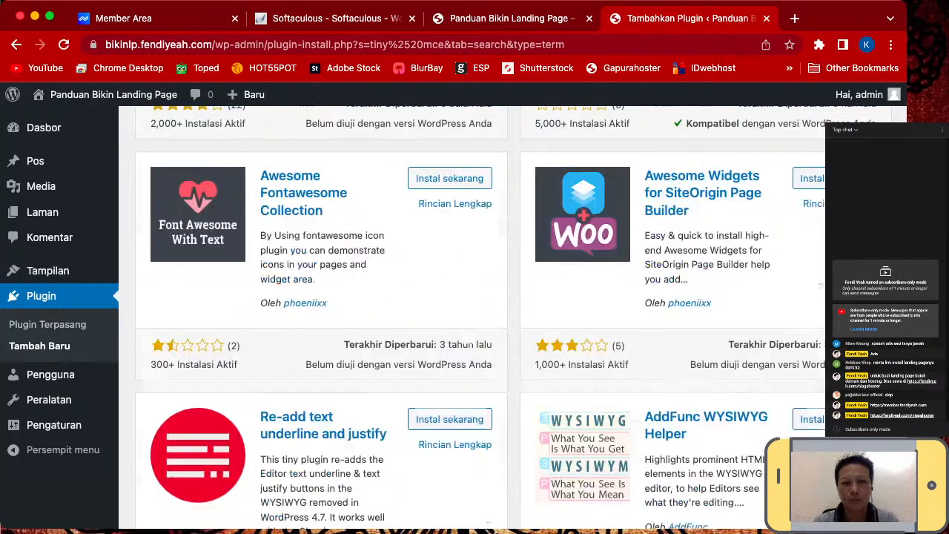
pyautogui.scroll(-4, 475, 312)
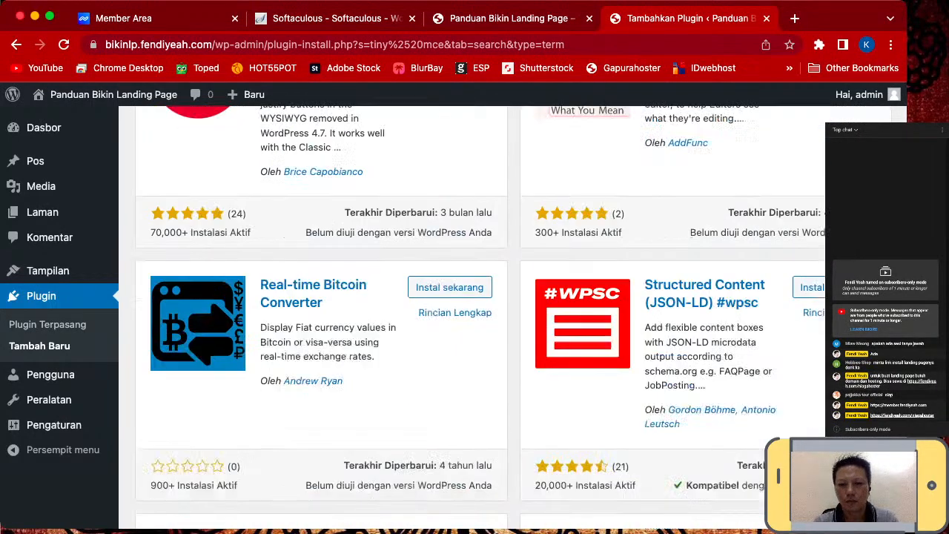
pyautogui.scroll(-3, 474, 312)
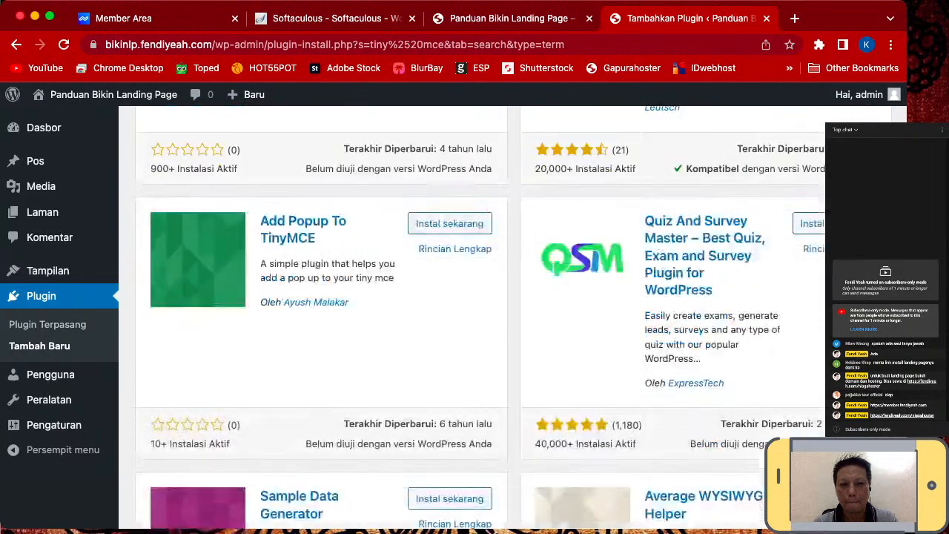
pyautogui.scroll(-4, 475, 311)
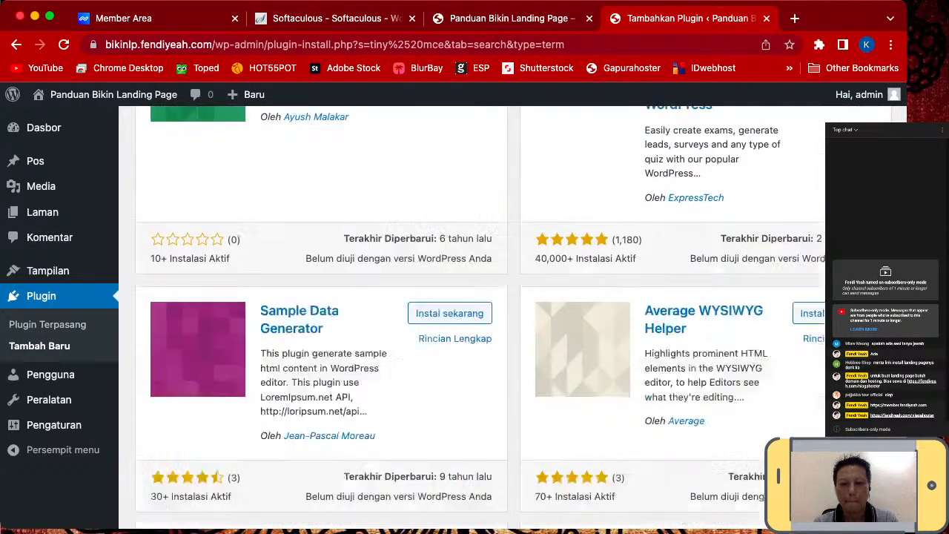
pyautogui.scroll(-2, 475, 311)
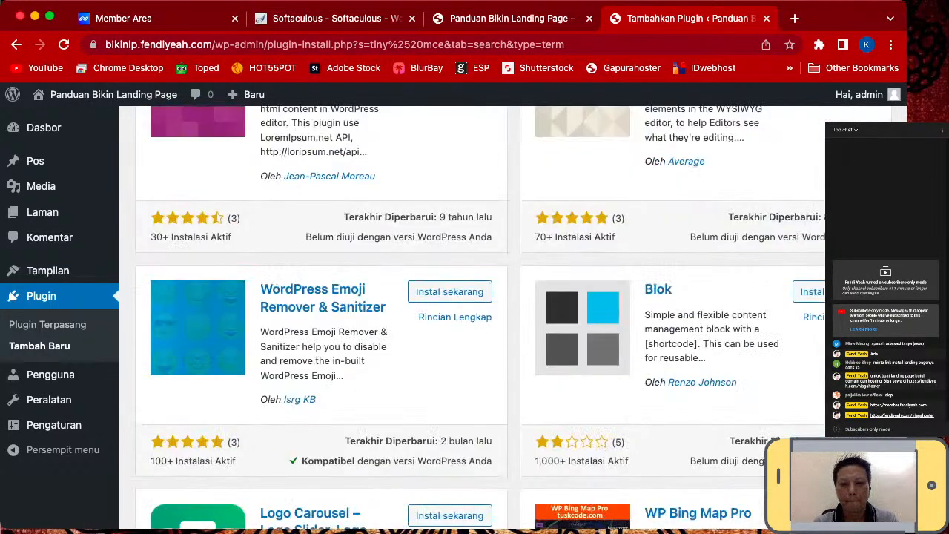
pyautogui.scroll(-2, 475, 312)
pyautogui.scroll(-3, 475, 312)
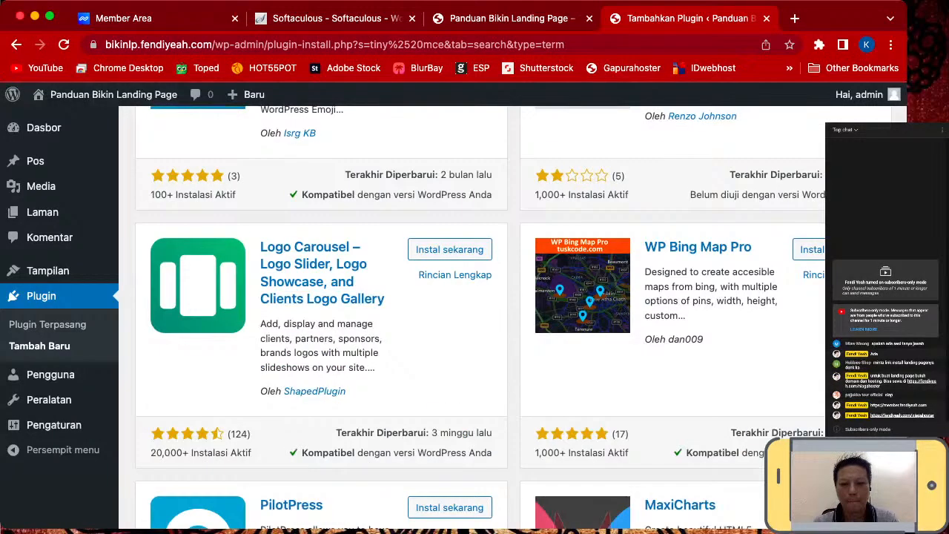
pyautogui.scroll(-3, 449, 335)
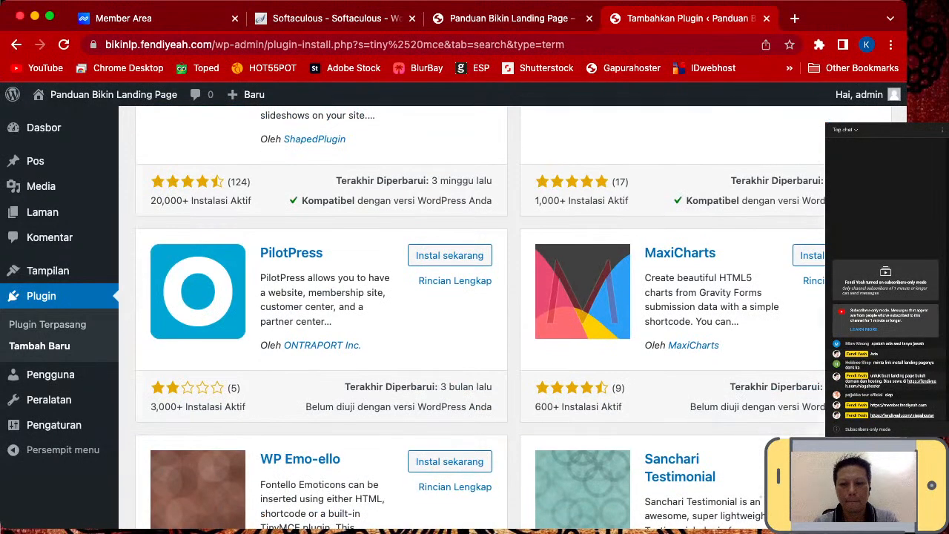
pyautogui.scroll(-6, 450, 335)
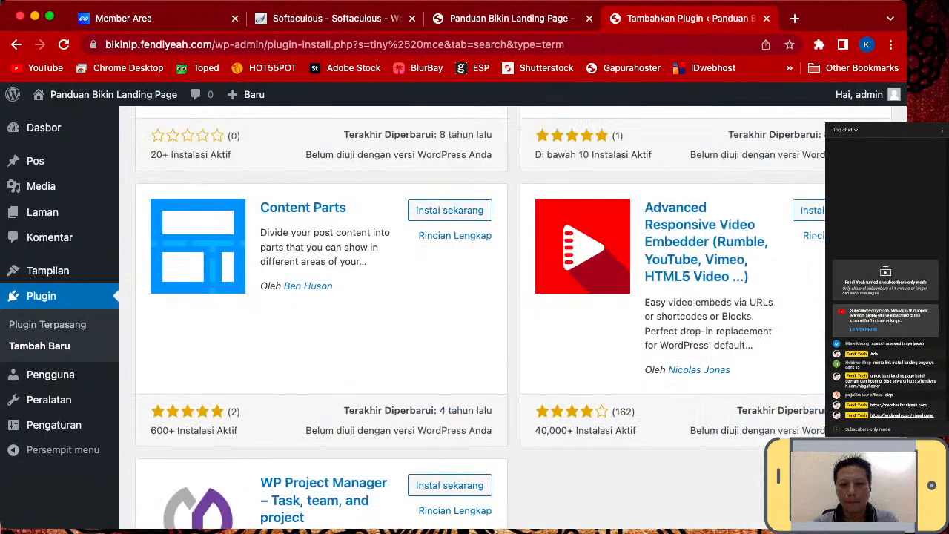
pyautogui.scroll(10, 474, 312)
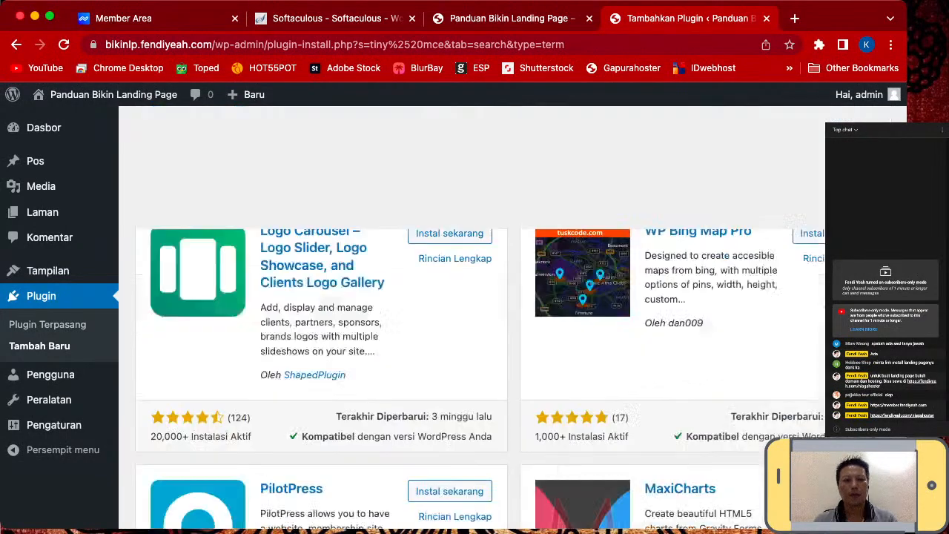
pyautogui.scroll(10, 475, 312)
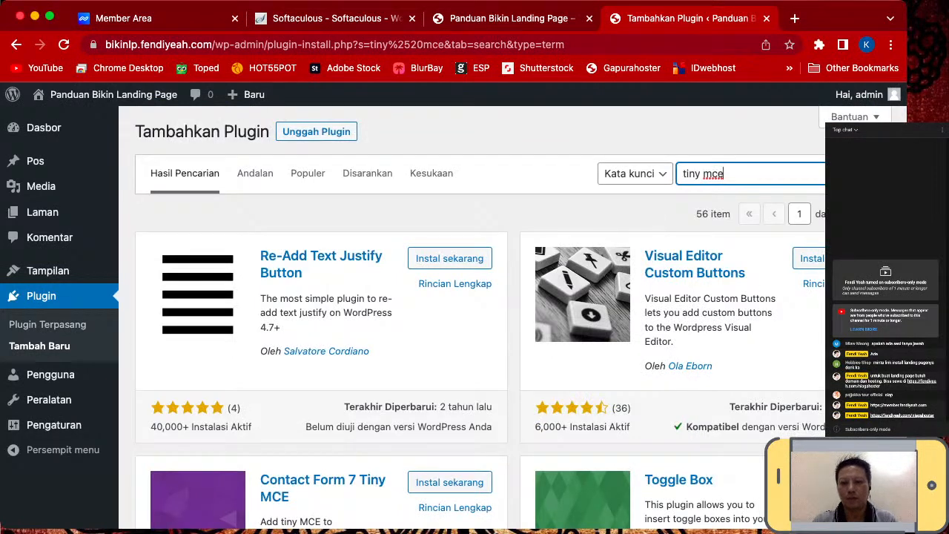
pyautogui.press('BackSpace')
pyautogui.press('BackSpace')
pyautogui.press('BackSpace')
pyautogui.press('BackSpace')
pyautogui.press('BackSpace')
pyautogui.press('BackSpace')
pyautogui.press('BackSpace')
pyautogui.press('BackSpace')
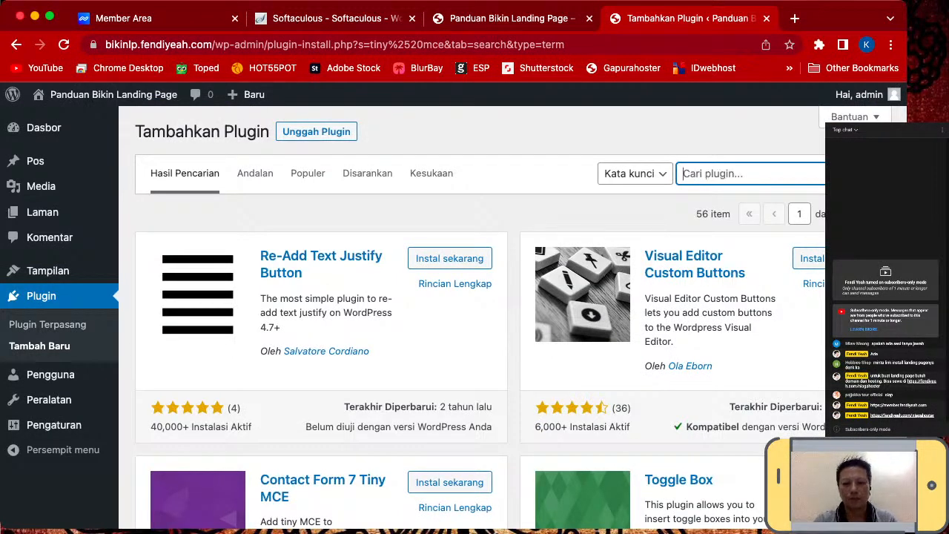
# - Search the plugin directory for 'editor' and browse the 1,036 results led by Elementor
pyautogui.write('editor')
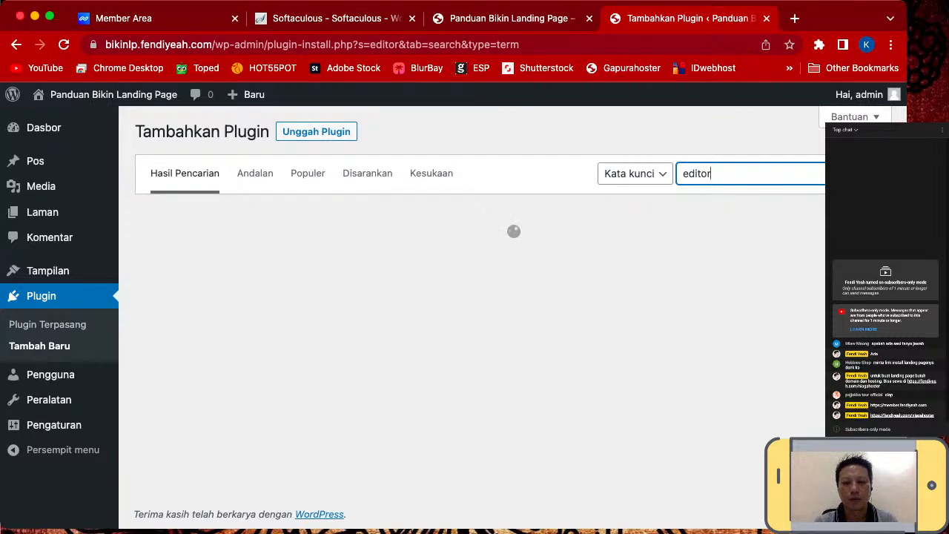
pyautogui.scroll(-1, 474, 312)
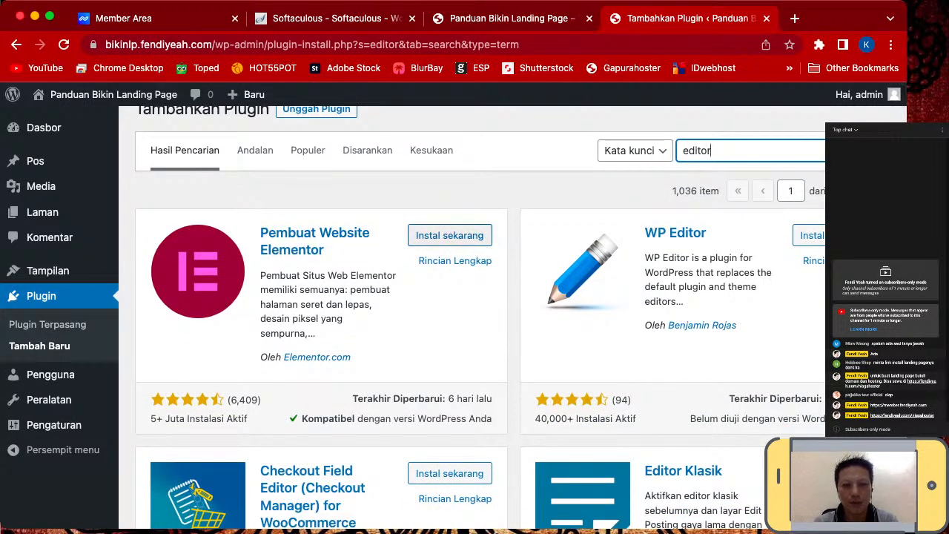
# - Install the Elementor website builder plugin
pyautogui.click(451, 235)
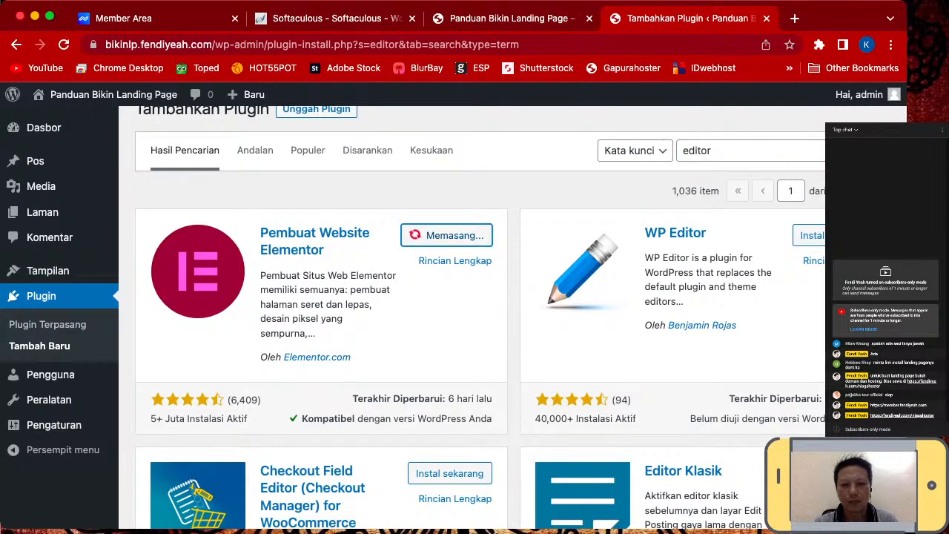
pyautogui.scroll(-3, 475, 312)
pyautogui.scroll(1, 475, 311)
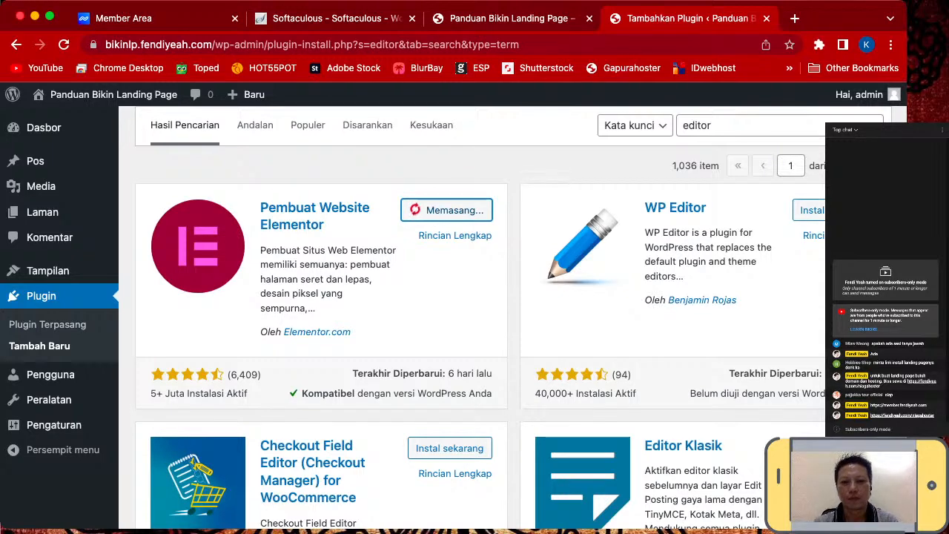
# - Install the Advanced Editor Tools plugin and activate it
pyautogui.scroll(-5, 475, 319)
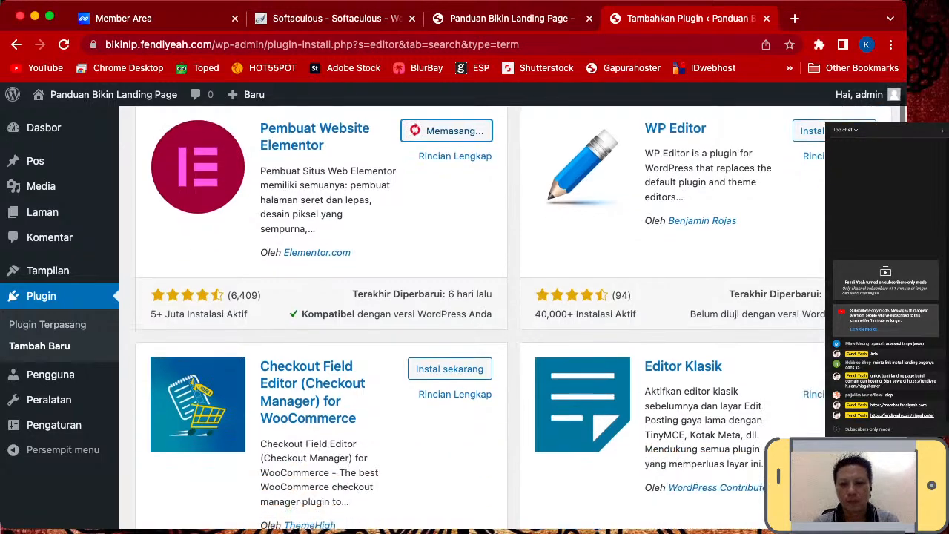
pyautogui.scroll(-5, 475, 319)
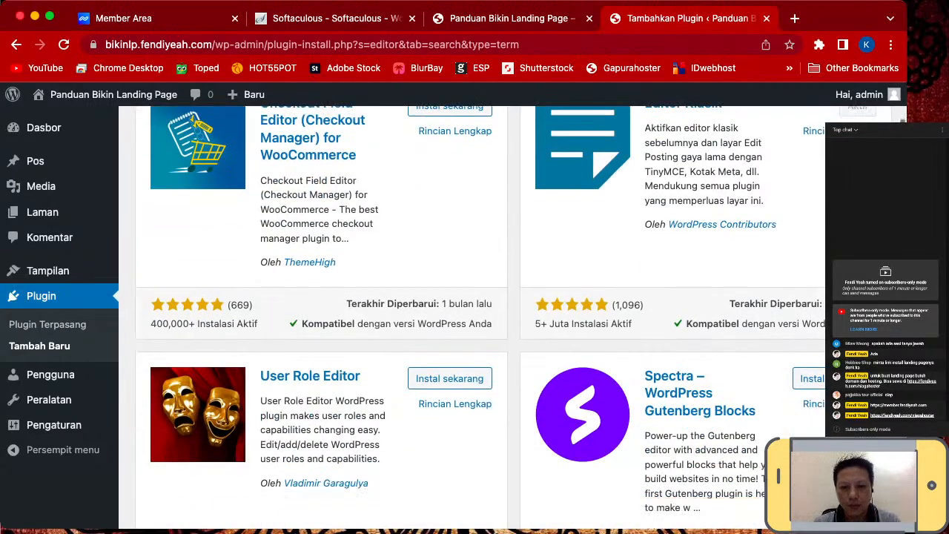
pyautogui.scroll(-5, 475, 319)
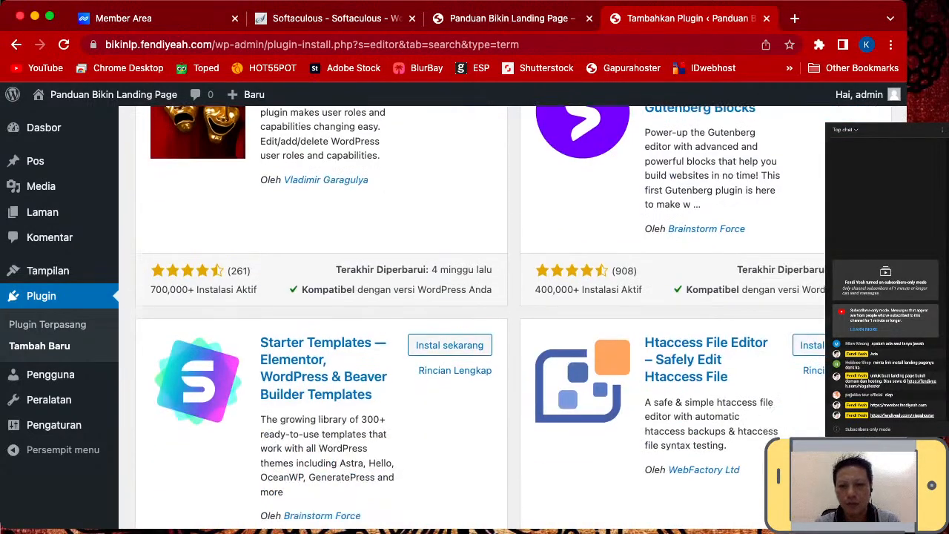
pyautogui.scroll(-2, 475, 319)
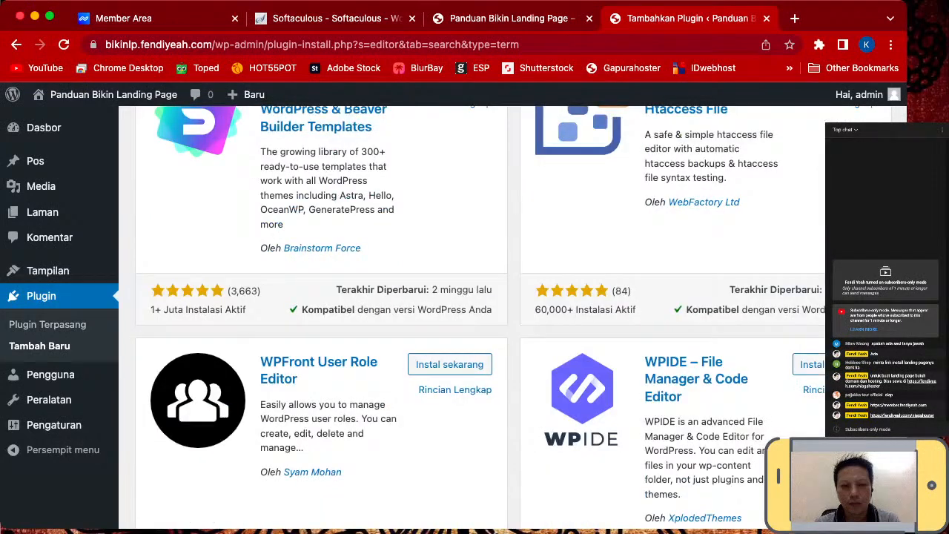
pyautogui.scroll(-4, 474, 319)
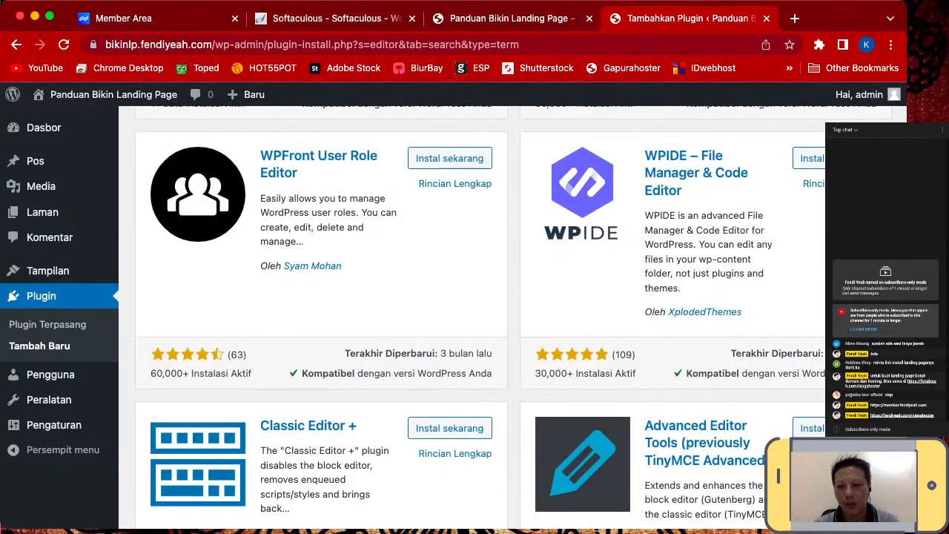
pyautogui.scroll(-1, 474, 319)
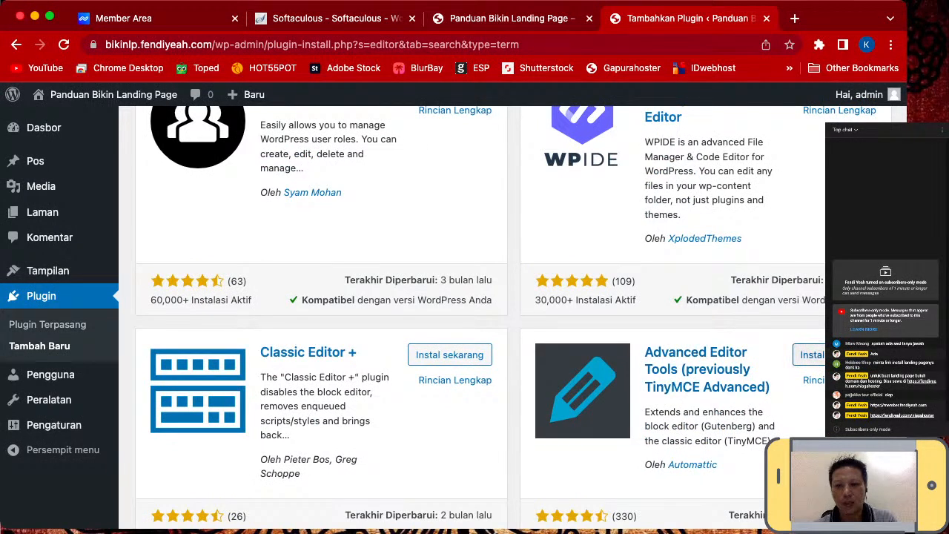
pyautogui.click(809, 354)
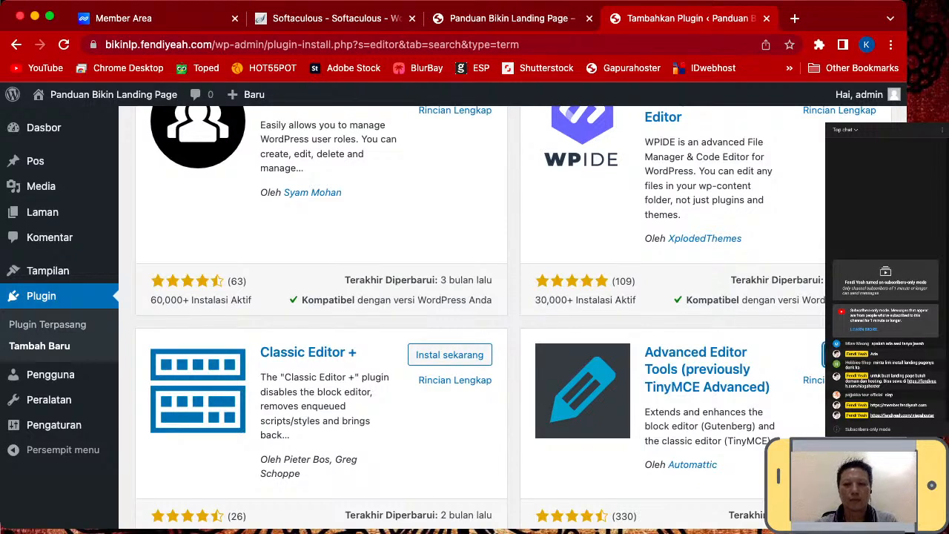
pyautogui.scroll(2, 483, 319)
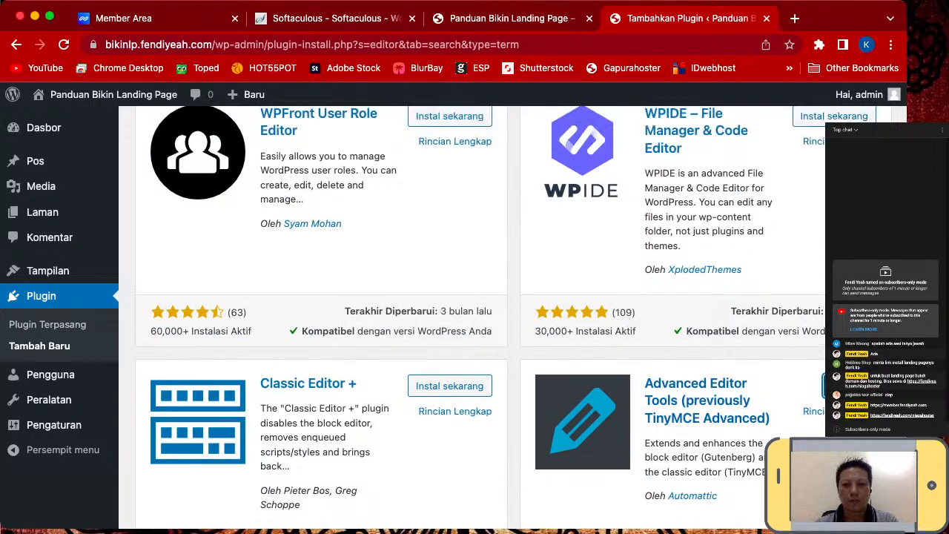
pyautogui.scroll(-2, 482, 319)
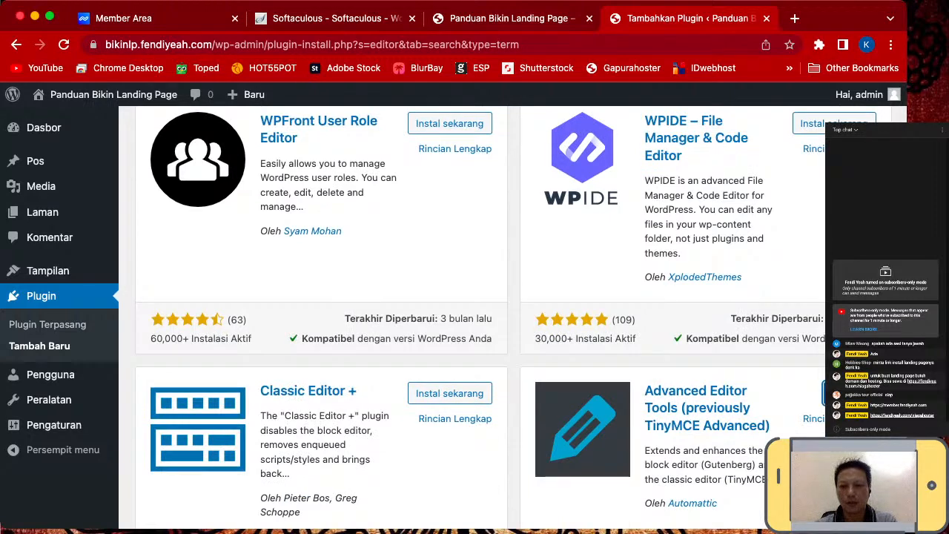
pyautogui.click(849, 393)
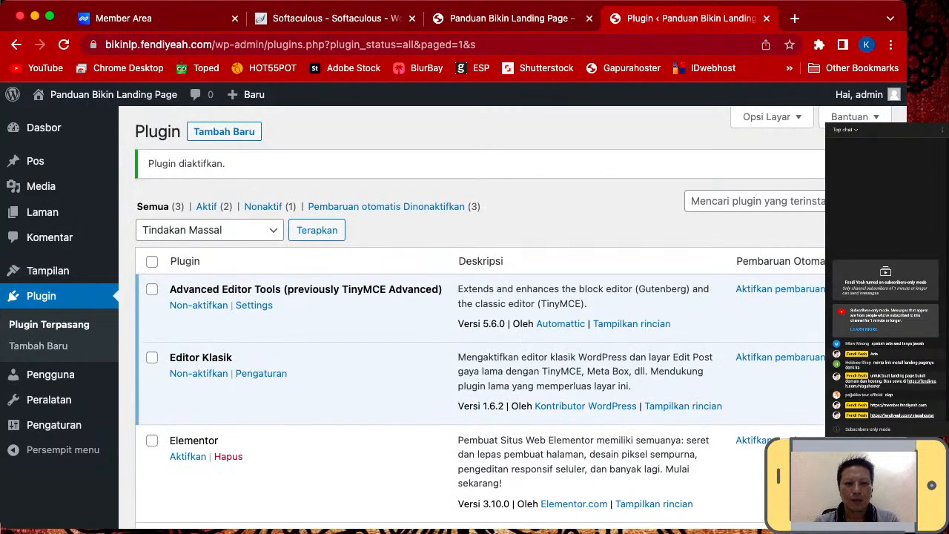
# - Activate Elementor from the Installed Plugins list, launching its Getting Started wizard
pyautogui.scroll(-3, 474, 311)
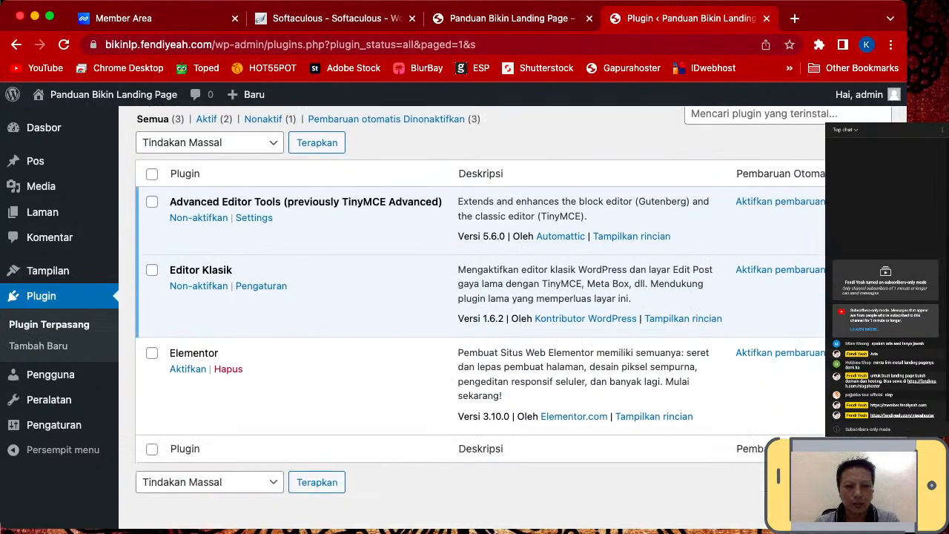
pyautogui.click(188, 369)
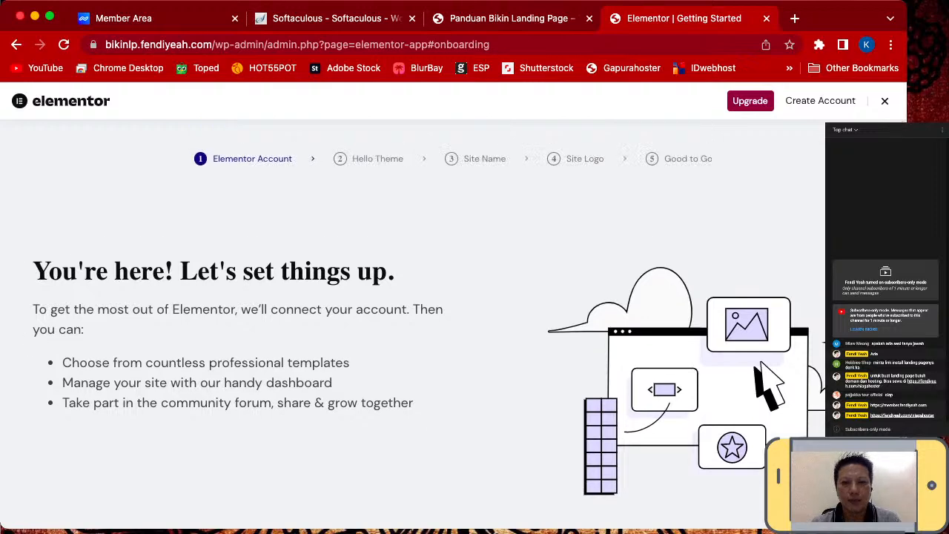
# - From the Getting Started wizard, open Elementor's Pro Plans page via the Upgrade link
pyautogui.scroll(-1, 430, 311)
pyautogui.scroll(1, 430, 311)
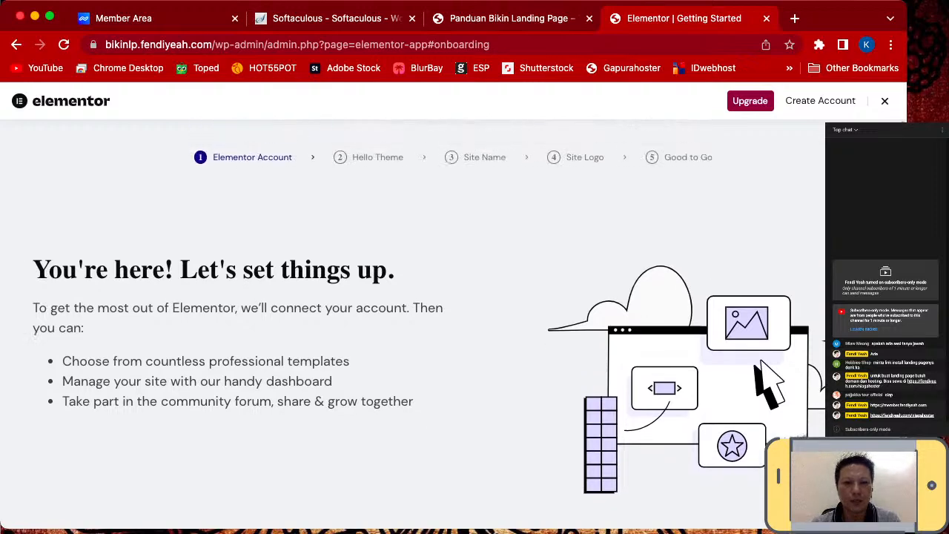
pyautogui.scroll(-2, 430, 312)
pyautogui.scroll(2, 430, 311)
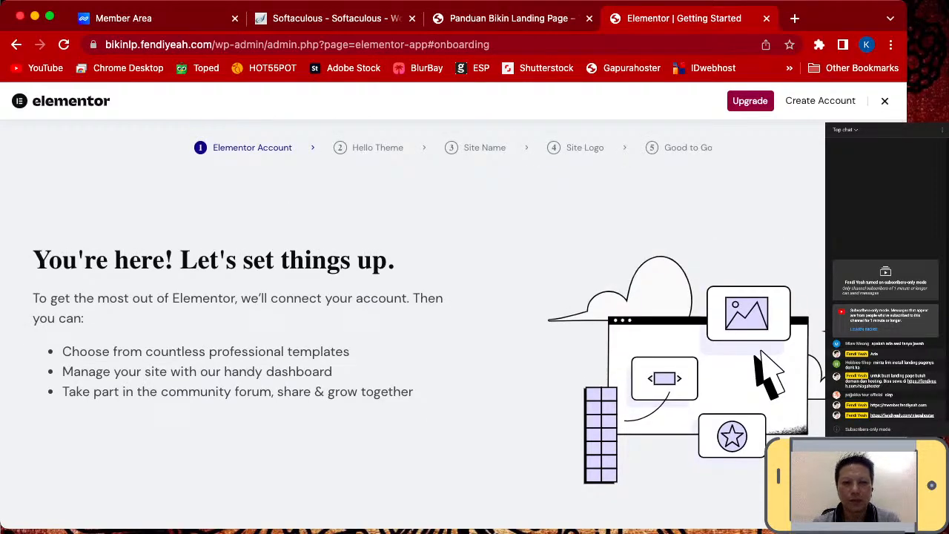
pyautogui.scroll(-3, 430, 311)
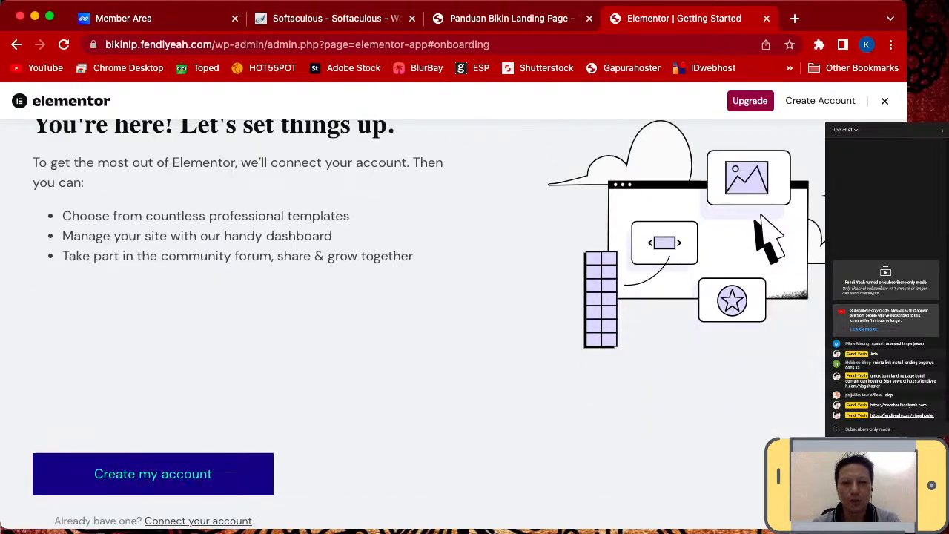
pyautogui.scroll(2, 430, 312)
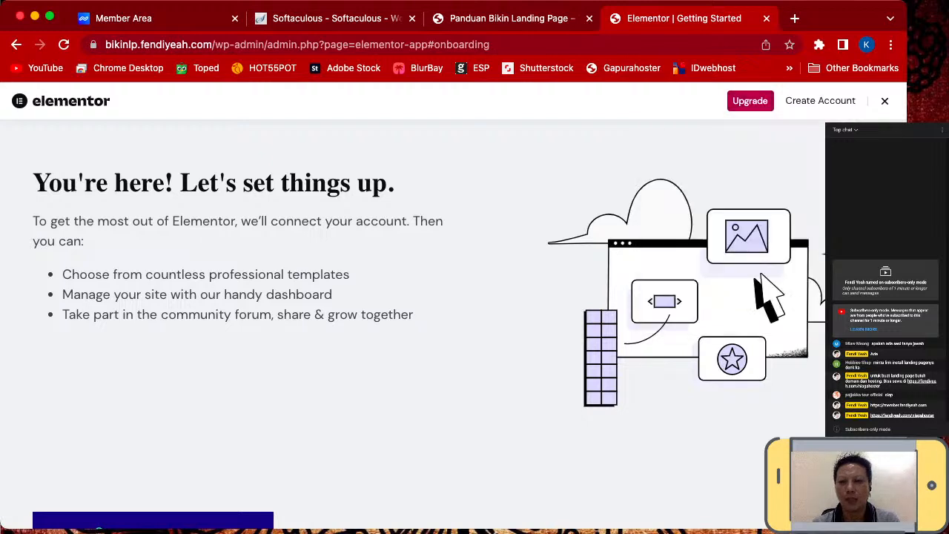
pyautogui.click(821, 101)
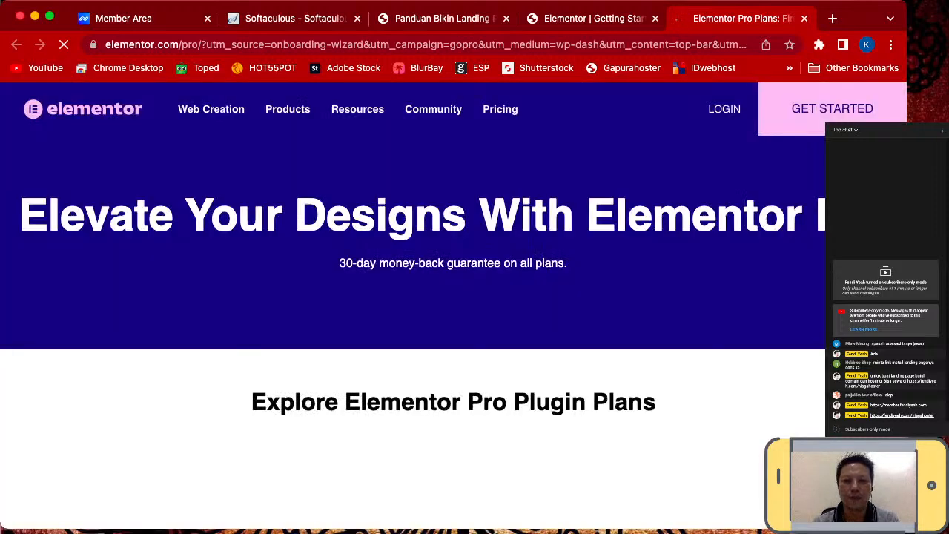
# - Review the Pro plans (Essential USD 59, Expert 199, Agency 399), then close that tab
pyautogui.scroll(-5, 413, 296)
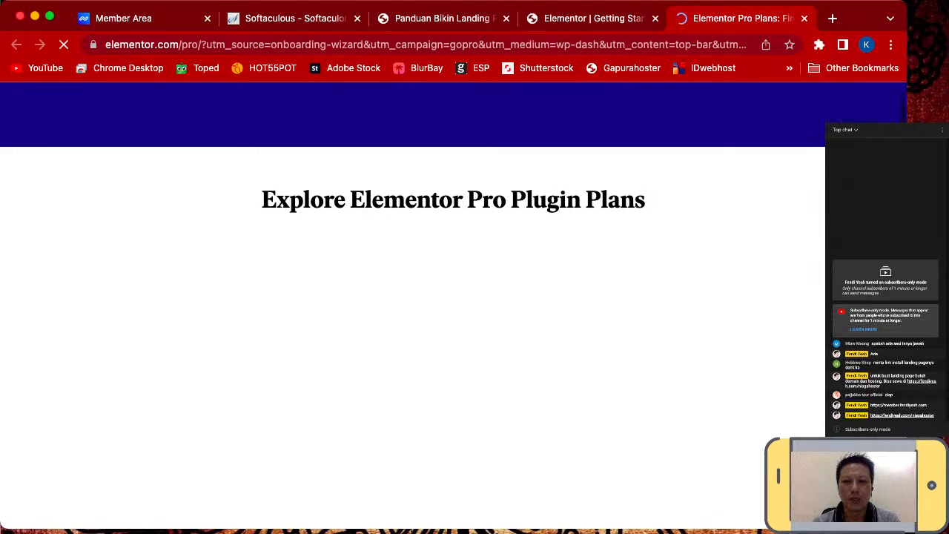
pyautogui.scroll(2, 413, 297)
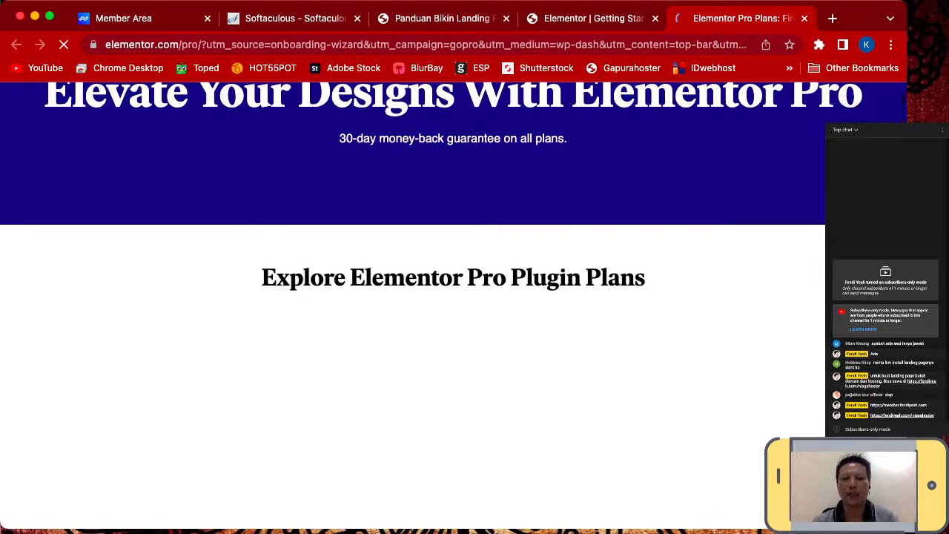
pyautogui.scroll(-1, 413, 297)
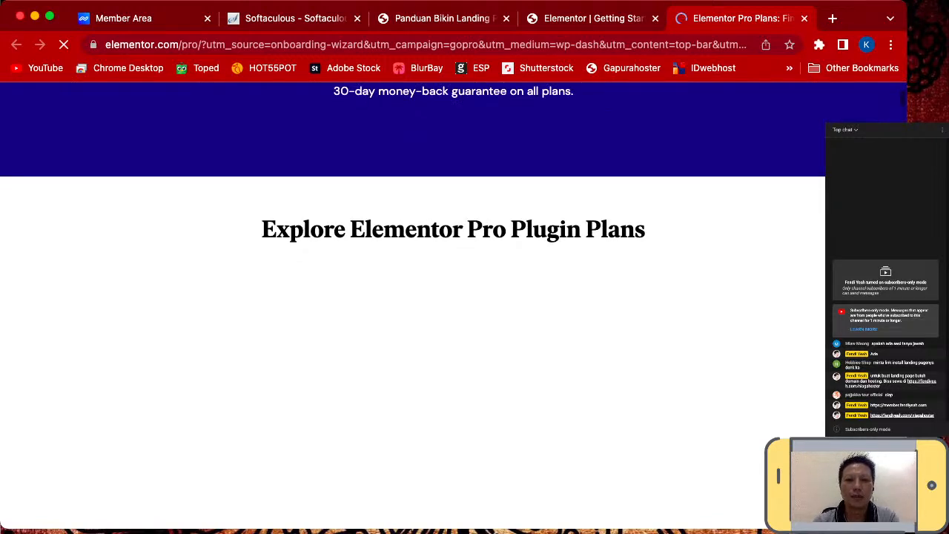
pyautogui.scroll(-1, 413, 297)
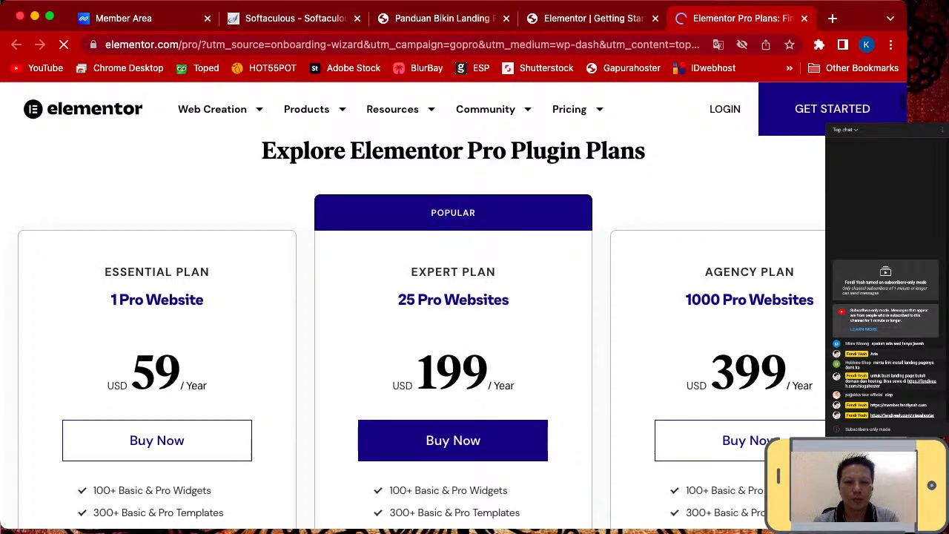
pyautogui.scroll(-1, 454, 306)
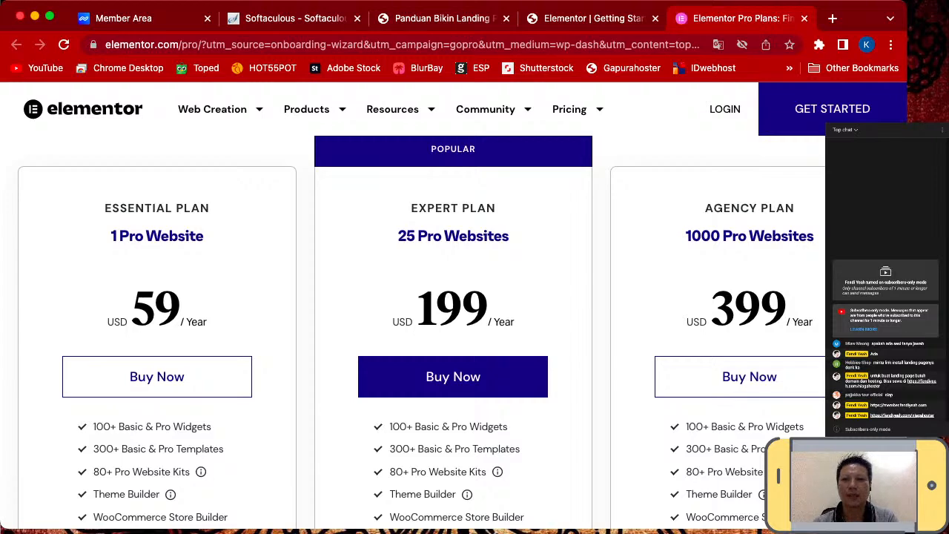
pyautogui.scroll(1, 453, 306)
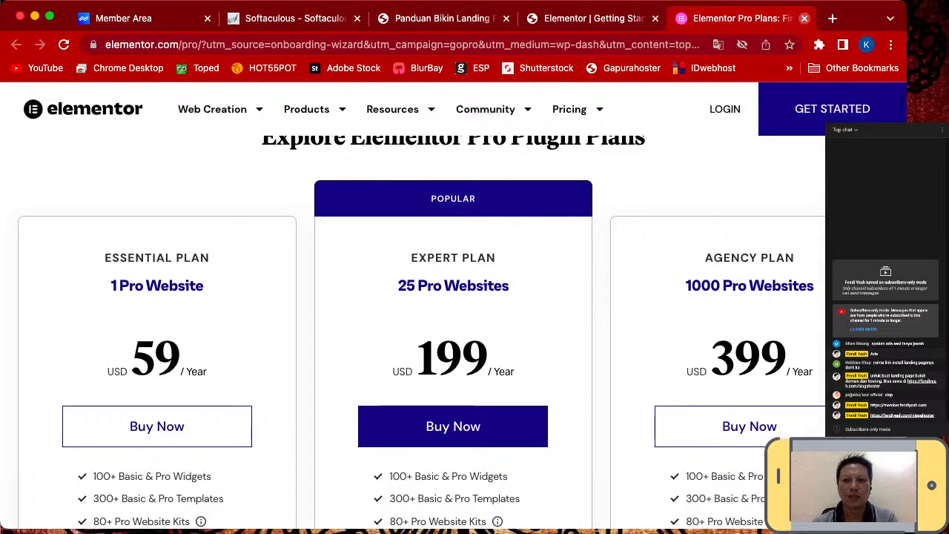
pyautogui.click(804, 18)
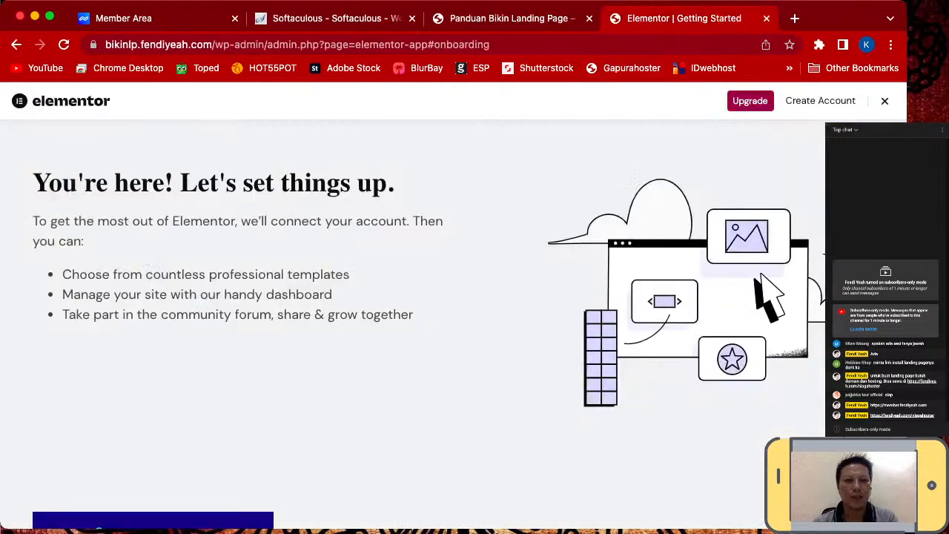
# - Go back to the Plugins list and open the Advanced Editor Tools settings
pyautogui.click(15, 44)
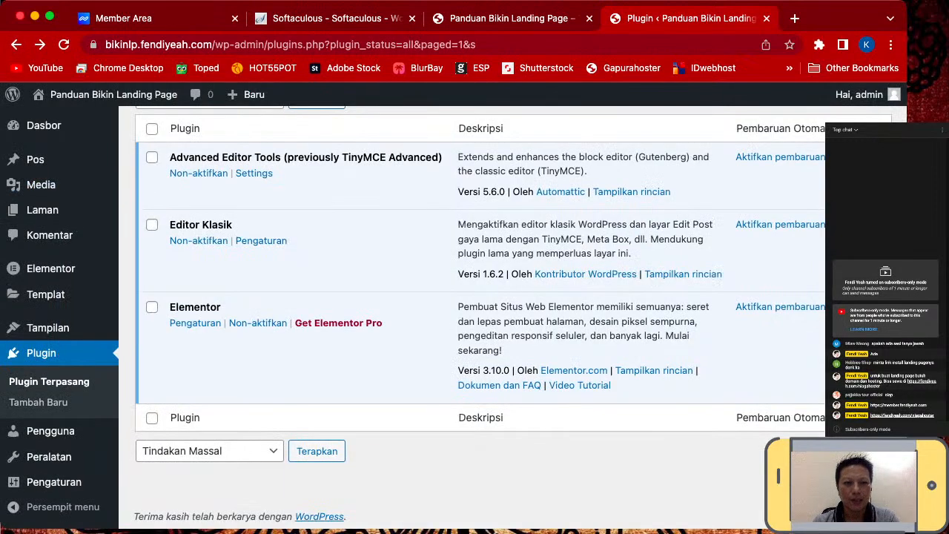
pyautogui.scroll(1, 454, 313)
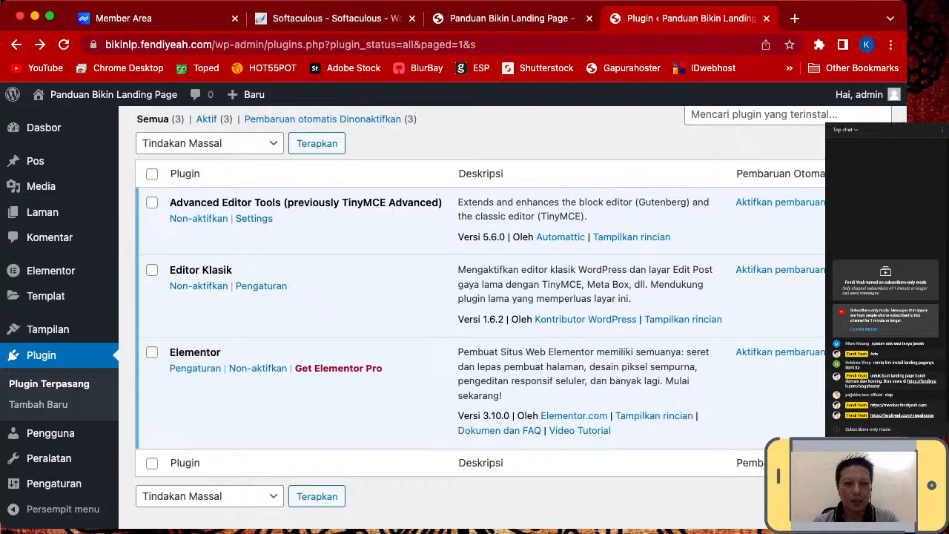
pyautogui.click(255, 219)
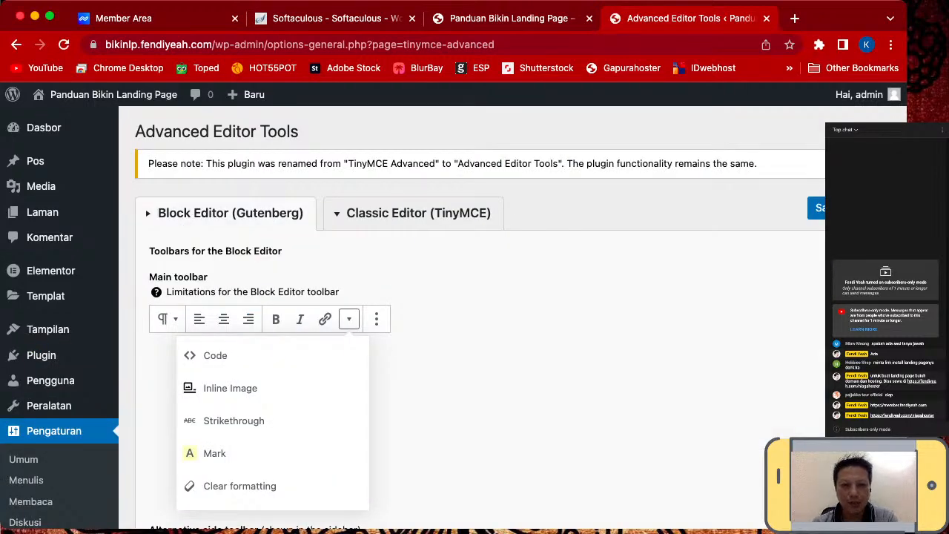
# - On the Classic Editor (TinyMCE) tab, add Underline, Strikethrough and Justify to row one, then save
pyautogui.click(419, 213)
pyautogui.scroll(-2, 252, 327)
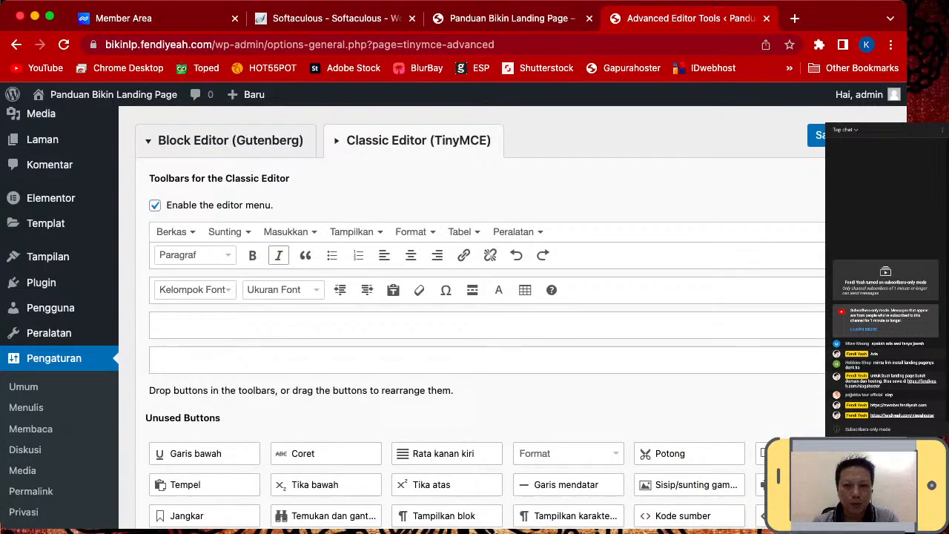
pyautogui.scroll(-1, 411, 255)
pyautogui.scroll(-1, 475, 297)
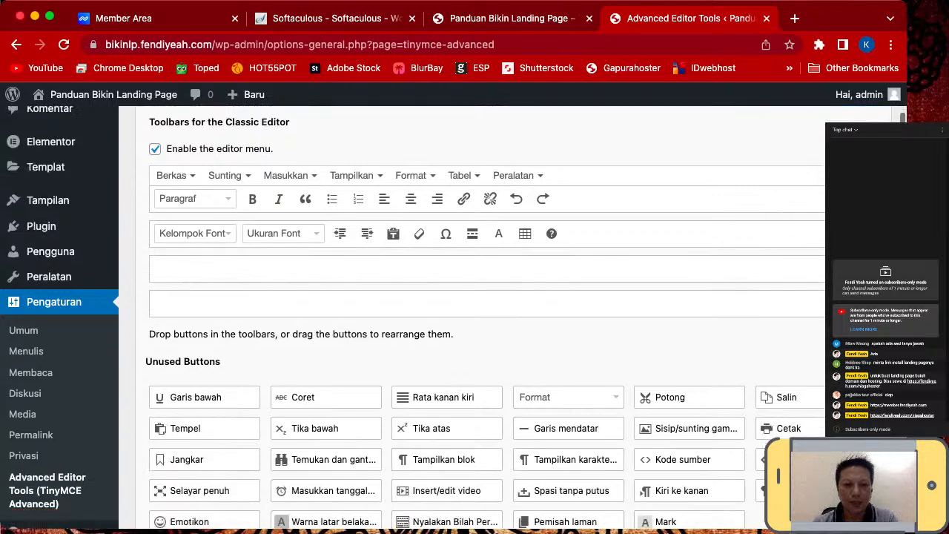
pyautogui.scroll(1, 475, 297)
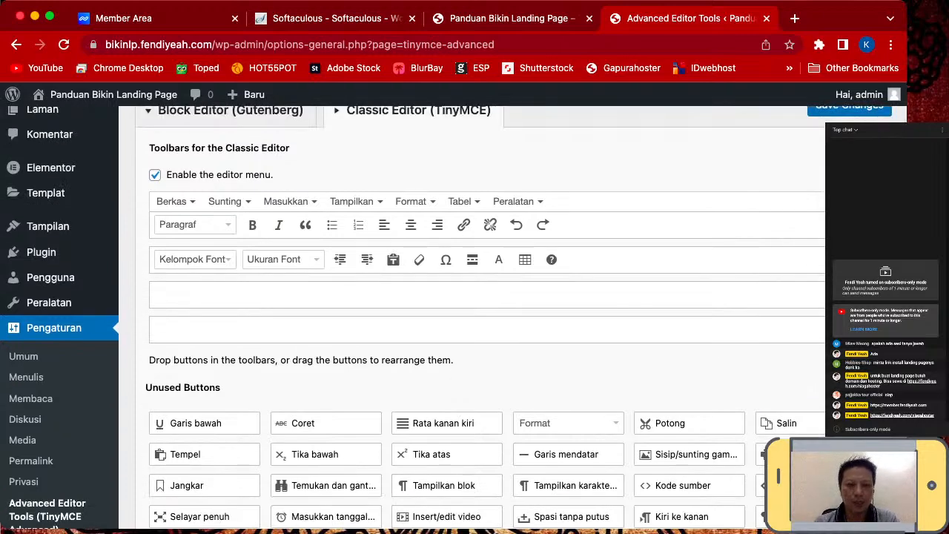
pyautogui.moveTo(200, 422); pyautogui.dragTo(306, 224)
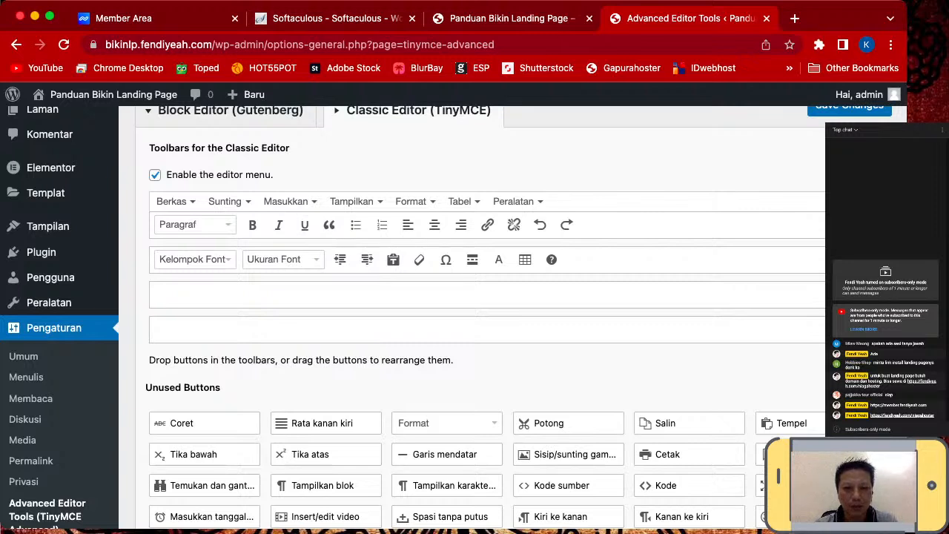
pyautogui.moveTo(182, 423); pyautogui.dragTo(328, 224)
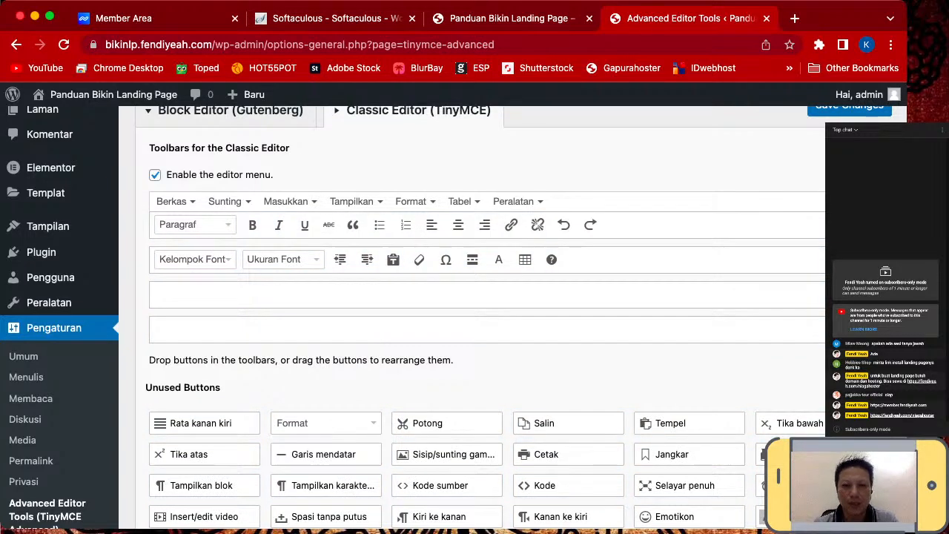
pyautogui.moveTo(182, 422); pyautogui.dragTo(499, 226)
pyautogui.scroll(-2, 498, 226)
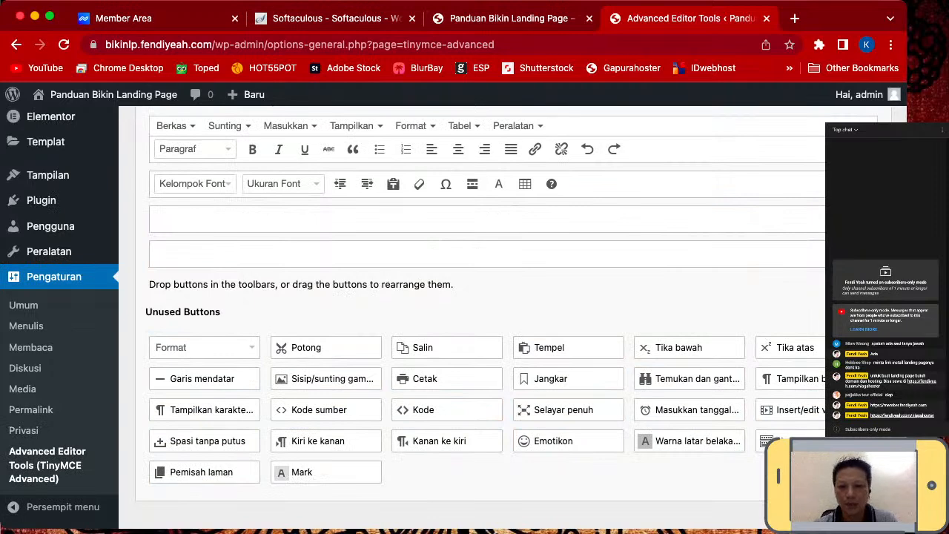
pyautogui.scroll(5, 482, 319)
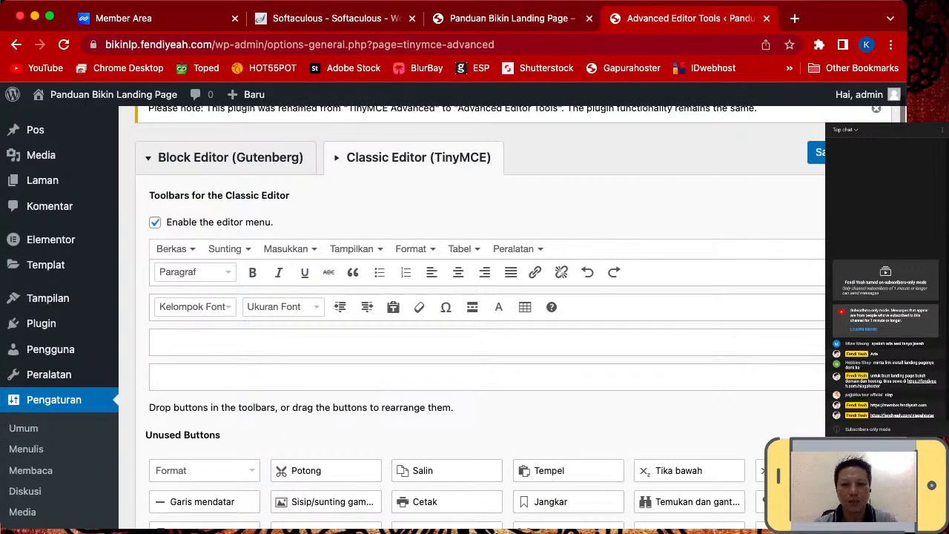
pyautogui.click(818, 195)
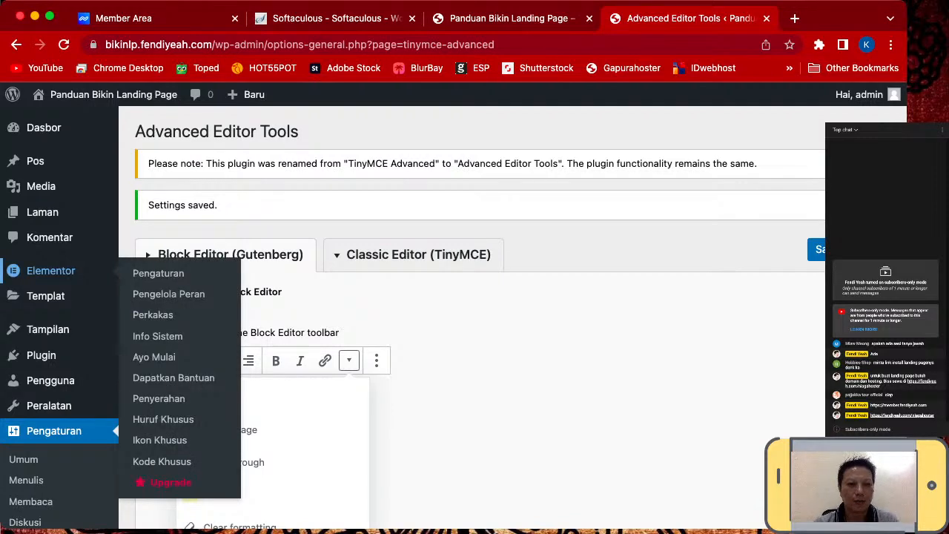
# - Open Laman > Semua Laman, showing no pages, and start a new page with Tambah Baru
pyautogui.moveTo(43, 212)
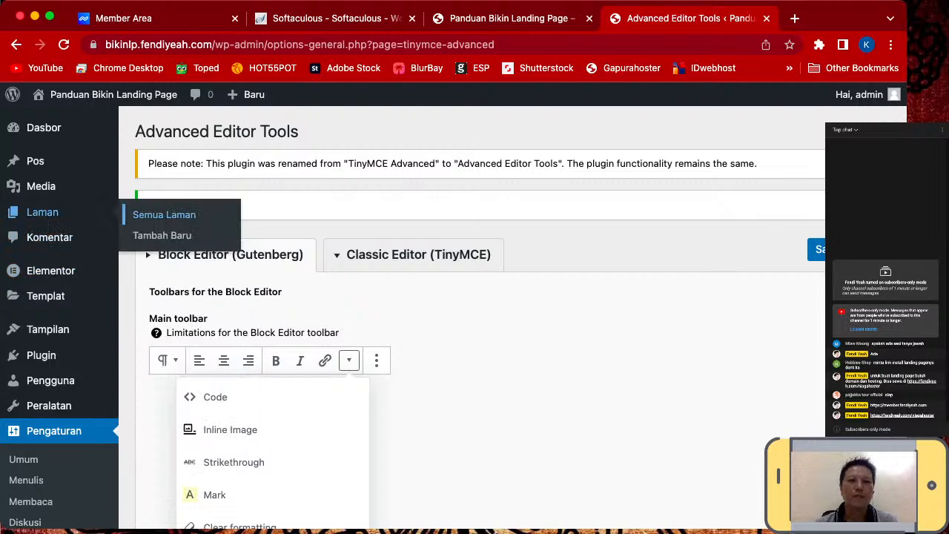
pyautogui.click(164, 214)
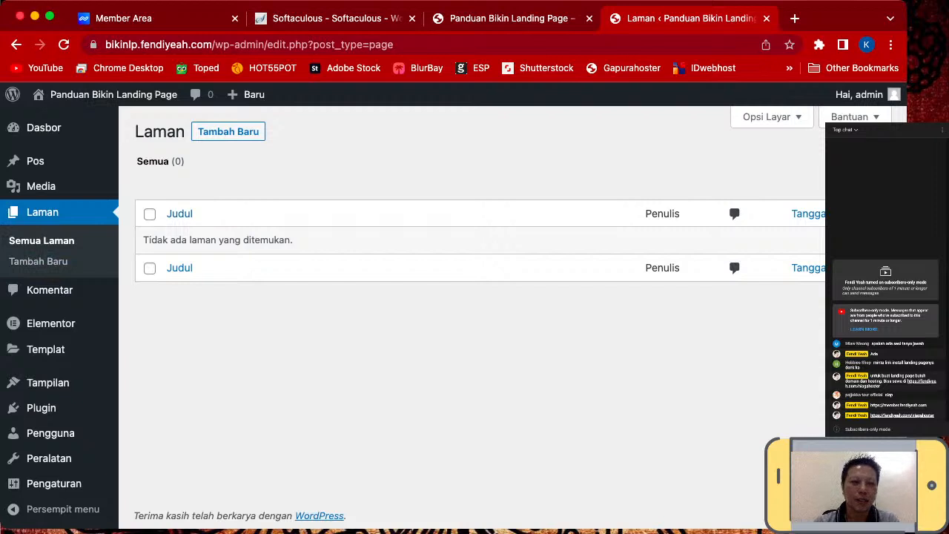
pyautogui.moveTo(35, 161)
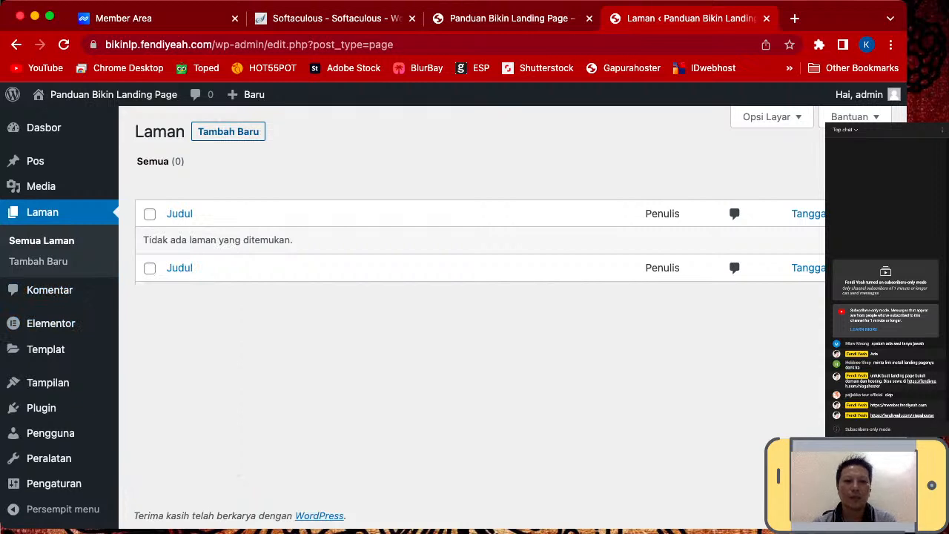
pyautogui.click(228, 132)
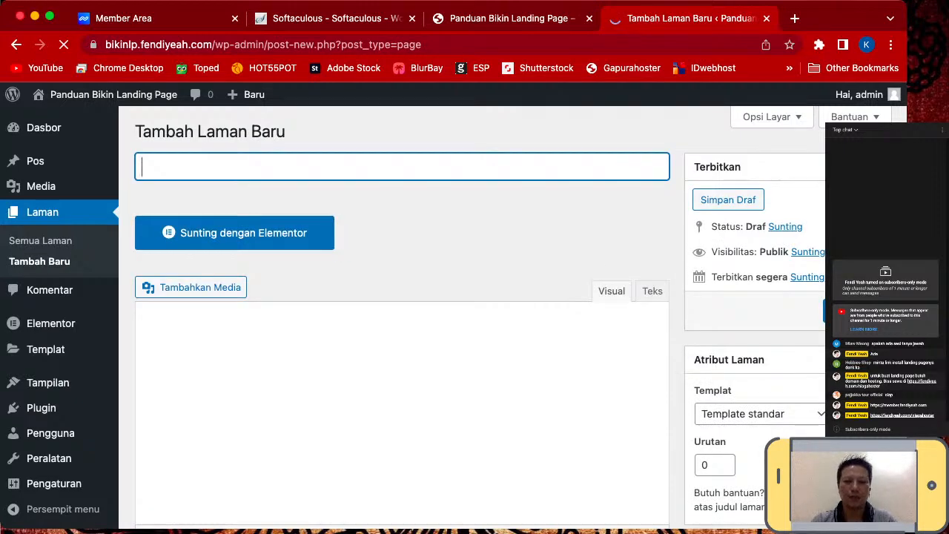
# - Title the new page 'Panduan LP'
pyautogui.write('Pandua')
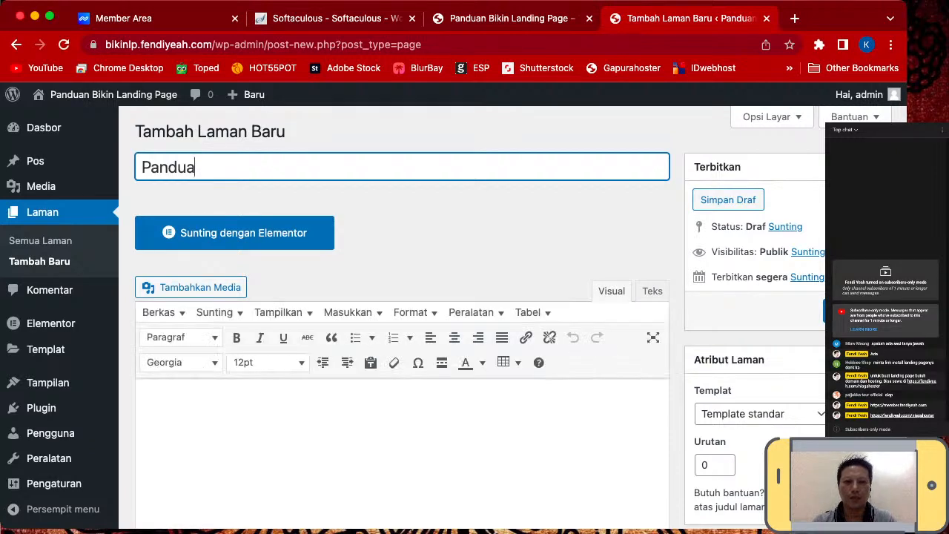
pyautogui.press('super+a')
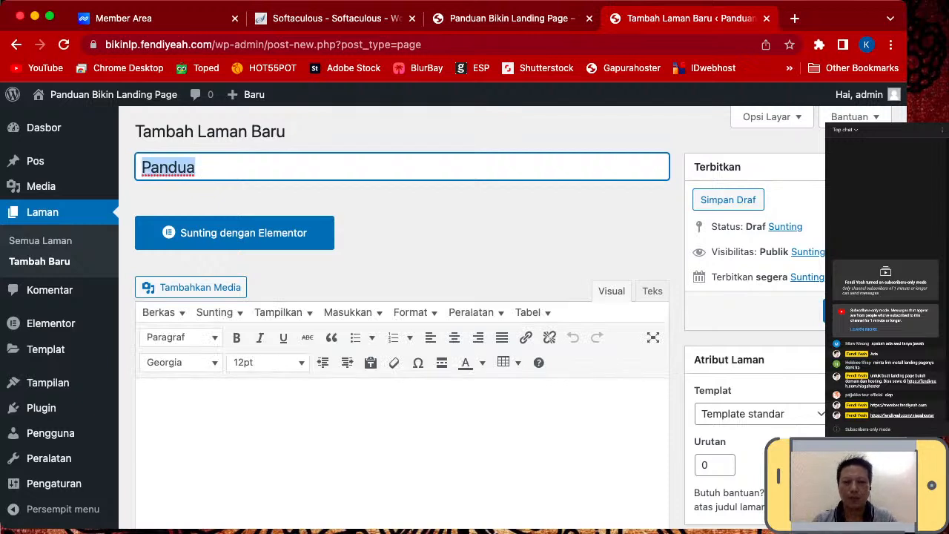
pyautogui.press('Right')
pyautogui.write('n ')
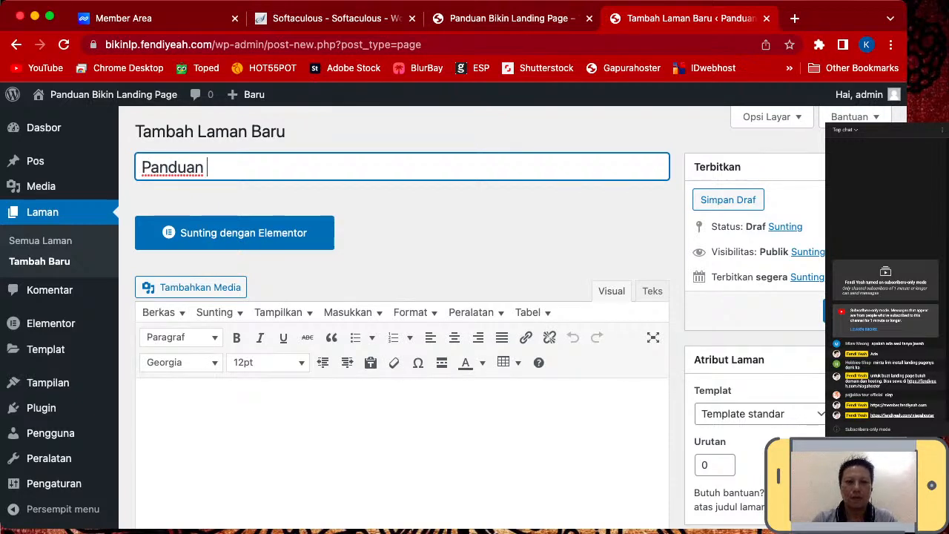
pyautogui.write('LP')
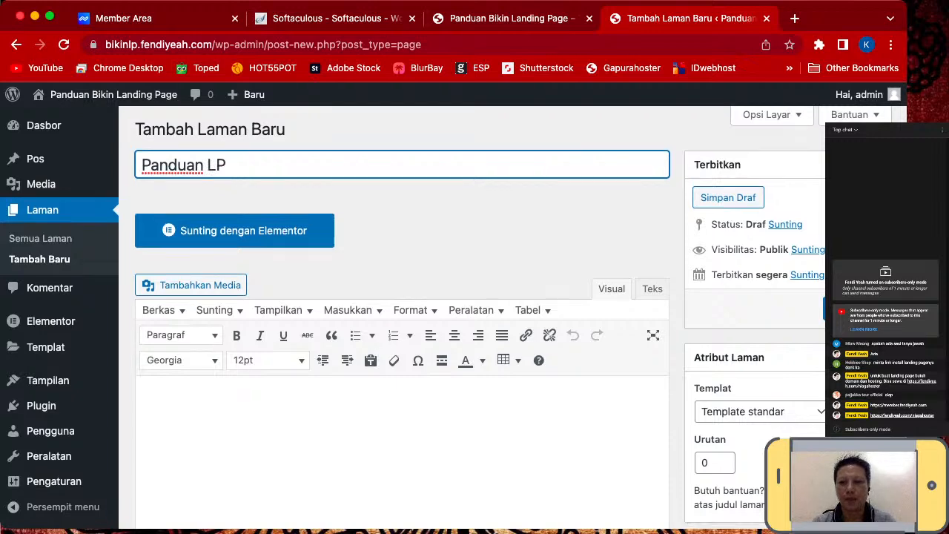
# - Apply the Kanvas Elementor page template and publish the page
pyautogui.scroll(-2, 400, 312)
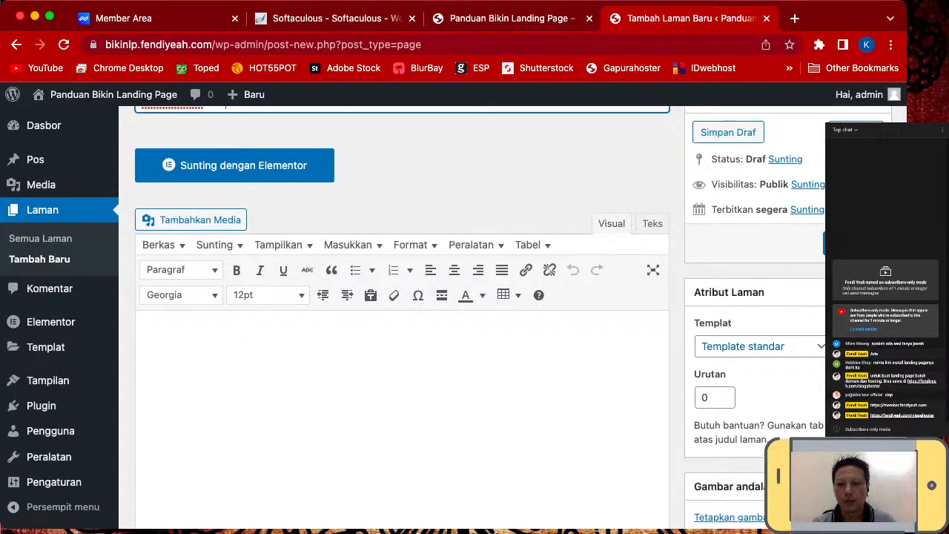
pyautogui.click(759, 346)
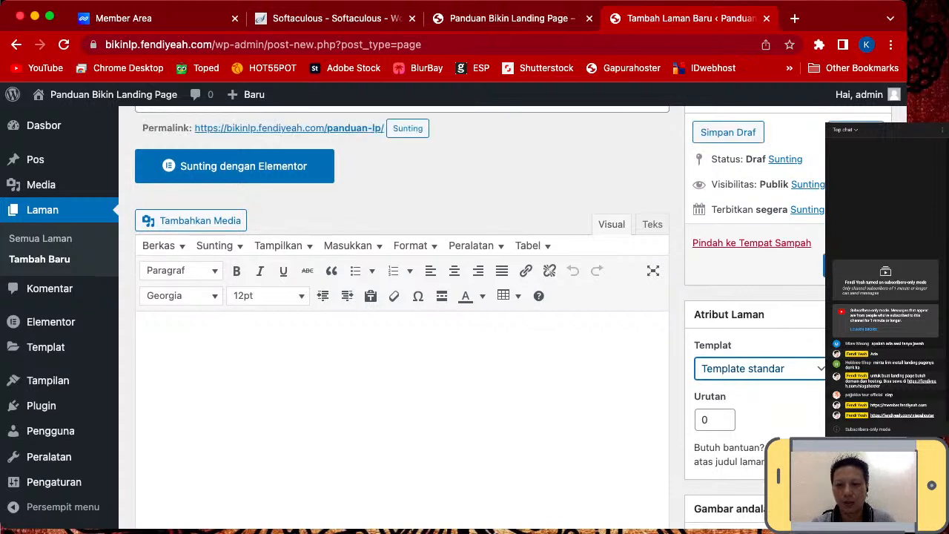
pyautogui.click(745, 385)
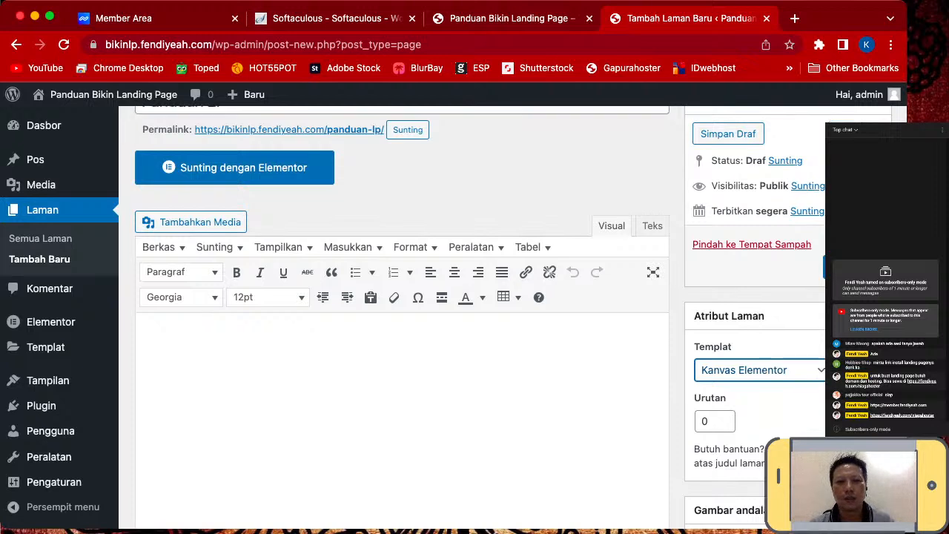
pyautogui.scroll(2, 402, 312)
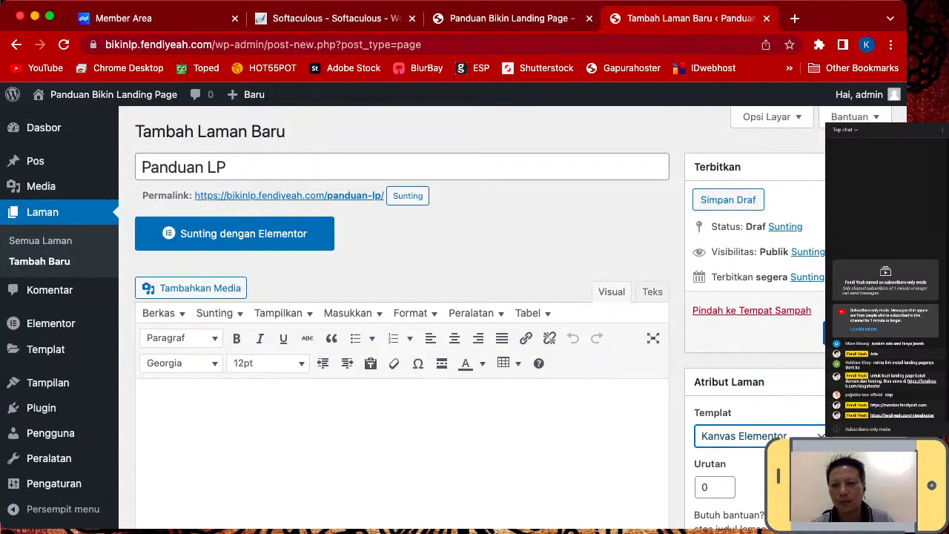
pyautogui.click(729, 199)
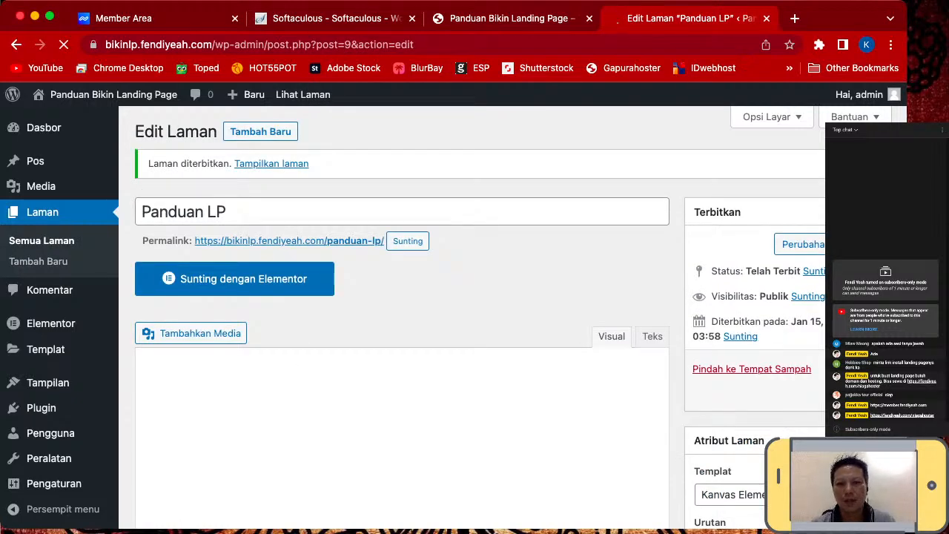
# - Open the Panduan LP page from the Edit Laman screen in the Elementor editor
pyautogui.scroll(-1, 475, 317)
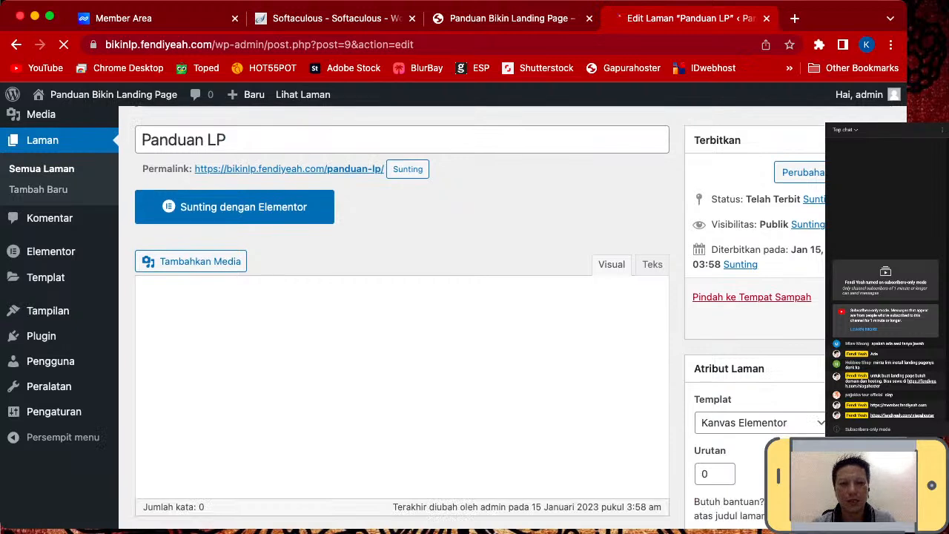
pyautogui.scroll(1, 402, 318)
pyautogui.click(234, 249)
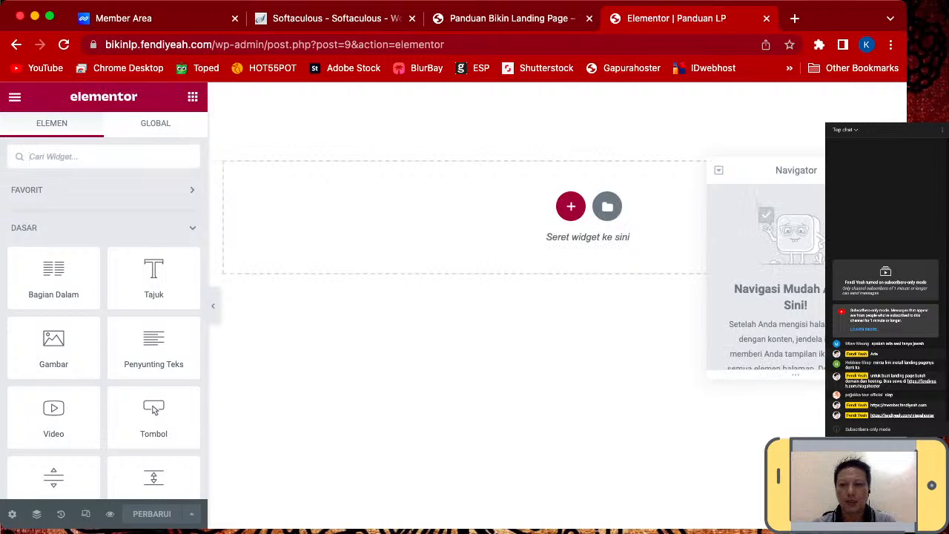
# - Add a three-column section to the page with a content width of 960
pyautogui.click(873, 171)
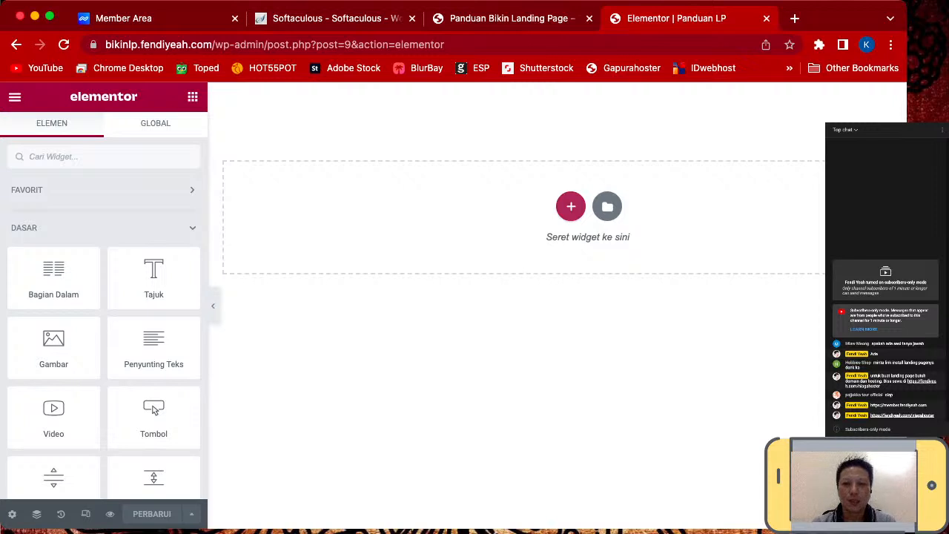
pyautogui.click(571, 206)
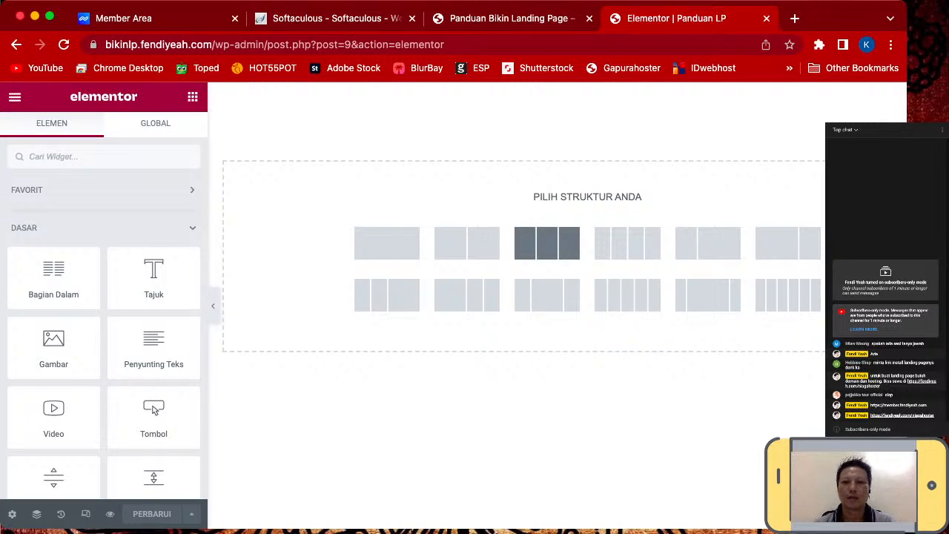
pyautogui.click(547, 243)
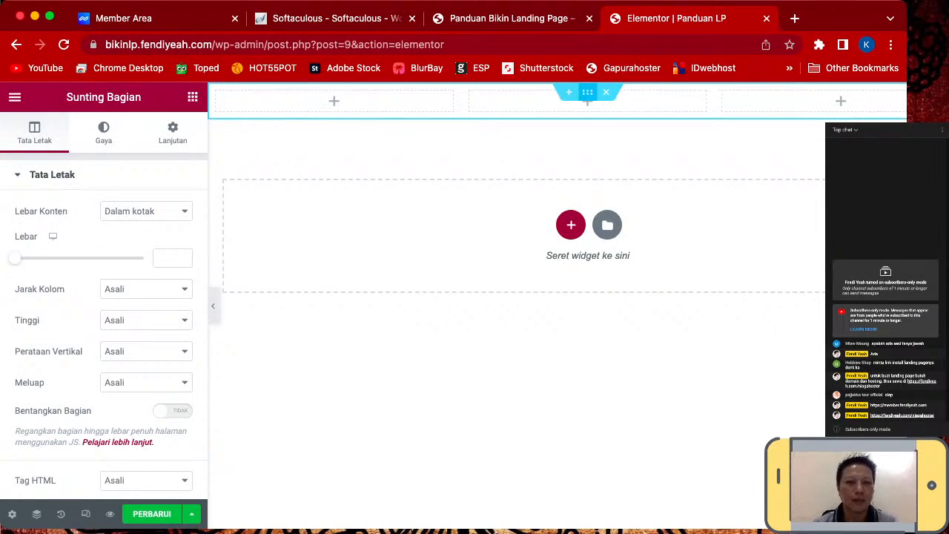
pyautogui.click(168, 258)
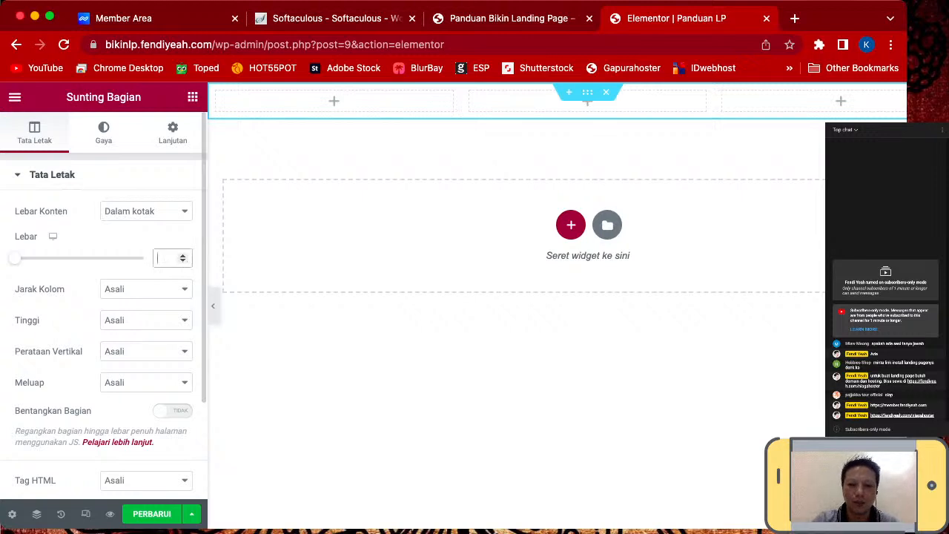
pyautogui.write('960')
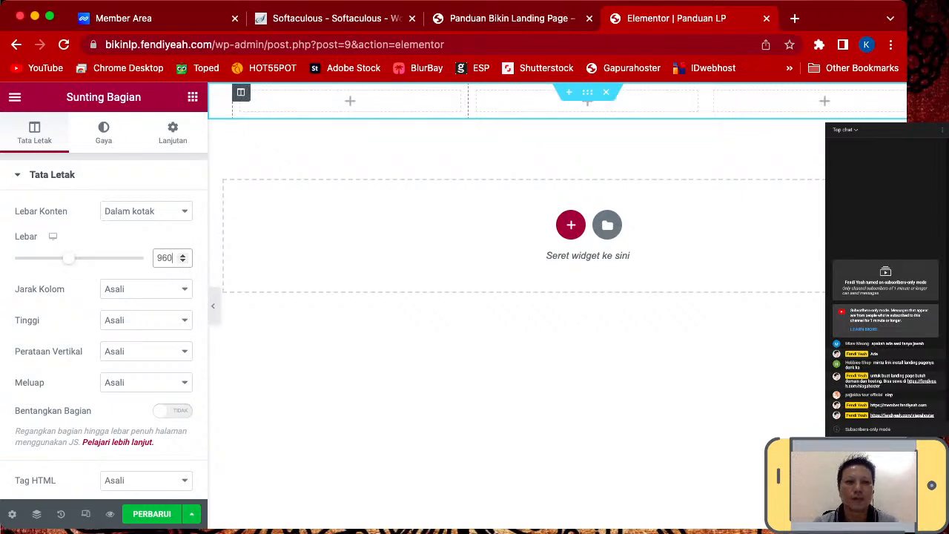
# - Set the first and third columns' width to 20%
pyautogui.click(241, 92)
pyautogui.click(168, 211)
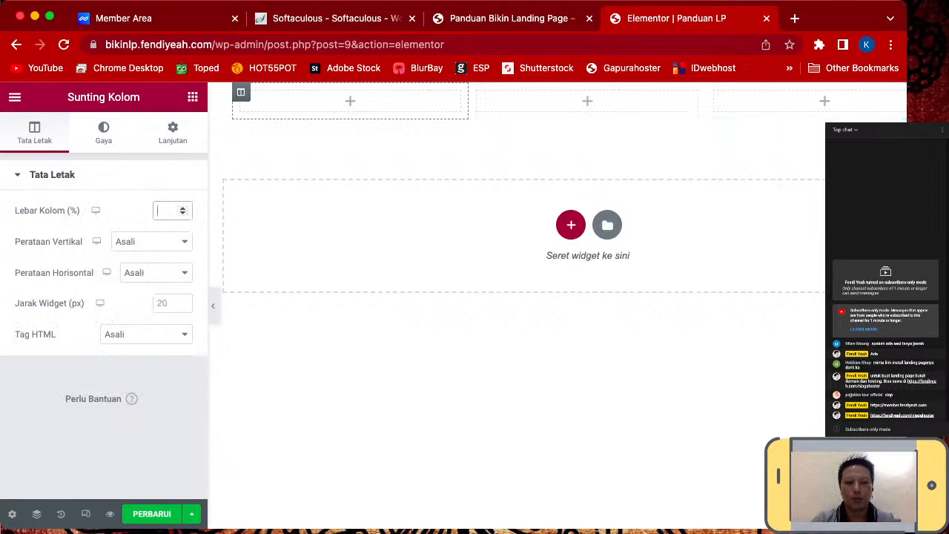
pyautogui.write('20')
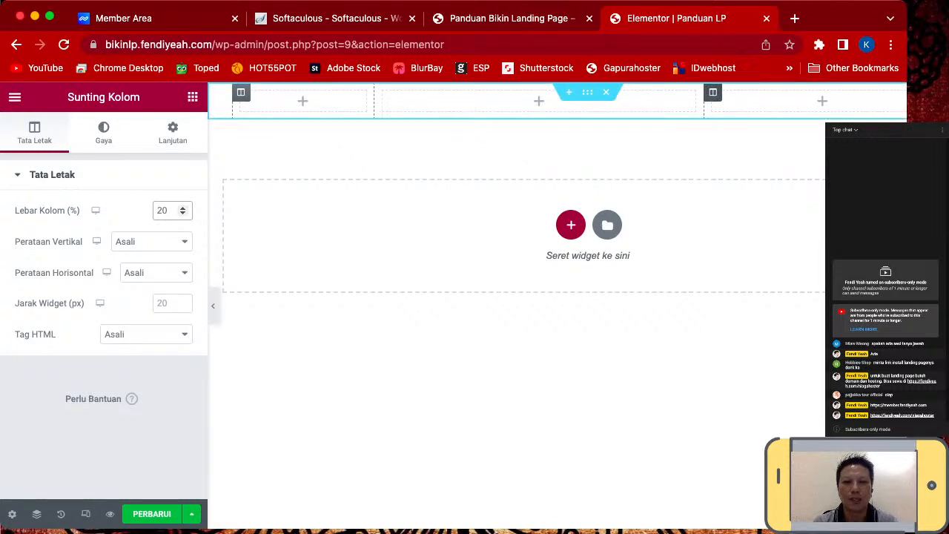
pyautogui.click(713, 92)
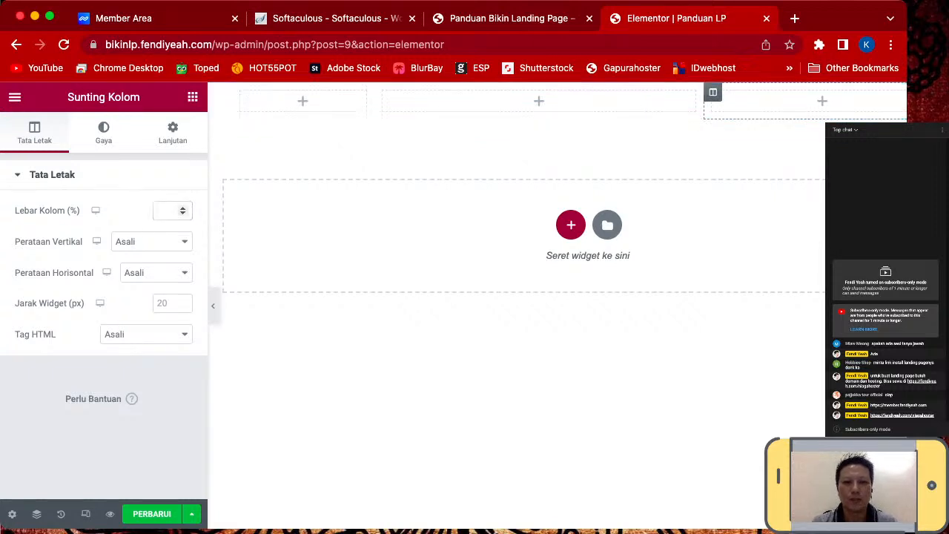
pyautogui.click(167, 211)
pyautogui.write('2')
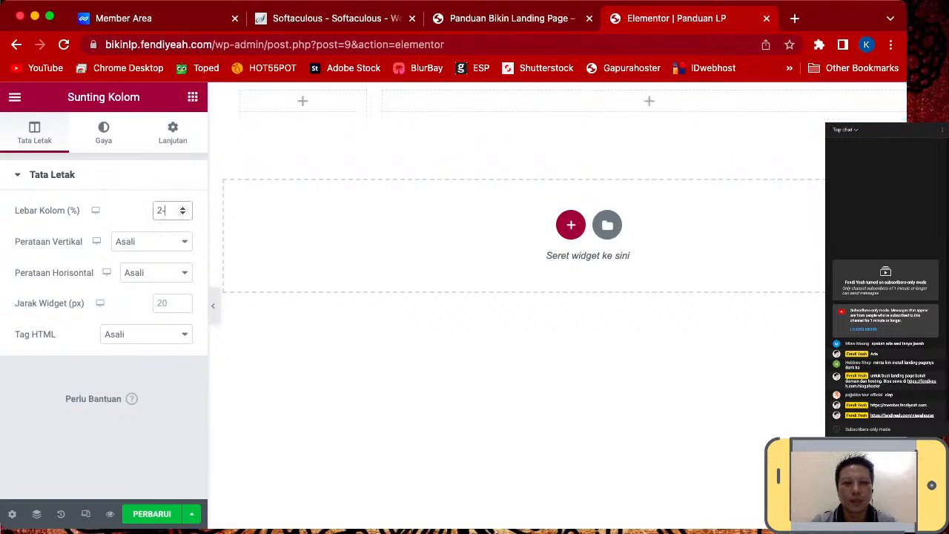
pyautogui.press('BackSpace')
pyautogui.write('0')
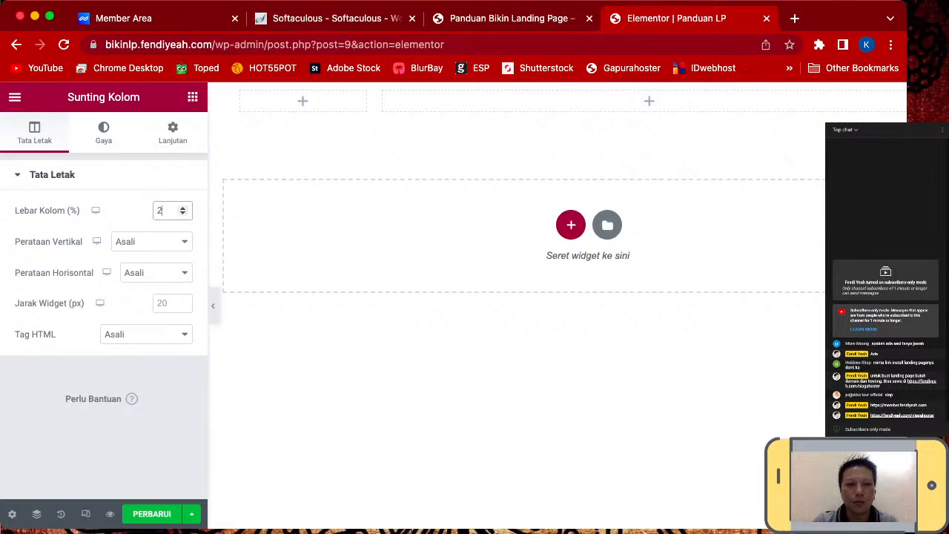
pyautogui.write('0')
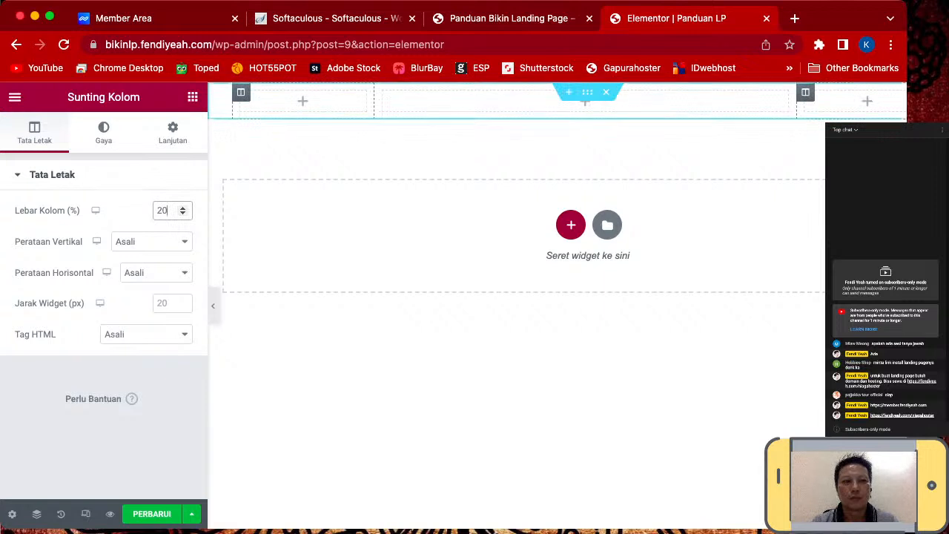
pyautogui.moveTo(906, 267); pyautogui.dragTo(948, 267)
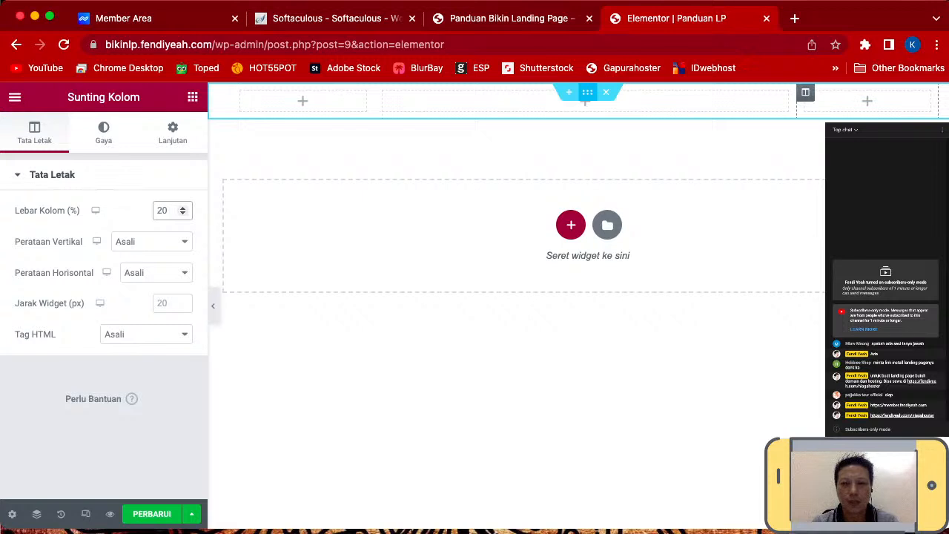
pyautogui.click(193, 97)
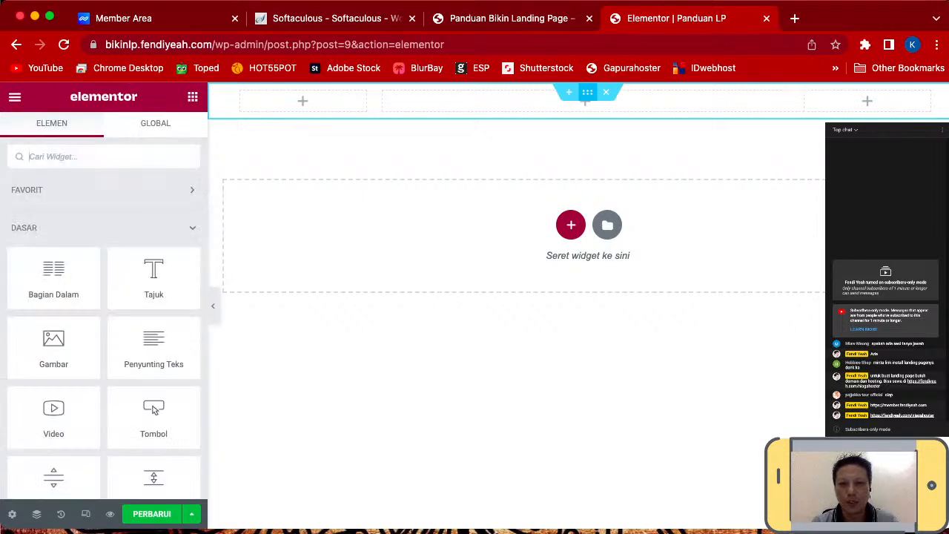
# - Duplicate the three-column section with Gandakan from its right-click menu
pyautogui.rightClick(587, 94)
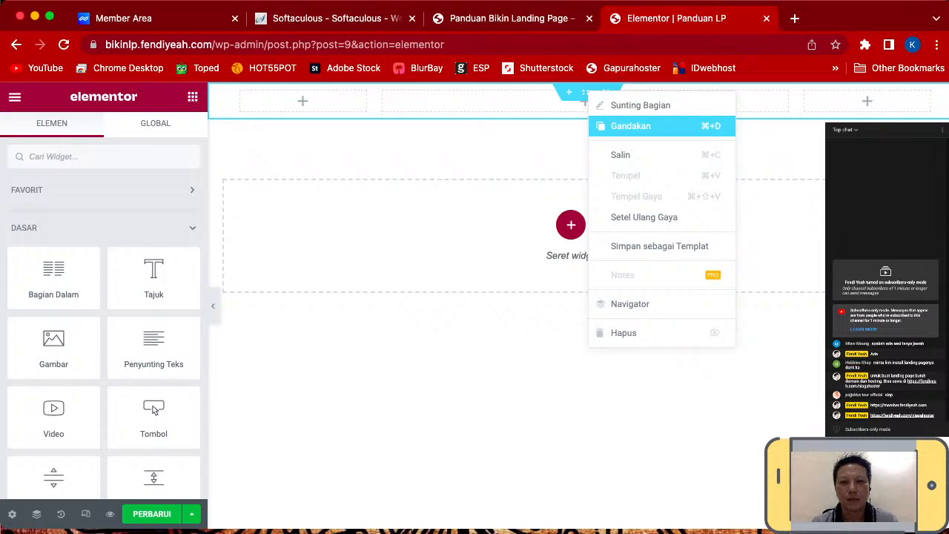
pyautogui.click(630, 126)
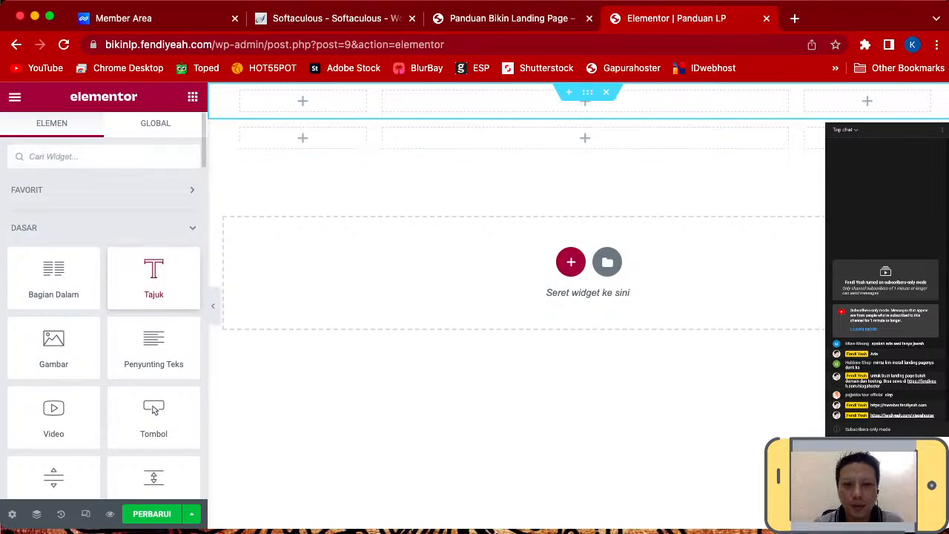
# - Place a Tajuk heading widget in the top section's middle column
pyautogui.moveTo(153, 278); pyautogui.dragTo(585, 100)
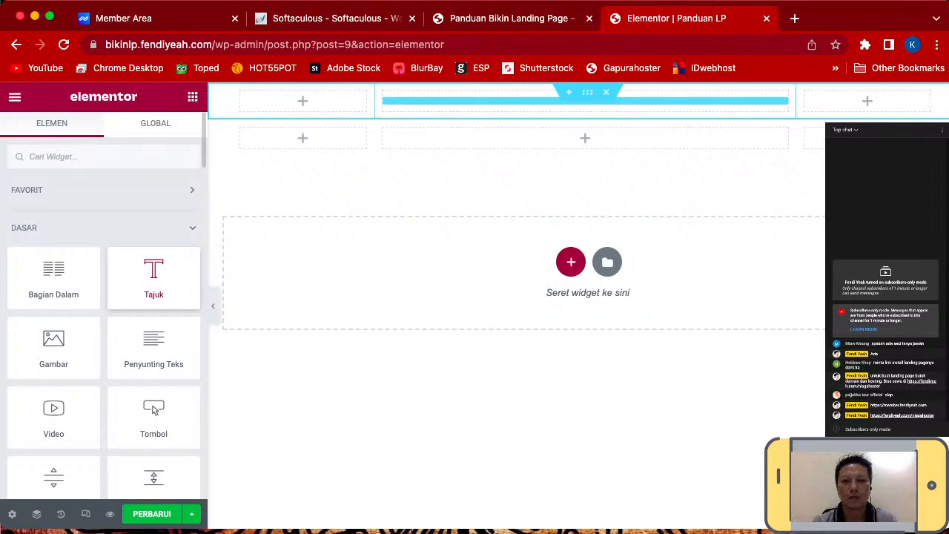
pyautogui.moveTo(153, 278); pyautogui.dragTo(585, 101)
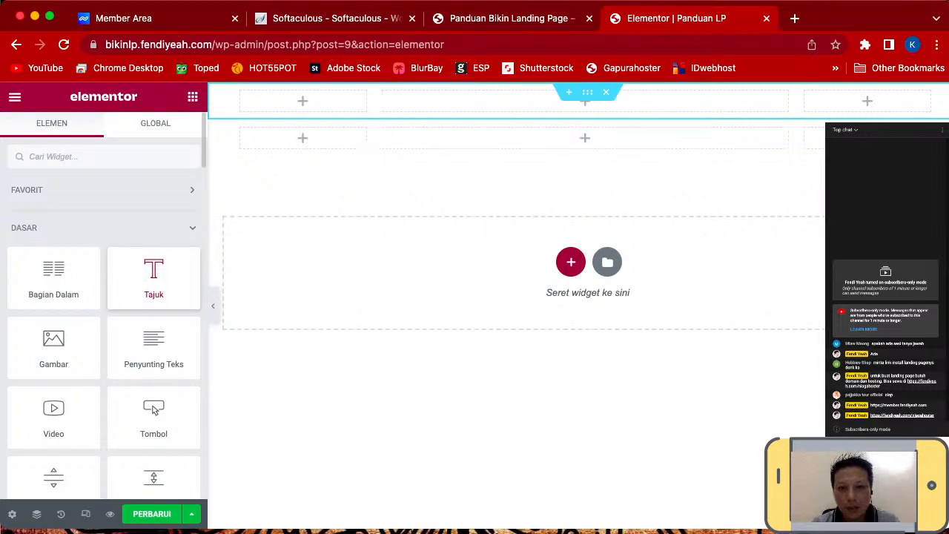
pyautogui.moveTo(154, 279); pyautogui.dragTo(585, 102)
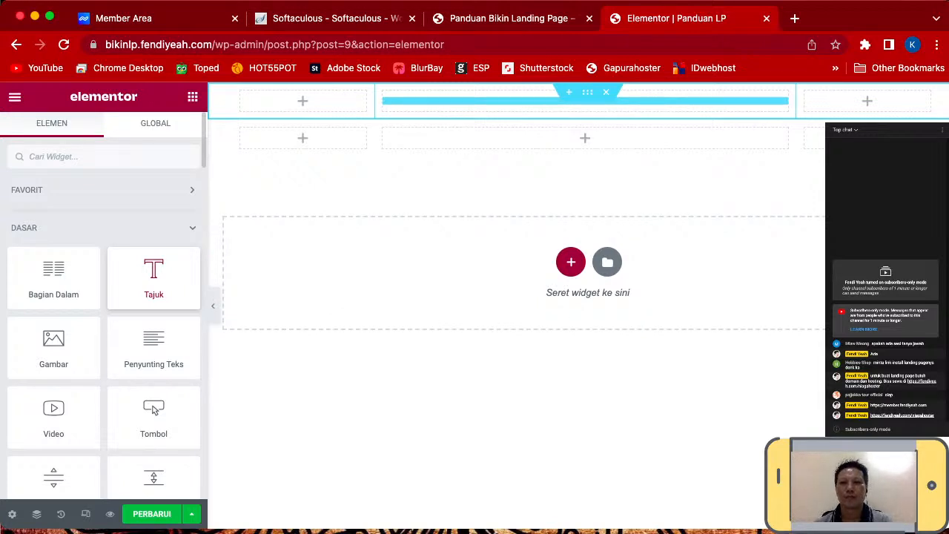
pyautogui.moveTo(586, 101); pyautogui.dragTo(586, 102)
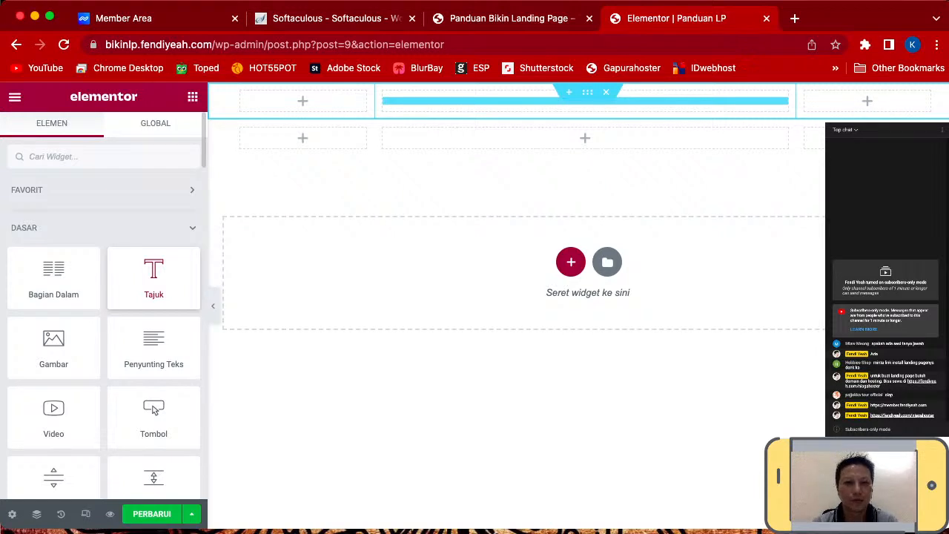
pyautogui.moveTo(585, 102); pyautogui.dragTo(586, 101)
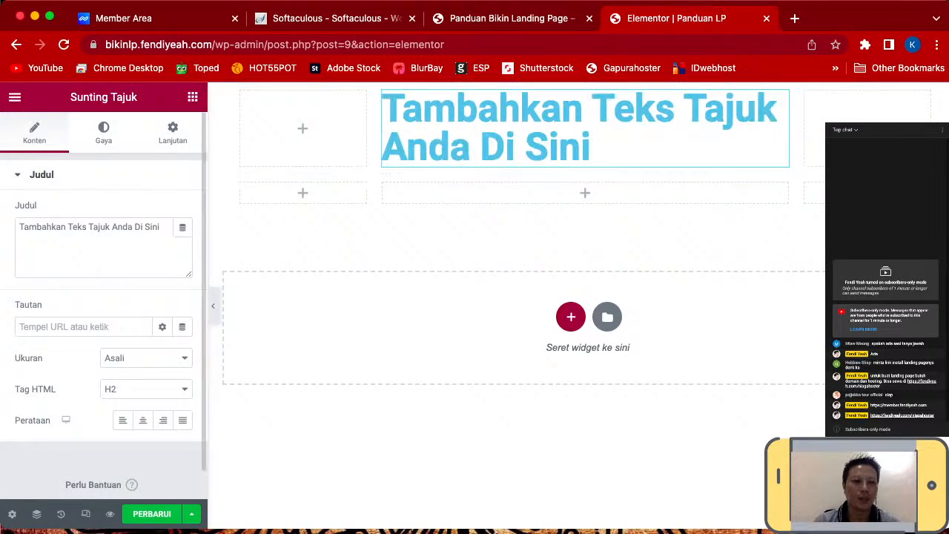
# - Change the heading text to 'GRATIS! PANDUAN LANDING PAGE' and centre-align it
pyautogui.moveTo(161, 228); pyautogui.dragTo(18, 225)
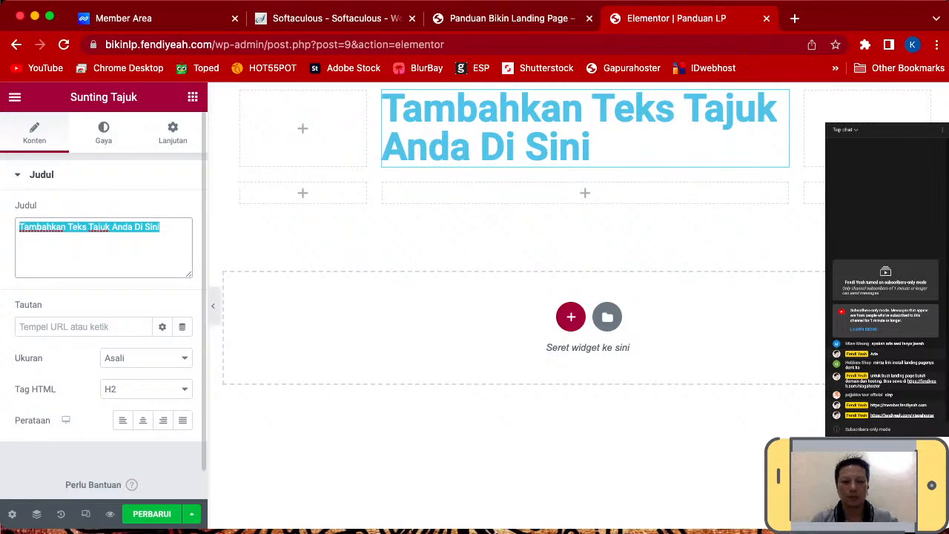
pyautogui.write('G')
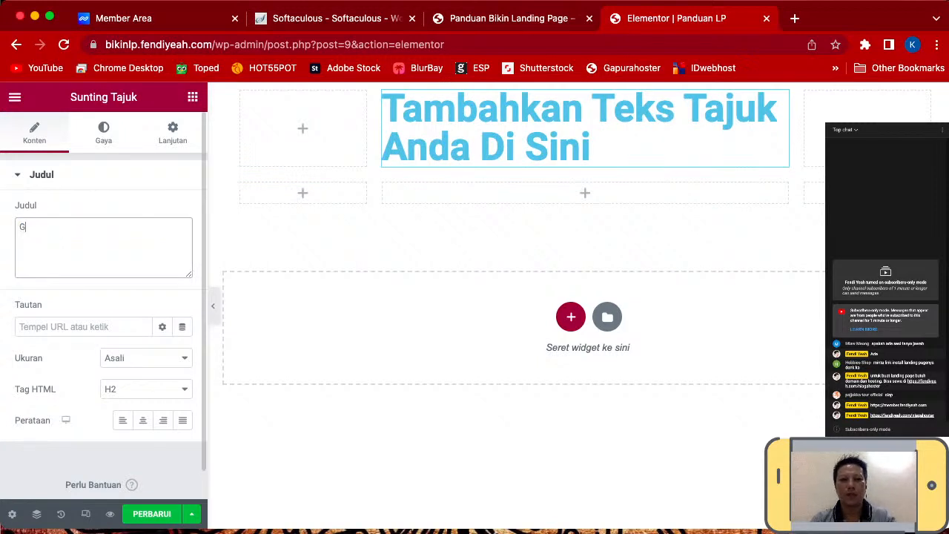
pyautogui.write('RATIS')
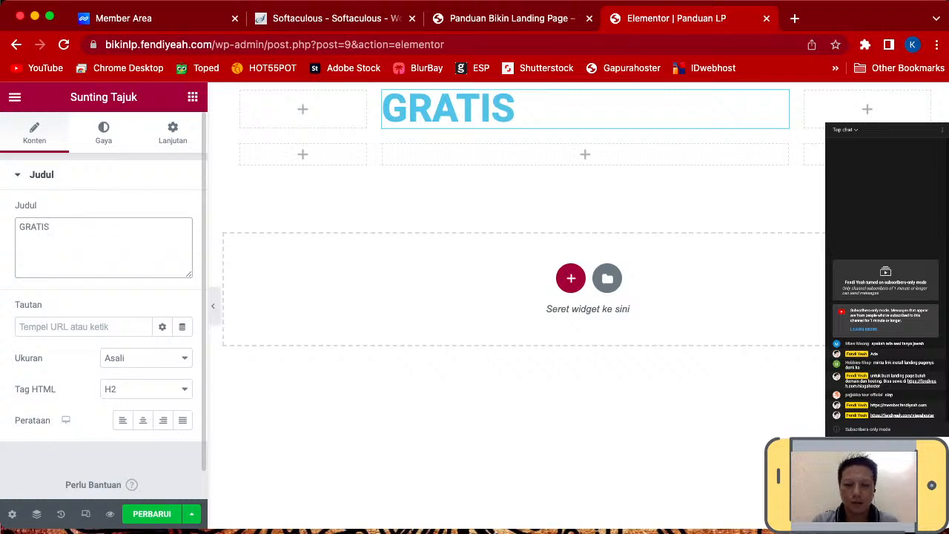
pyautogui.write('!')
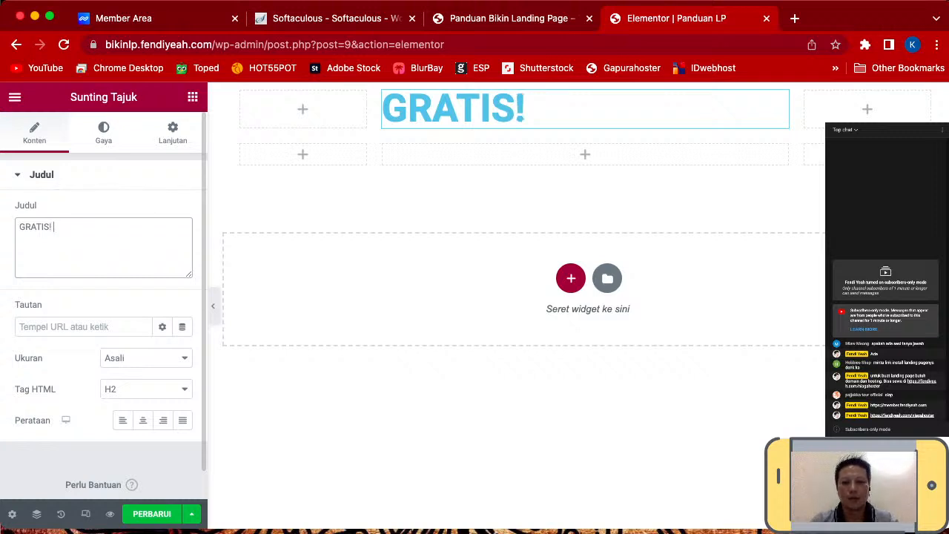
pyautogui.write(' PANDUAN ')
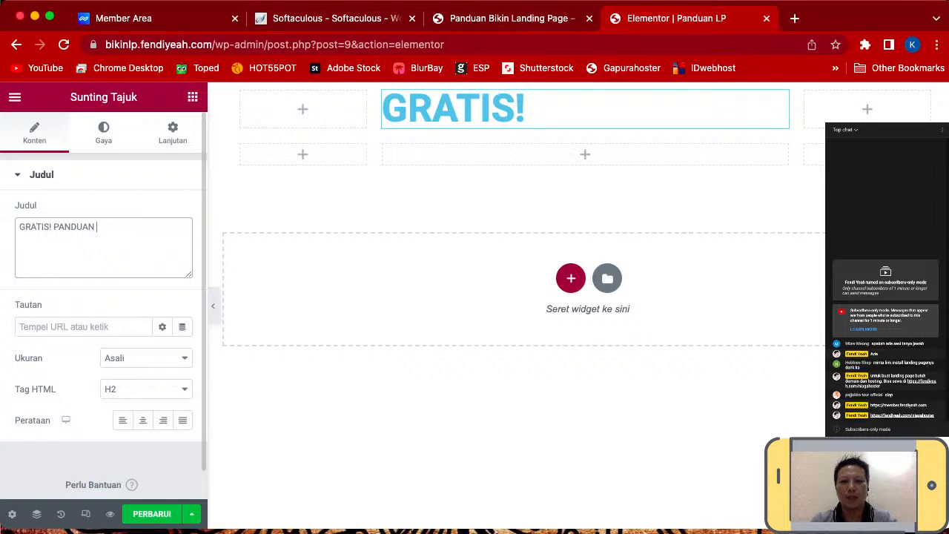
pyautogui.write('LANDING PAGE')
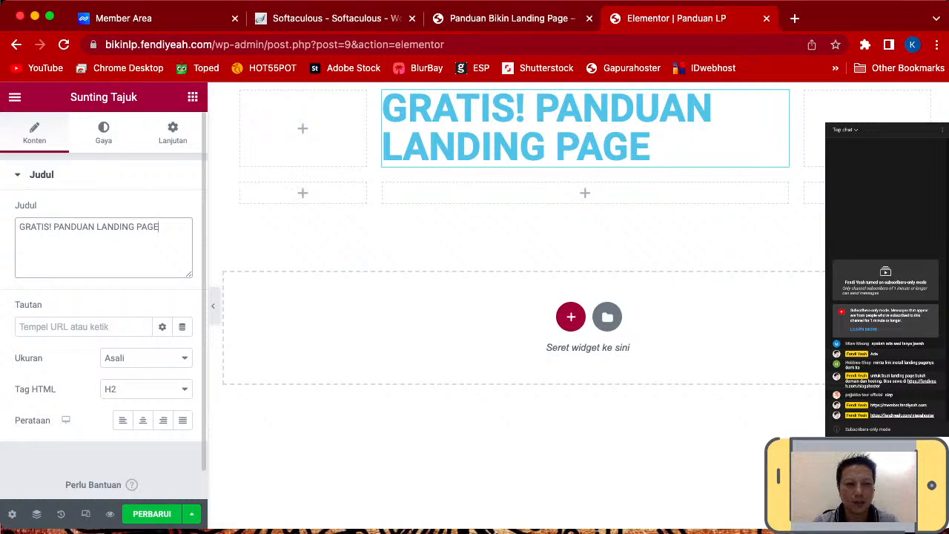
pyautogui.press('super+a')
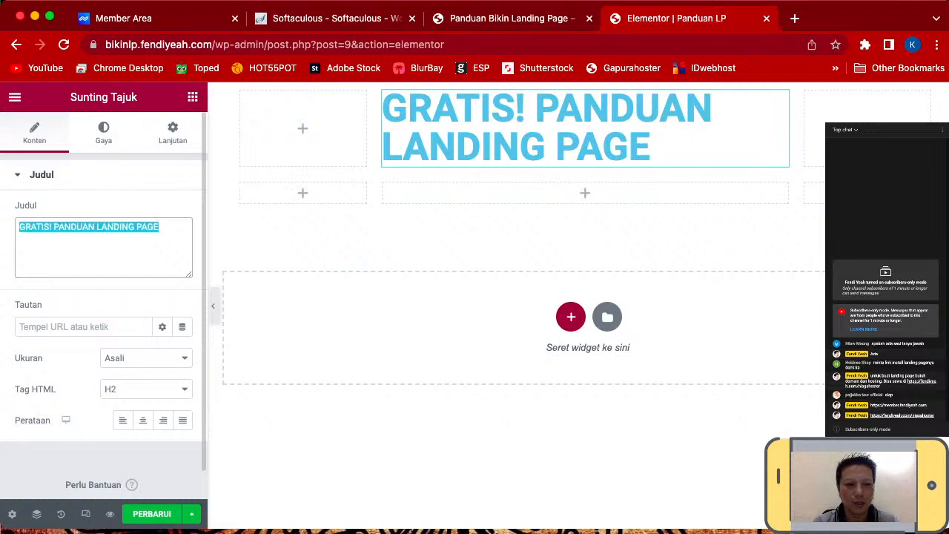
pyautogui.click(158, 228)
pyautogui.click(143, 420)
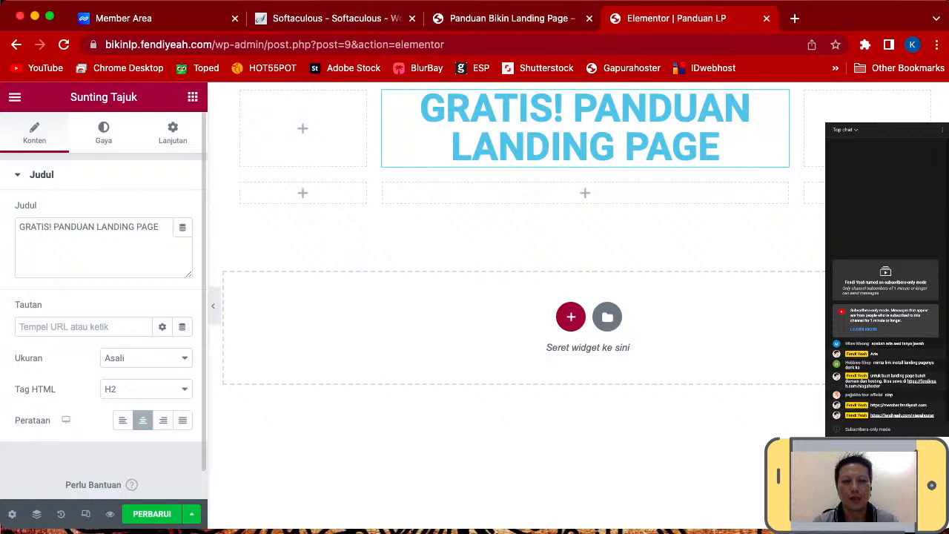
pyautogui.click(103, 132)
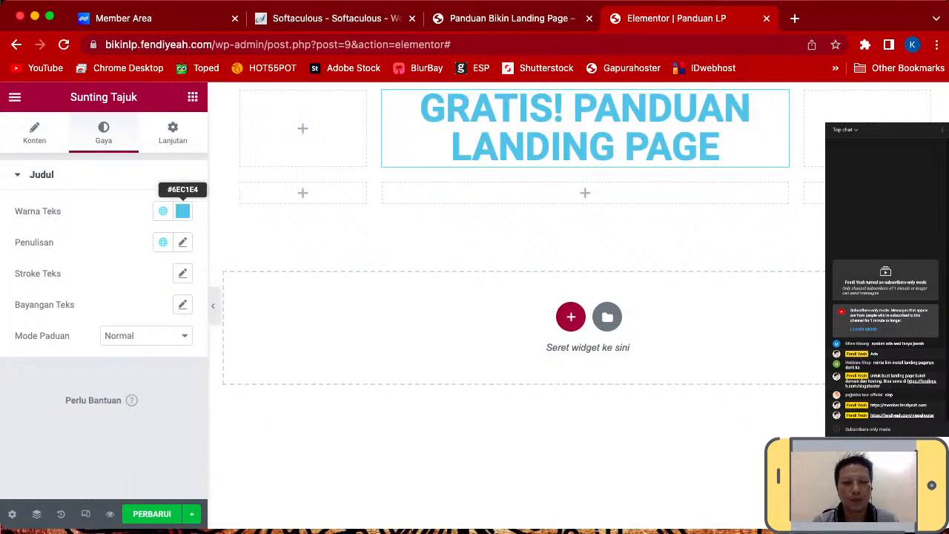
# - Set the heading's text colour to vivid magenta (#EF08BF)
pyautogui.click(182, 211)
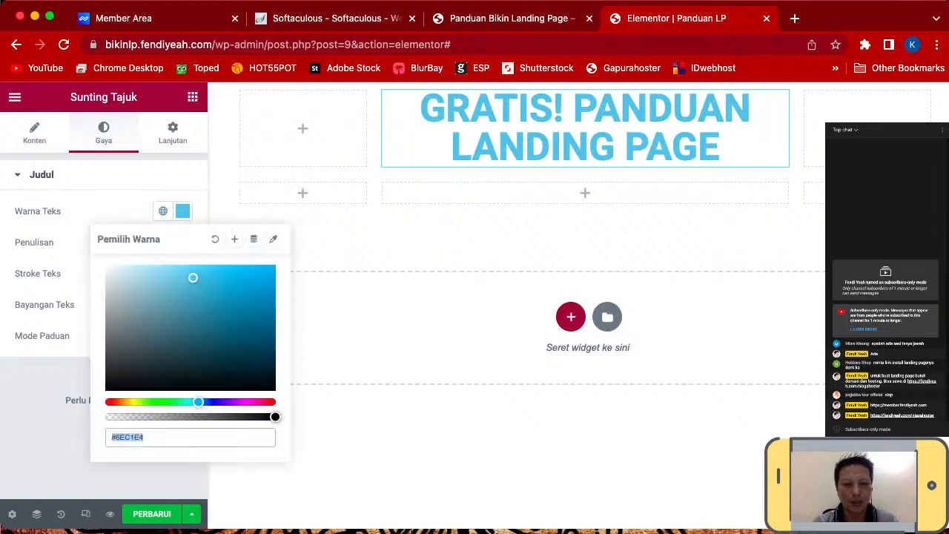
pyautogui.write('#BF6EE4')
pyautogui.click(253, 402)
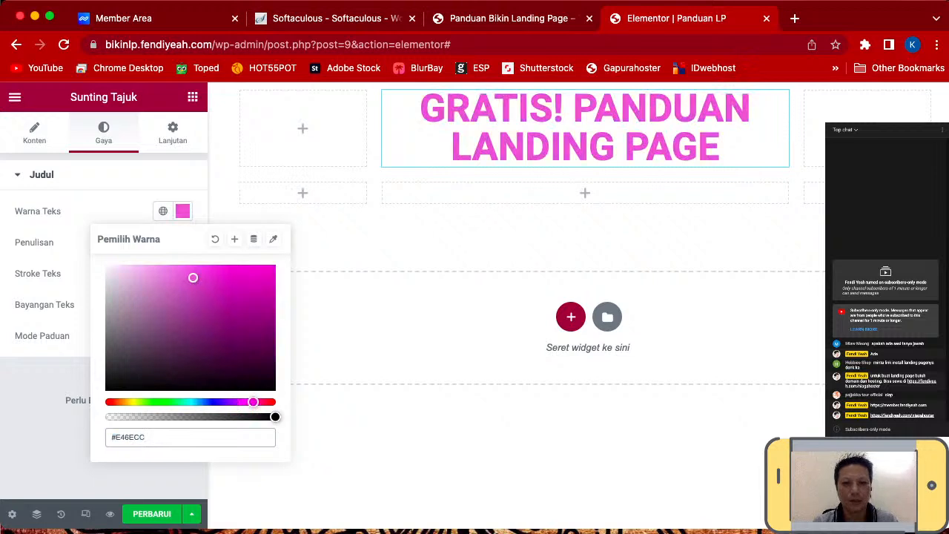
pyautogui.click(267, 275)
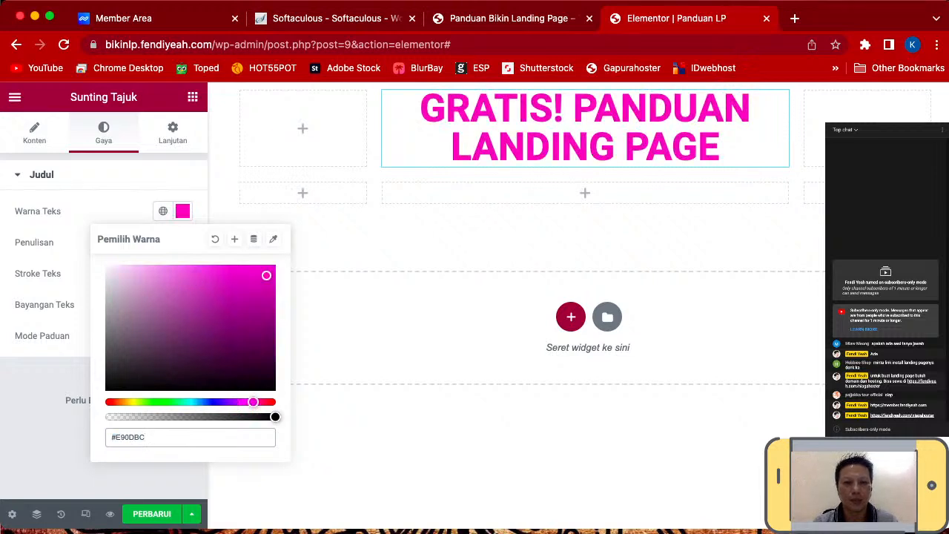
pyautogui.click(269, 272)
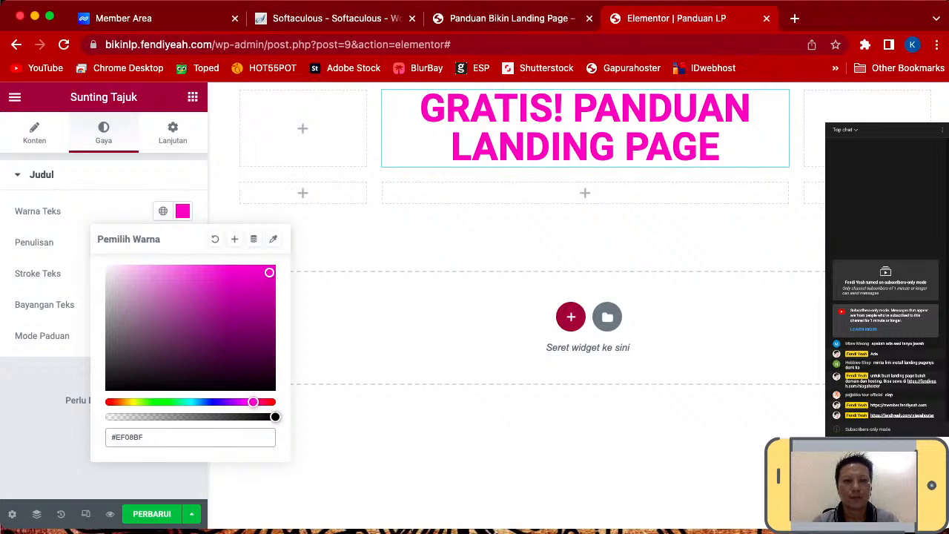
# - Shorten the heading text to 'GRATIS!!!'
pyautogui.click(34, 133)
pyautogui.click(52, 227)
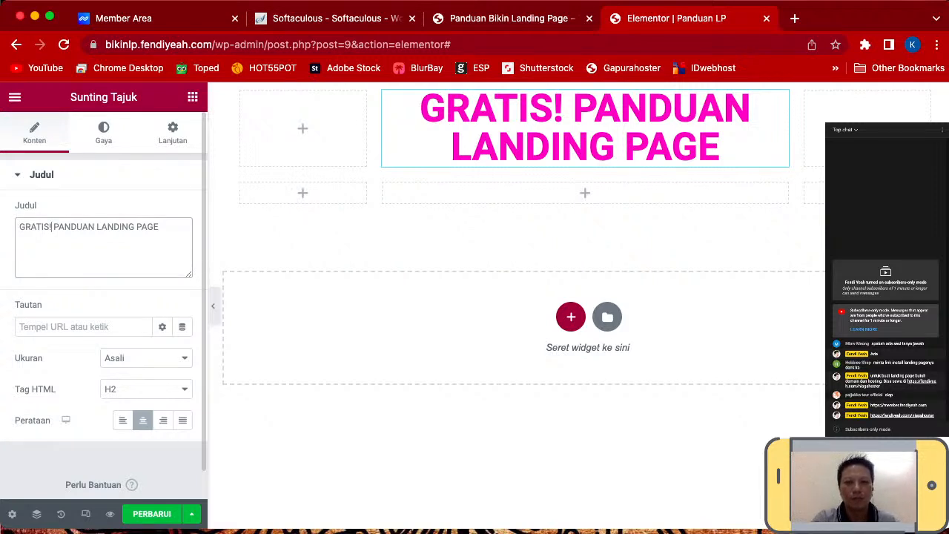
pyautogui.write('!!')
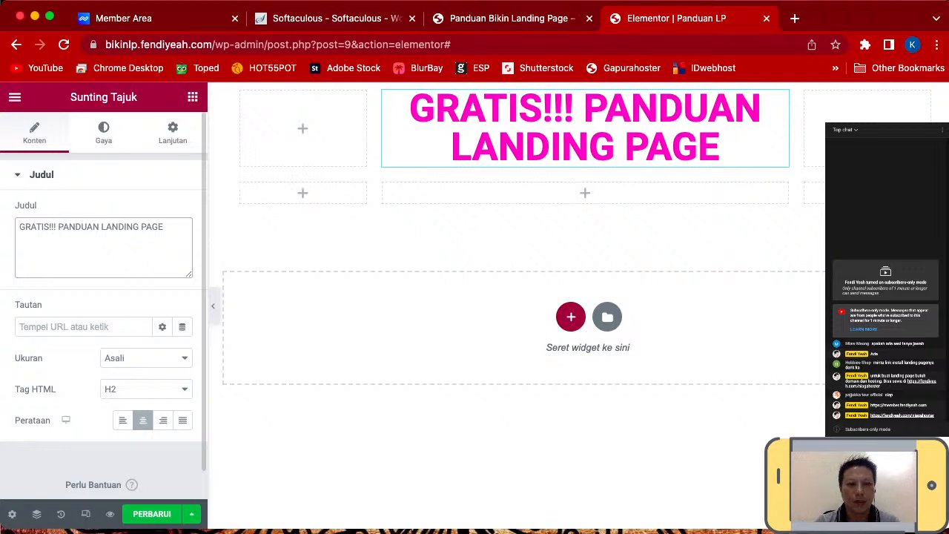
pyautogui.moveTo(164, 227); pyautogui.dragTo(59, 227)
pyautogui.press('BackSpace')
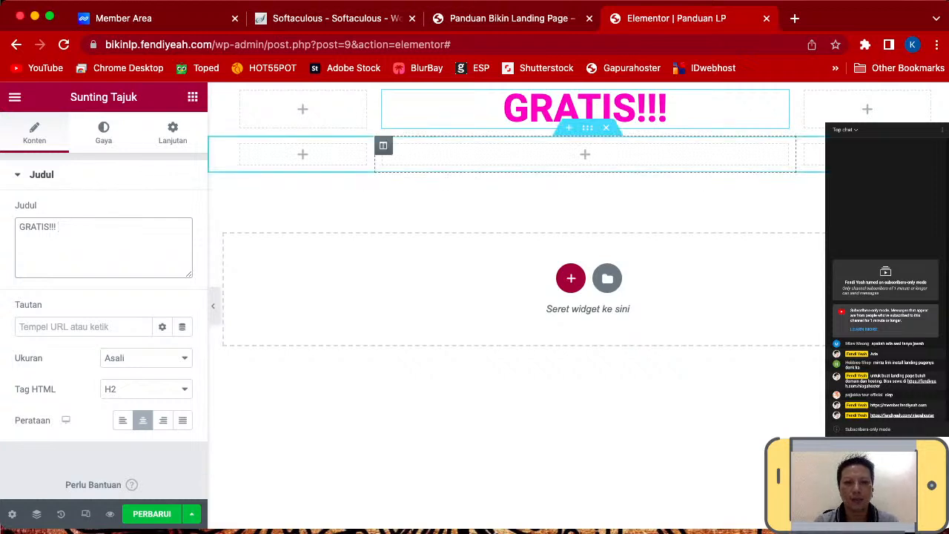
pyautogui.click(193, 97)
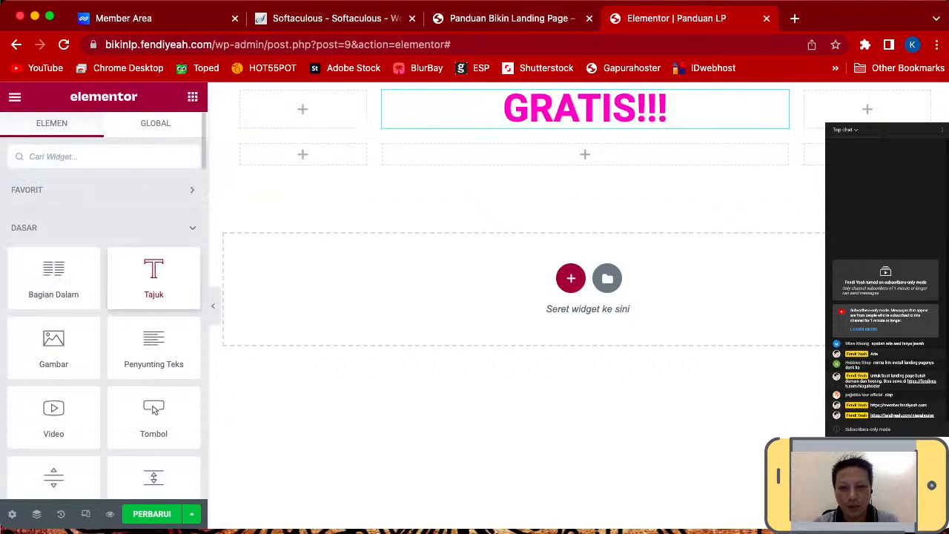
# - Add a centred H3 heading 'PANDUAN LANDING PAGE' in the middle column below GRATIS!!!
pyautogui.moveTo(153, 278); pyautogui.dragTo(586, 155)
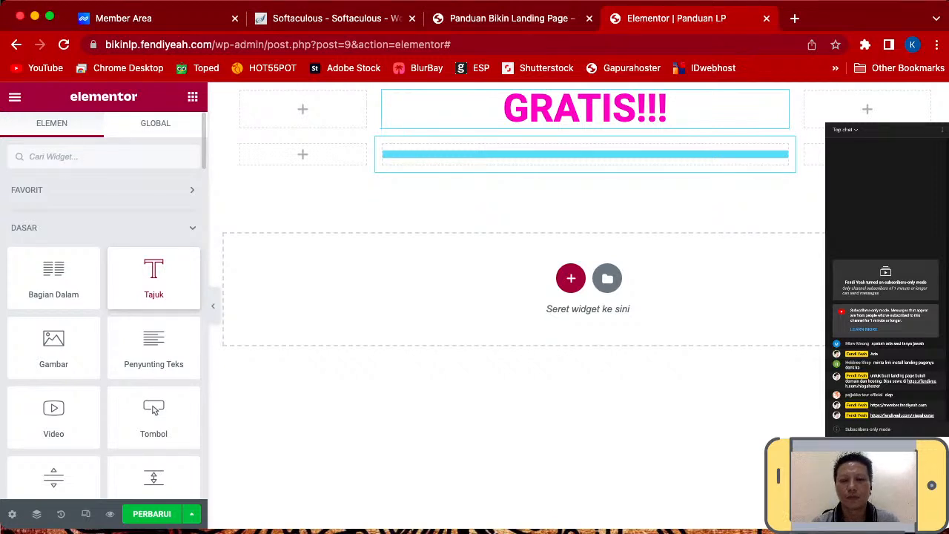
pyautogui.moveTo(585, 154); pyautogui.dragTo(585, 156)
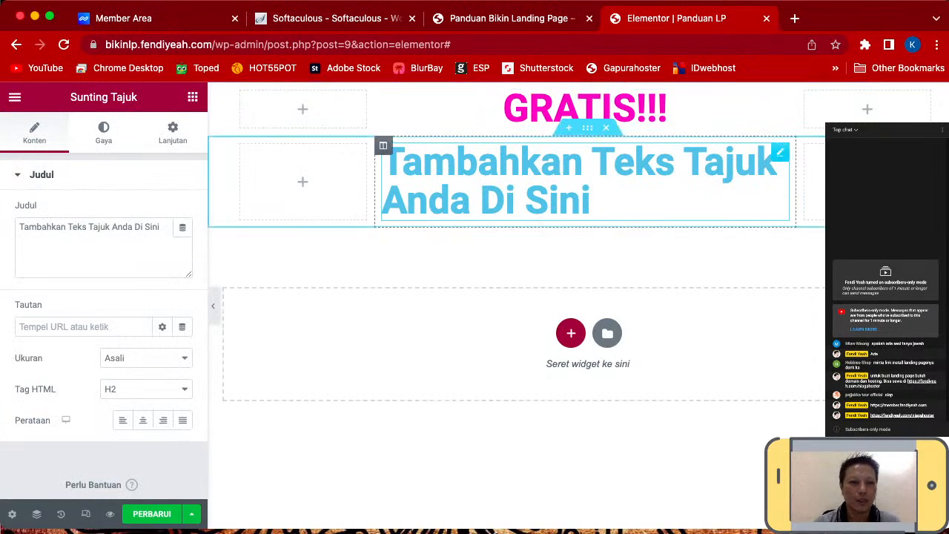
pyautogui.tripleClick(152, 229)
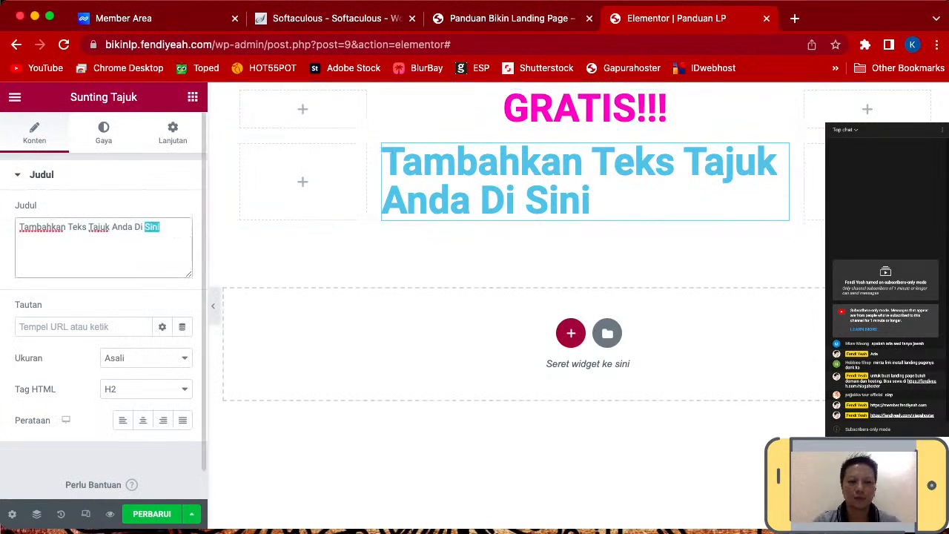
pyautogui.write('P')
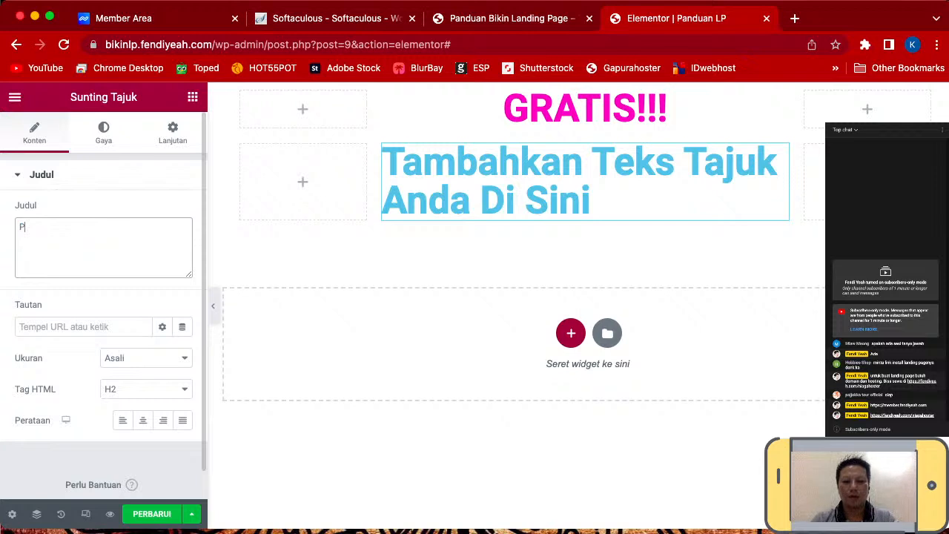
pyautogui.write('ANDUAN LANDING ')
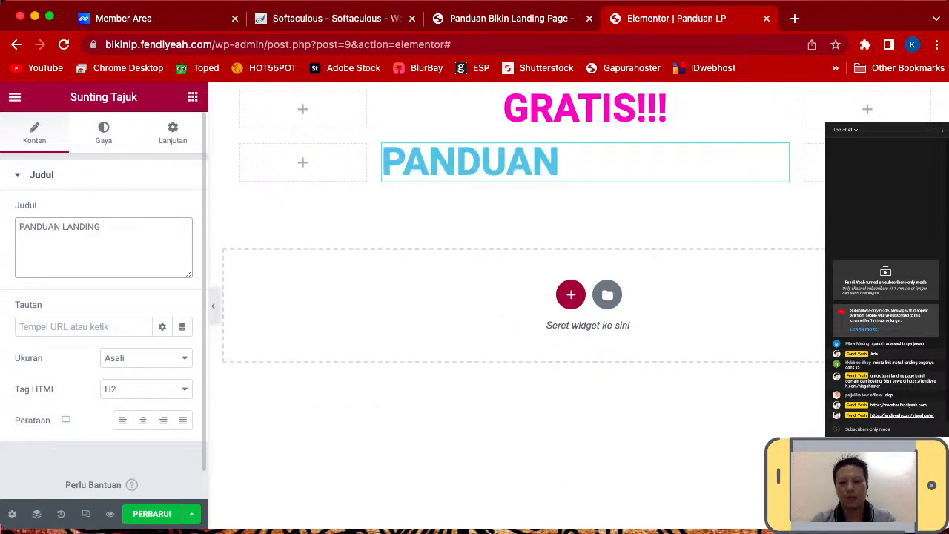
pyautogui.write('PAGE ELEMN')
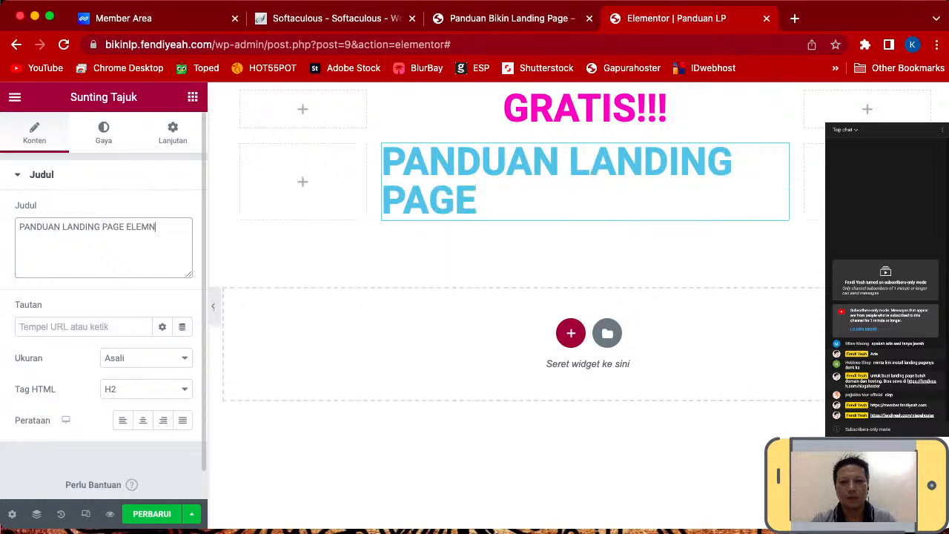
pyautogui.press('BackSpace')
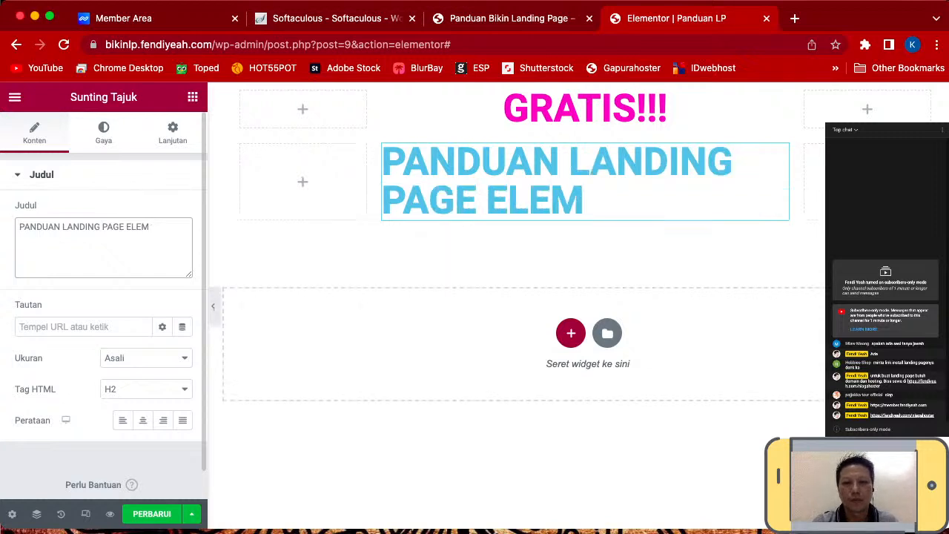
pyautogui.press('BackSpace')
pyautogui.press('BackSpace')
pyautogui.press('BackSpace')
pyautogui.press('BackSpace')
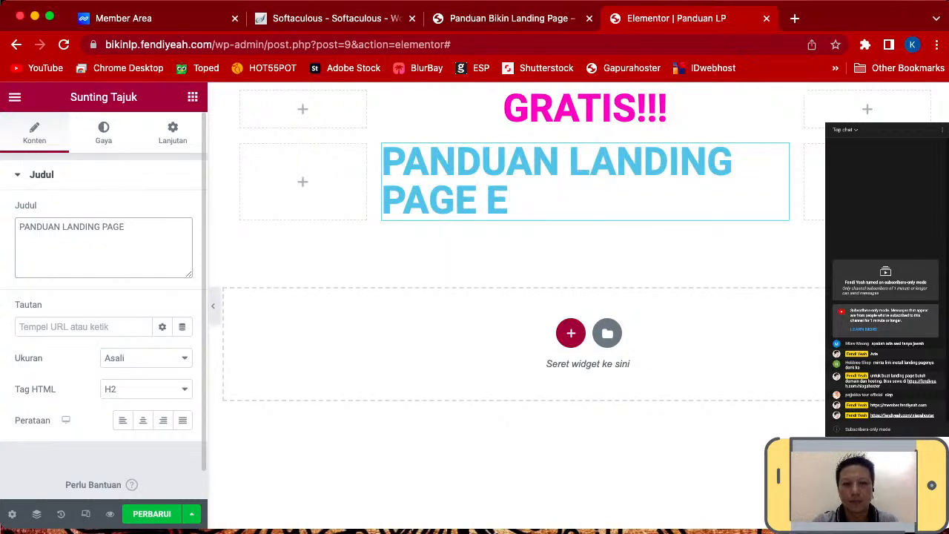
pyautogui.press('BackSpace')
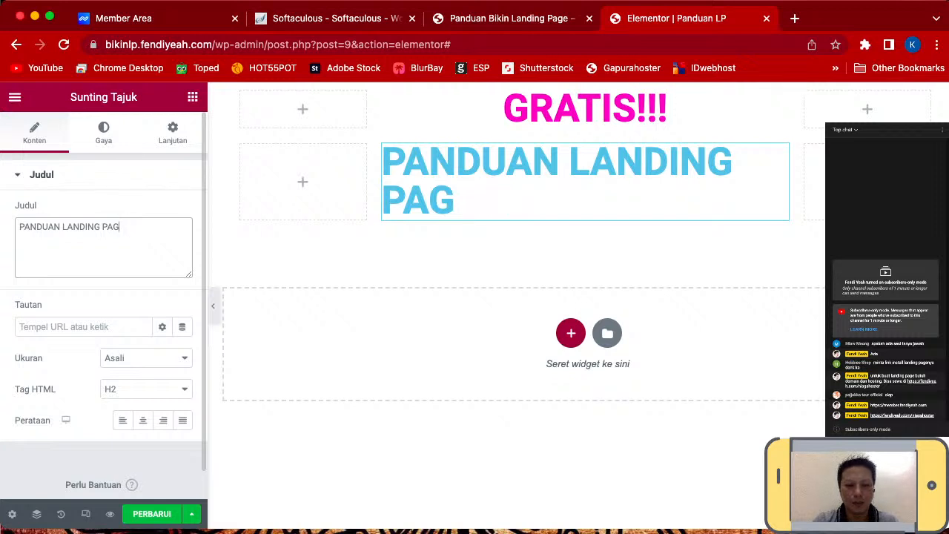
pyautogui.write('E')
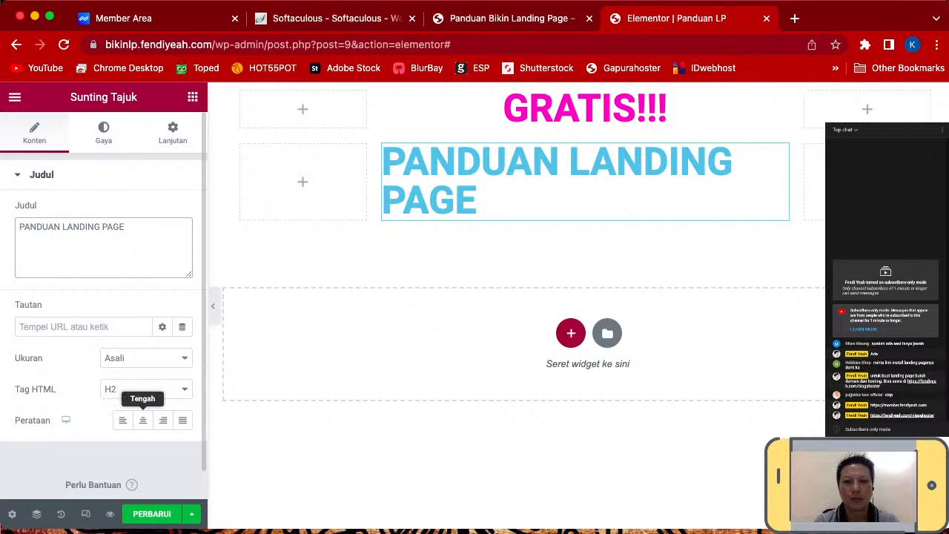
pyautogui.click(142, 420)
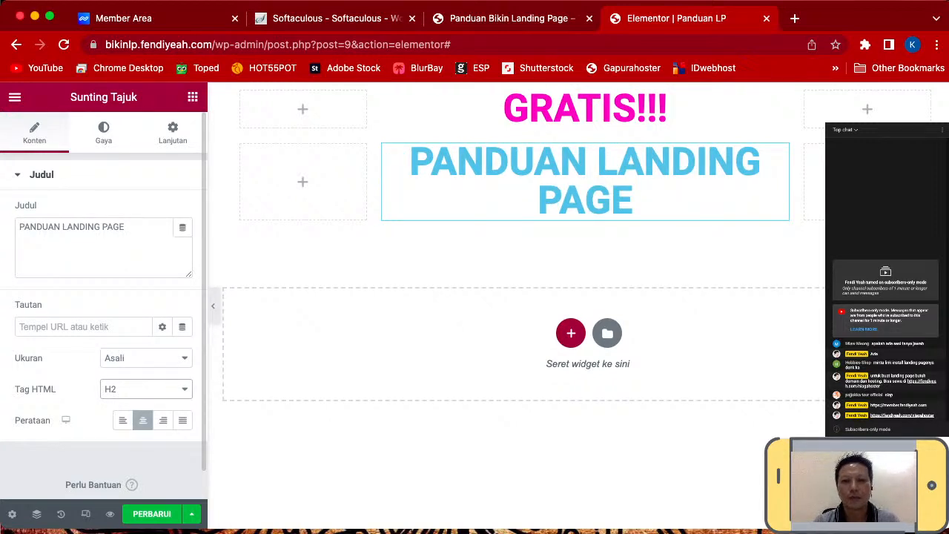
pyautogui.click(125, 404)
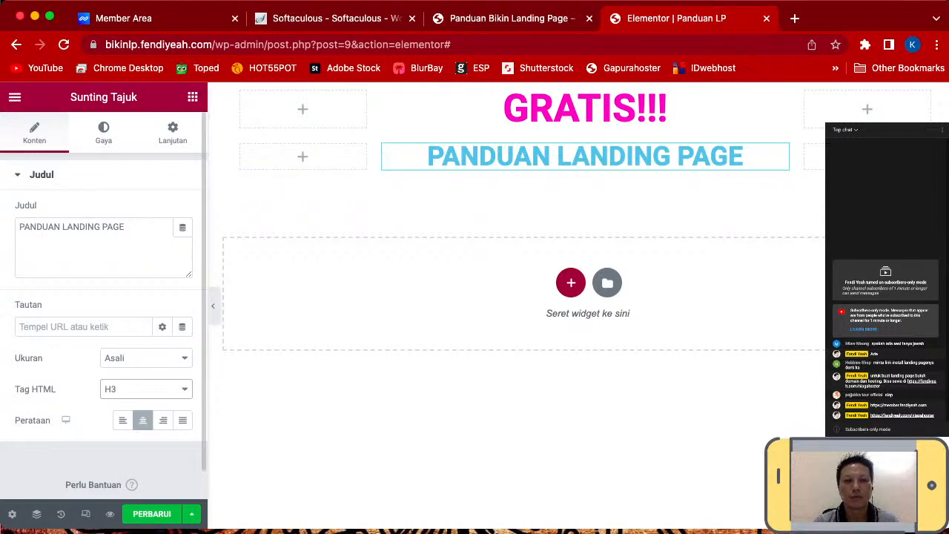
# - Change the PANDUAN LANDING PAGE heading's text colour to near-black #010609
pyautogui.click(103, 132)
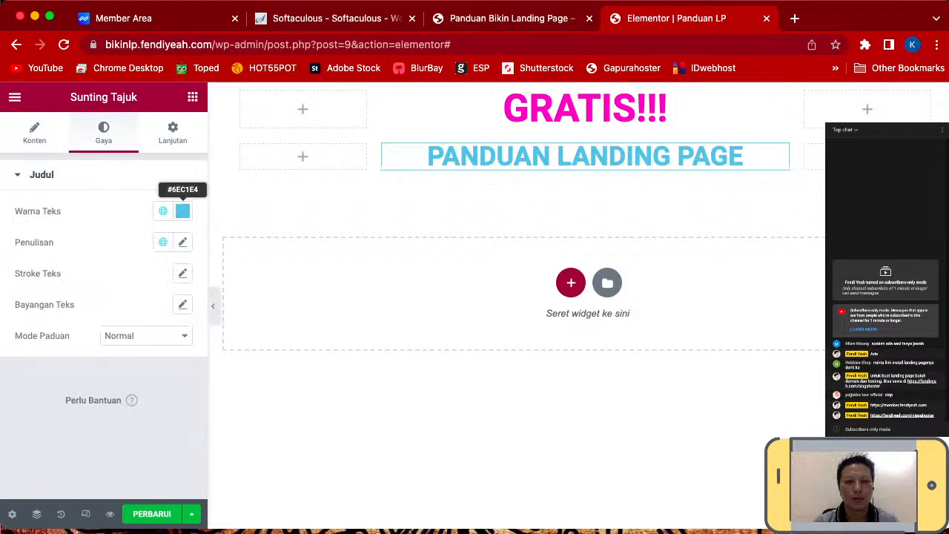
pyautogui.click(183, 210)
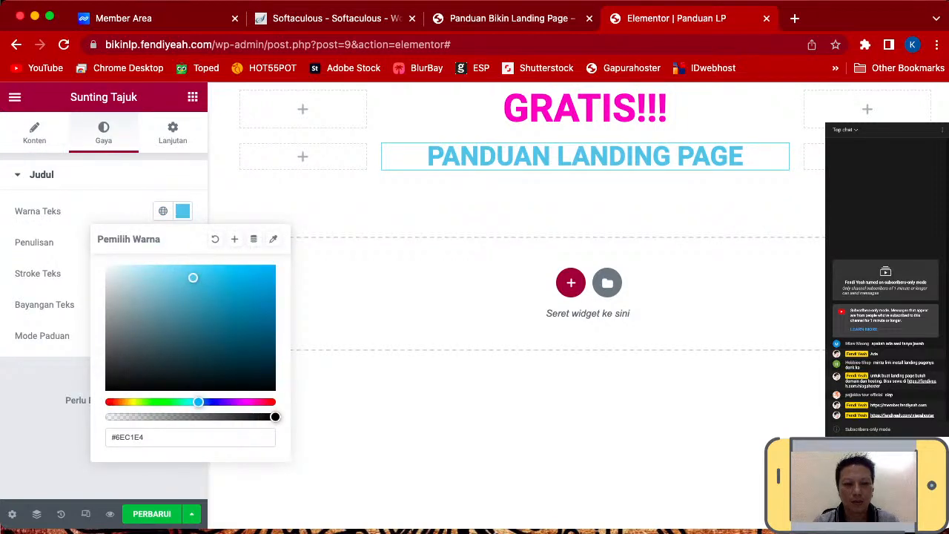
pyautogui.click(266, 387)
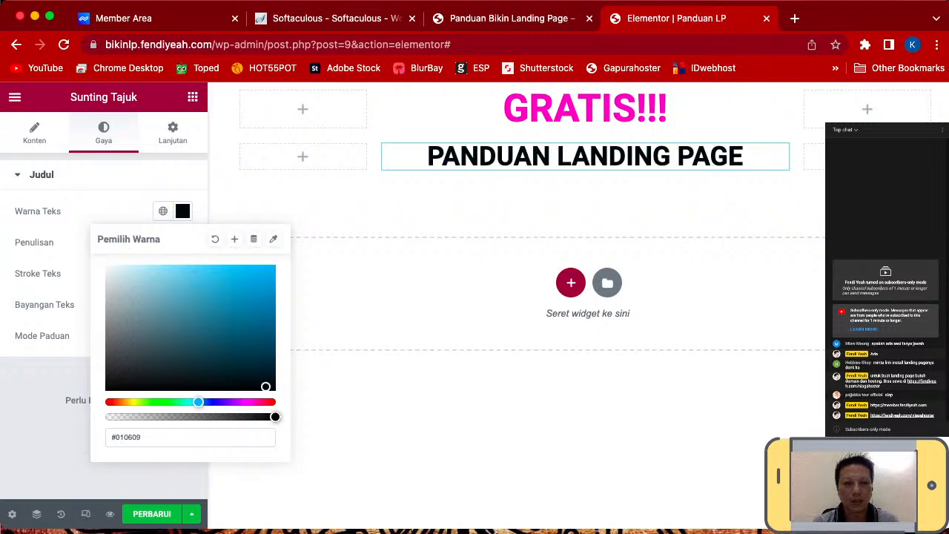
pyautogui.click(182, 211)
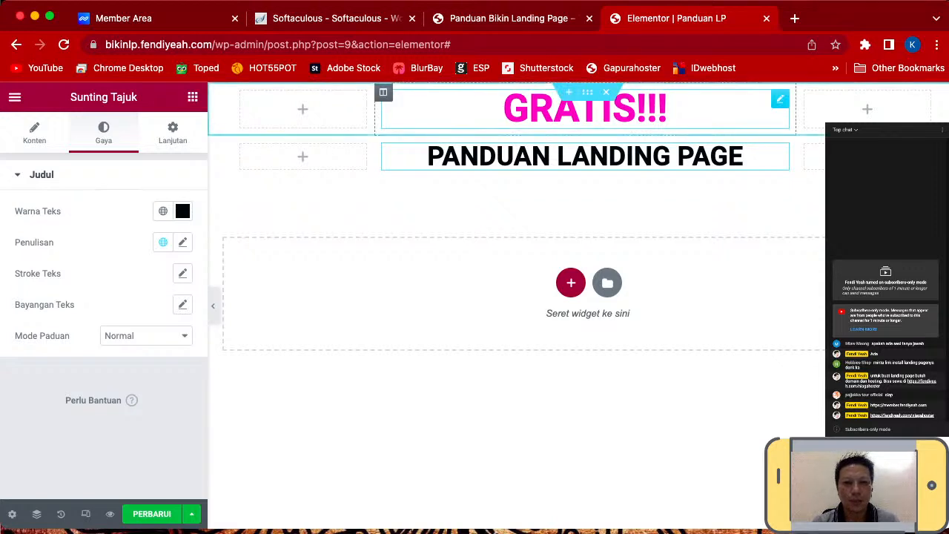
pyautogui.click(671, 109)
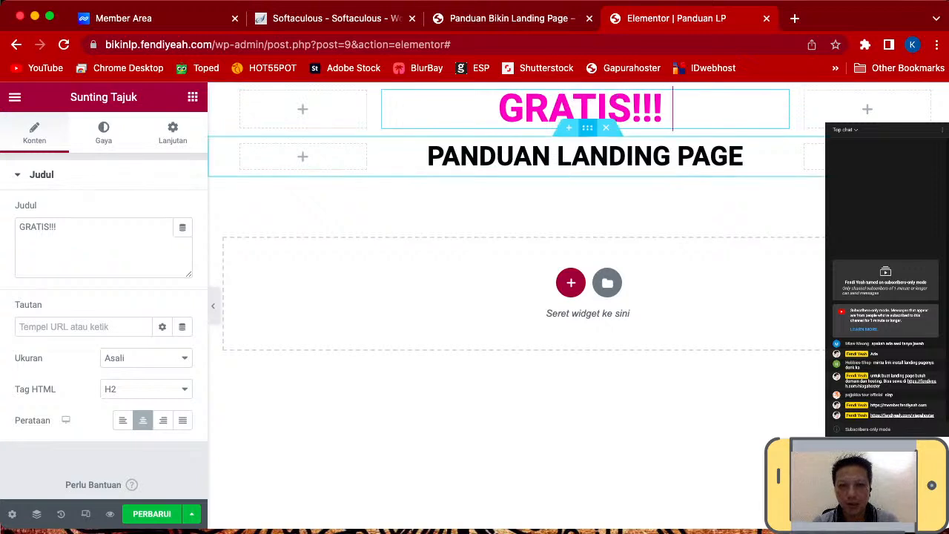
# - Give the GRATIS!!! heading a Fade In Down entrance animation under Lanjutan > Efek Gerakan
pyautogui.click(525, 109)
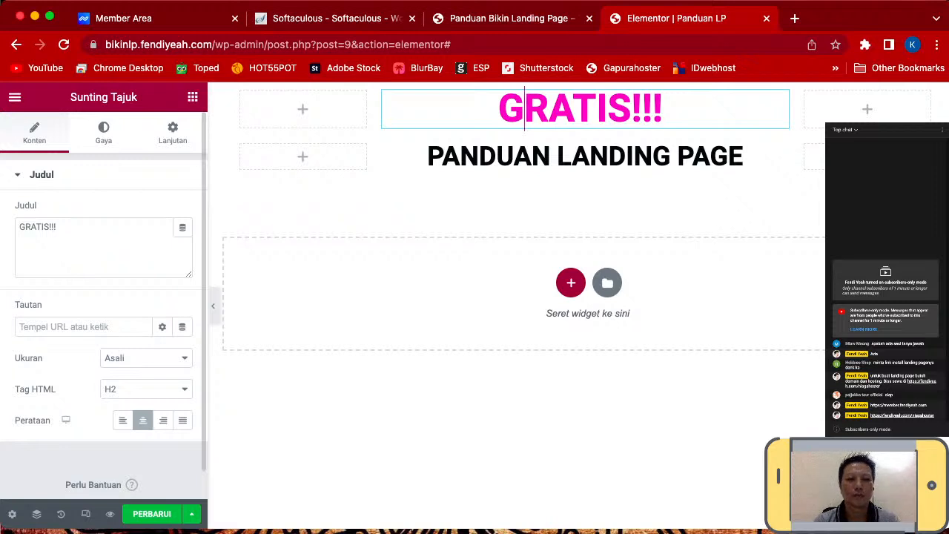
pyautogui.click(104, 134)
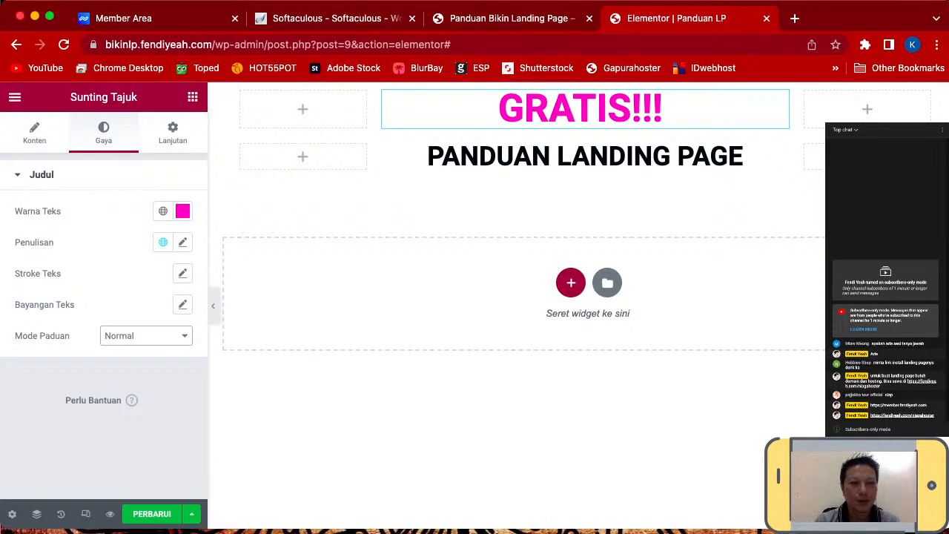
pyautogui.click(173, 132)
pyautogui.scroll(-1, 125, 286)
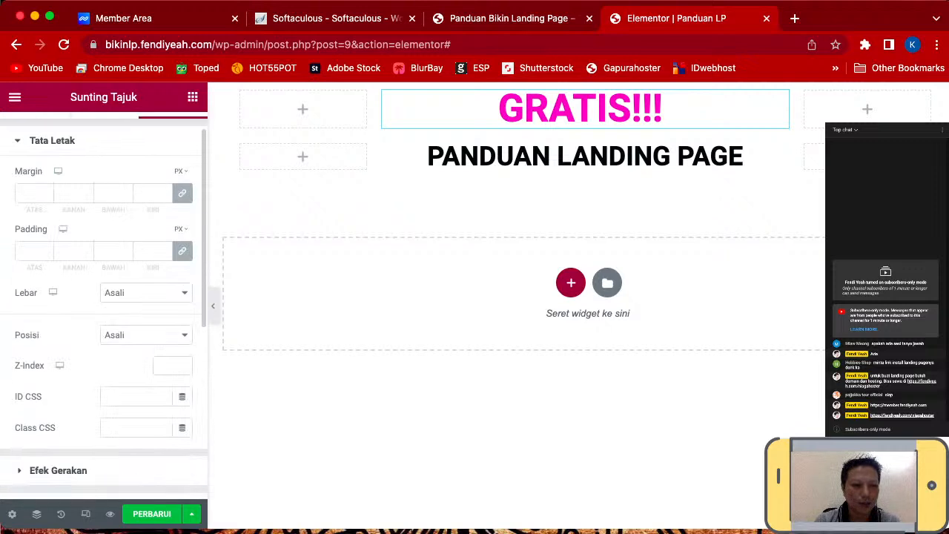
pyautogui.scroll(-2, 125, 285)
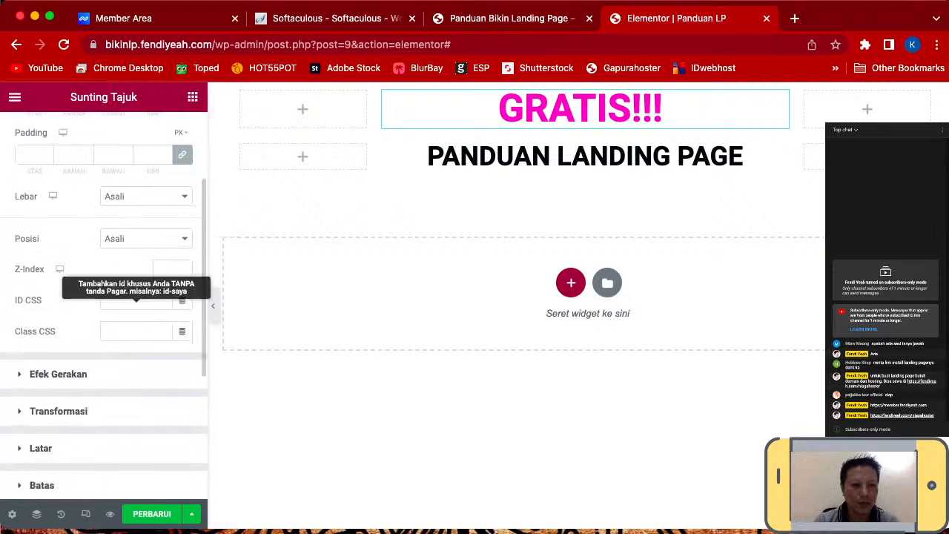
pyautogui.click(58, 375)
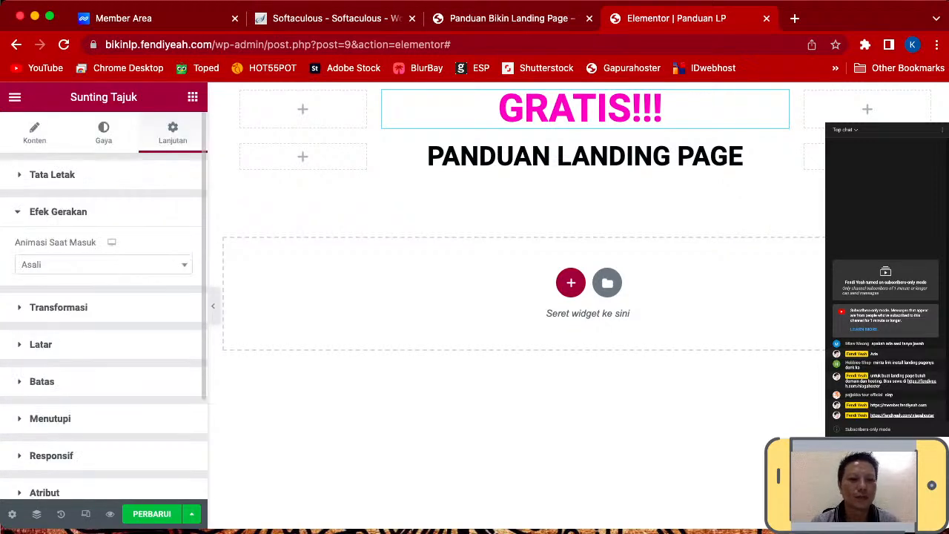
pyautogui.click(104, 264)
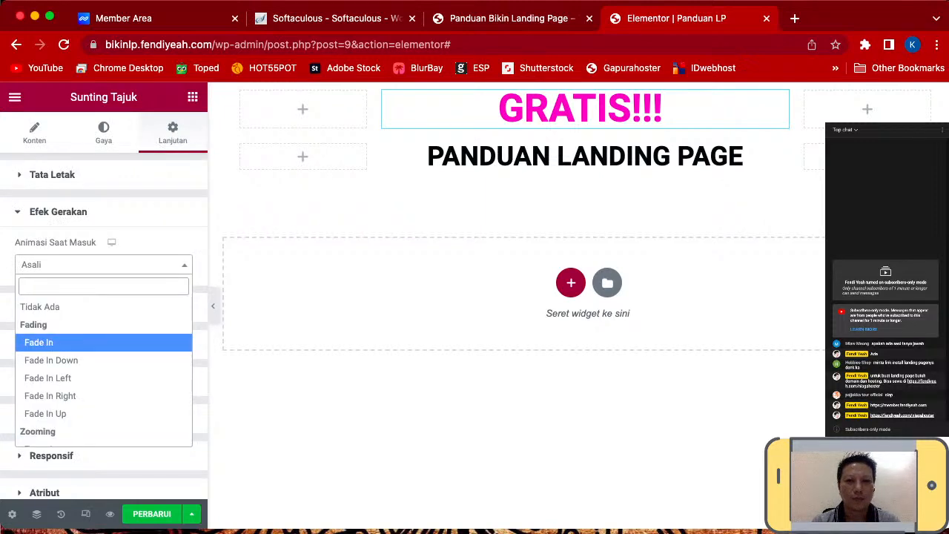
pyautogui.click(38, 343)
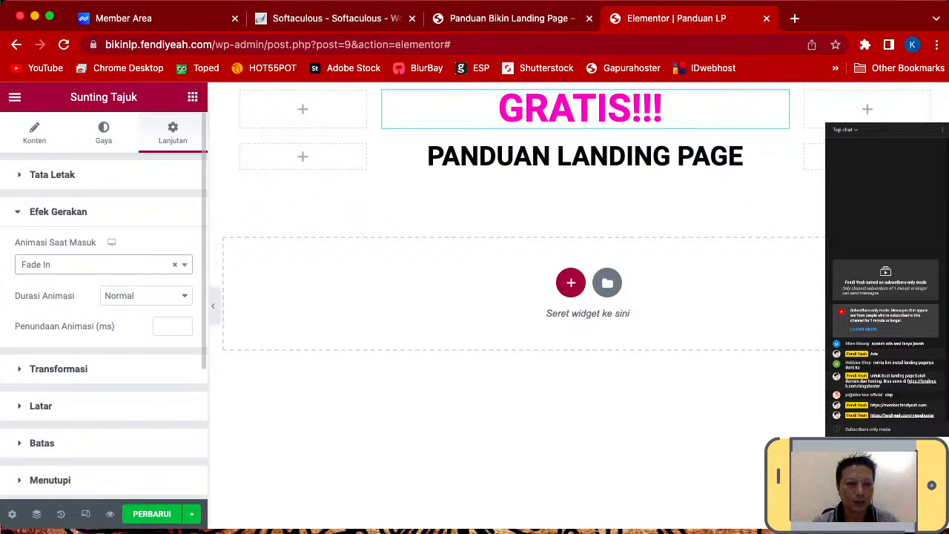
pyautogui.click(97, 264)
pyautogui.click(51, 360)
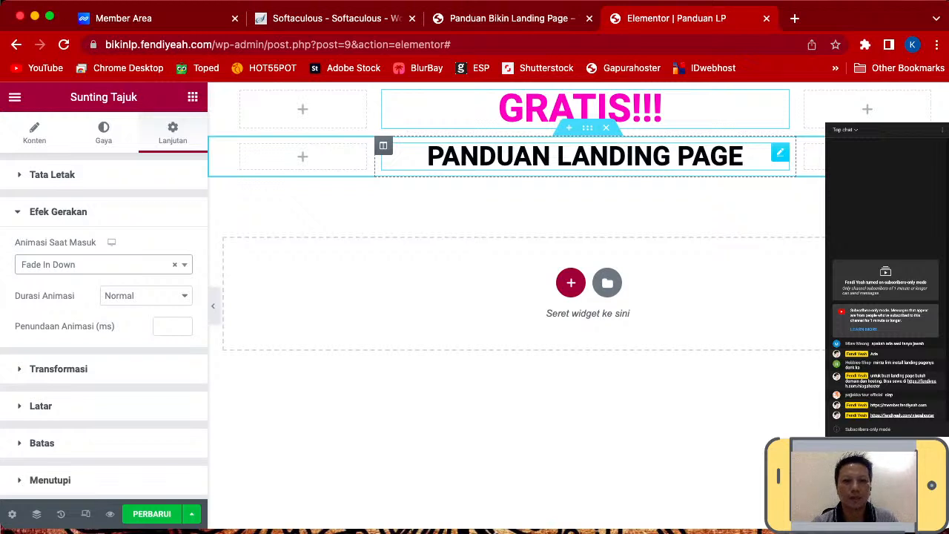
# - Below the PANDUAN LANDING PAGE heading, start a new section to show the Pilih Struktur Anda choices
pyautogui.click(743, 157)
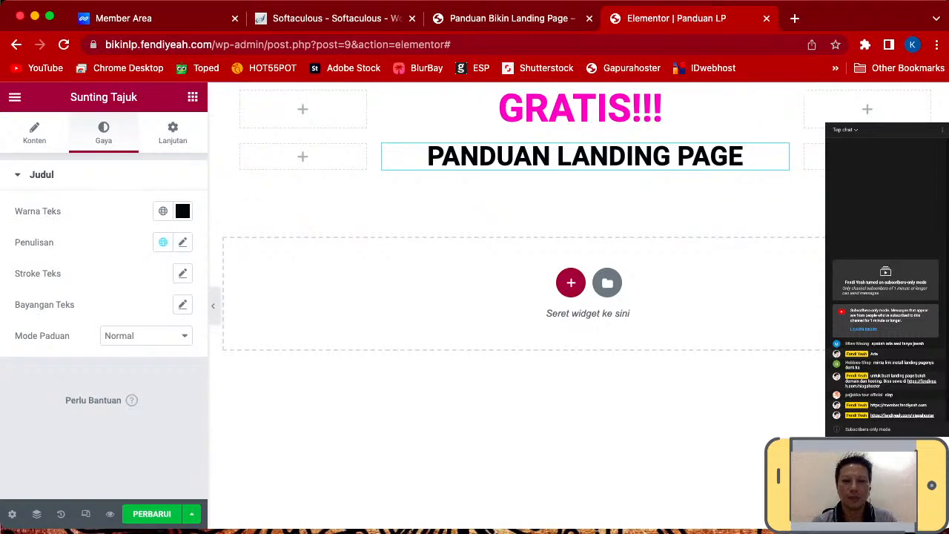
pyautogui.click(173, 133)
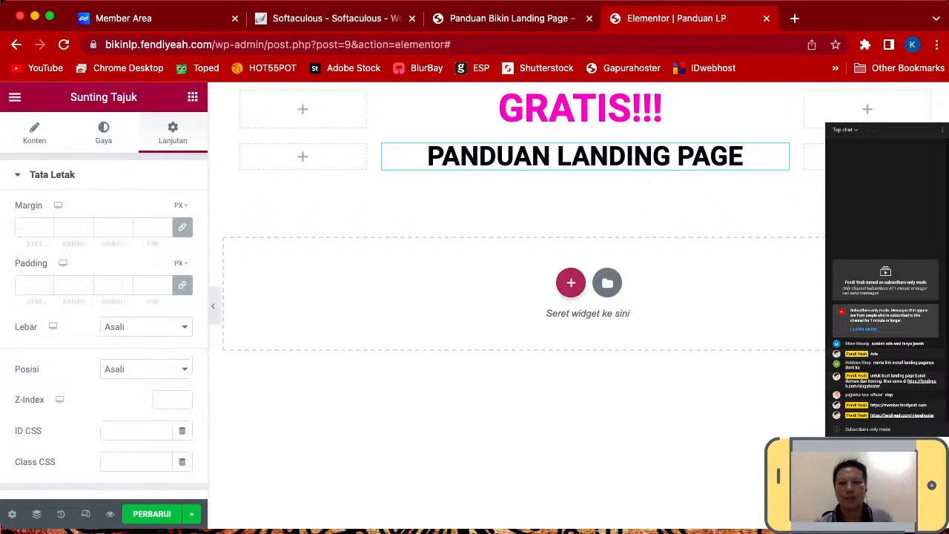
pyautogui.click(571, 283)
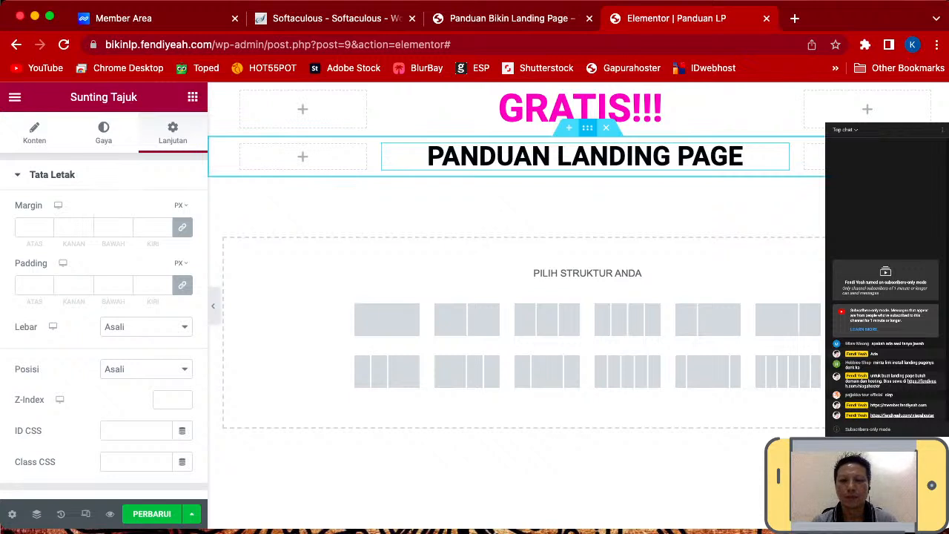
# - Duplicate the PANDUAN LANDING PAGE section and delete the copy's heading, leaving an empty row
pyautogui.rightClick(591, 134)
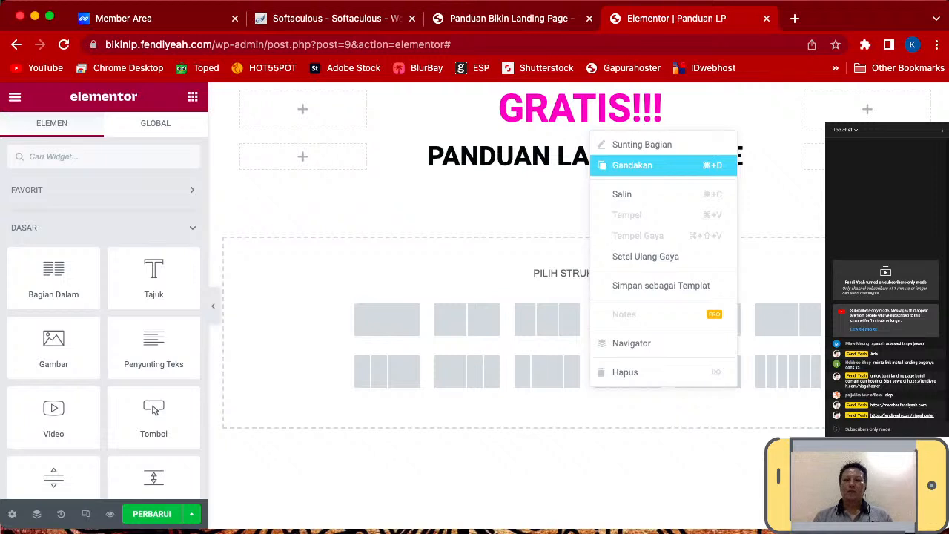
pyautogui.click(633, 166)
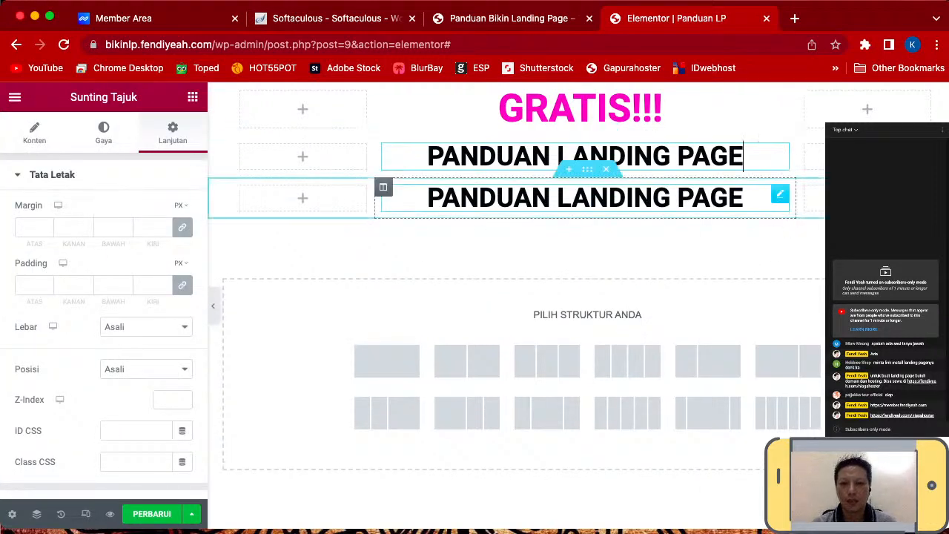
pyautogui.click(585, 198)
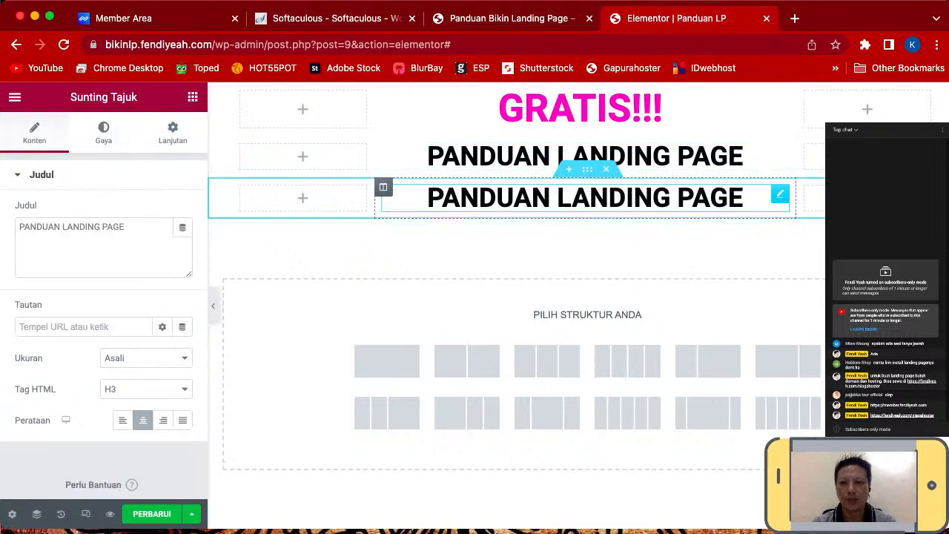
pyautogui.rightClick(706, 204)
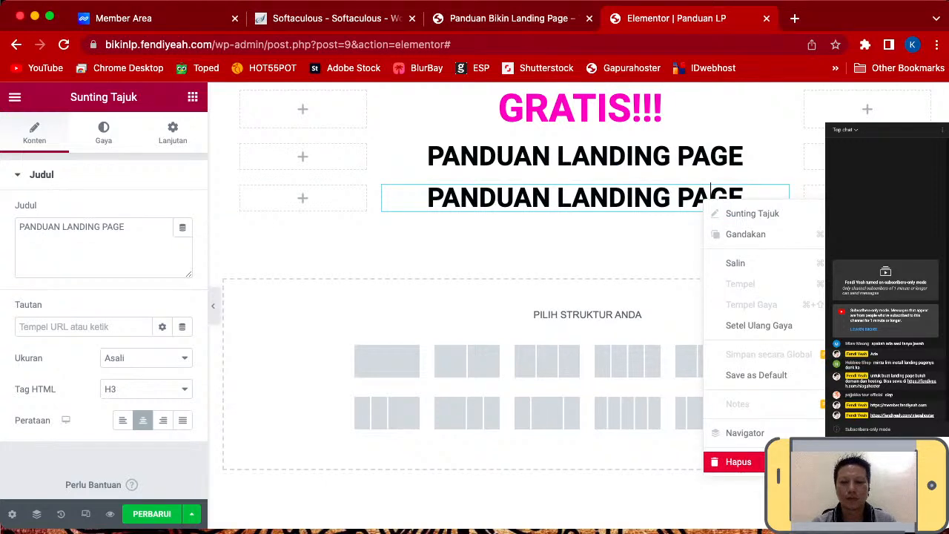
pyautogui.click(738, 462)
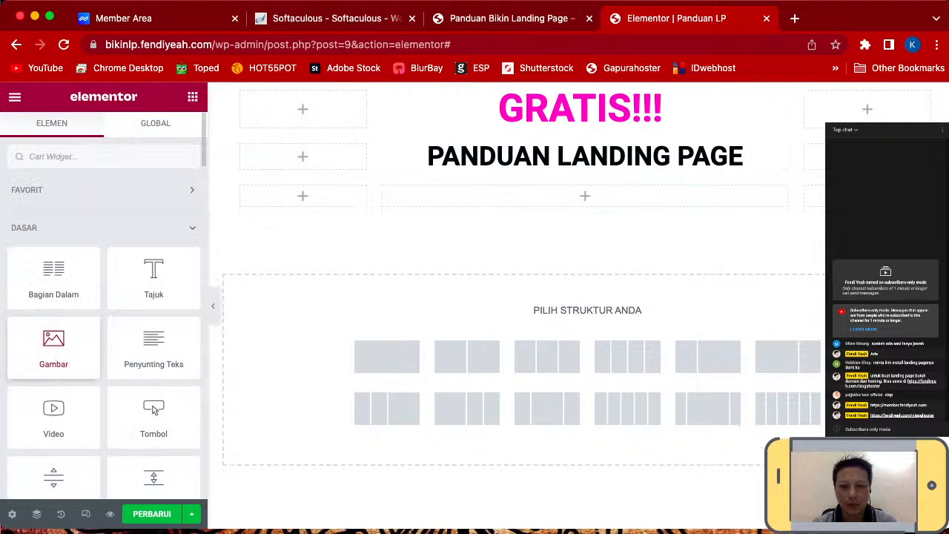
# - Drop a Gambar image widget into the empty middle column and open its media picker
pyautogui.moveTo(54, 349); pyautogui.dragTo(585, 195)
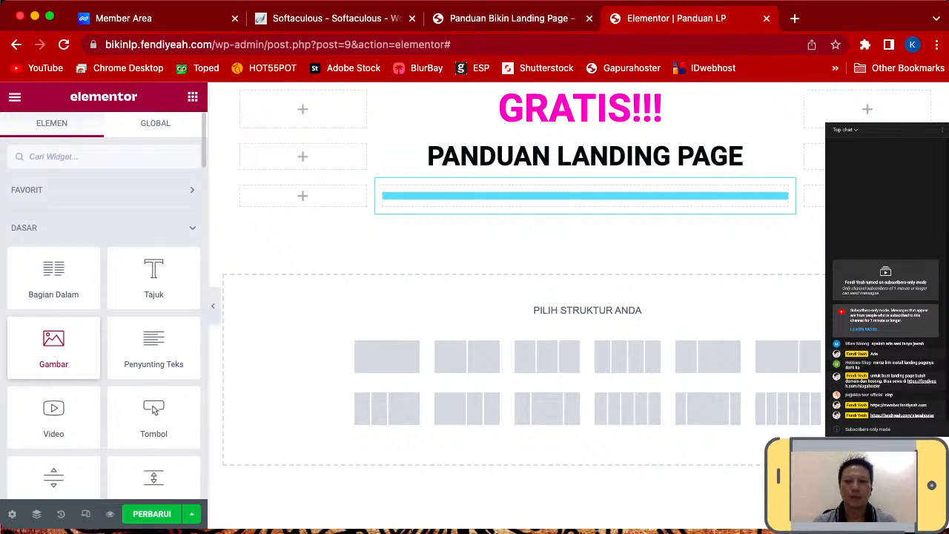
pyautogui.moveTo(62, 347); pyautogui.dragTo(585, 195)
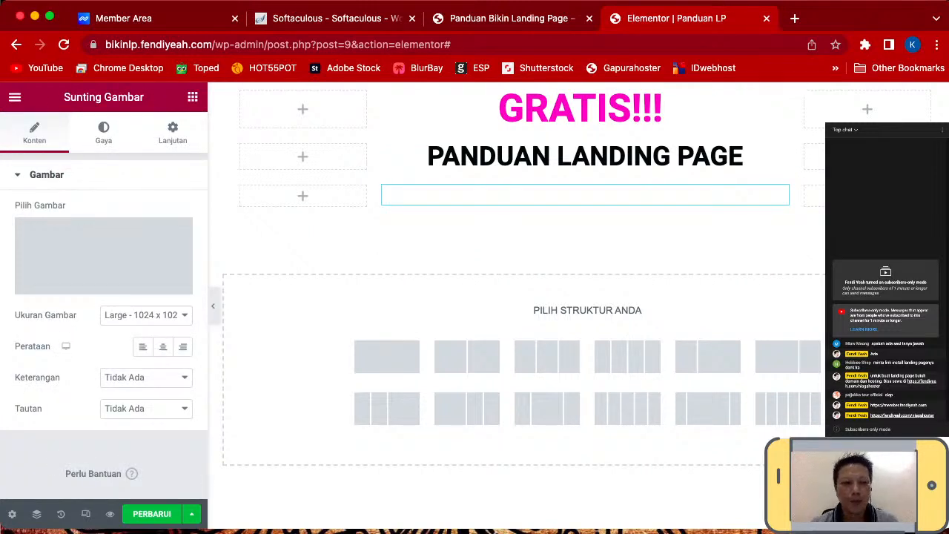
pyautogui.moveTo(103, 257)
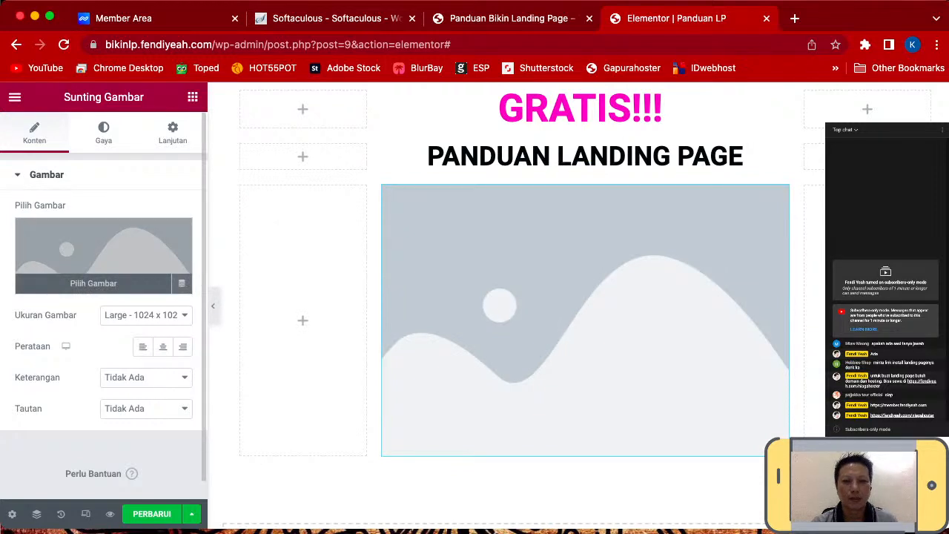
pyautogui.click(104, 257)
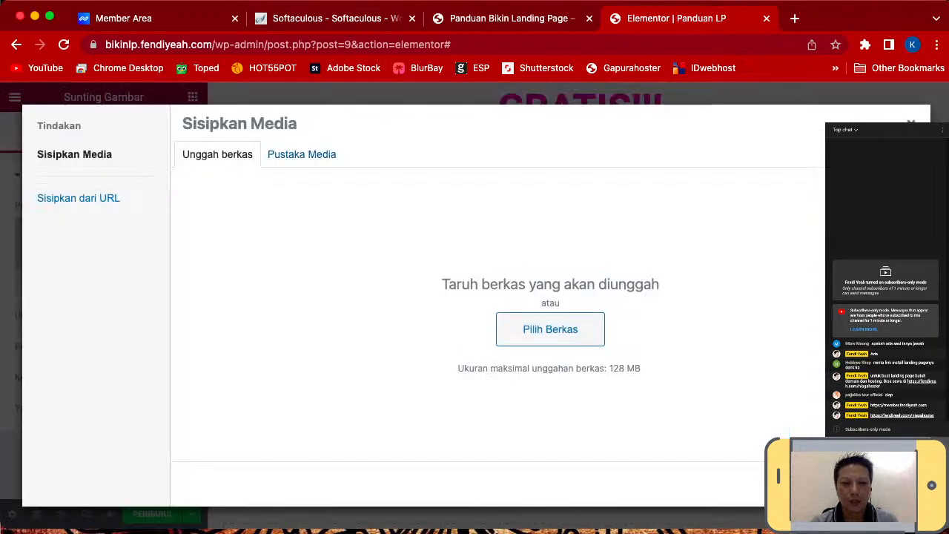
# - Upload IPHONE.png from the computer and insert it into the image widget
pyautogui.click(302, 155)
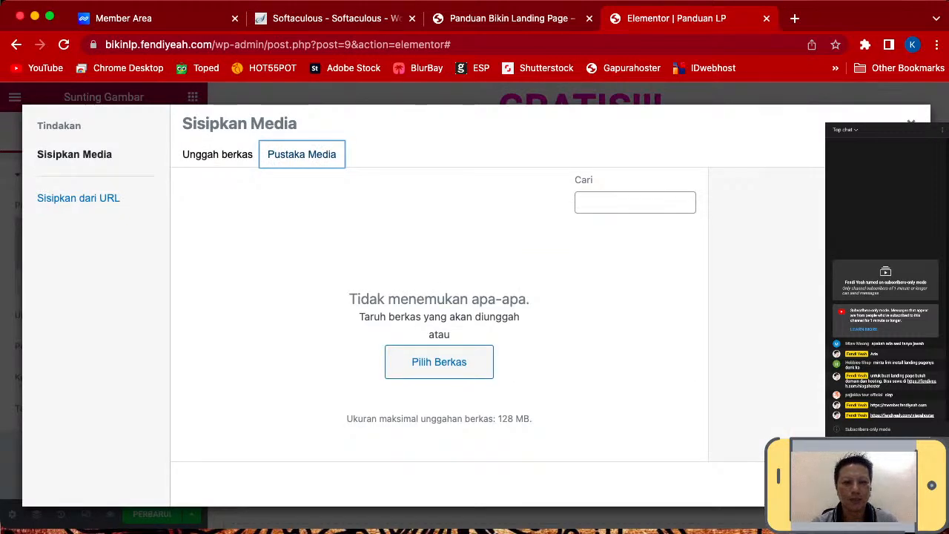
pyautogui.click(217, 155)
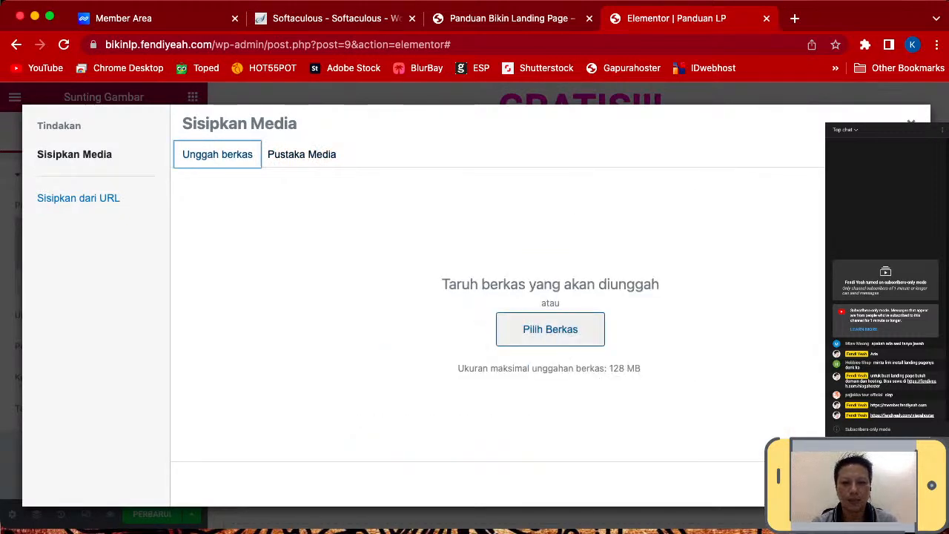
pyautogui.click(550, 329)
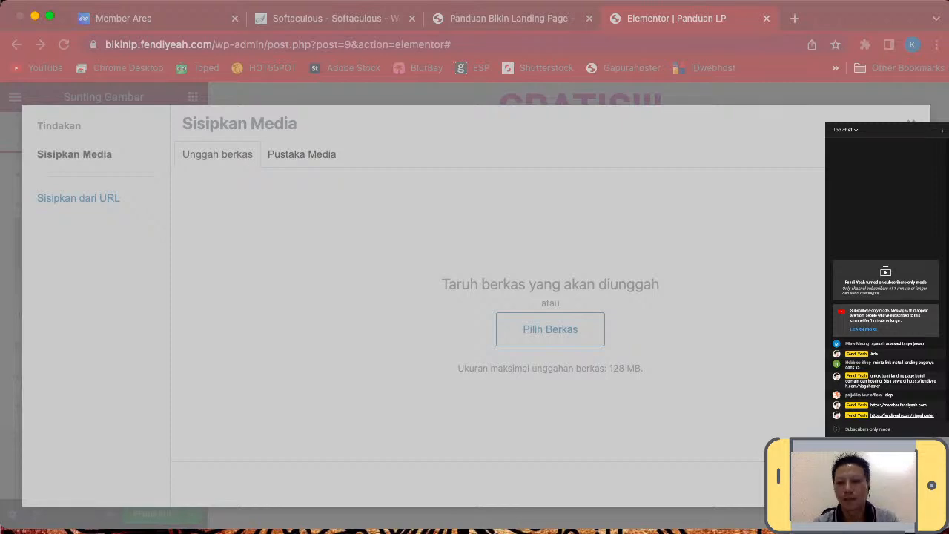
pyautogui.press('Escape')
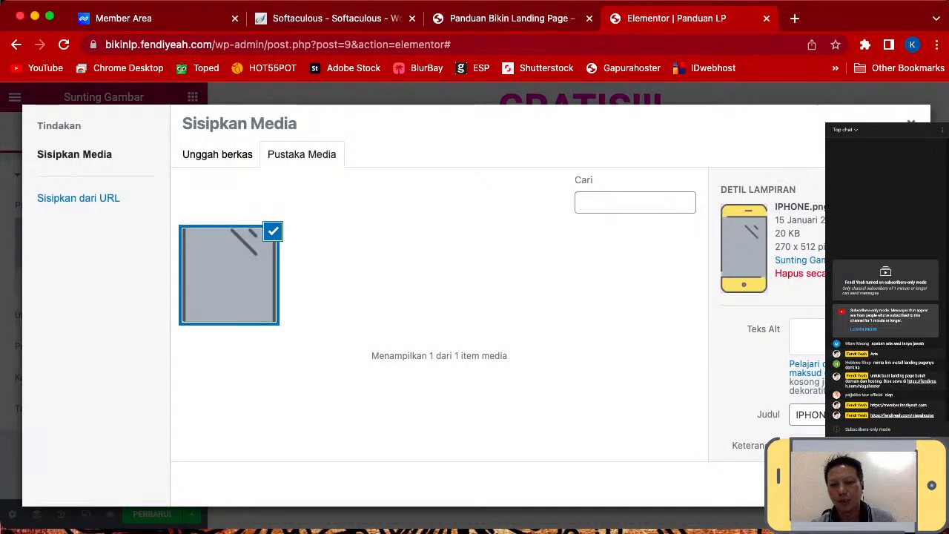
pyautogui.click(878, 484)
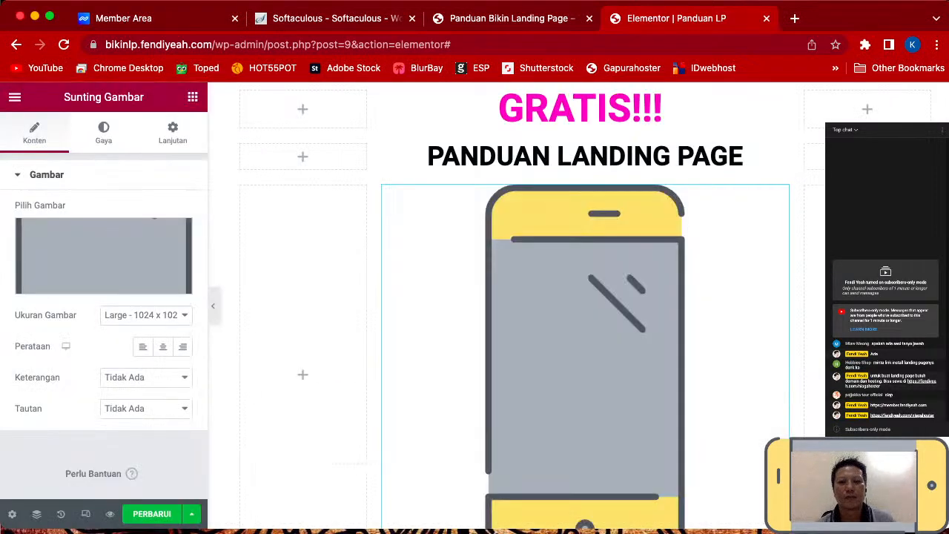
# - Set the phone image to Medium Large size and centre-align it in its column
pyautogui.scroll(-2, 594, 326)
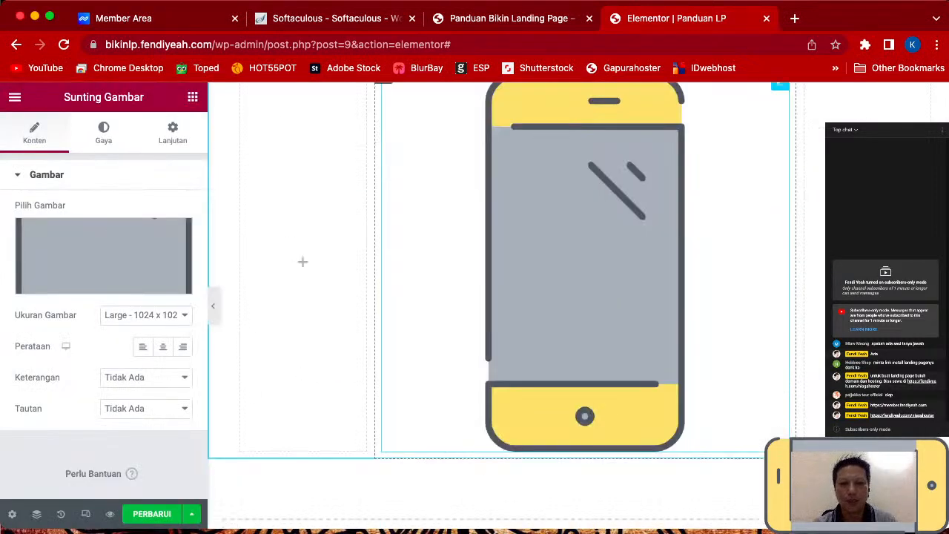
pyautogui.scroll(1, 594, 326)
pyautogui.scroll(-1, 586, 327)
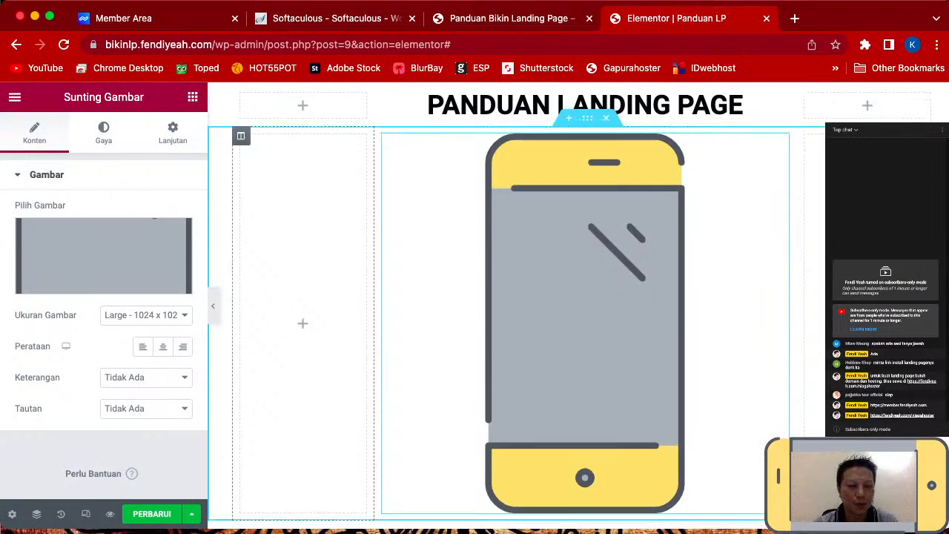
pyautogui.click(146, 315)
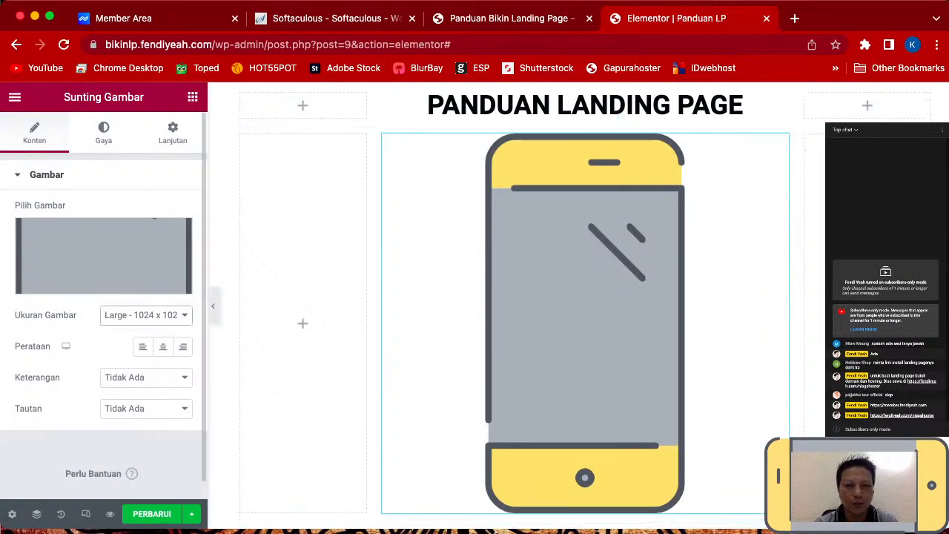
pyautogui.click(141, 300)
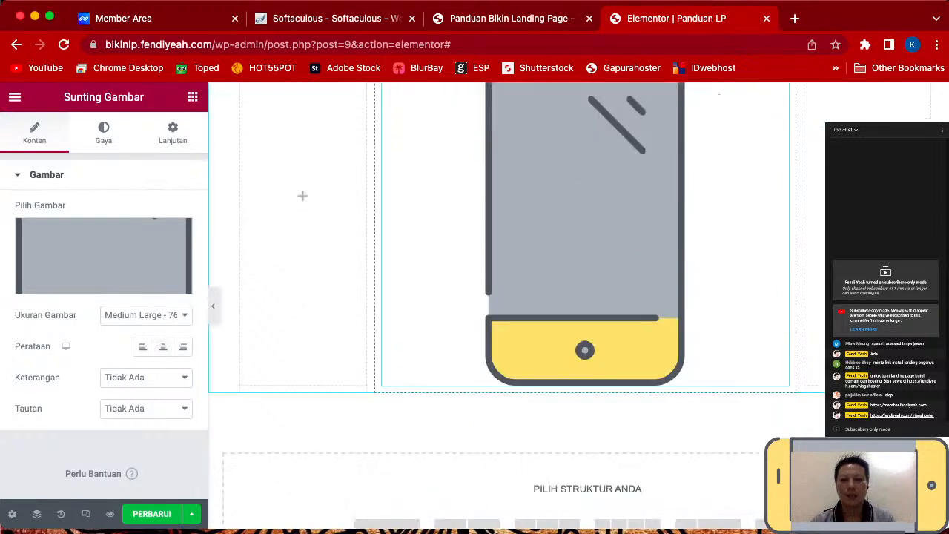
pyautogui.click(163, 346)
pyautogui.scroll(1, 563, 282)
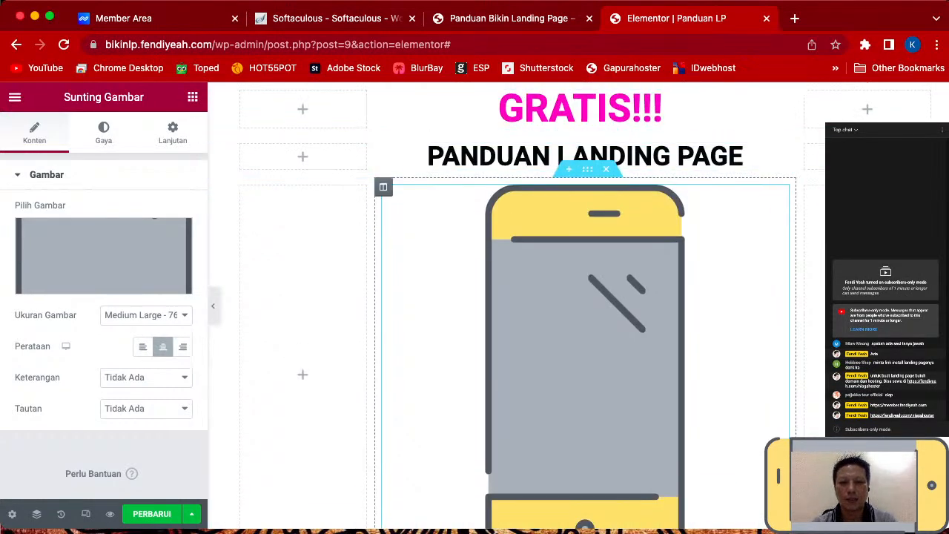
pyautogui.scroll(-1, 586, 311)
pyautogui.scroll(1, 579, 163)
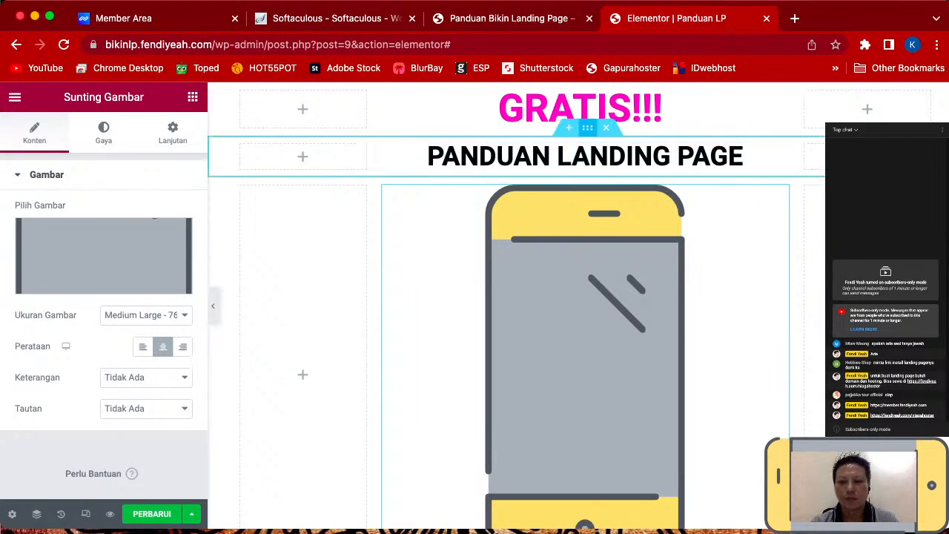
pyautogui.rightClick(588, 131)
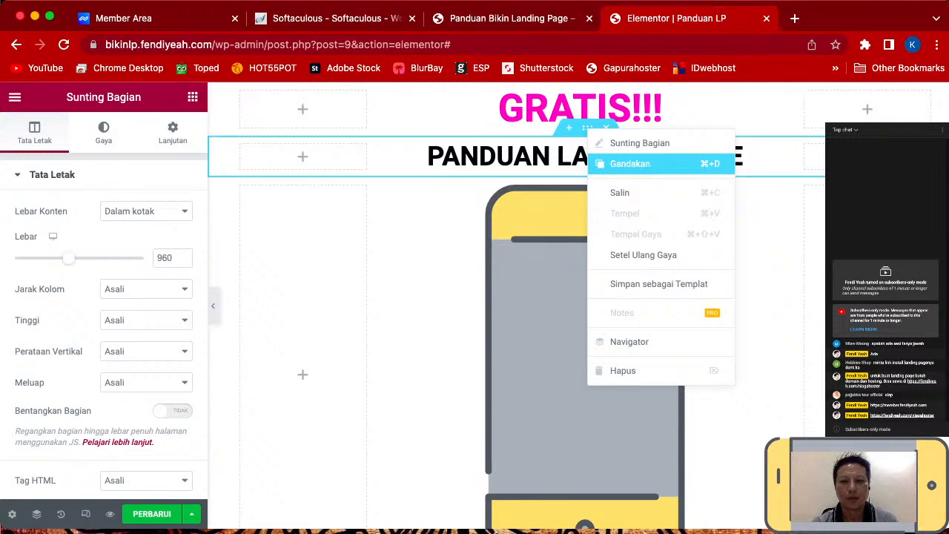
# - Duplicate the heading section again and delete the copied PANDUAN LANDING PAGE heading
pyautogui.click(630, 163)
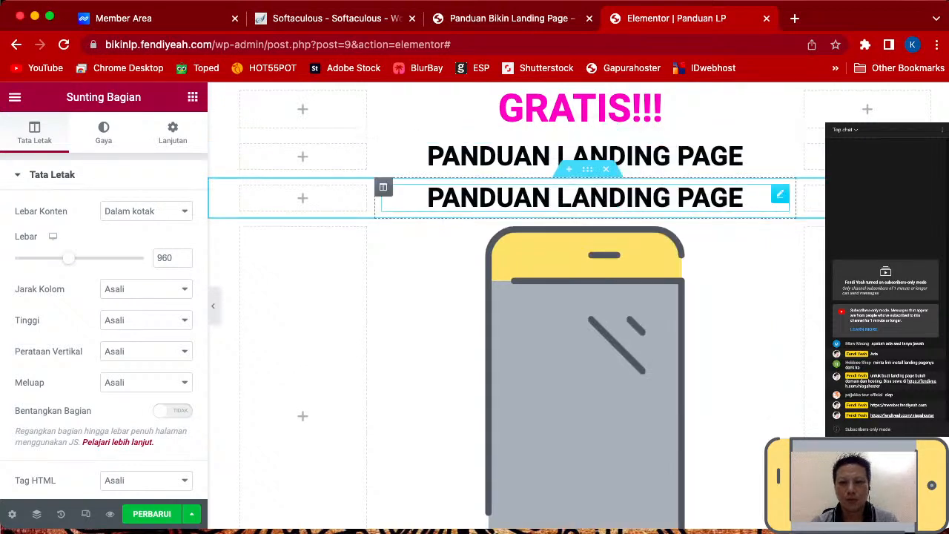
pyautogui.click(613, 199)
pyautogui.rightClick(613, 205)
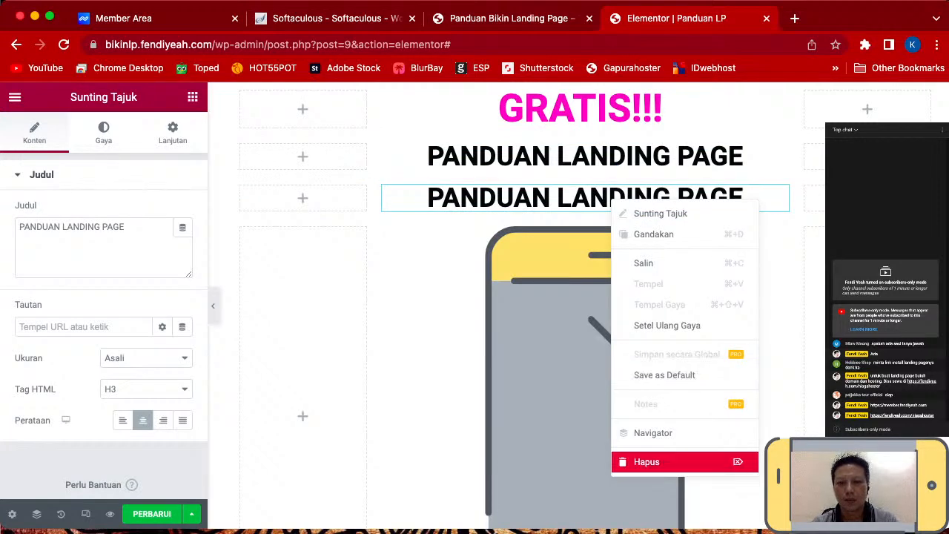
pyautogui.click(647, 461)
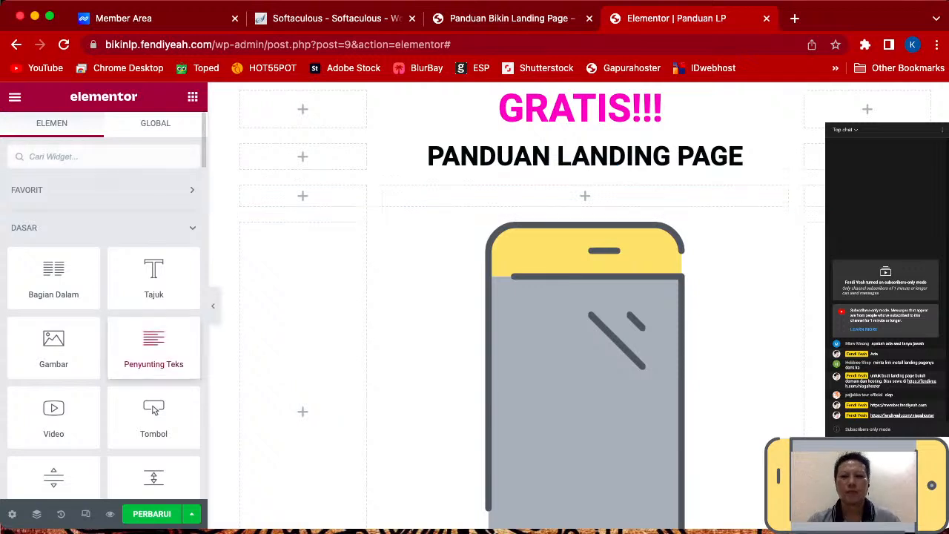
# - Drop a Penyunting Teks widget with Lorem ipsum into the empty row under the heading
pyautogui.moveTo(153, 349); pyautogui.dragTo(523, 170)
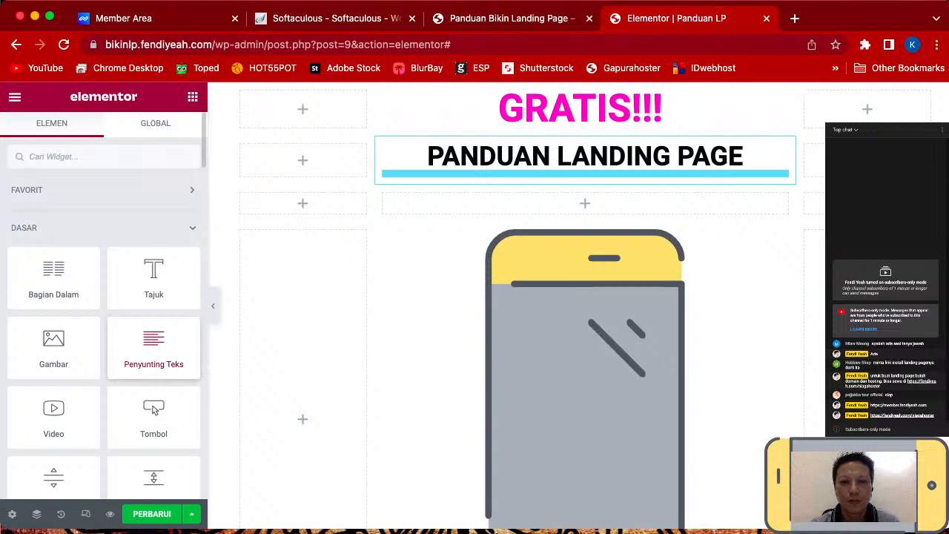
pyautogui.moveTo(523, 171); pyautogui.dragTo(579, 199)
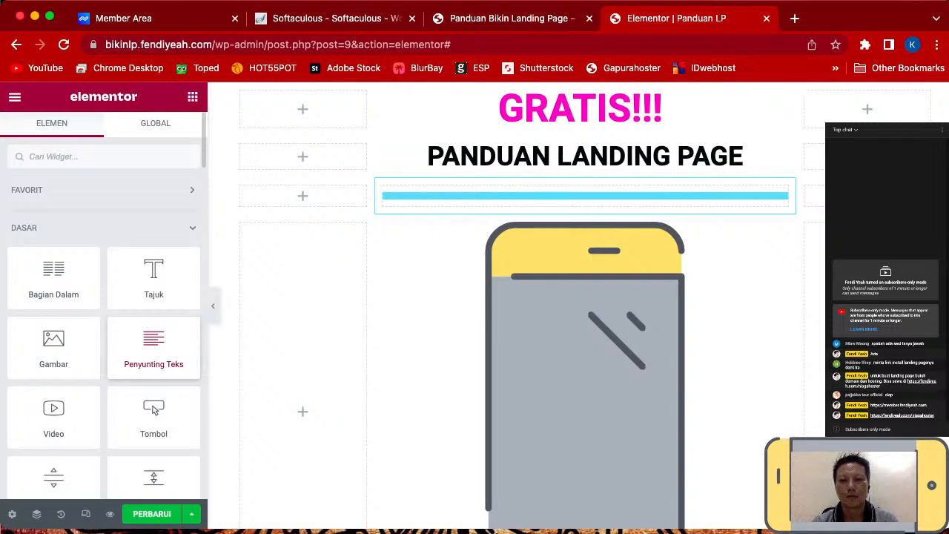
pyautogui.moveTo(153, 349); pyautogui.dragTo(585, 196)
pyautogui.moveTo(153, 348); pyautogui.dragTo(585, 196)
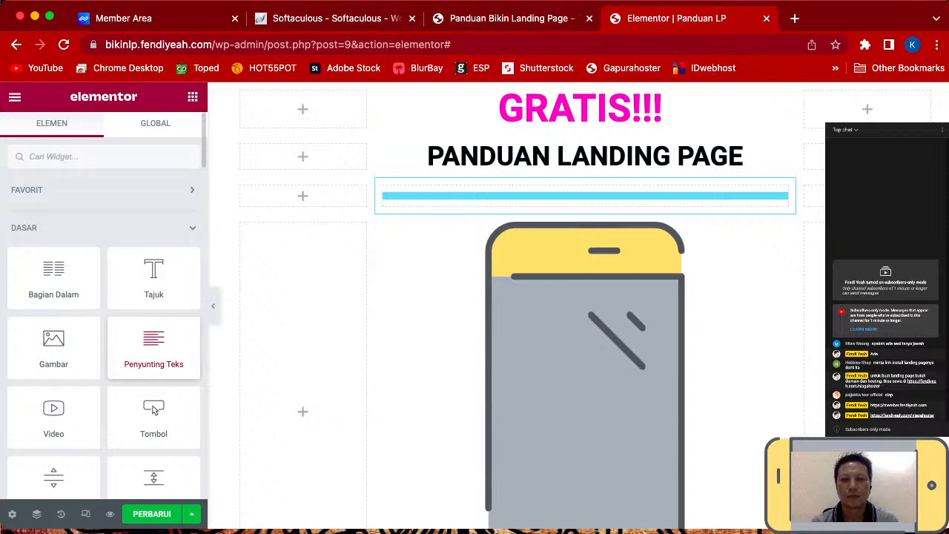
pyautogui.scroll(-3, 585, 305)
pyautogui.scroll(3, 585, 306)
pyautogui.moveTo(585, 195); pyautogui.dragTo(585, 196)
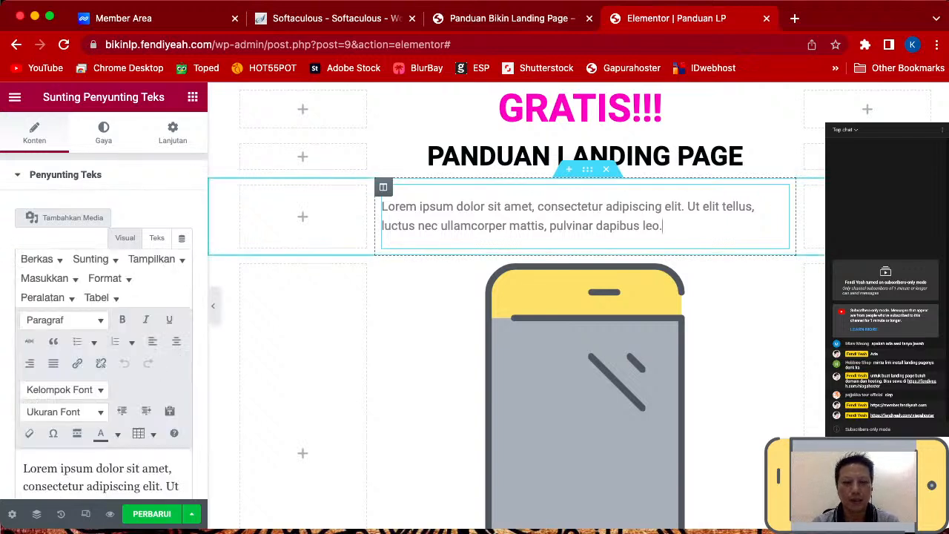
# - Replace the Lorem ipsum with 'Cara Membuat Landing Page, Step by Step. Mulai dari Nol. Tanpa Perlu Mengerti Bahasa Pemrograman'
pyautogui.scroll(-3, 111, 341)
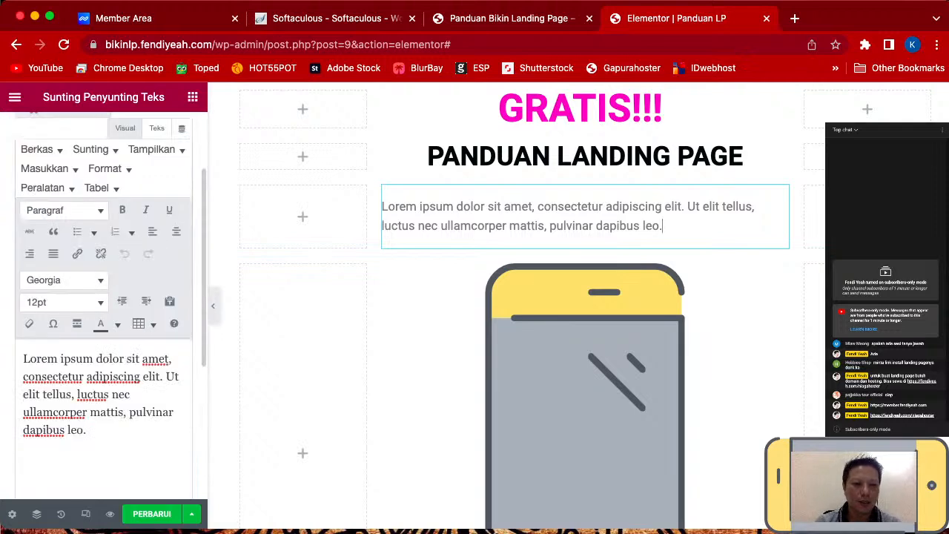
pyautogui.moveTo(87, 431); pyautogui.dragTo(23, 359)
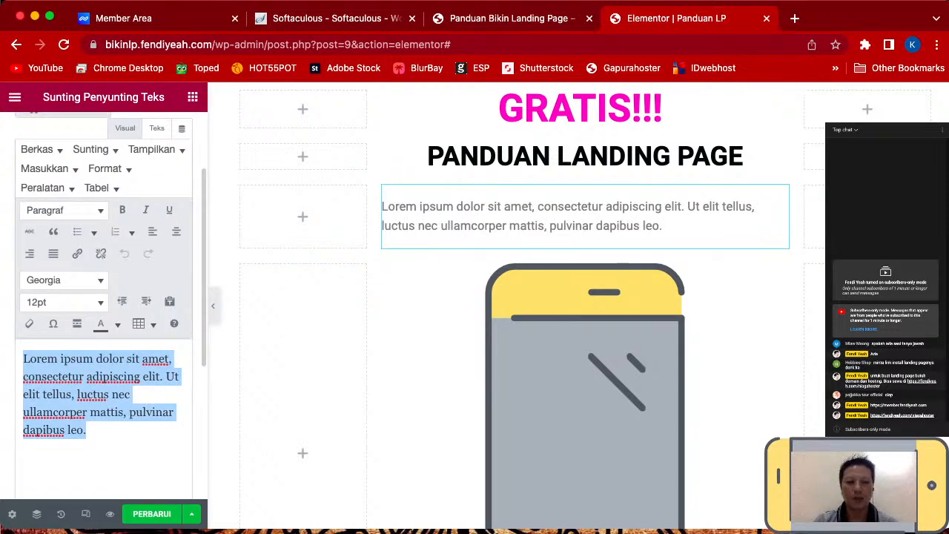
pyautogui.press('BackSpace')
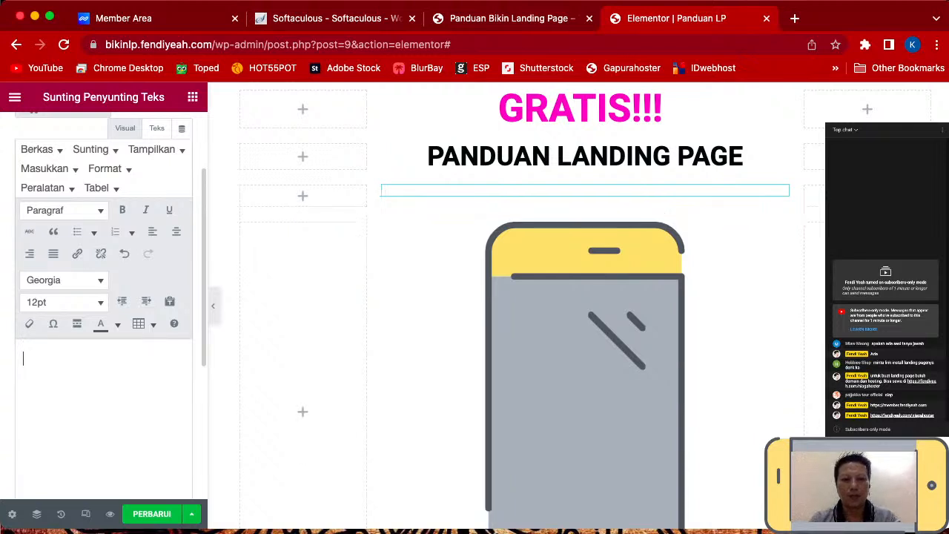
pyautogui.write('CARA')
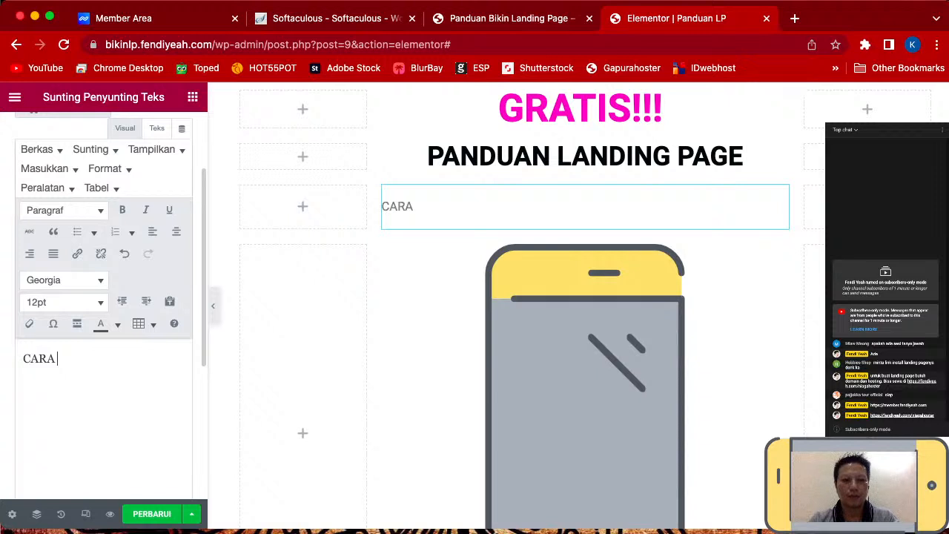
pyautogui.press('BackSpace')
pyautogui.press('BackSpace')
pyautogui.press('BackSpace')
pyautogui.press('BackSpace')
pyautogui.press('BackSpace')
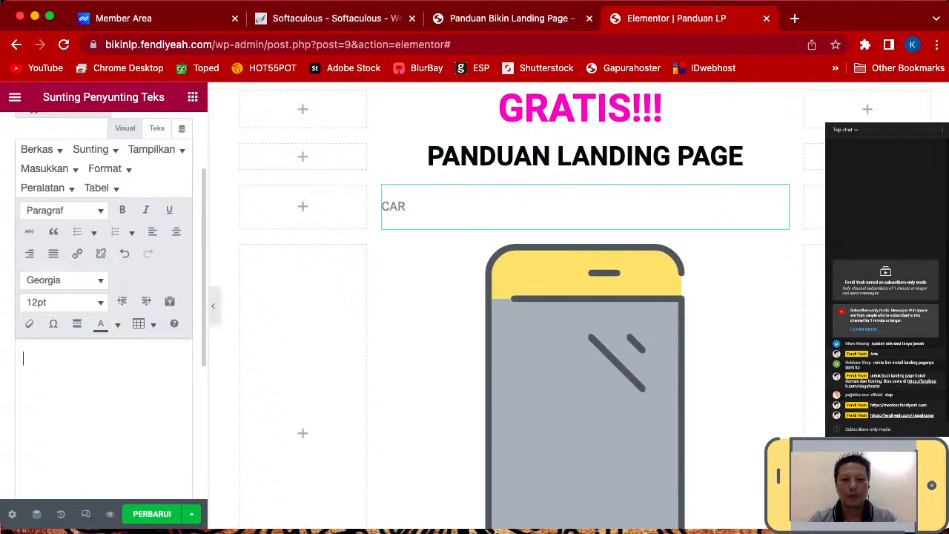
pyautogui.write('Cara M')
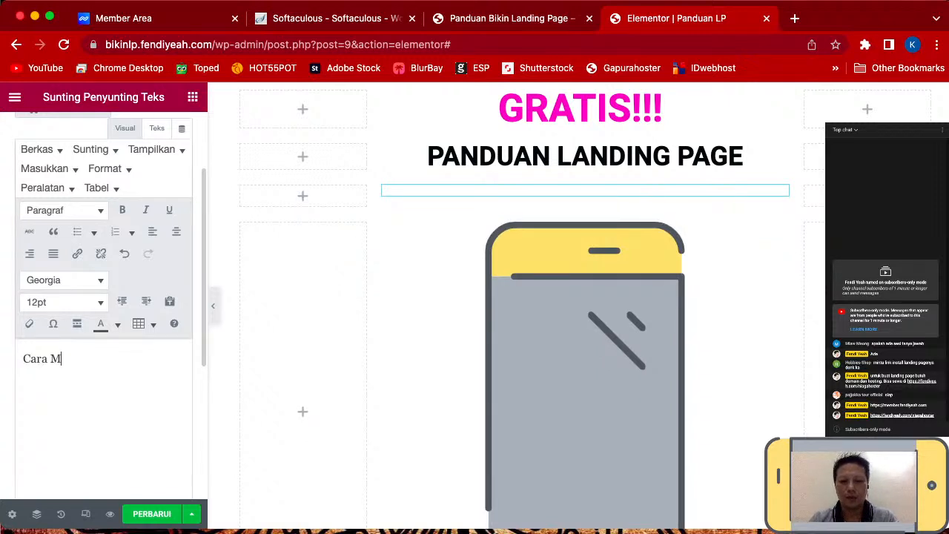
pyautogui.write('embuat La')
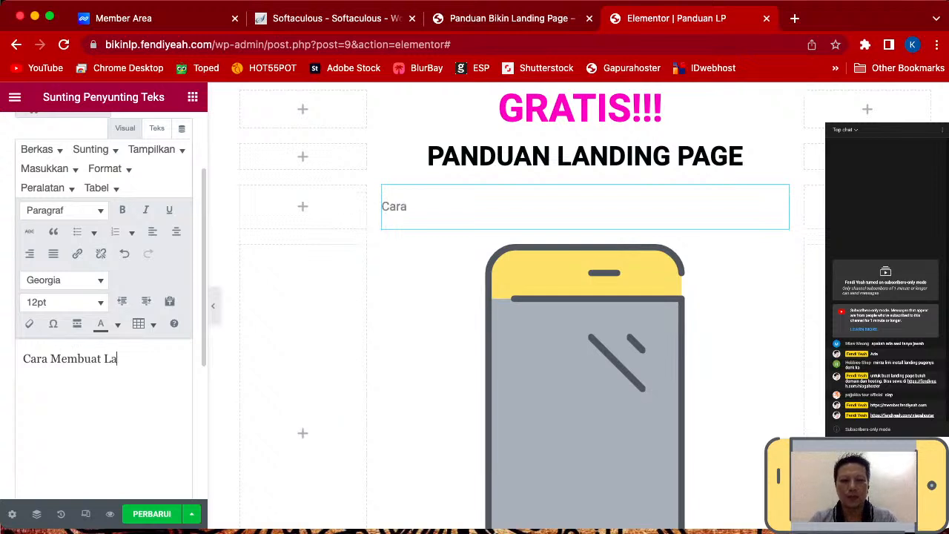
pyautogui.write('nding Page')
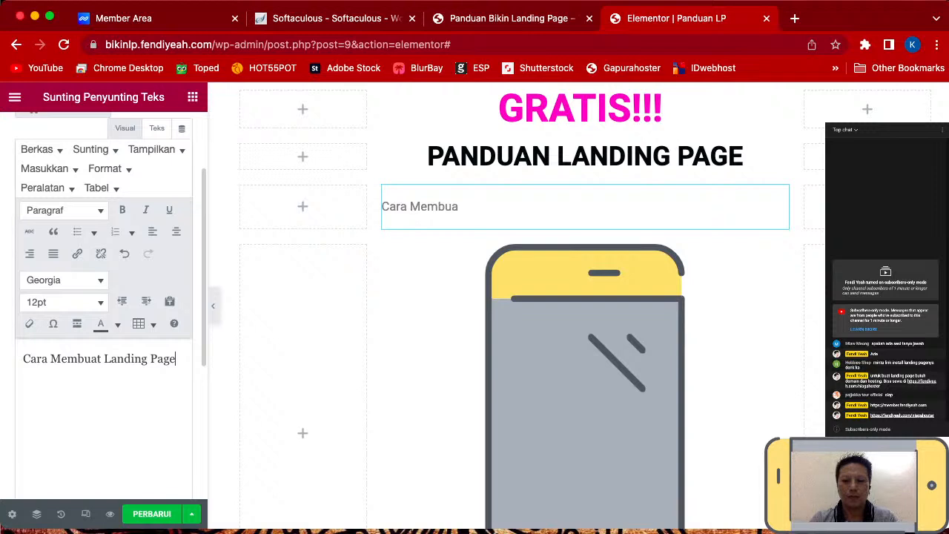
pyautogui.write(', Step ')
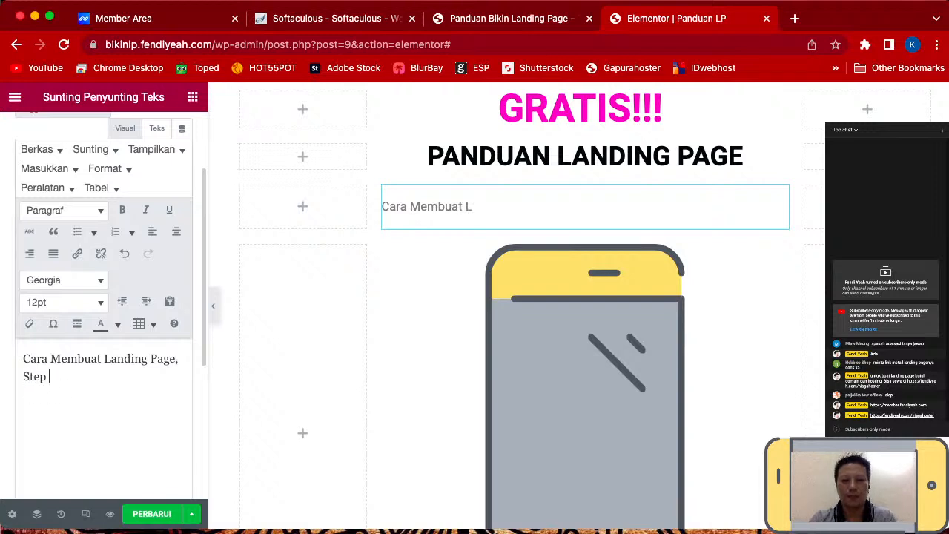
pyautogui.write('by Step. M')
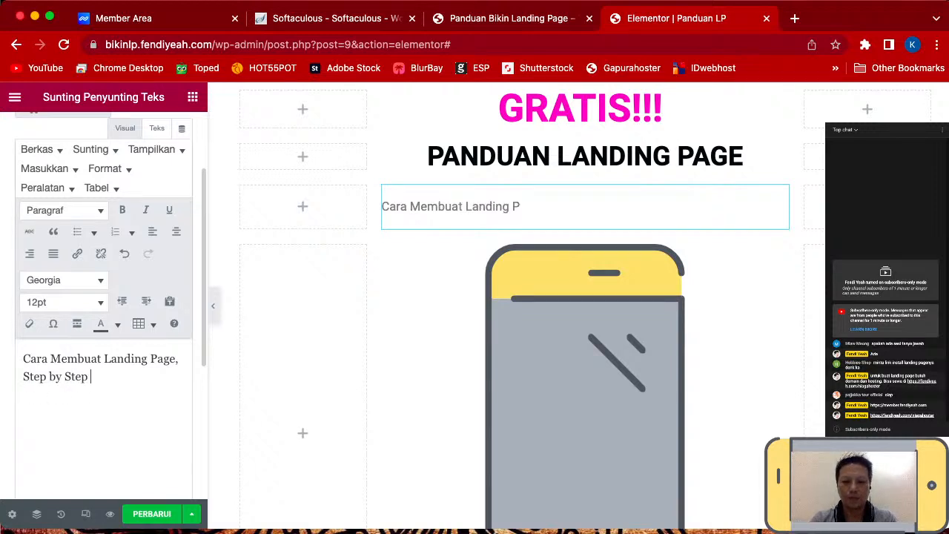
pyautogui.write('ulai ')
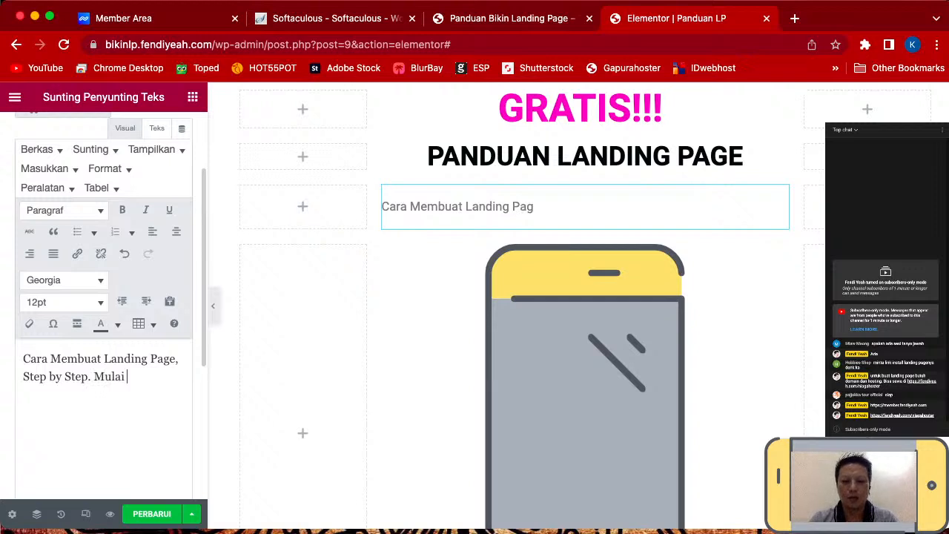
pyautogui.write('dari Nol')
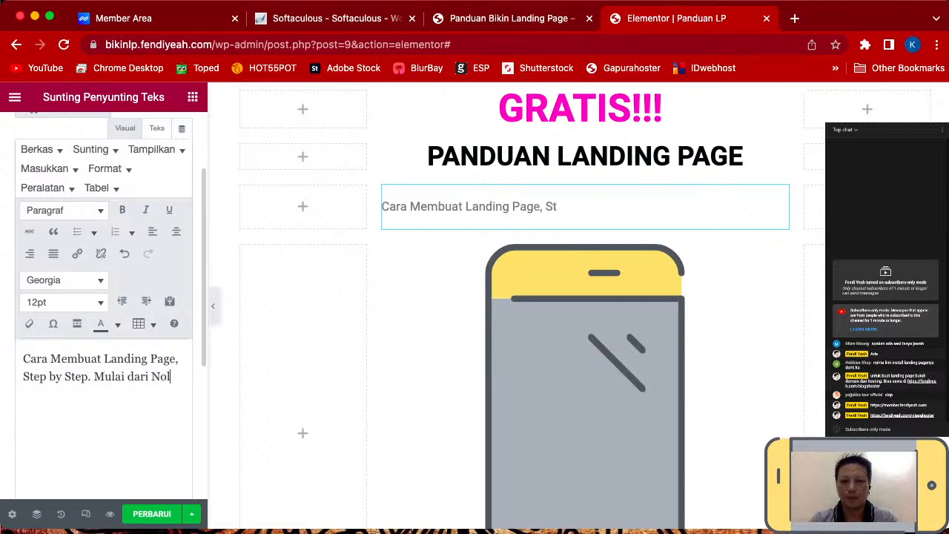
pyautogui.write('. T')
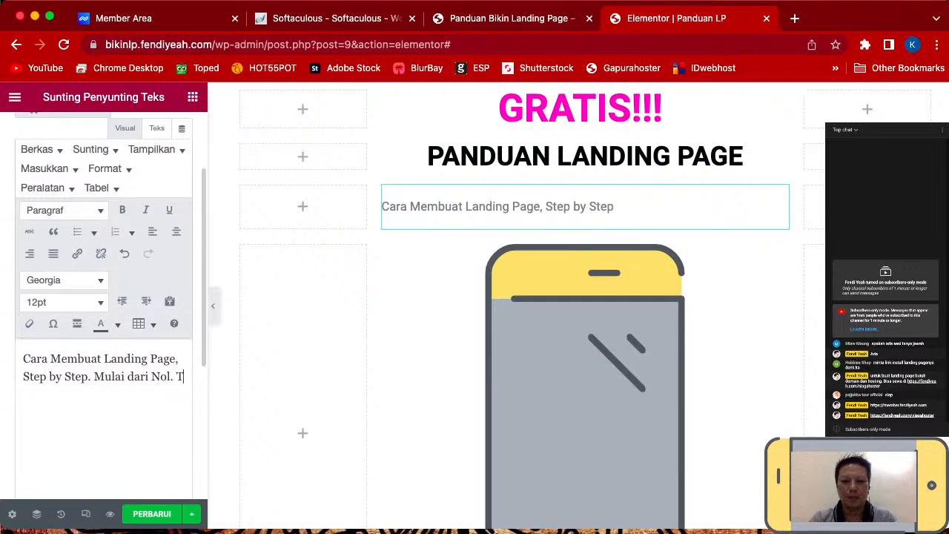
pyautogui.write('anpa Perlu ')
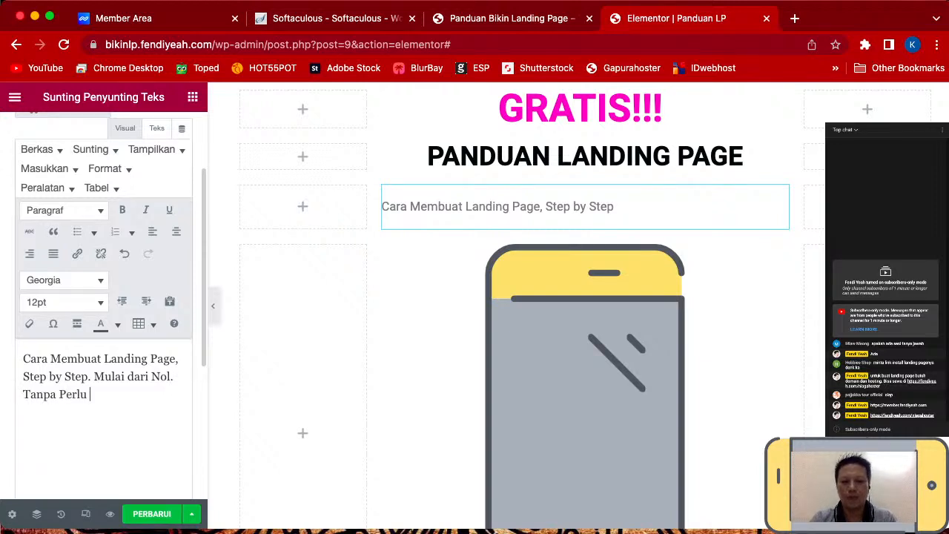
pyautogui.write('Mengerti Bahasa Pemb')
pyautogui.press('BackSpace')
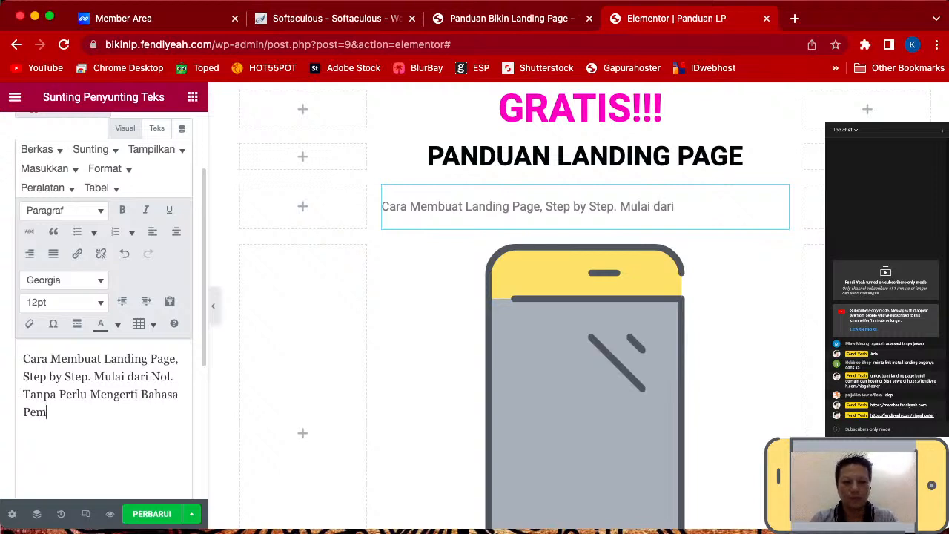
pyautogui.write('rograman')
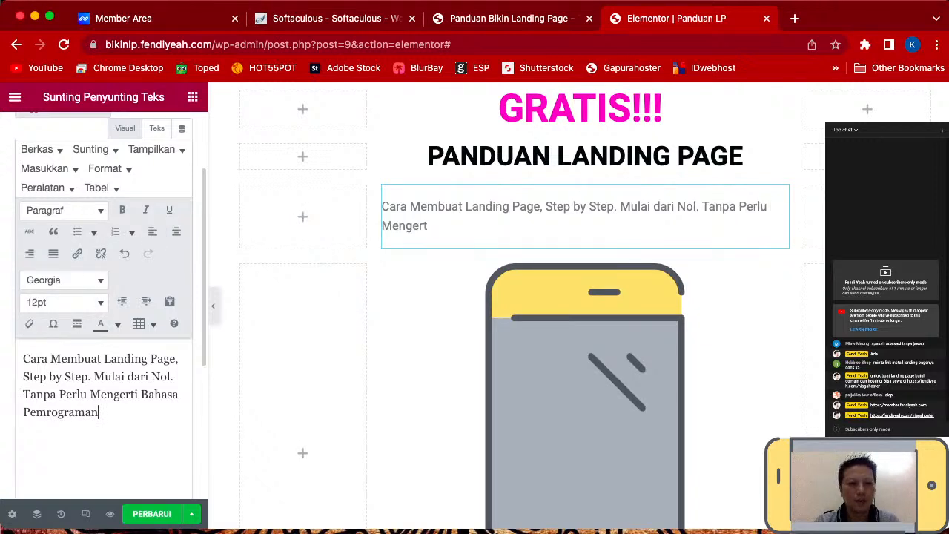
pyautogui.moveTo(100, 412); pyautogui.dragTo(23, 359)
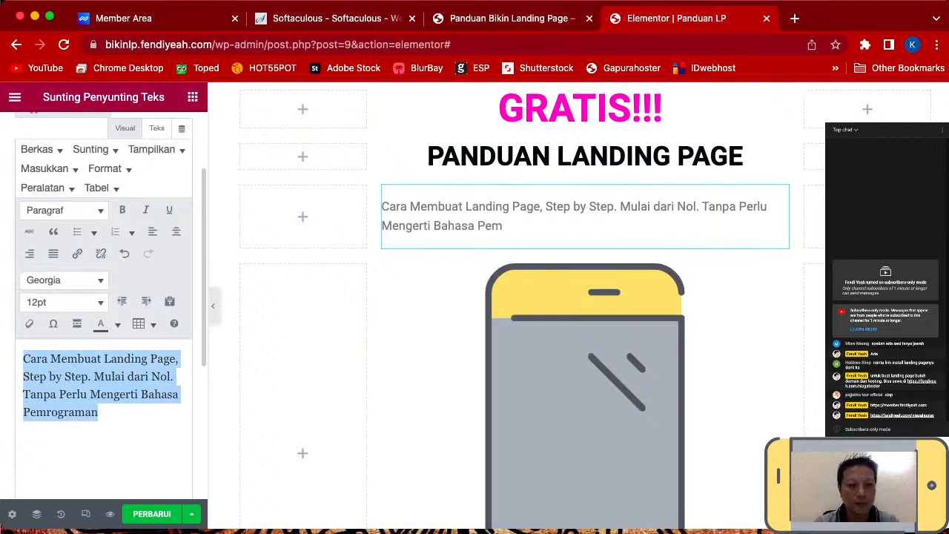
# - Format the subtitle as centred, bold, 14pt black text
pyautogui.click(176, 232)
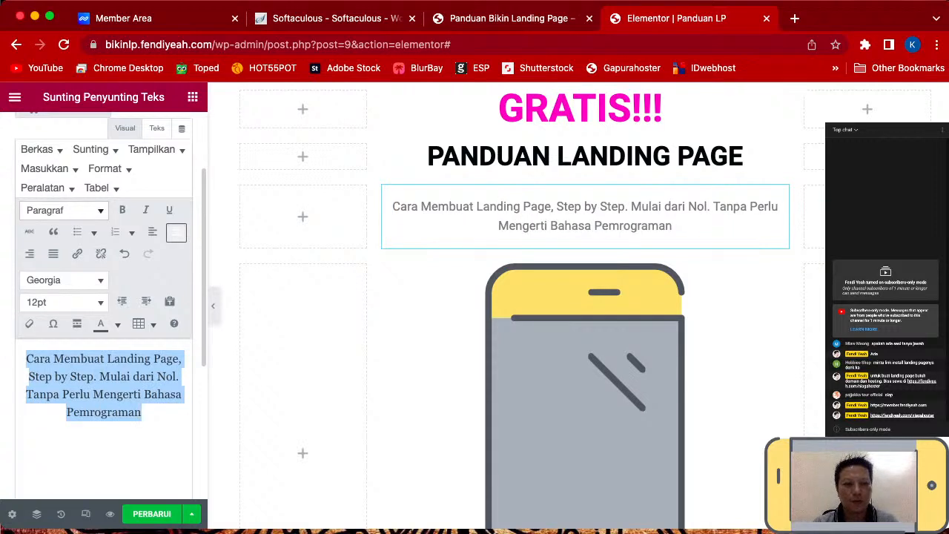
pyautogui.click(63, 302)
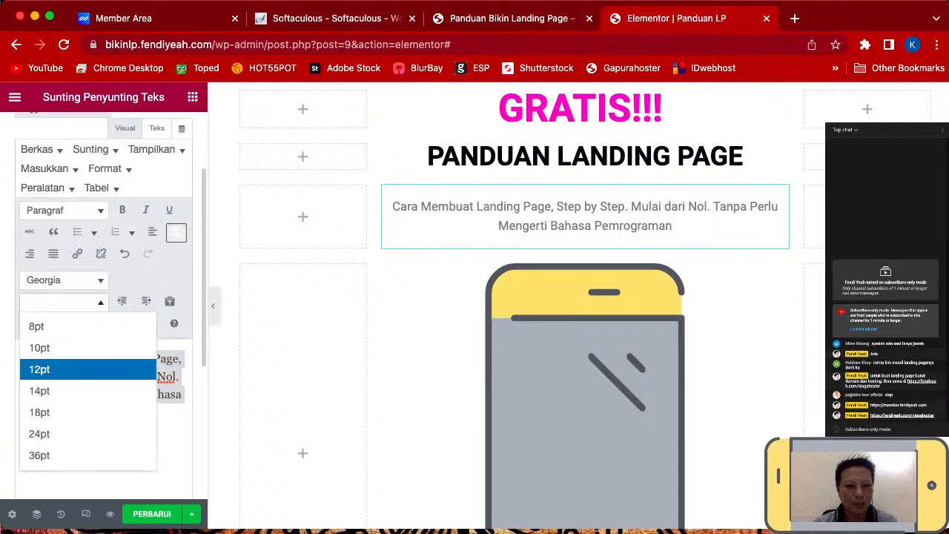
pyautogui.click(40, 391)
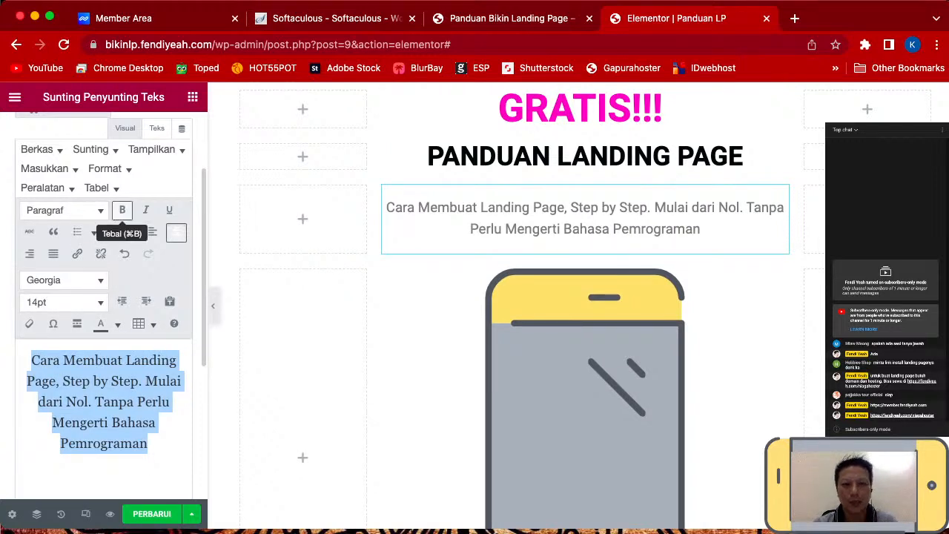
pyautogui.click(122, 210)
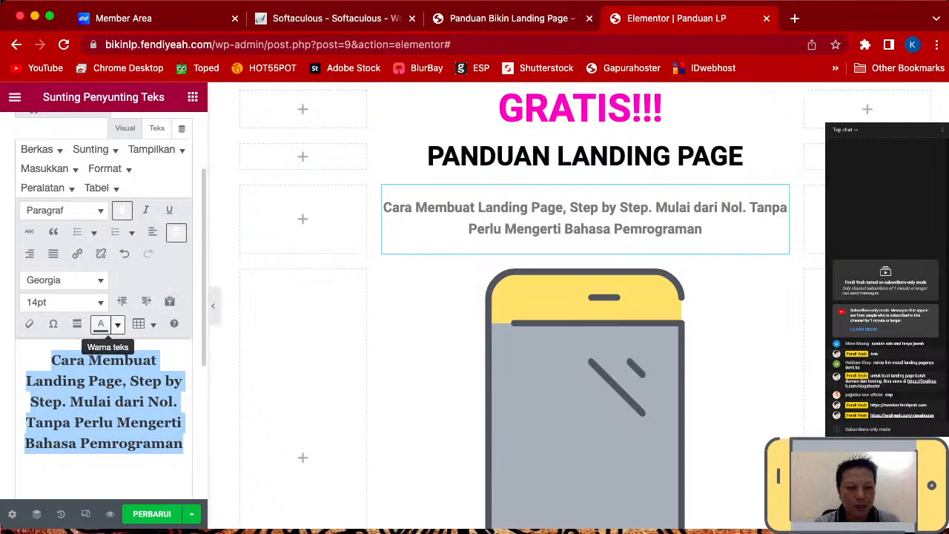
pyautogui.click(117, 324)
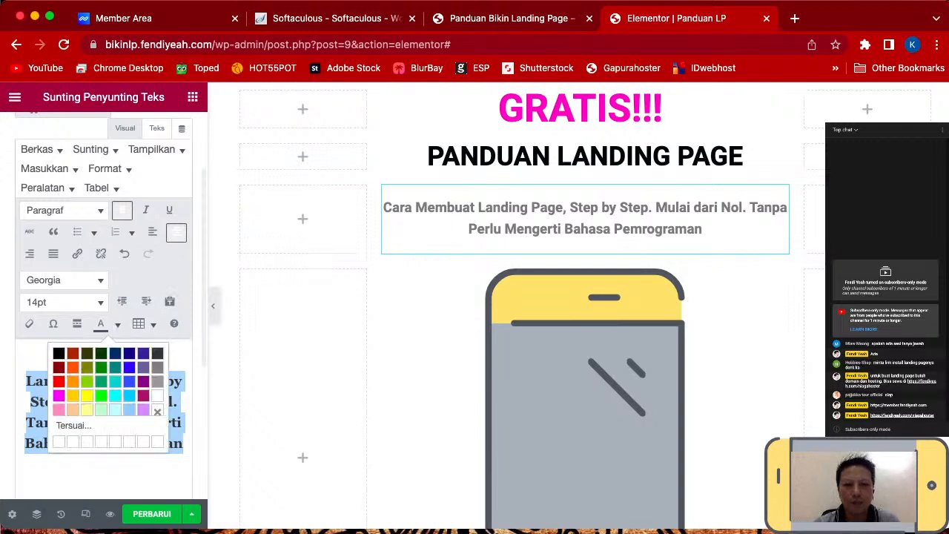
pyautogui.click(58, 353)
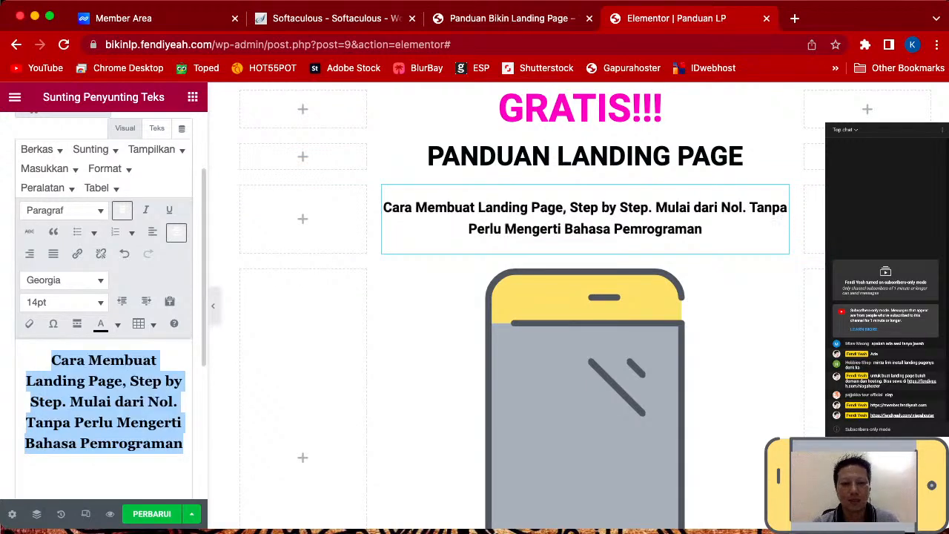
pyautogui.click(164, 423)
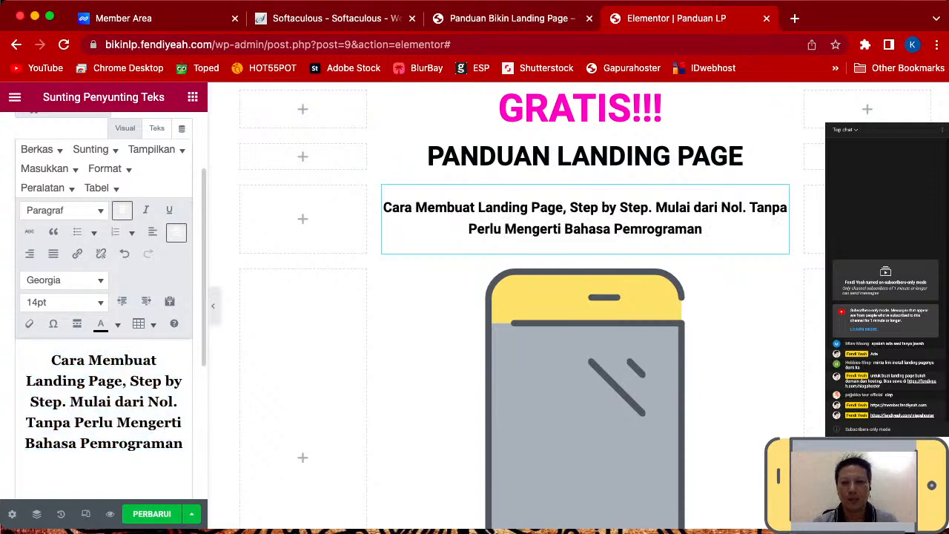
pyautogui.scroll(-5, 519, 312)
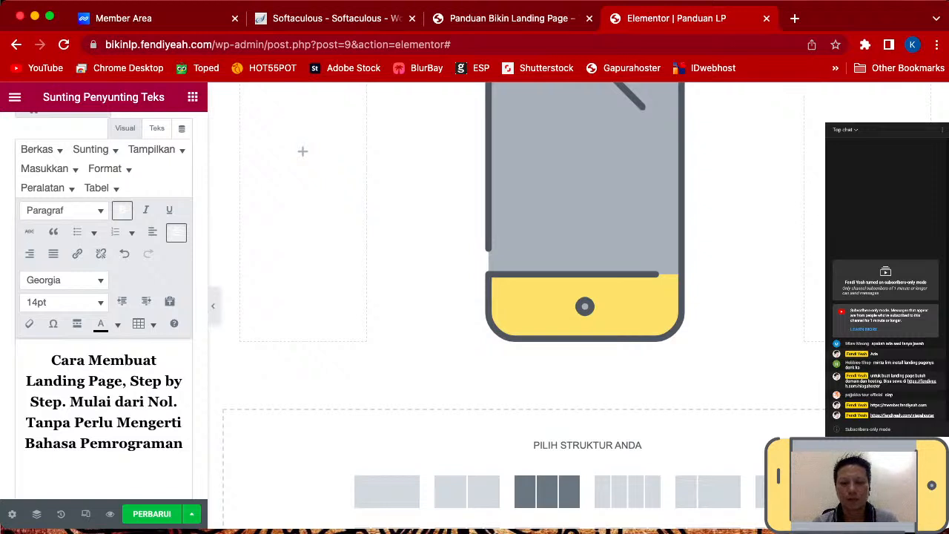
# - Add a three-column section below the phone image with content width 960
pyautogui.scroll(-3, 519, 297)
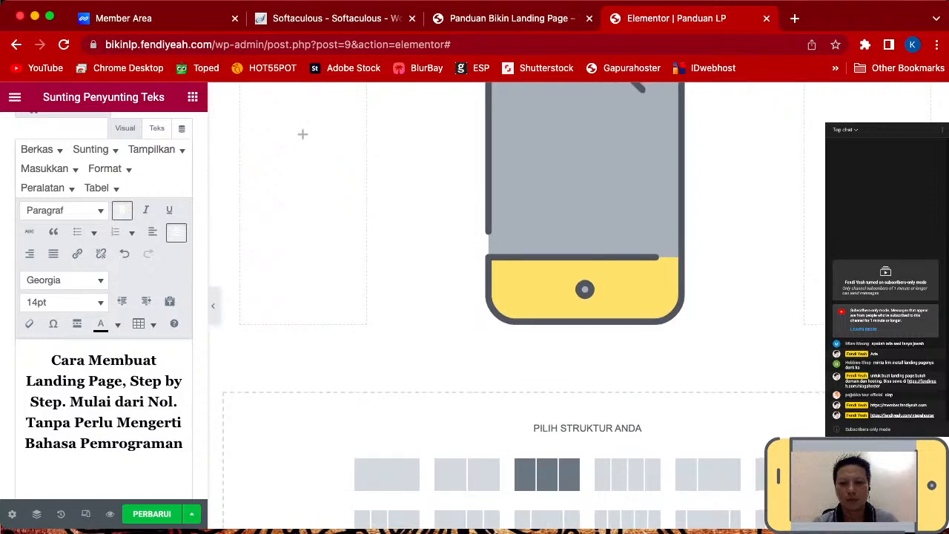
pyautogui.click(547, 408)
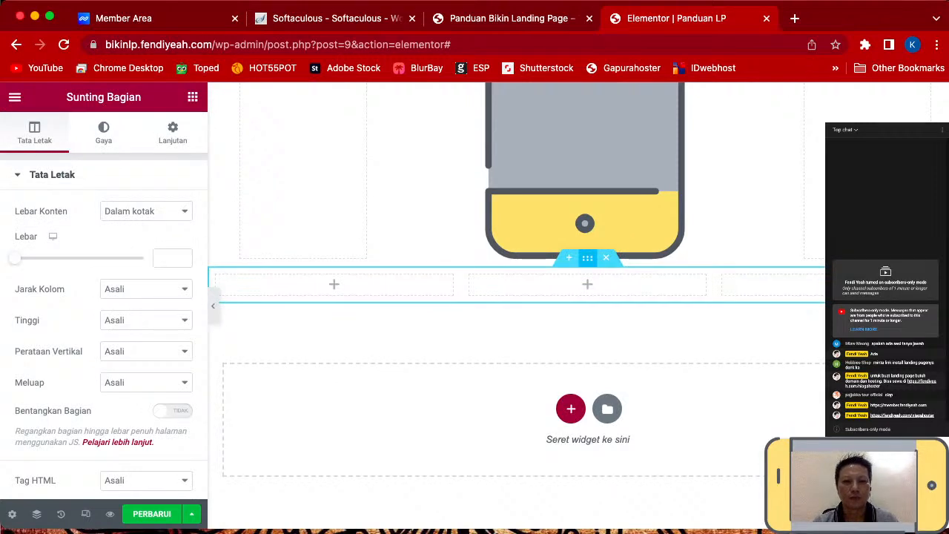
pyautogui.click(159, 258)
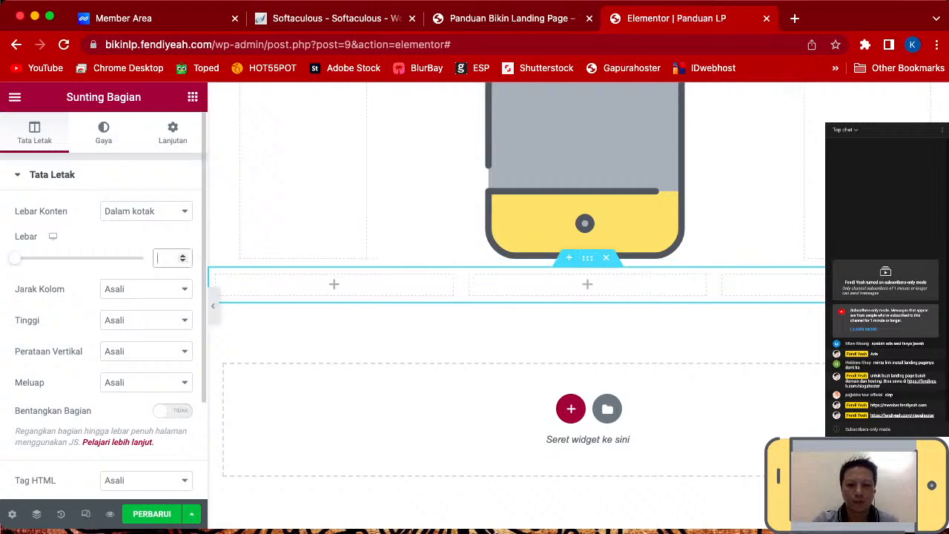
pyautogui.write('960')
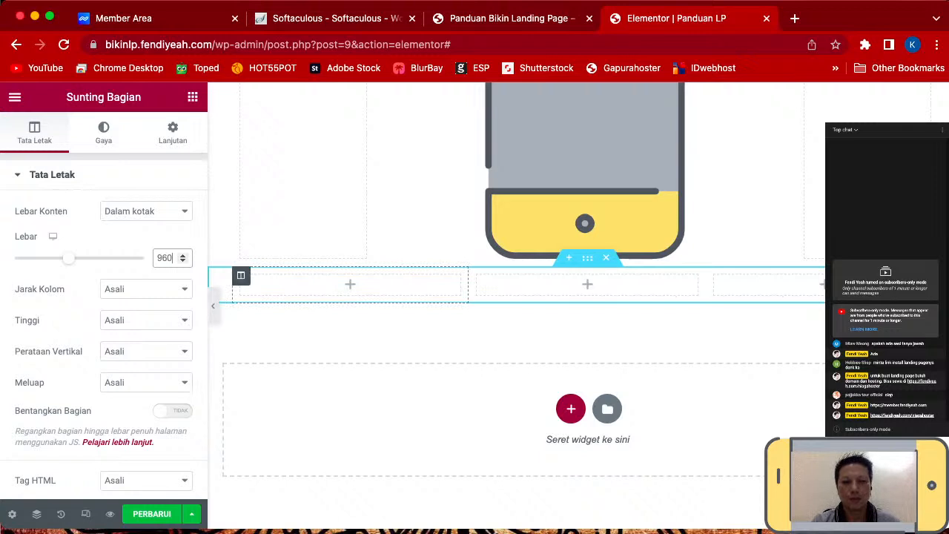
# - Set the first column's width to 20%
pyautogui.click(242, 276)
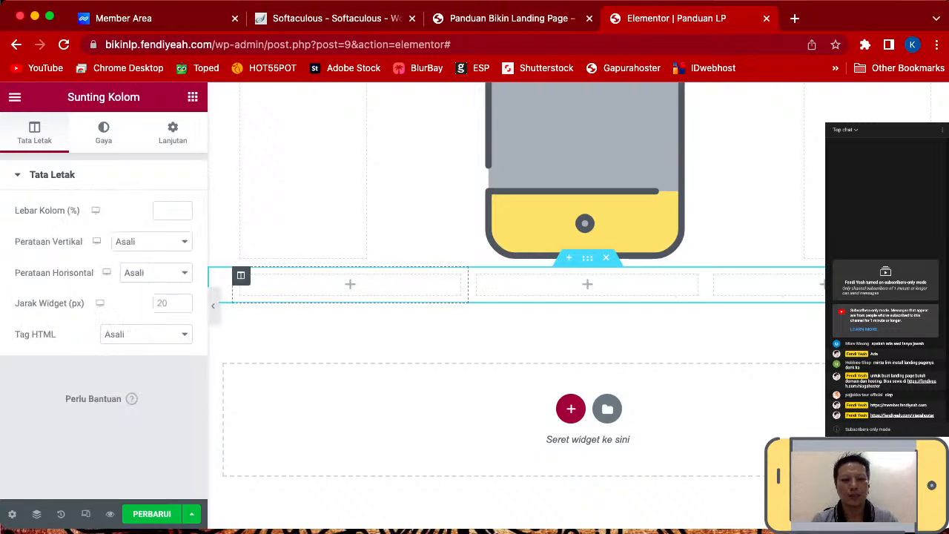
pyautogui.click(166, 210)
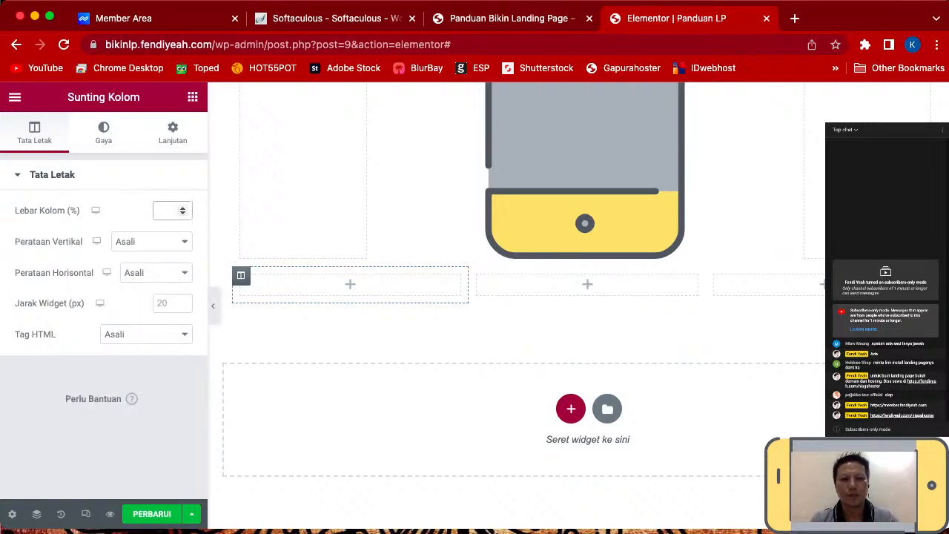
pyautogui.write('20')
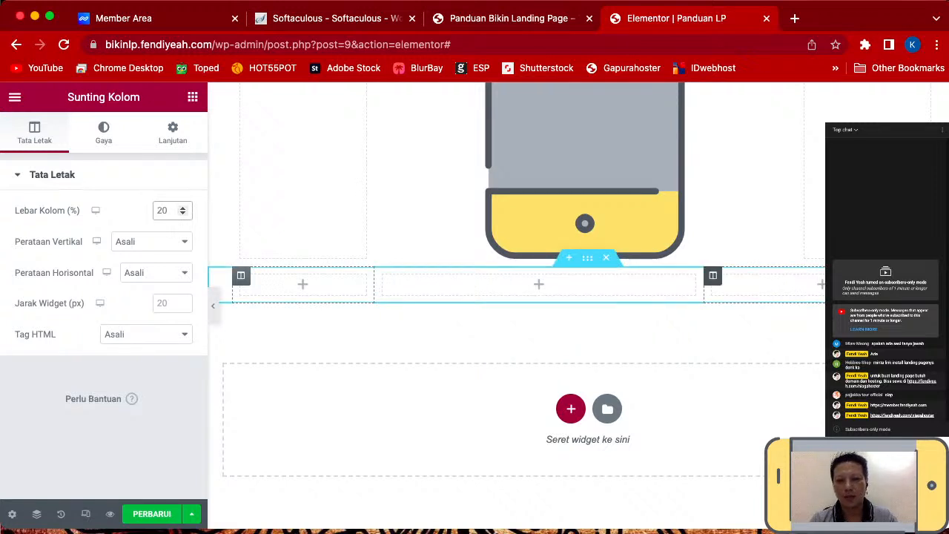
pyautogui.press('BackSpace')
pyautogui.press('BackSpace')
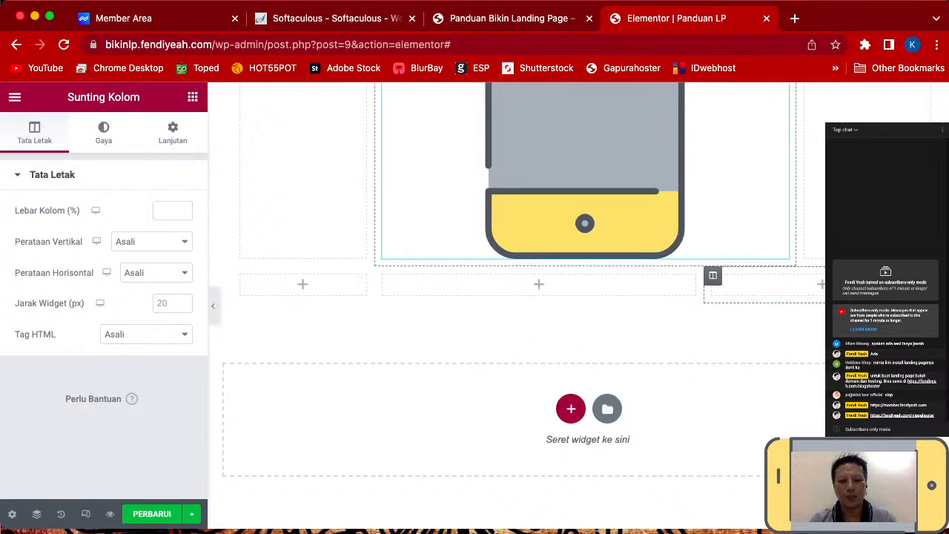
pyautogui.write('20')
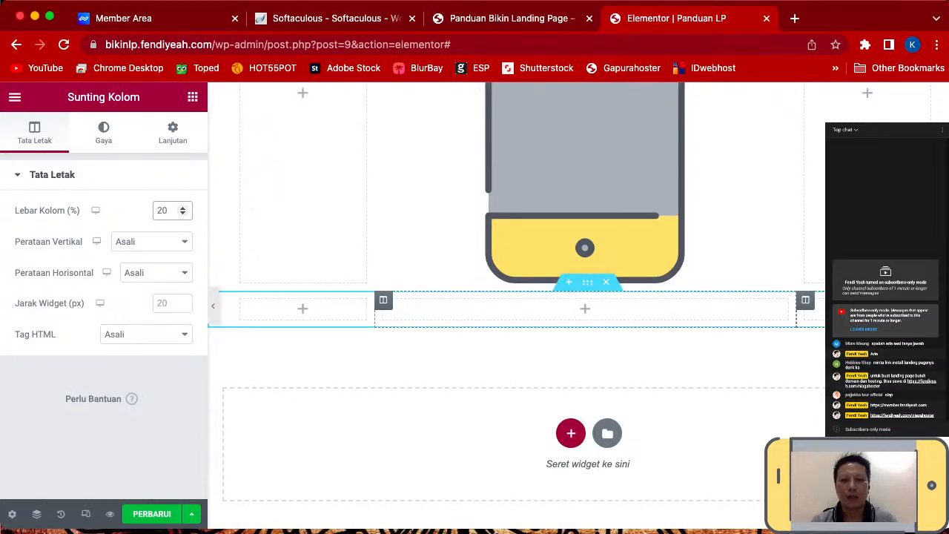
pyautogui.click(585, 309)
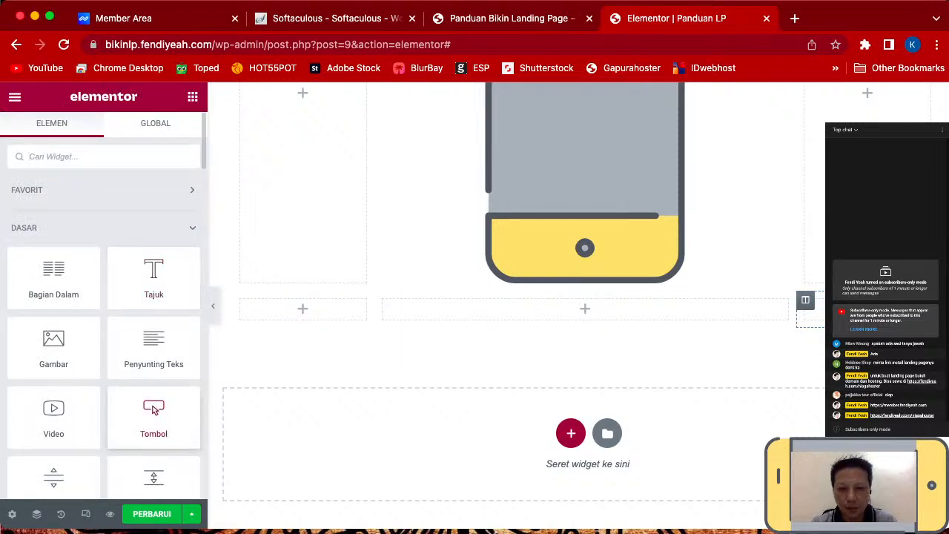
pyautogui.moveTo(153, 417); pyautogui.dragTo(356, 427)
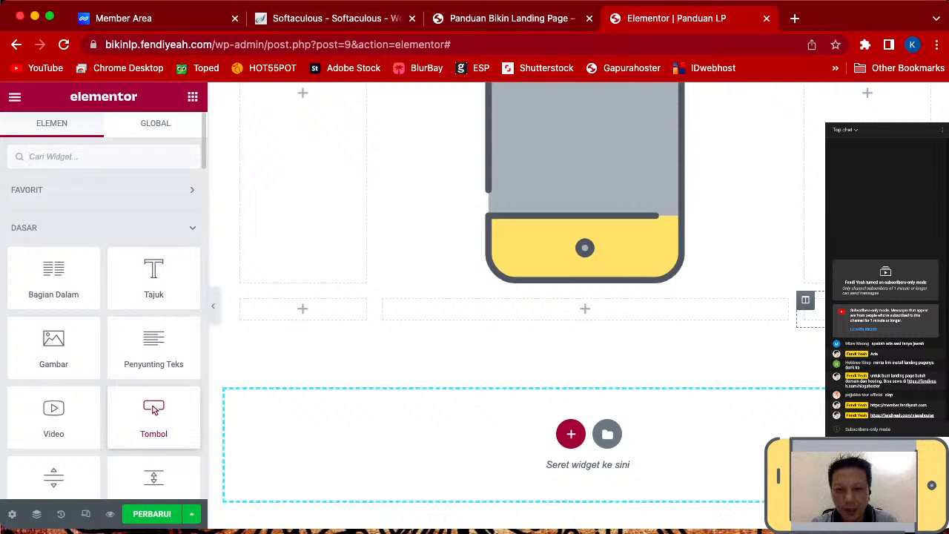
pyautogui.moveTo(578, 400); pyautogui.dragTo(585, 310)
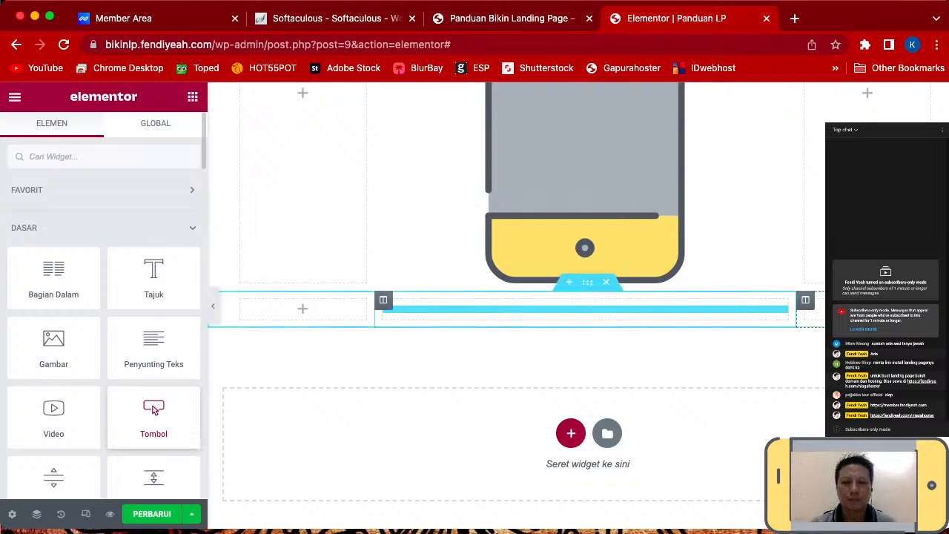
pyautogui.scroll(-5, 153, 415)
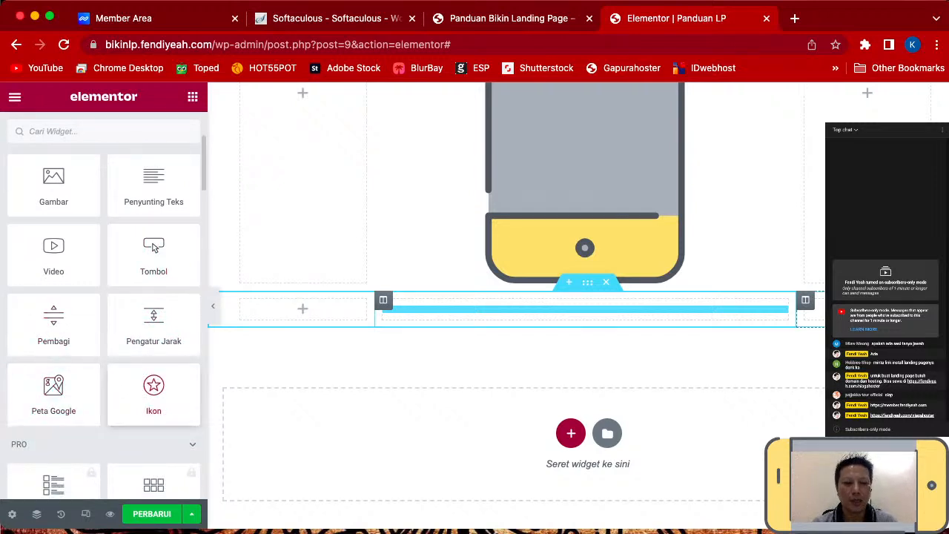
pyautogui.scroll(-4, 153, 378)
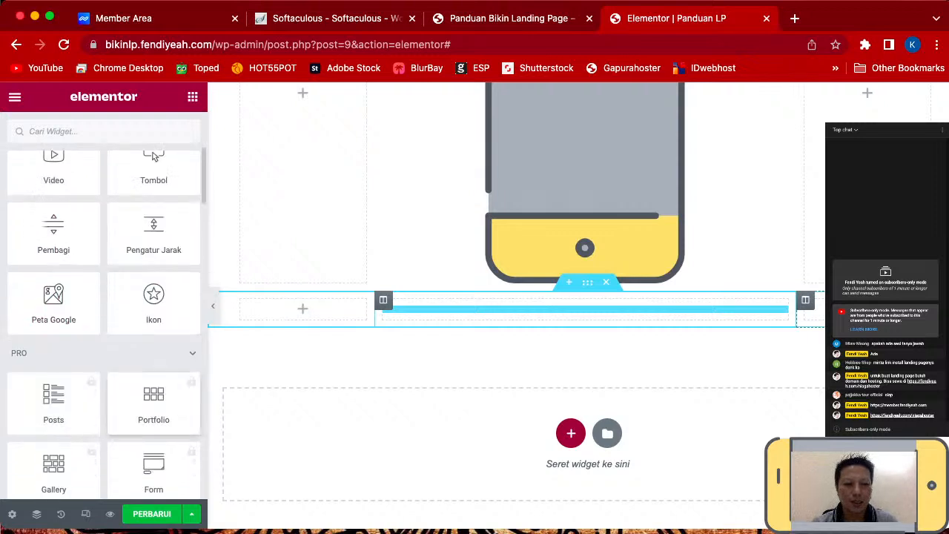
pyautogui.scroll(-2, 104, 326)
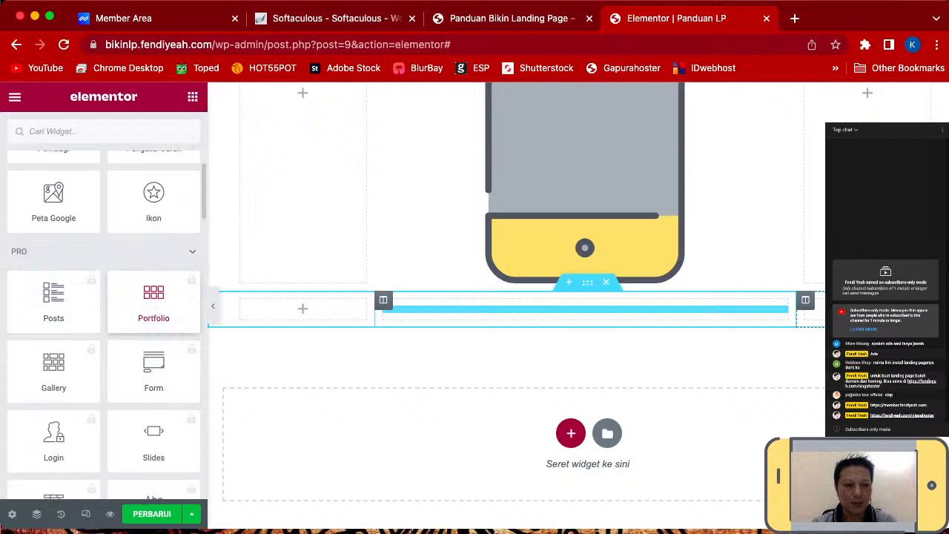
pyautogui.scroll(-2, 154, 319)
pyautogui.scroll(-2, 154, 318)
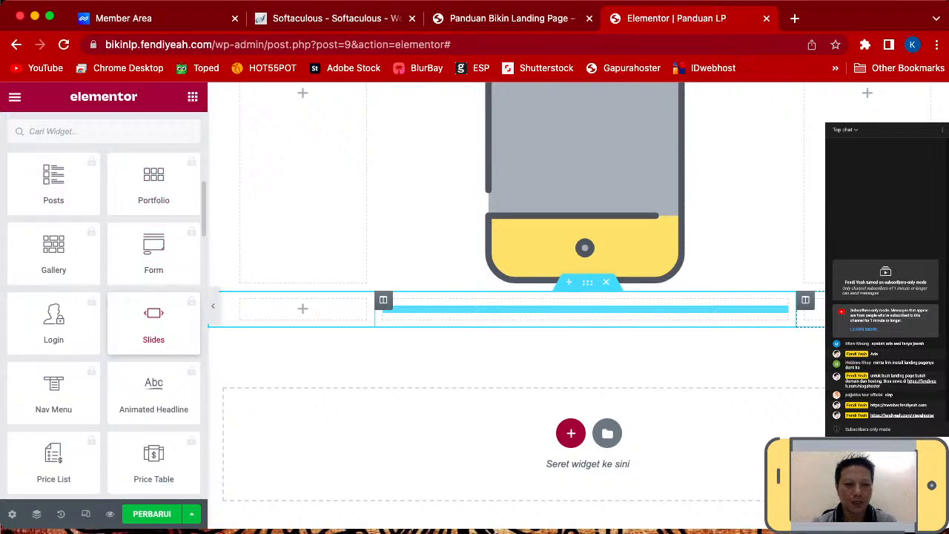
pyautogui.scroll(-3, 156, 412)
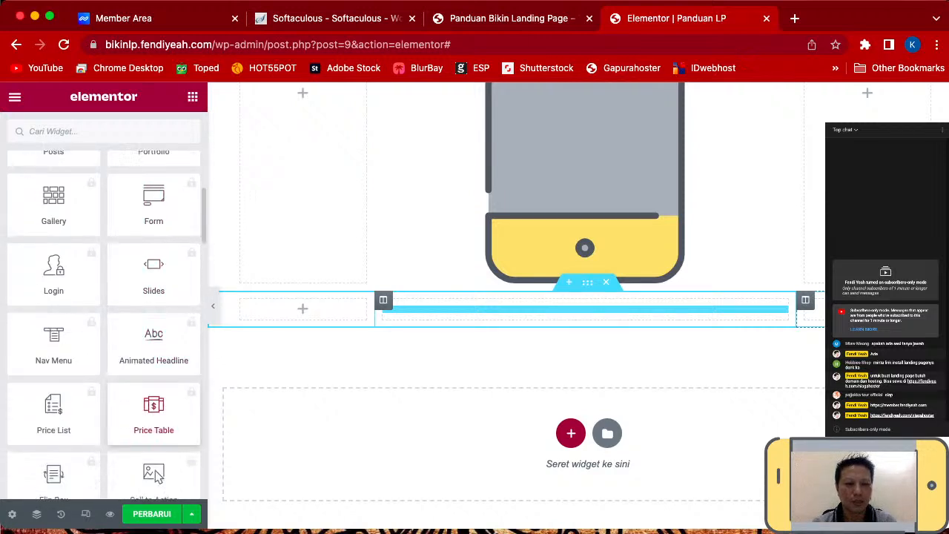
pyautogui.scroll(-1, 156, 415)
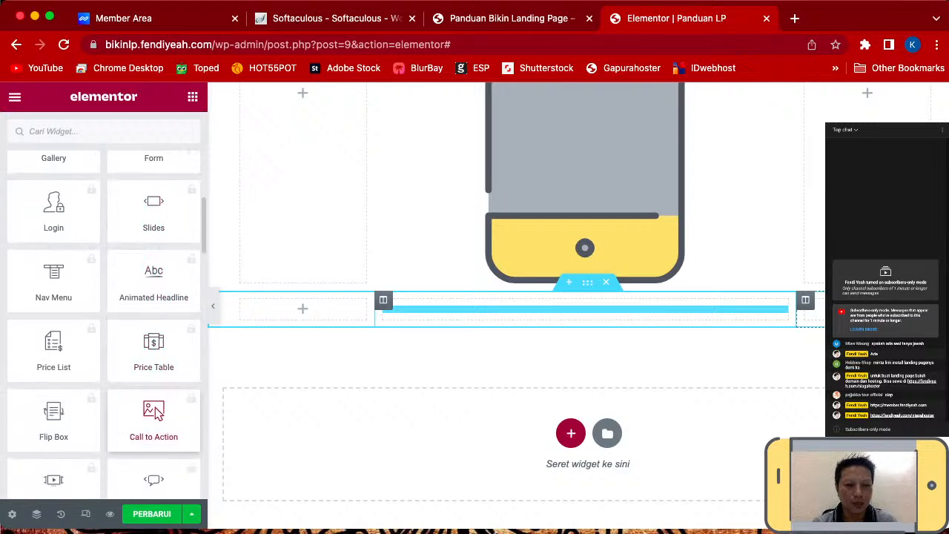
pyautogui.scroll(-3, 157, 413)
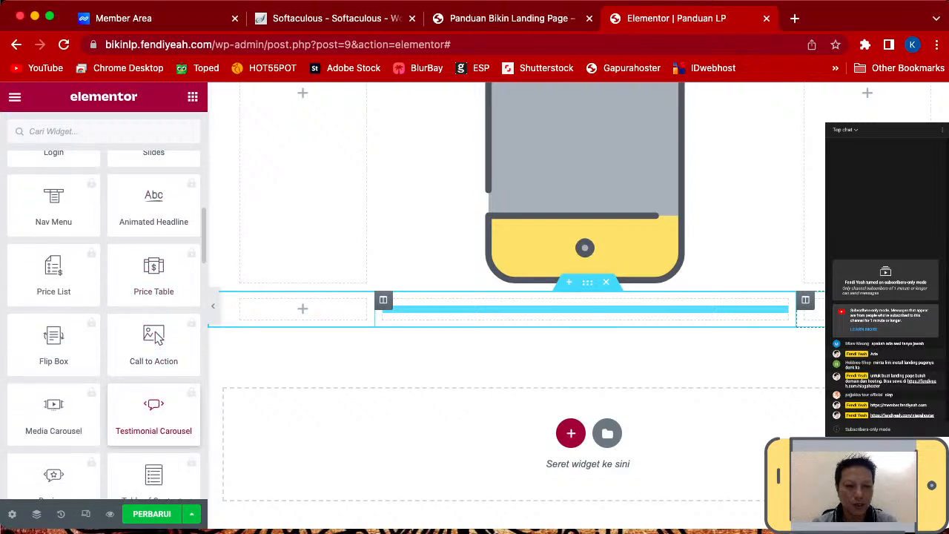
pyautogui.scroll(-3, 154, 416)
pyautogui.scroll(8, 154, 415)
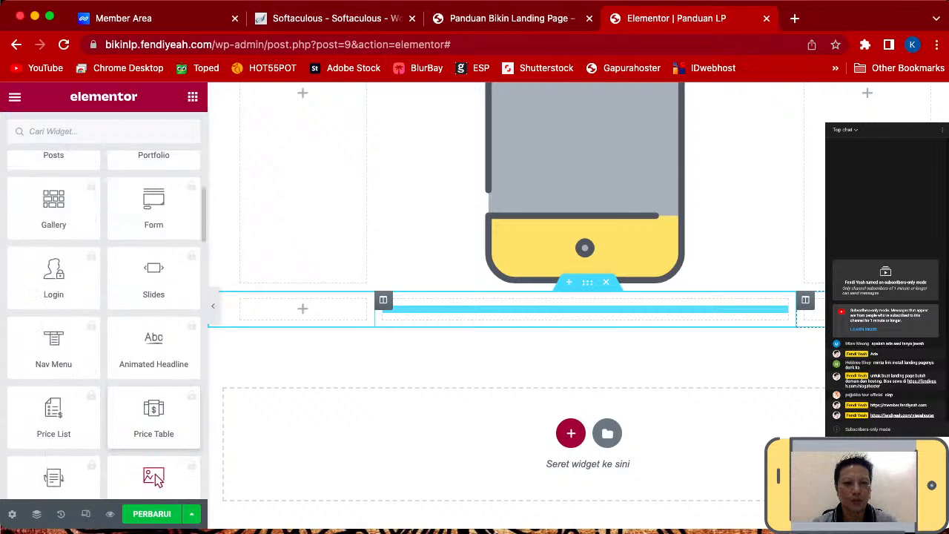
pyautogui.scroll(5, 157, 478)
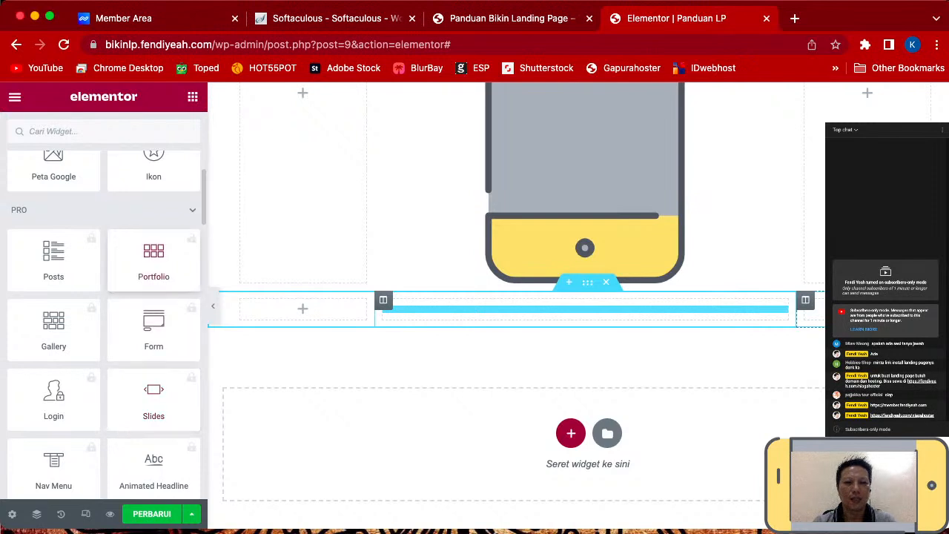
pyautogui.click(192, 210)
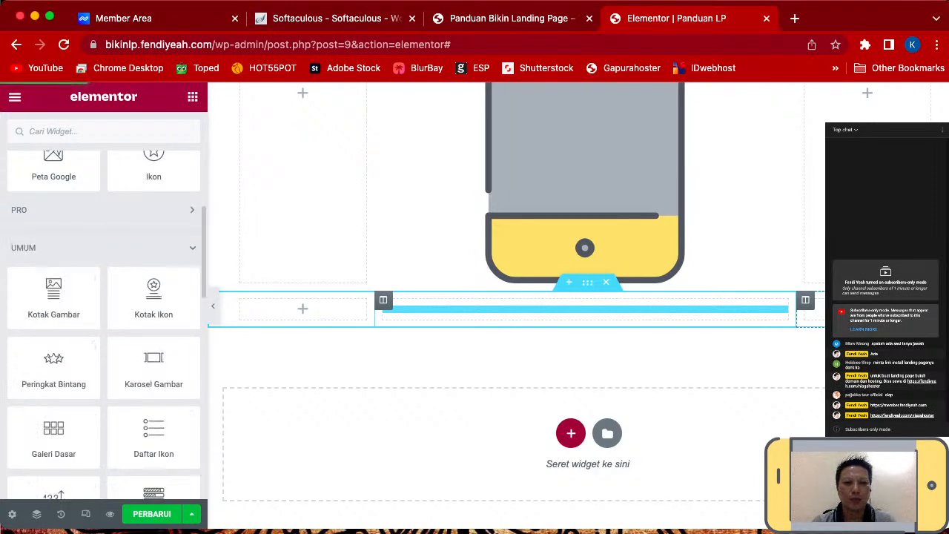
pyautogui.scroll(-2, 154, 304)
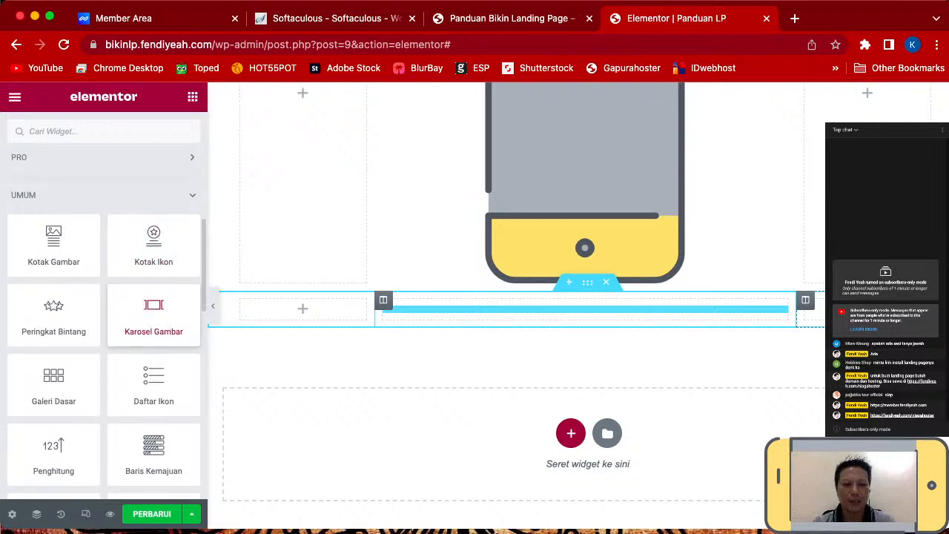
pyautogui.scroll(2, 154, 312)
pyautogui.scroll(-2, 153, 311)
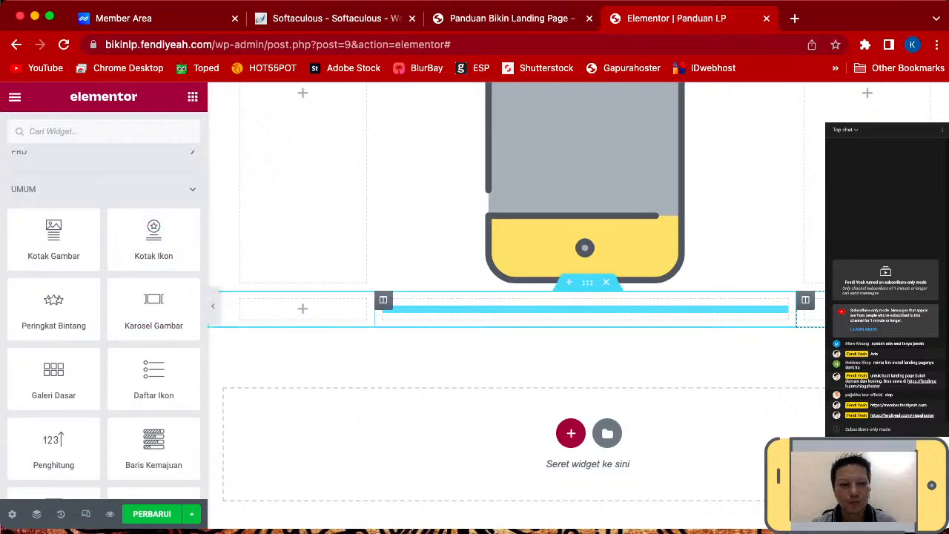
pyautogui.scroll(10, 154, 409)
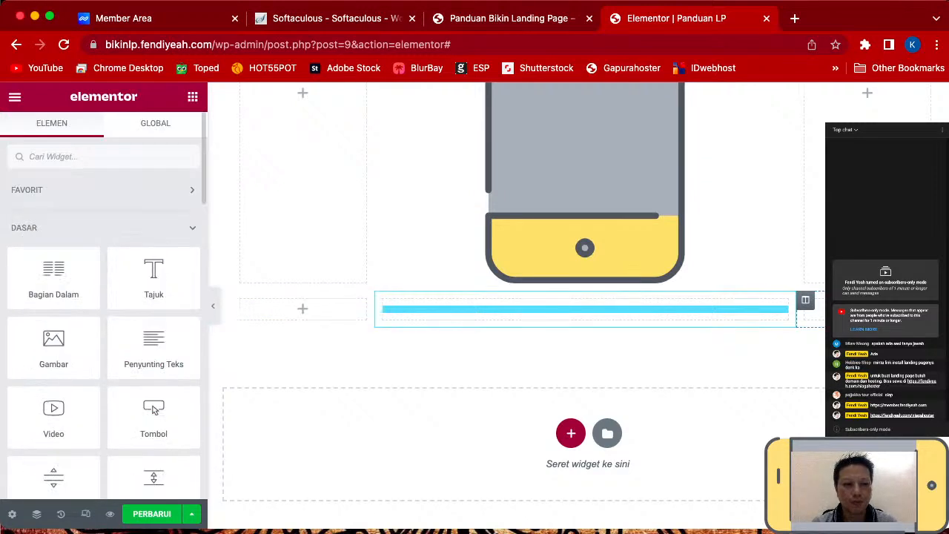
pyautogui.scroll(-3, 153, 410)
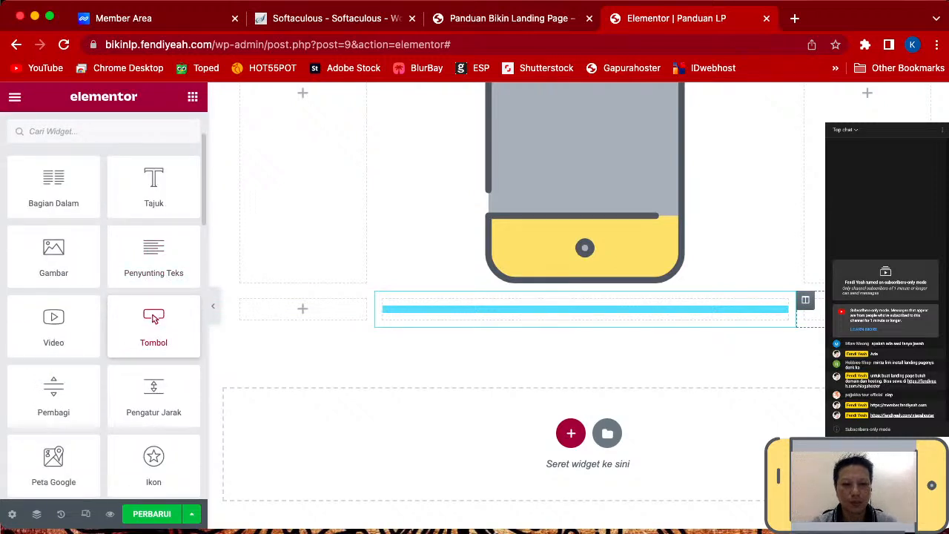
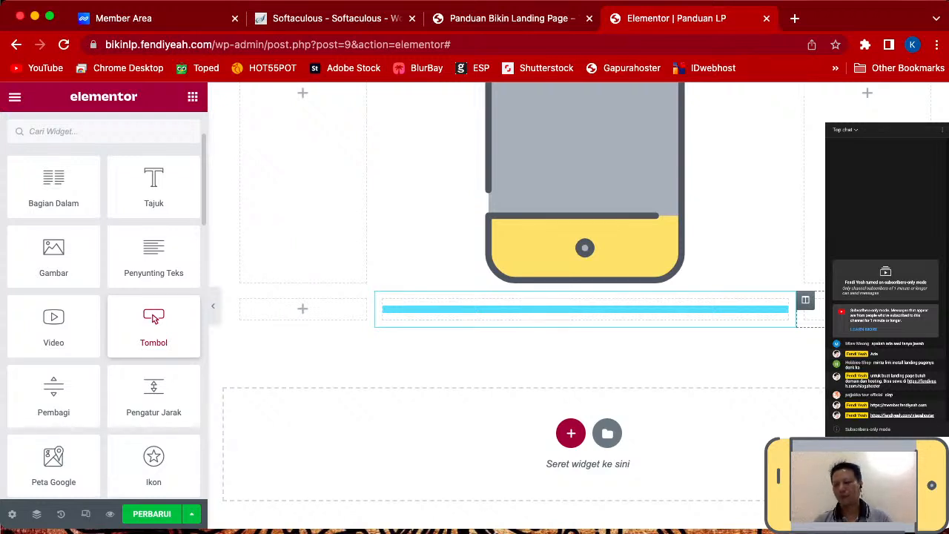
# - Add a button below the phone image labelled DAFTAR SEKARANG, justified full-width, size Bersar
pyautogui.moveTo(154, 318); pyautogui.dragTo(586, 309)
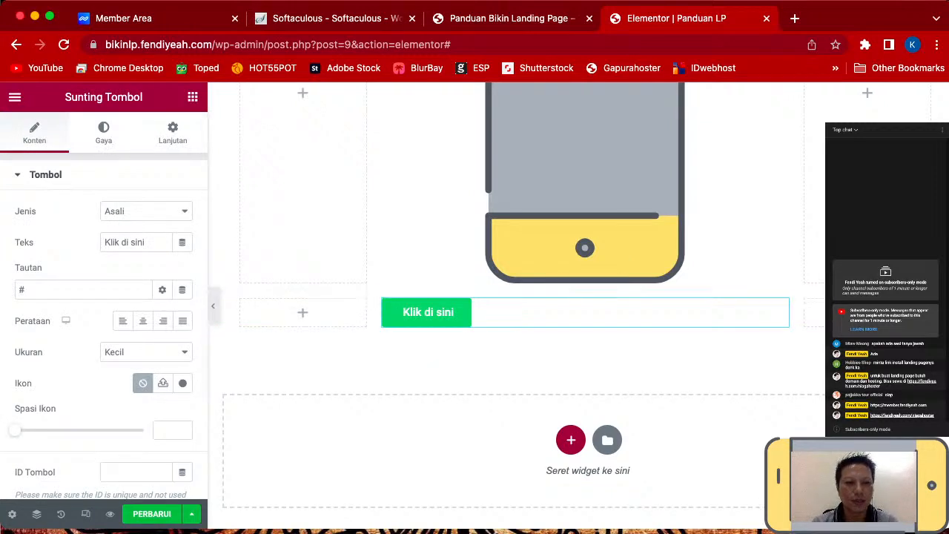
pyautogui.tripleClick(126, 243)
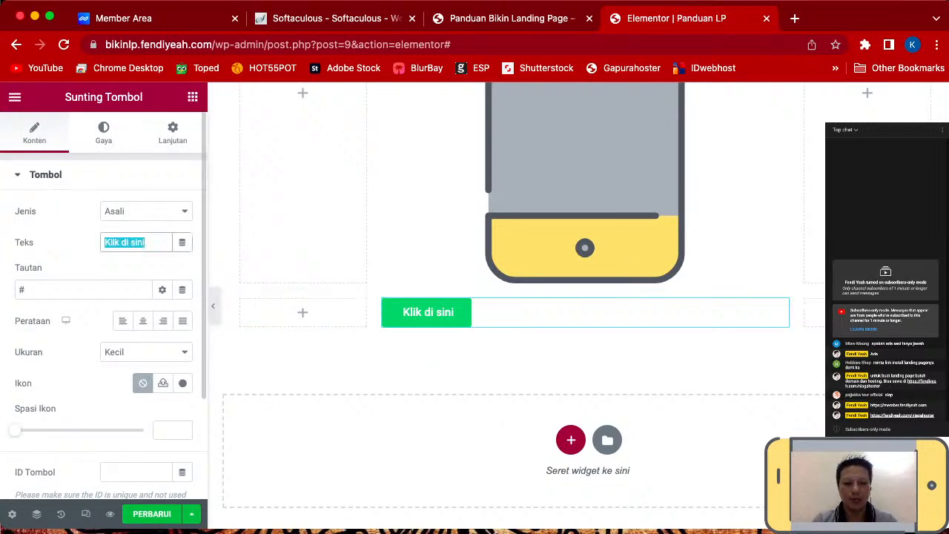
pyautogui.write('DA')
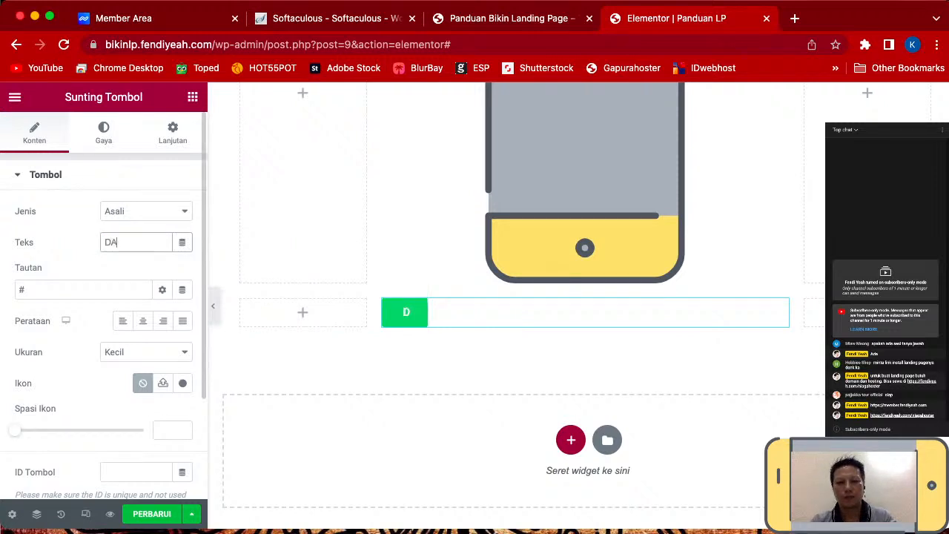
pyautogui.write('FTAR ')
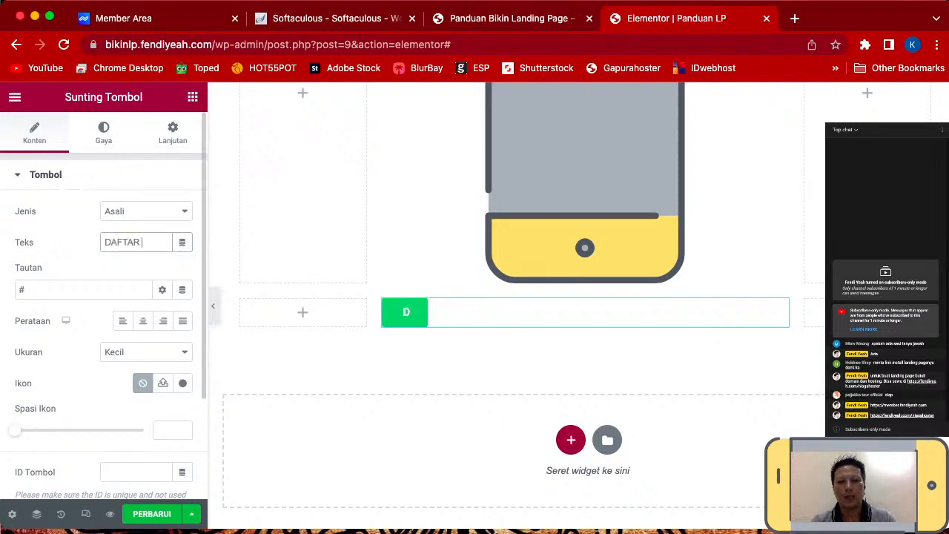
pyautogui.write('SEKARANG')
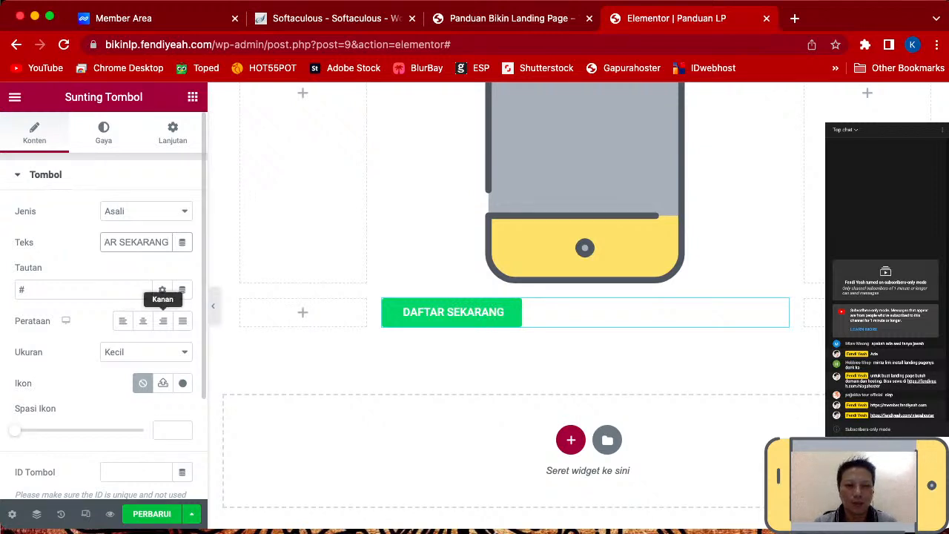
pyautogui.click(183, 321)
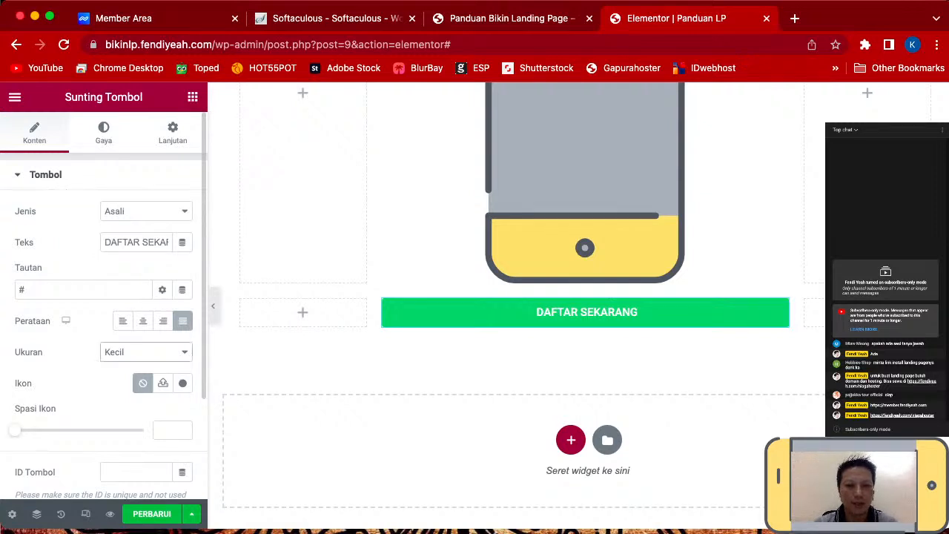
pyautogui.click(126, 366)
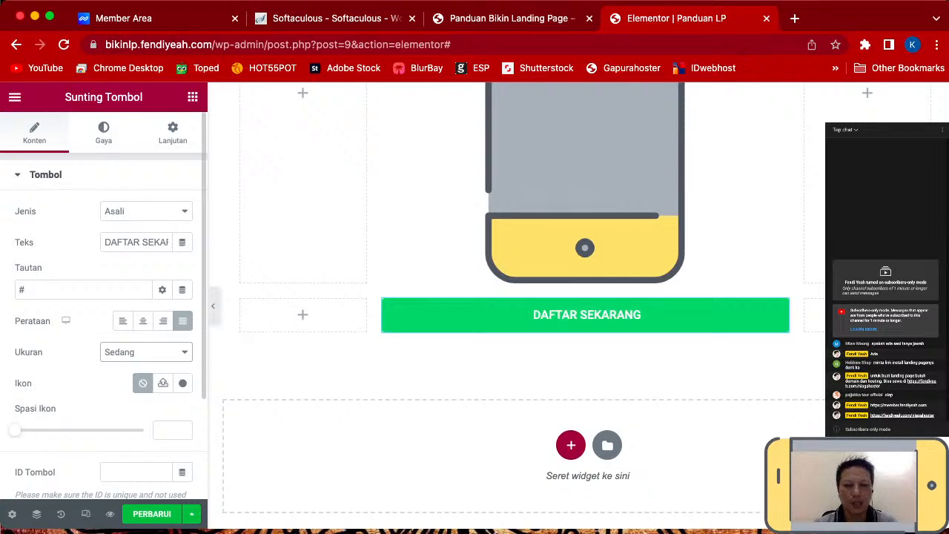
pyautogui.click(139, 369)
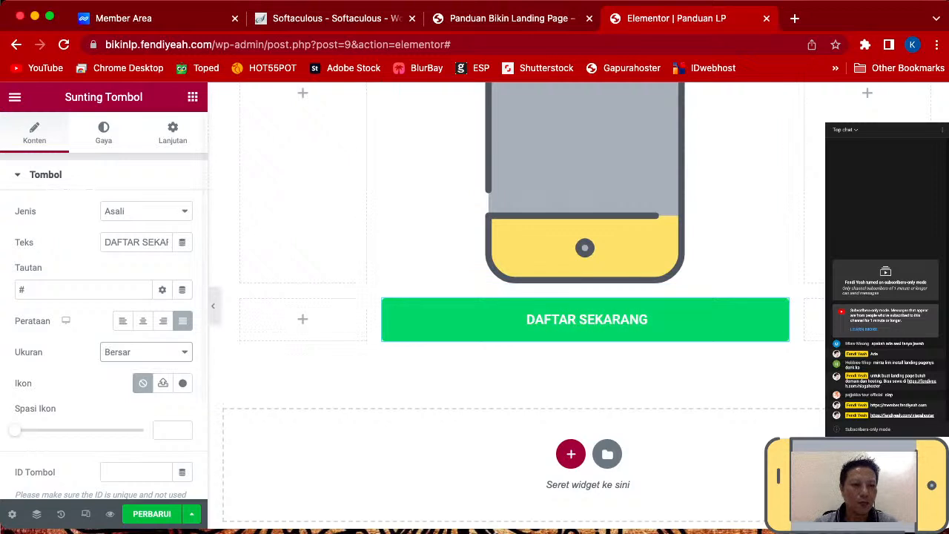
# - Replace the button's '#' link with a wa.me WhatsApp link to the owner's phone number
pyautogui.press('super+a')
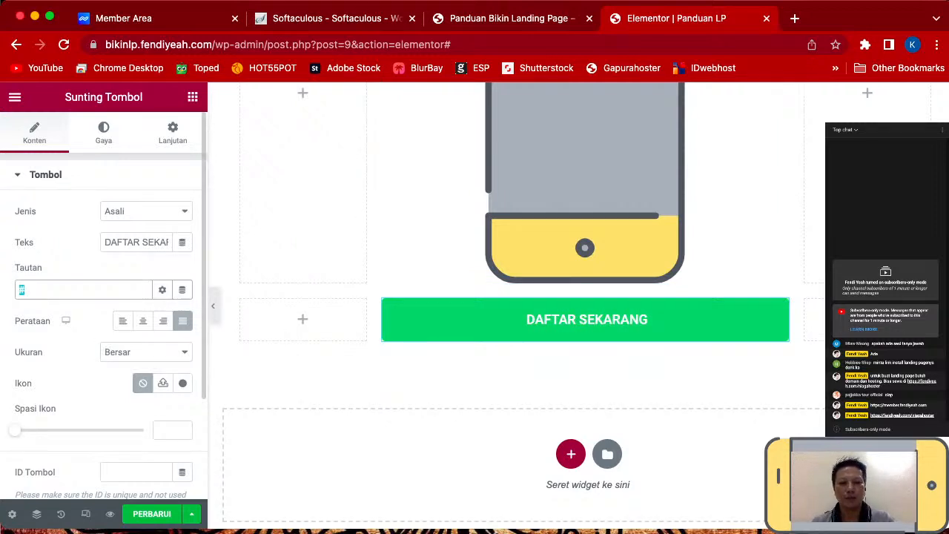
pyautogui.write('h')
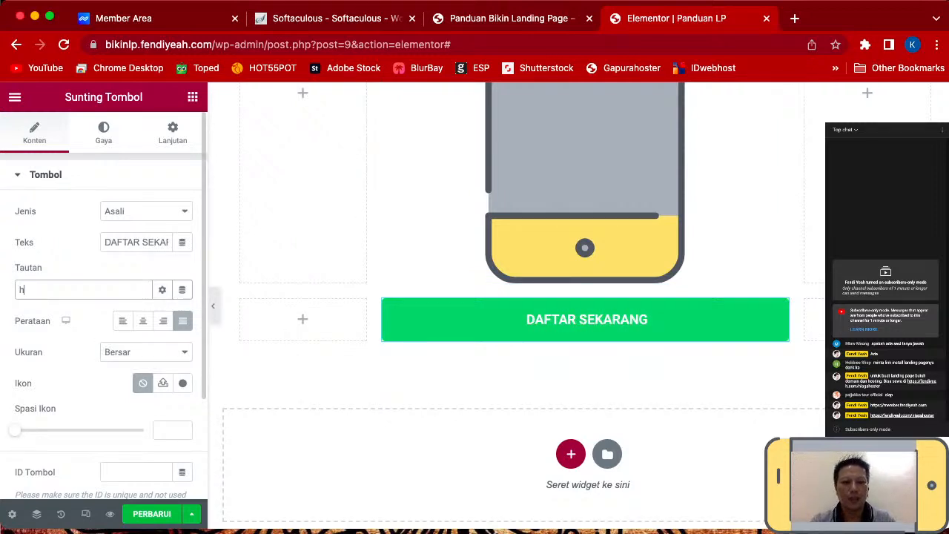
pyautogui.write('ttps:')
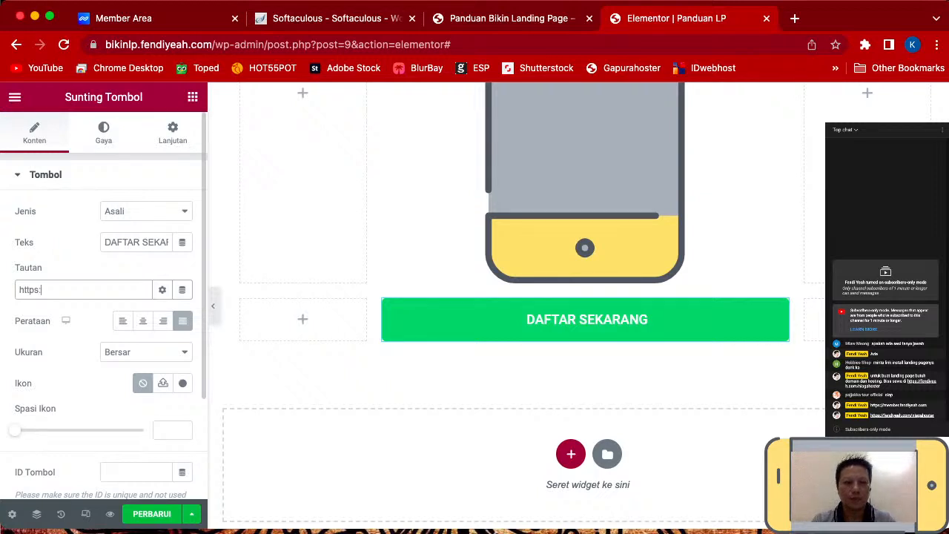
pyautogui.write('//wa')
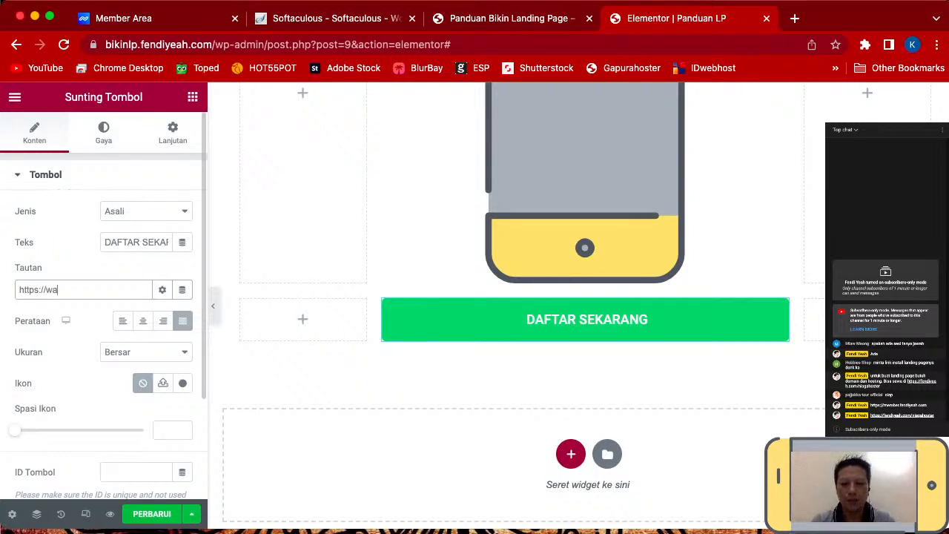
pyautogui.write('.me/')
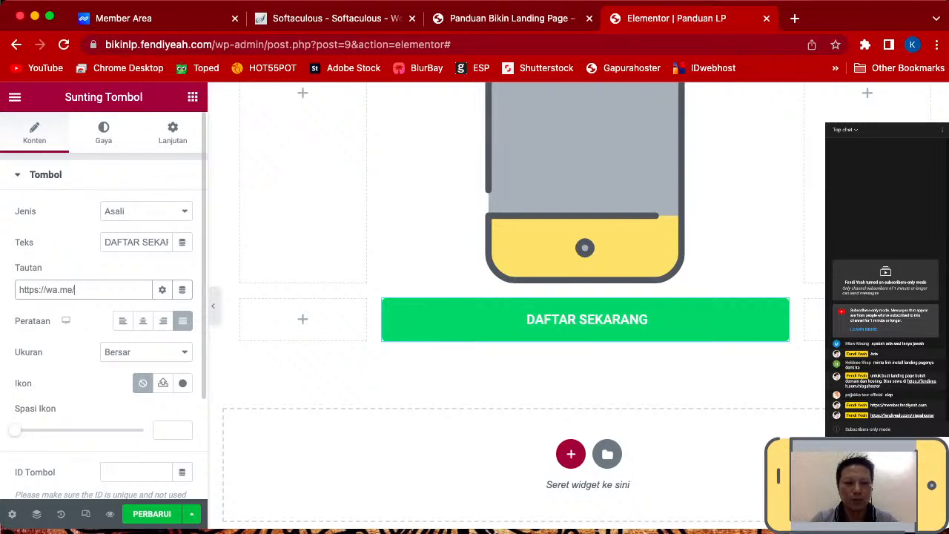
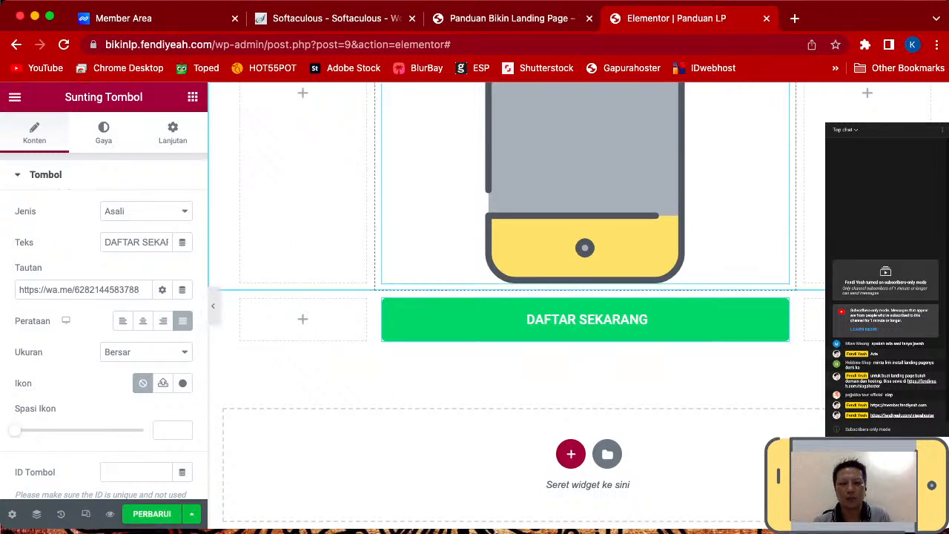
# - Exit the Elementor editor through its main menu to the live landing page
pyautogui.scroll(5, 520, 304)
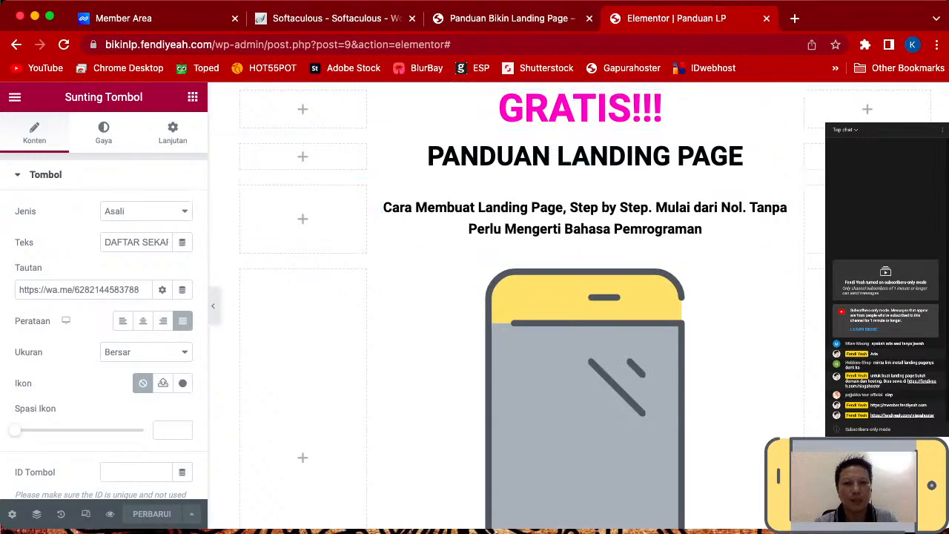
pyautogui.scroll(-2, 586, 333)
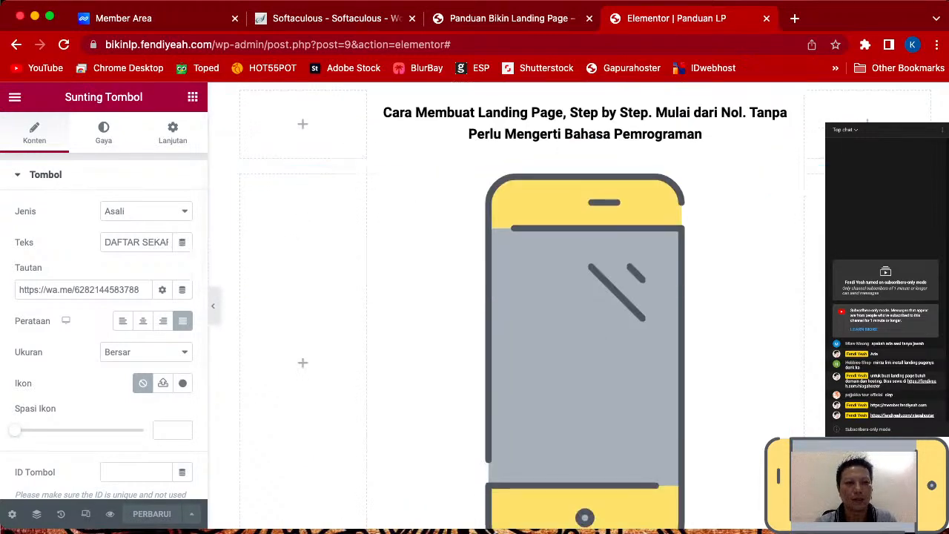
pyautogui.click(14, 98)
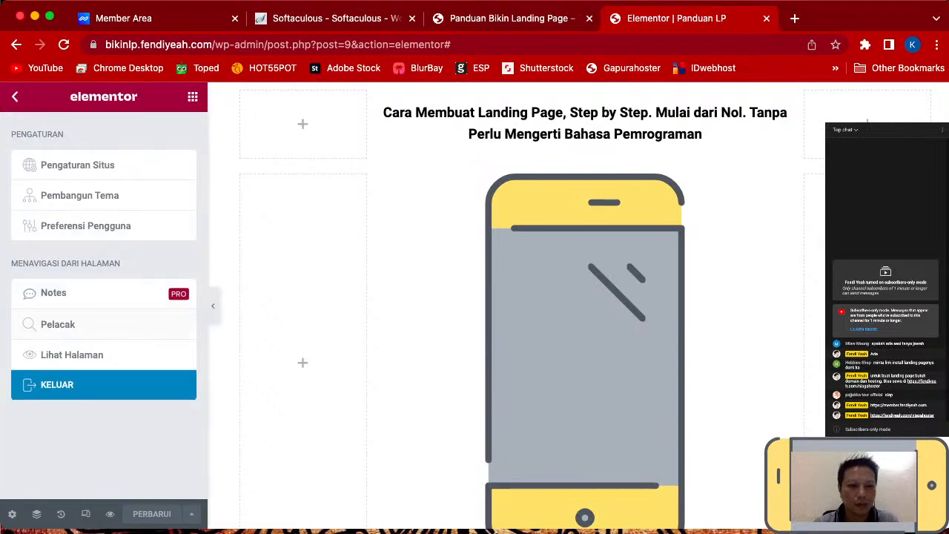
pyautogui.click(57, 385)
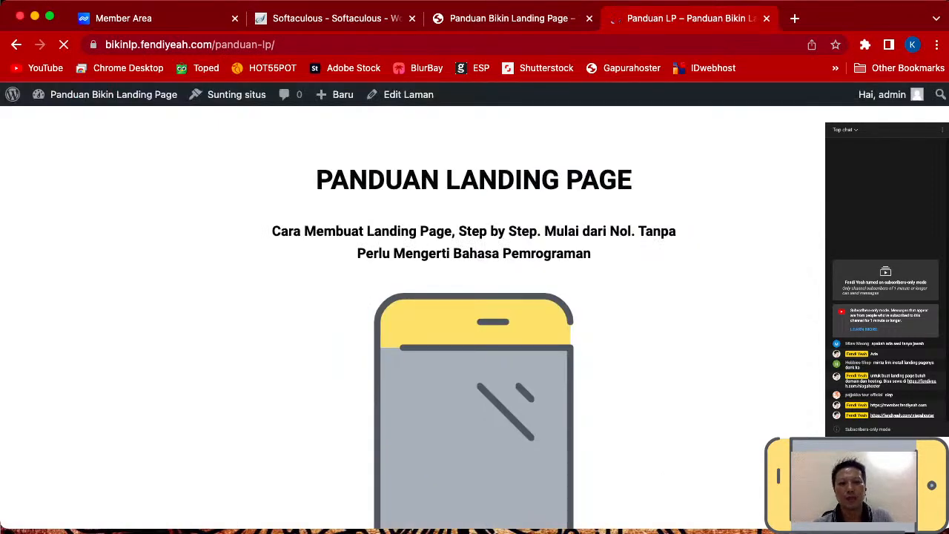
pyautogui.scroll(-5, 475, 319)
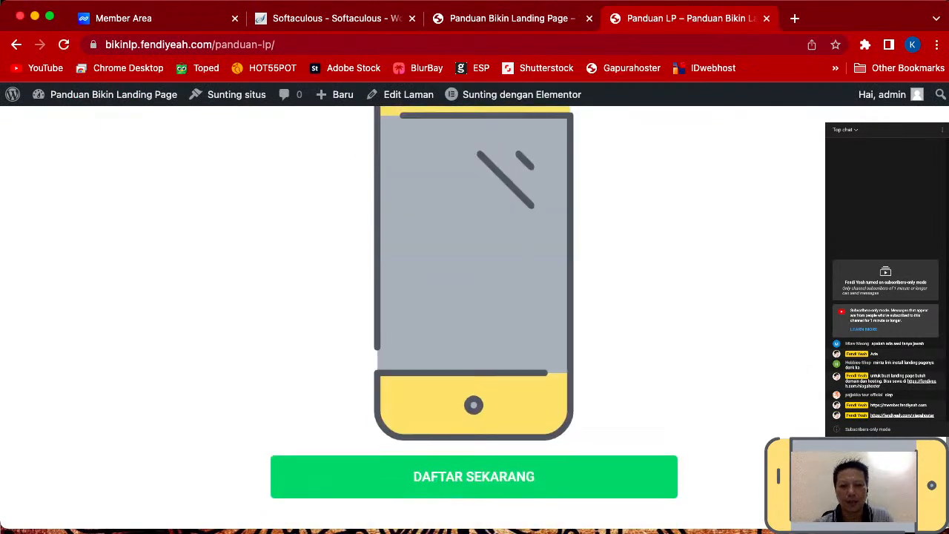
# - Reload the live page, test the button opens WhatsApp, then return to the blog homepage tab
pyautogui.press('super+r')
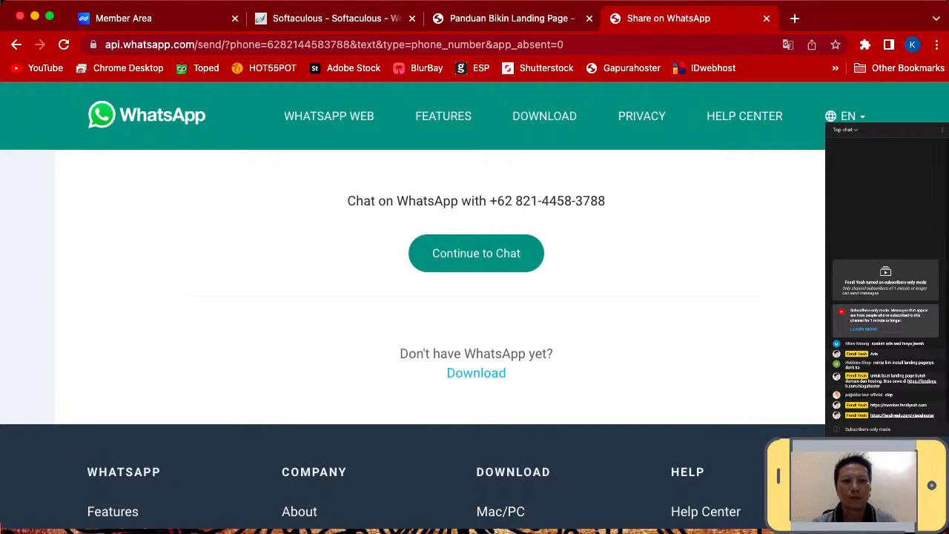
pyautogui.click(17, 44)
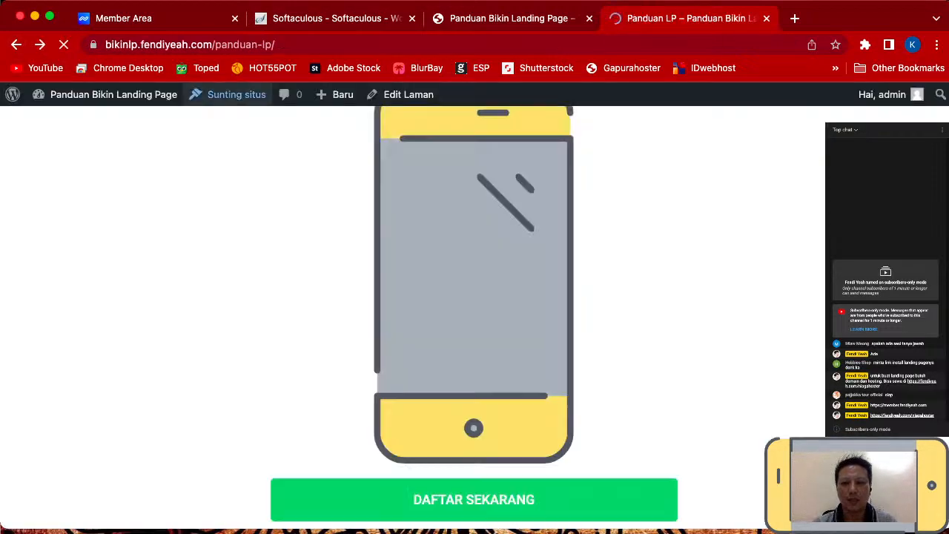
pyautogui.scroll(-3, 474, 318)
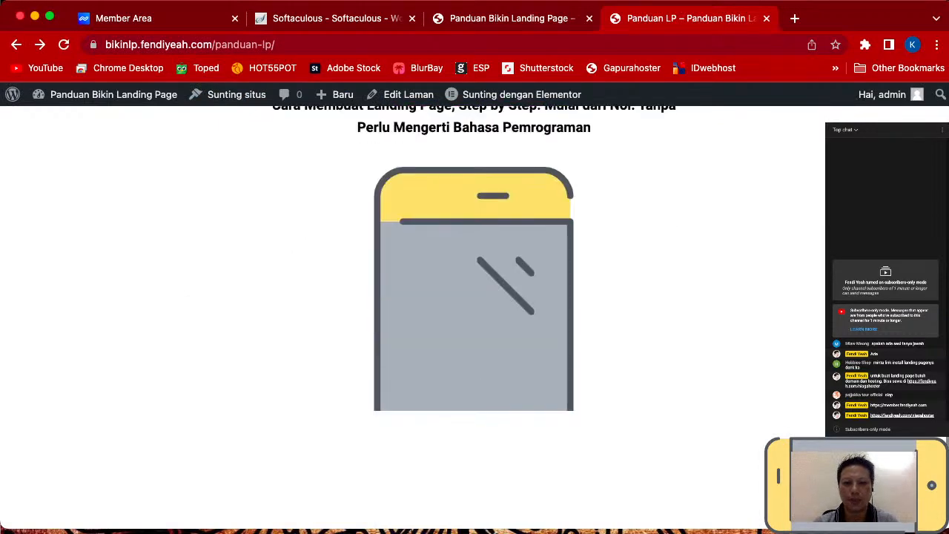
pyautogui.scroll(3, 475, 317)
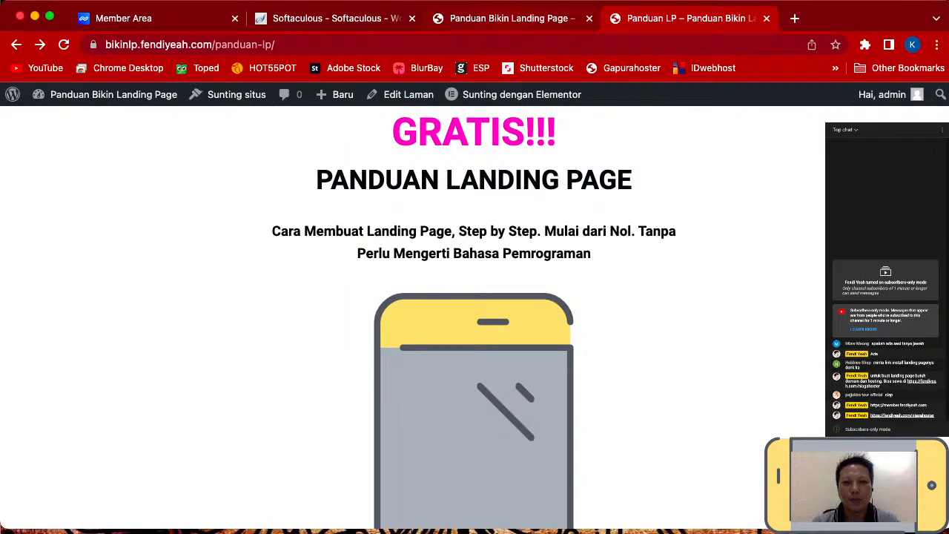
pyautogui.hotkey('ctrl', 'shift', 'Tab')
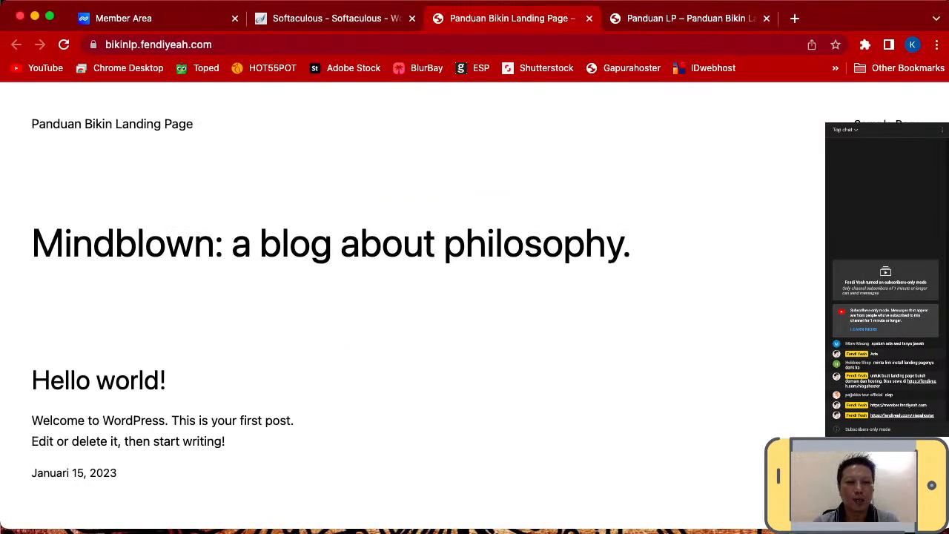
# - Reload the blog homepage and review the published Panduan LP page in its tab
pyautogui.press('super+l')
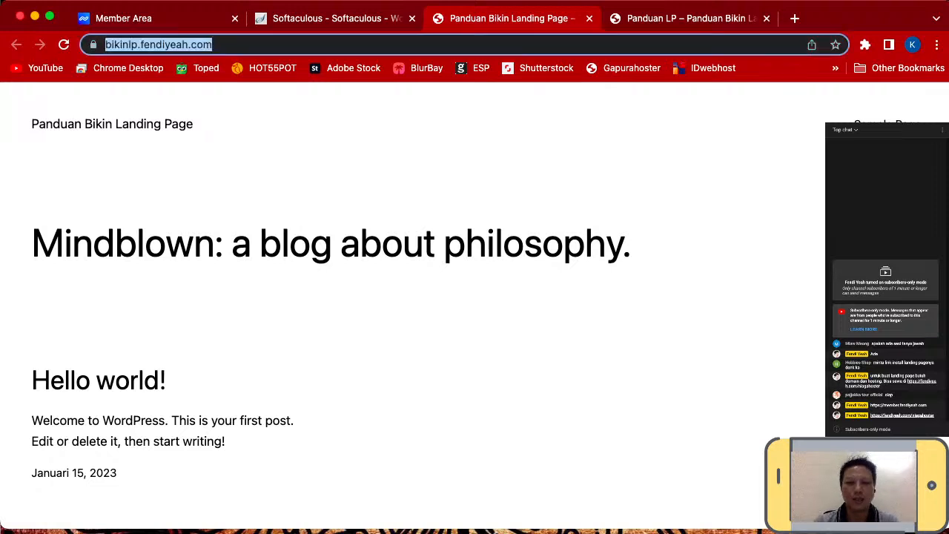
pyautogui.press('Return')
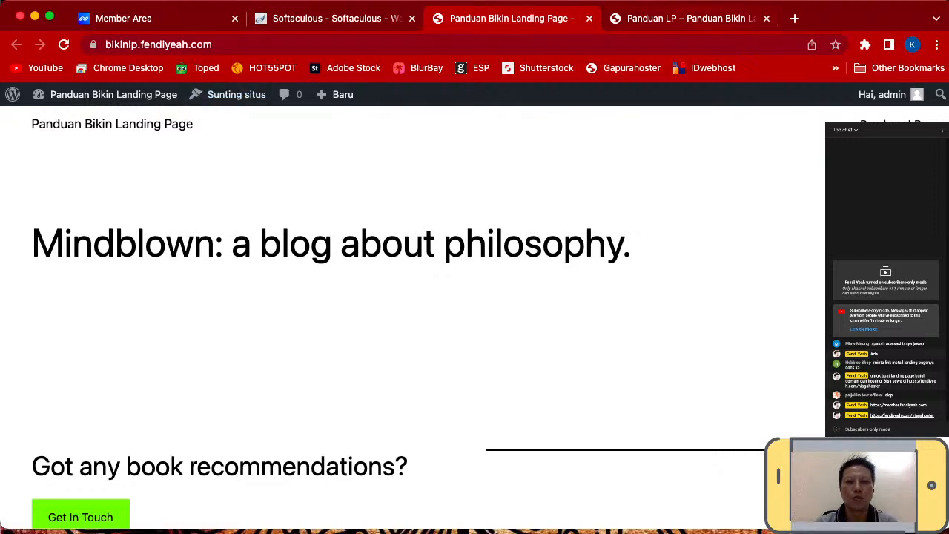
pyautogui.hotkey('ctrl', 'Tab')
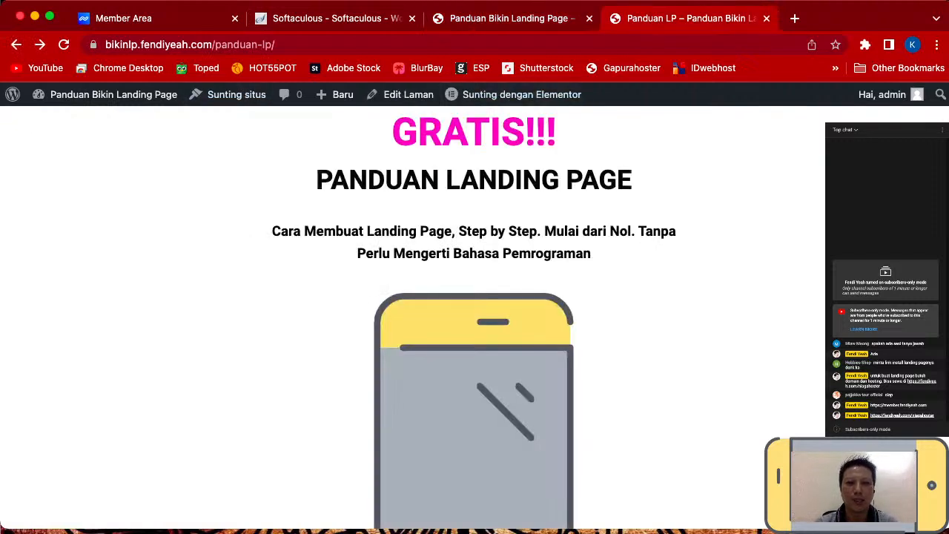
pyautogui.scroll(-2, 475, 319)
pyautogui.scroll(2, 474, 319)
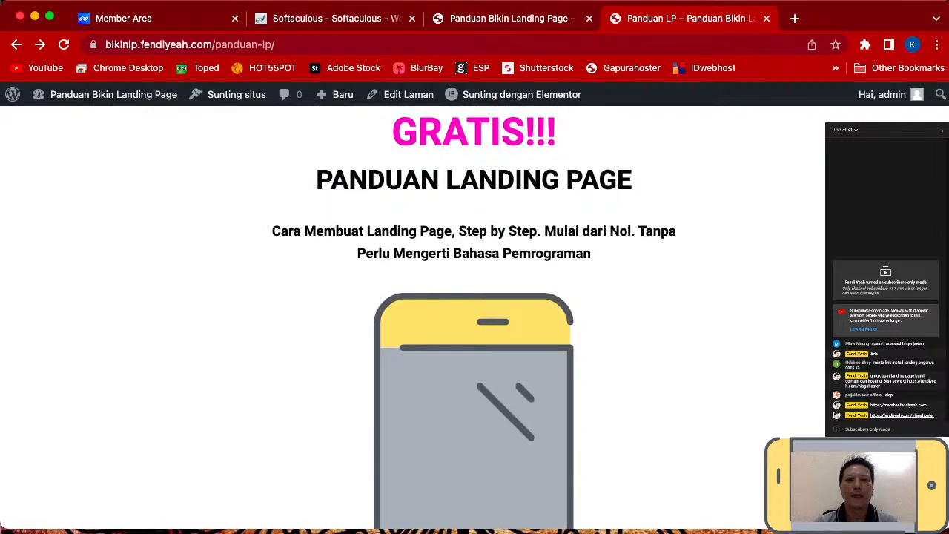
# - Go back to the blog homepage tab and open Dasbor from the site-name menu
pyautogui.hotkey('ctrl', 'shift', 'Tab')
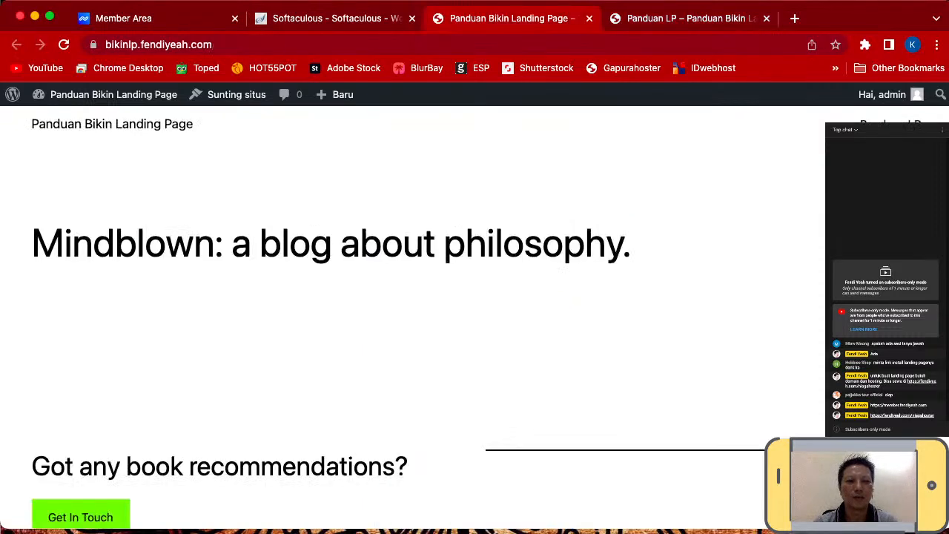
pyautogui.moveTo(111, 94)
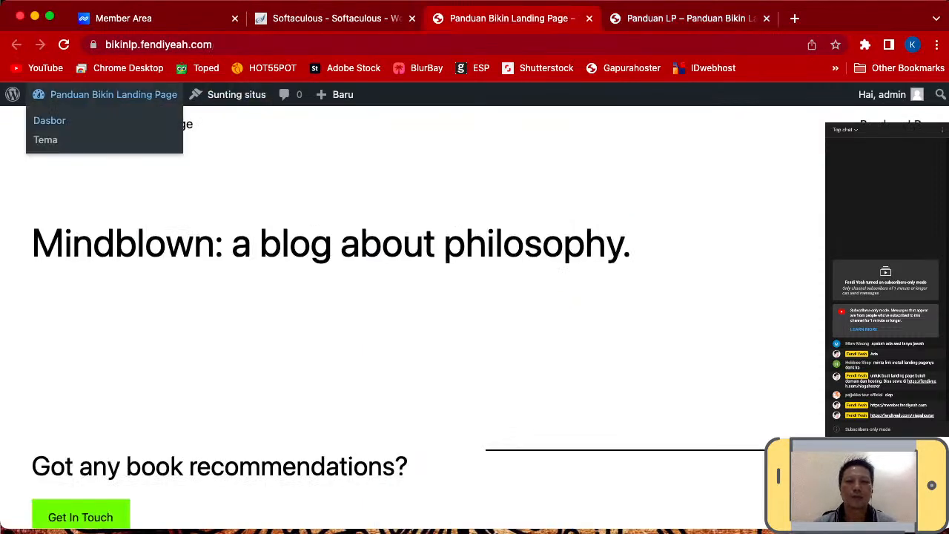
pyautogui.click(50, 120)
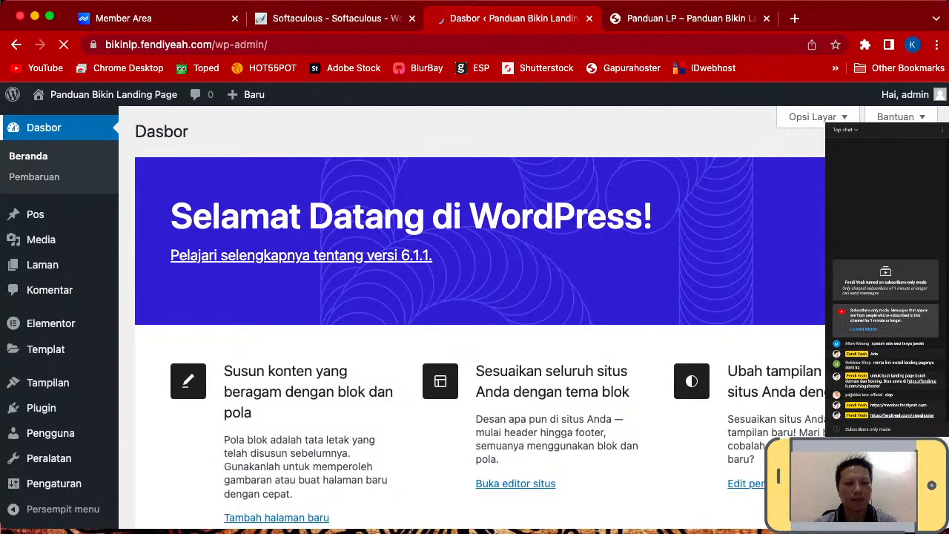
# - In General Settings, set the site time zone to UTC+7
pyautogui.scroll(-3, 49, 289)
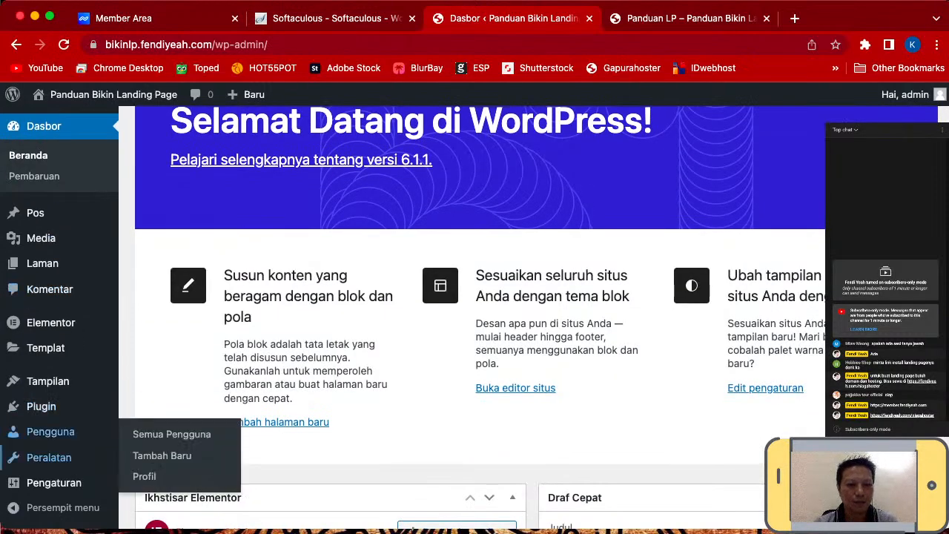
pyautogui.moveTo(53, 482)
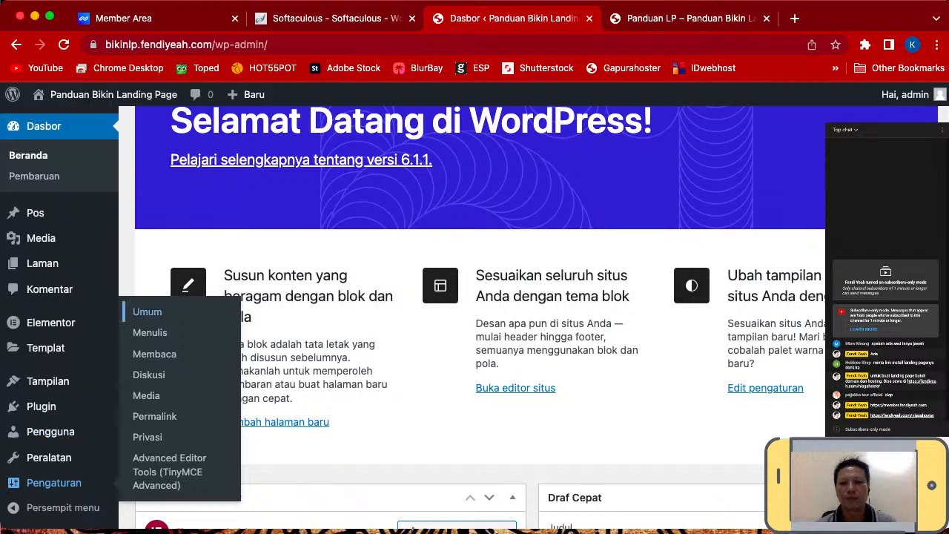
pyautogui.click(147, 311)
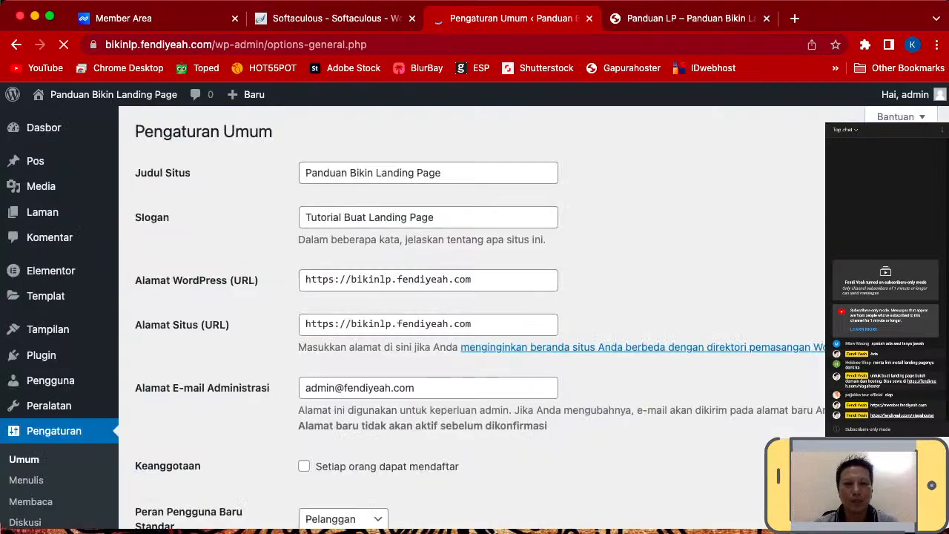
pyautogui.click(452, 173)
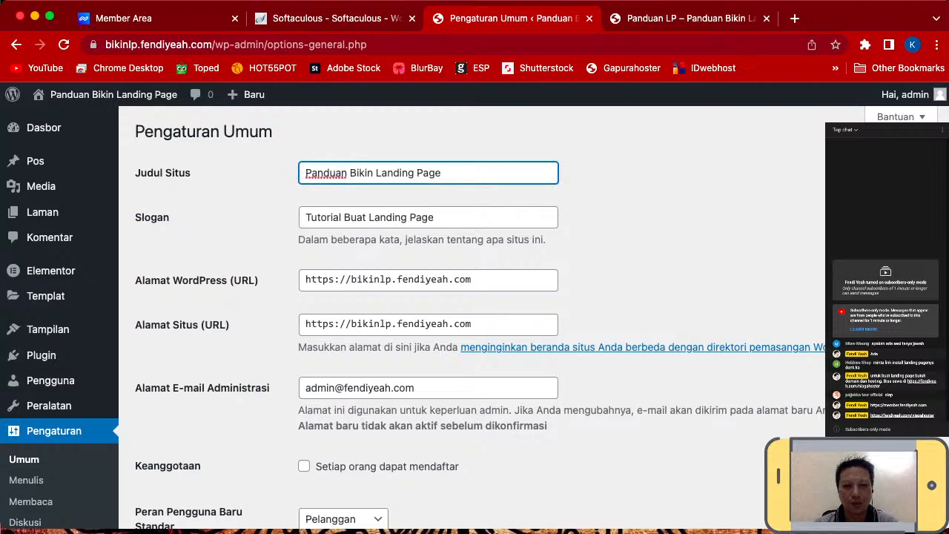
pyautogui.click(454, 218)
pyautogui.scroll(-2, 454, 296)
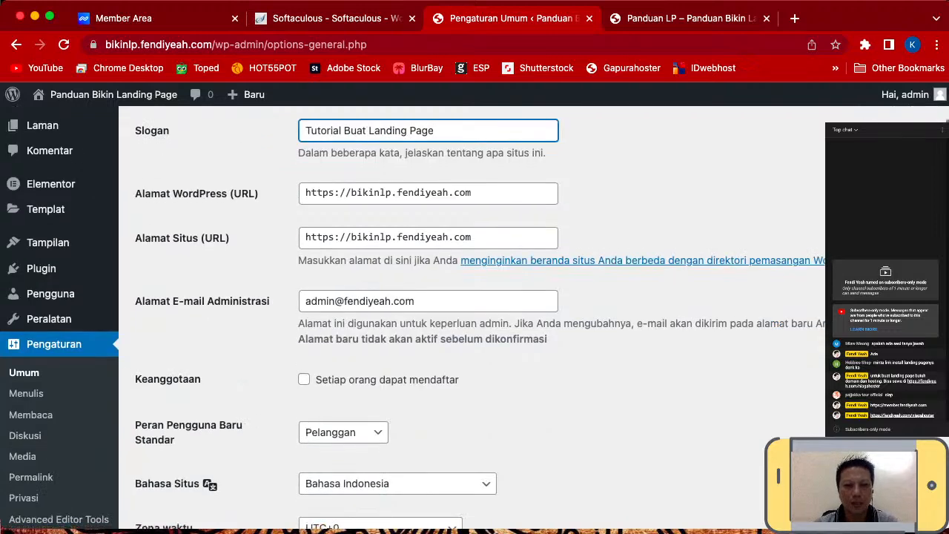
pyautogui.scroll(-4, 475, 319)
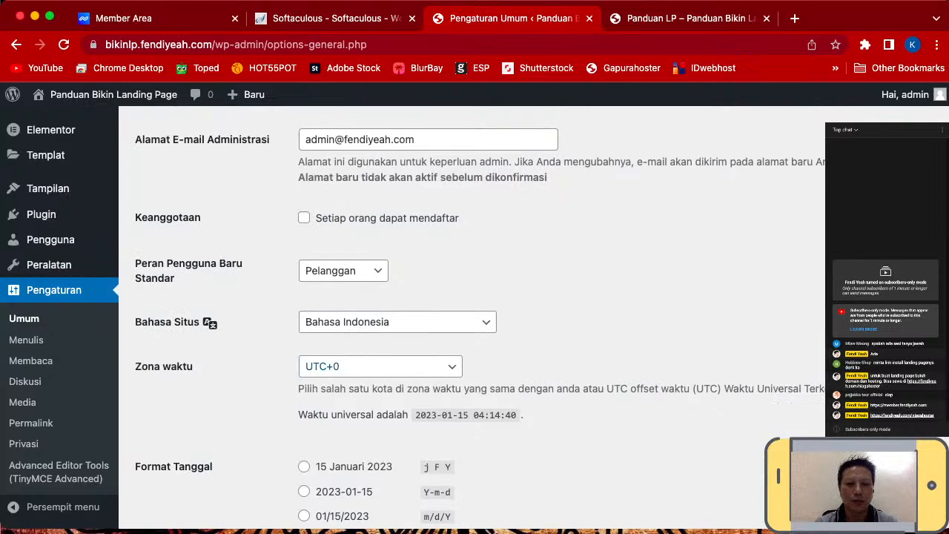
pyautogui.click(381, 366)
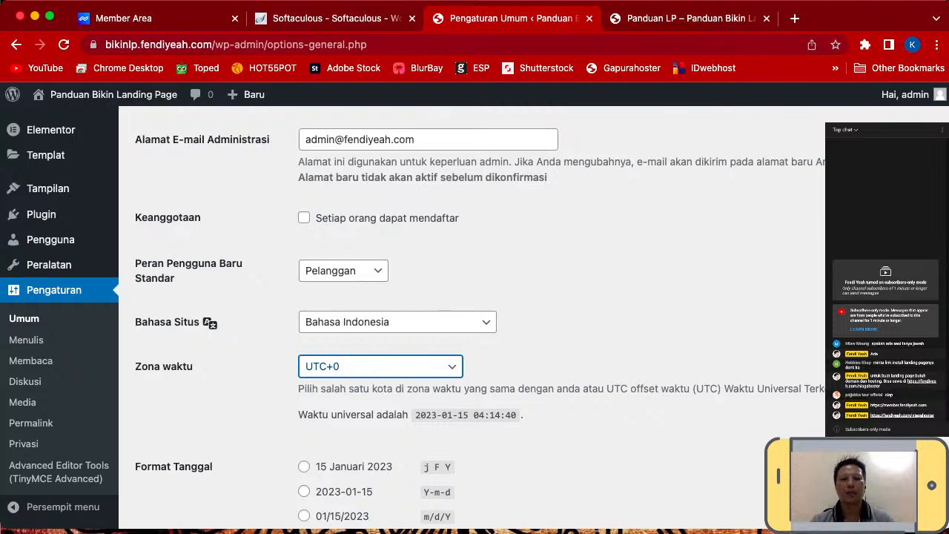
pyautogui.click(381, 367)
pyautogui.click(593, 356)
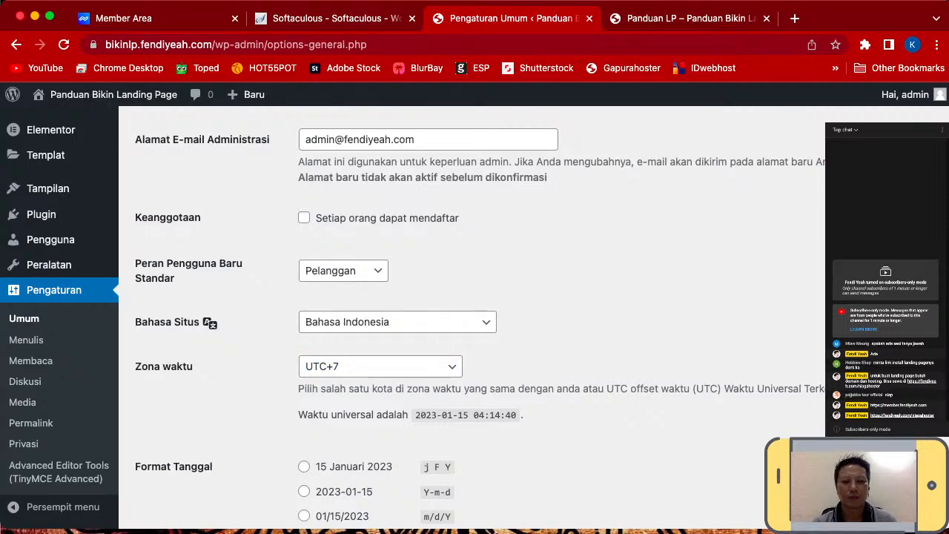
# - Choose the 15/01/2023 (d/m/Y) date format and save the general settings
pyautogui.scroll(-1, 475, 323)
pyautogui.scroll(-1, 475, 319)
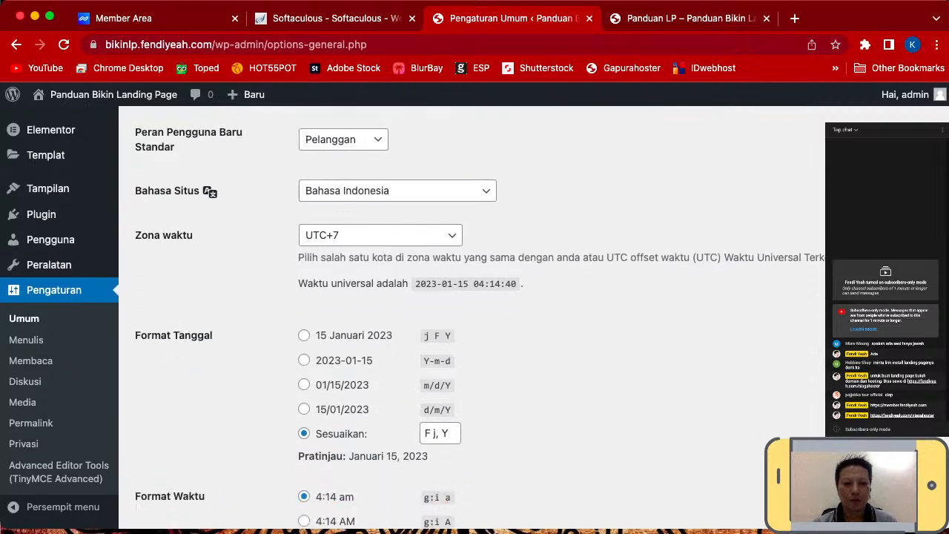
pyautogui.scroll(-1, 474, 318)
pyautogui.scroll(-1, 474, 319)
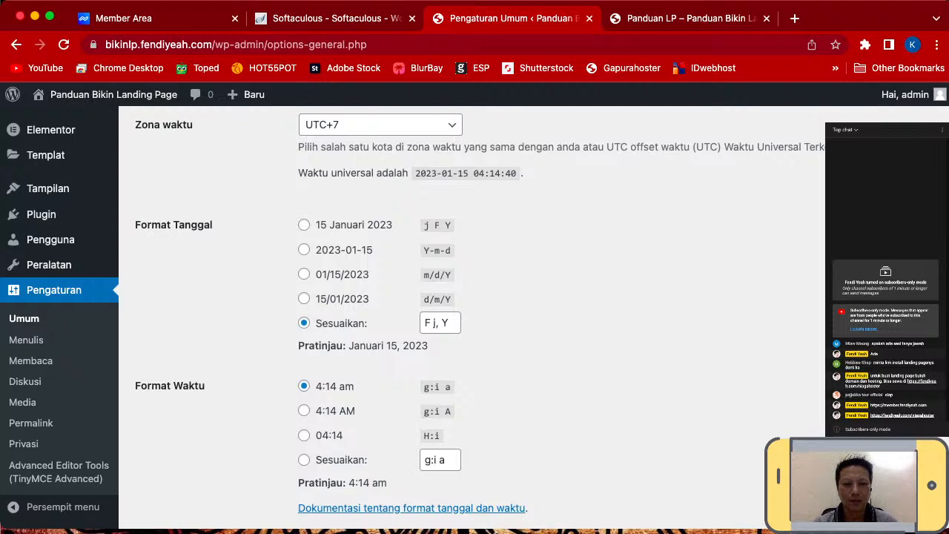
pyautogui.click(304, 299)
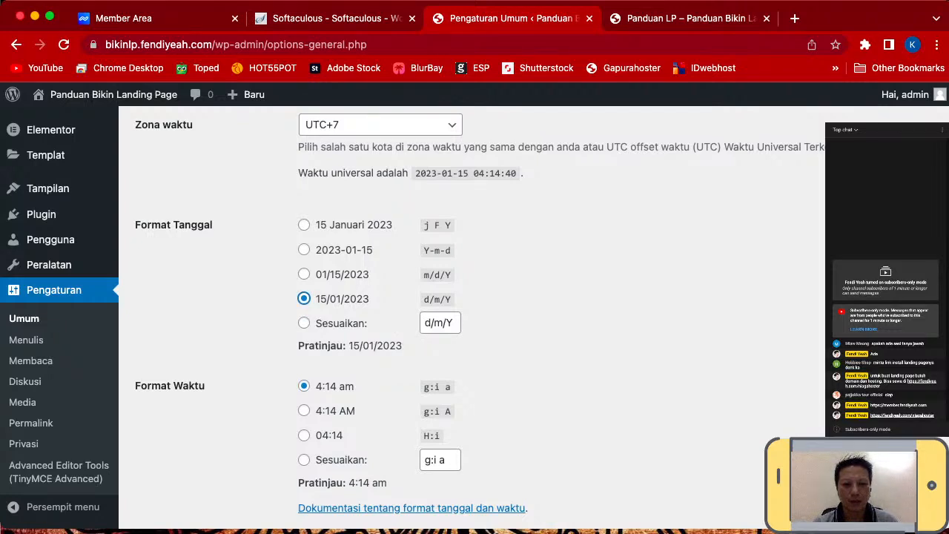
pyautogui.scroll(-1, 474, 319)
pyautogui.scroll(-1, 474, 319)
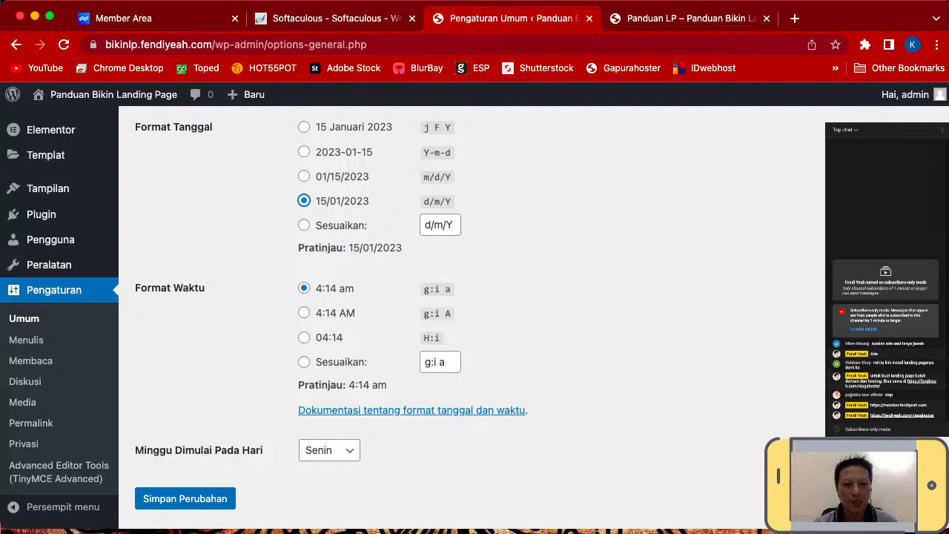
pyautogui.scroll(-1, 475, 319)
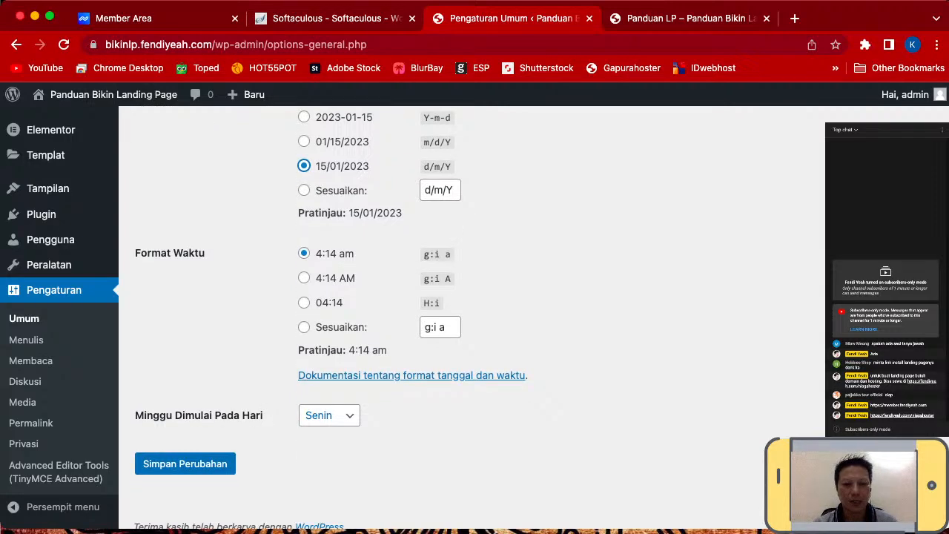
pyautogui.scroll(-1, 475, 319)
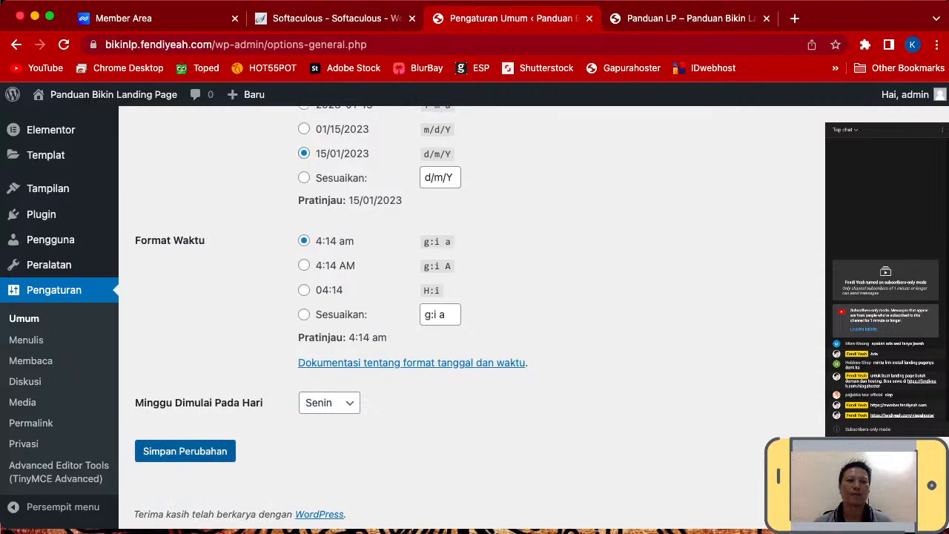
pyautogui.click(185, 451)
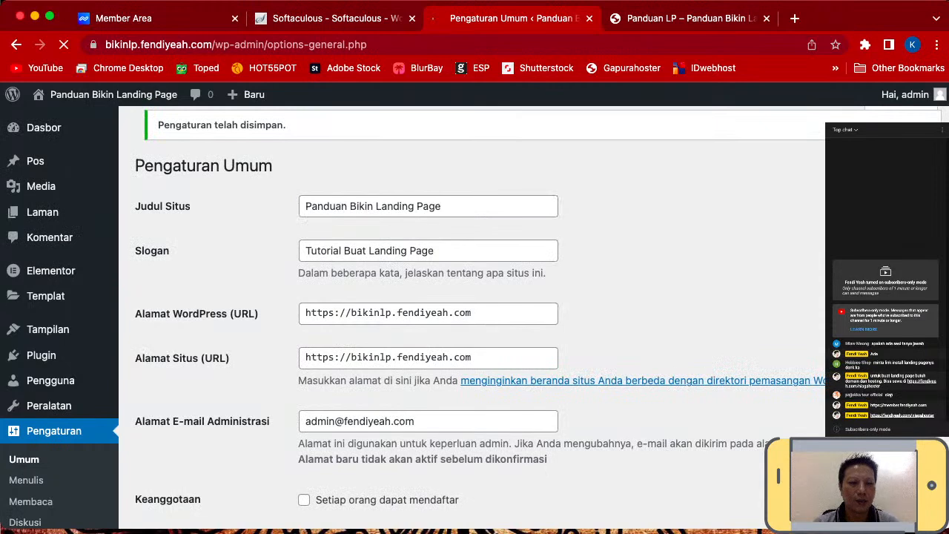
pyautogui.scroll(-1, 38, 359)
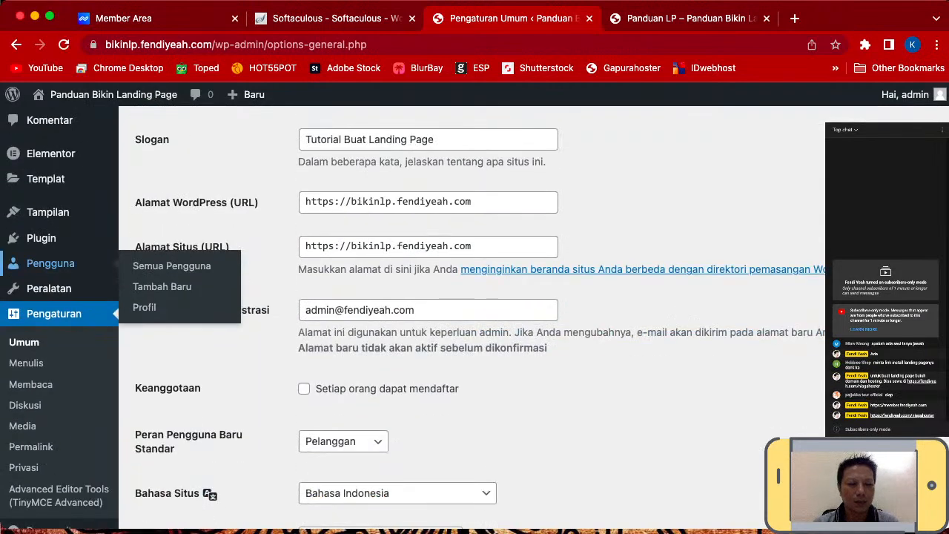
pyautogui.click(27, 363)
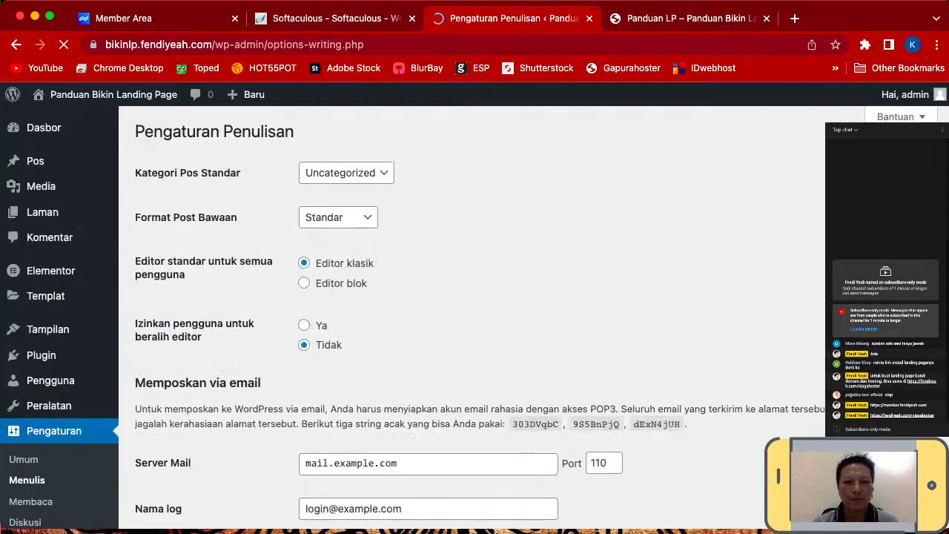
# - Look over the Writing Settings without changes, then go to Reading Settings
pyautogui.scroll(-1, 445, 319)
pyautogui.scroll(-1, 475, 319)
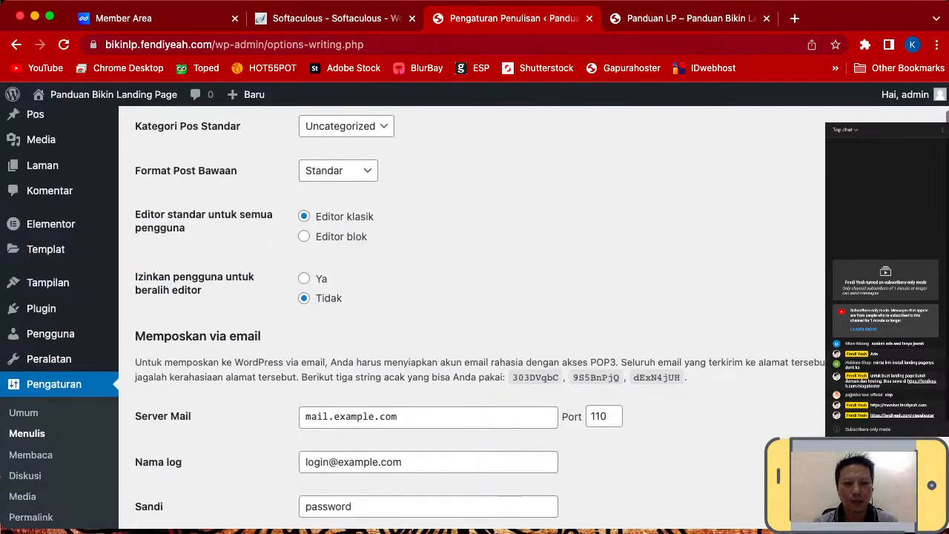
pyautogui.scroll(-1, 474, 319)
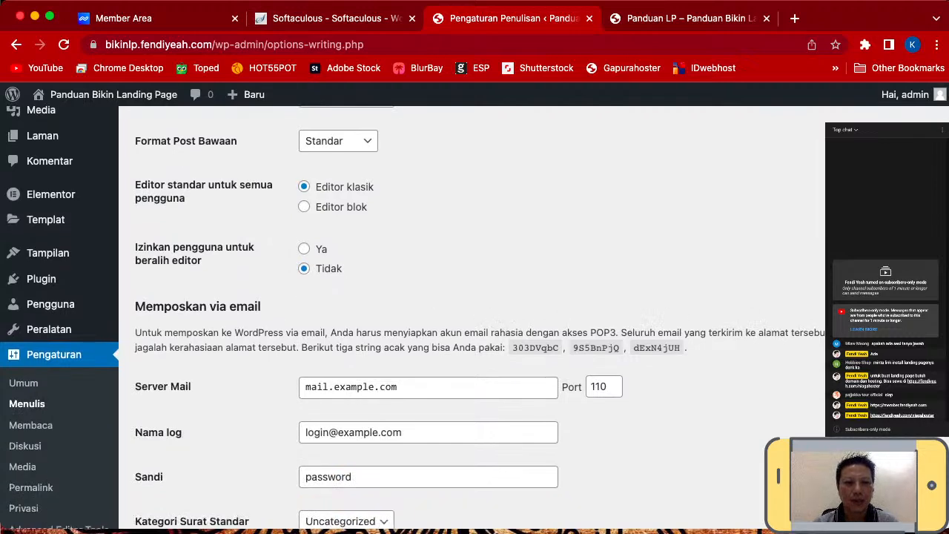
pyautogui.scroll(2, 475, 319)
pyautogui.scroll(-1, 474, 319)
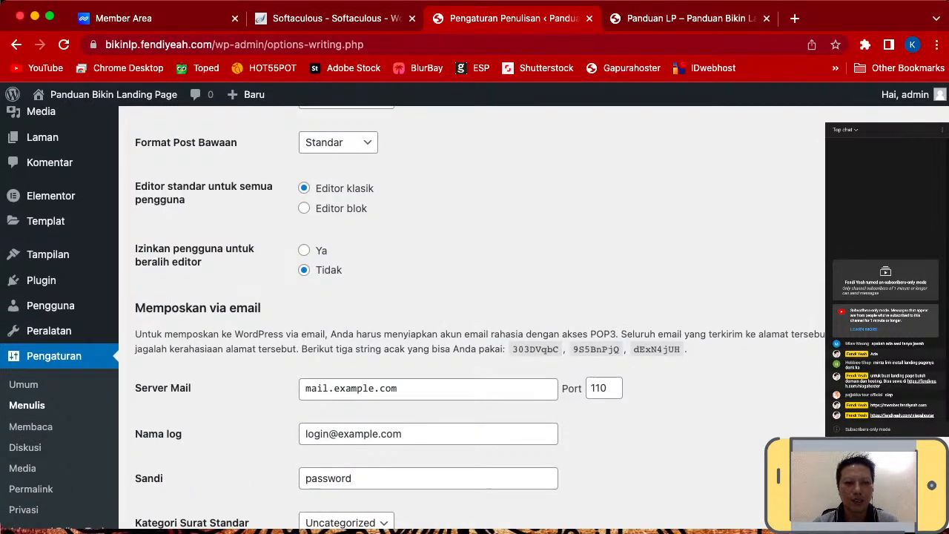
pyautogui.scroll(-3, 475, 319)
pyautogui.scroll(-2, 474, 319)
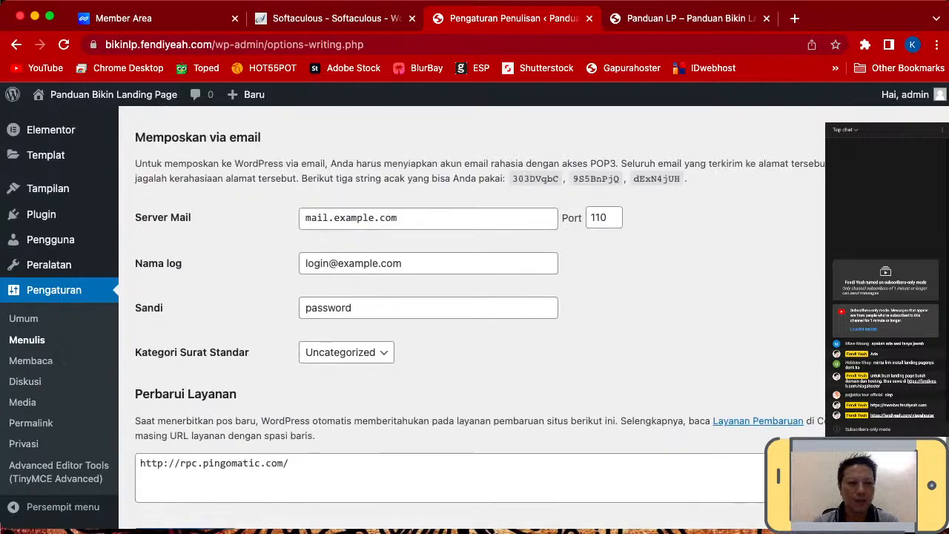
pyautogui.click(30, 361)
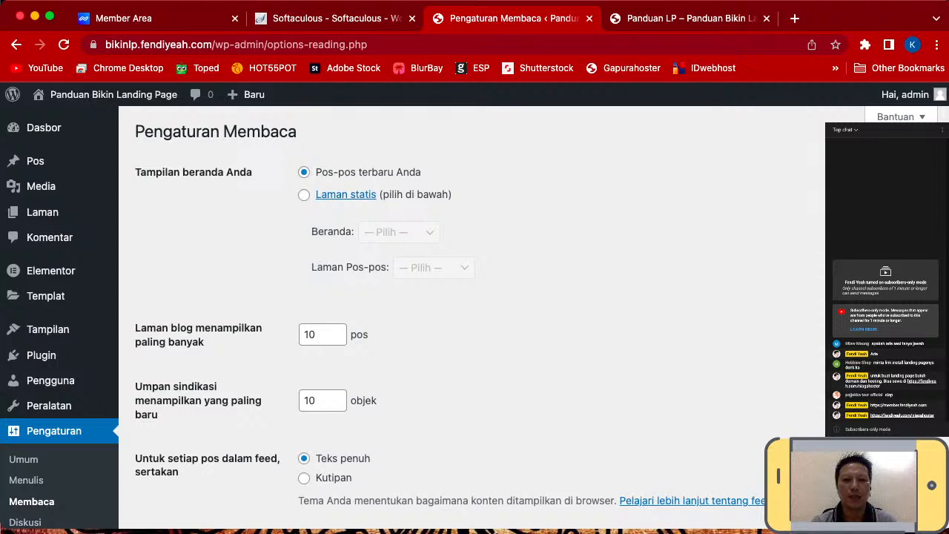
# - Set the homepage to the static page Panduan LP and save the reading settings
pyautogui.click(304, 195)
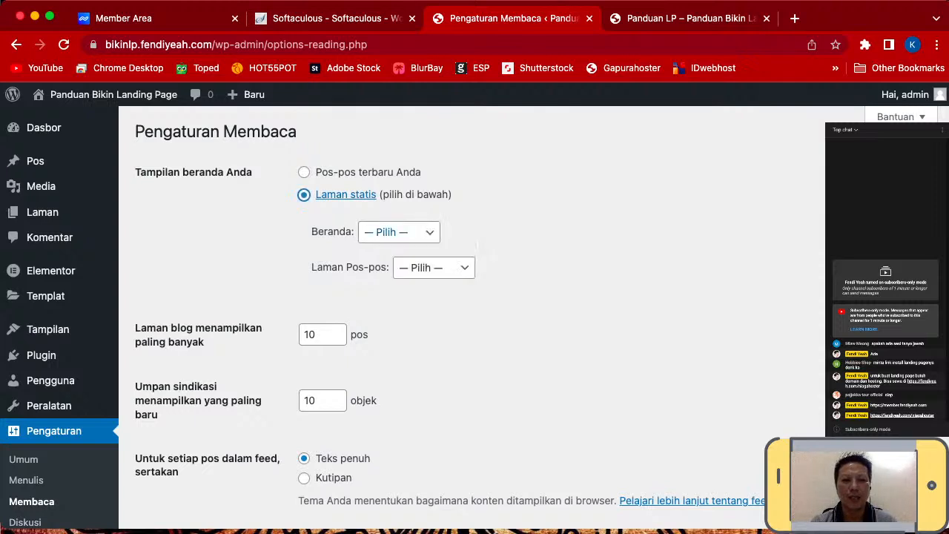
pyautogui.click(400, 233)
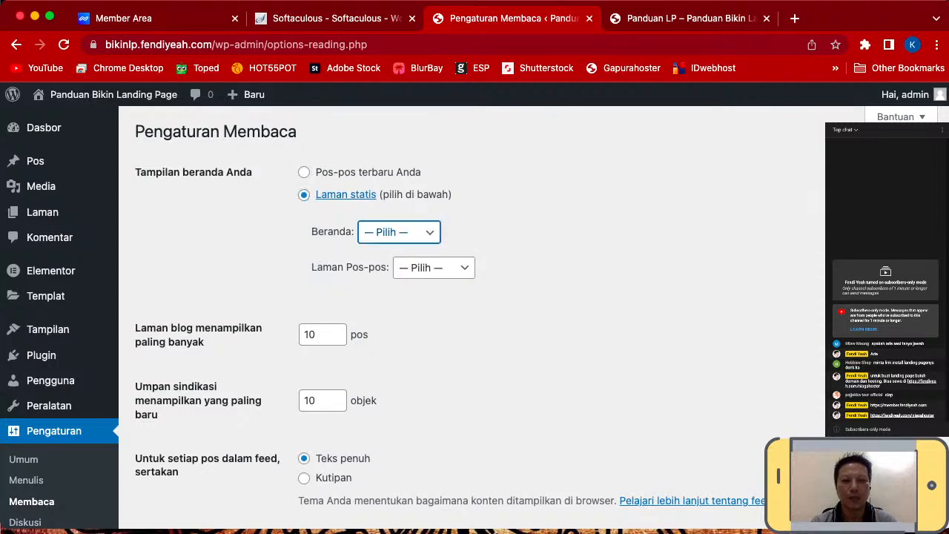
pyautogui.click(395, 249)
pyautogui.click(551, 250)
pyautogui.scroll(-5, 445, 319)
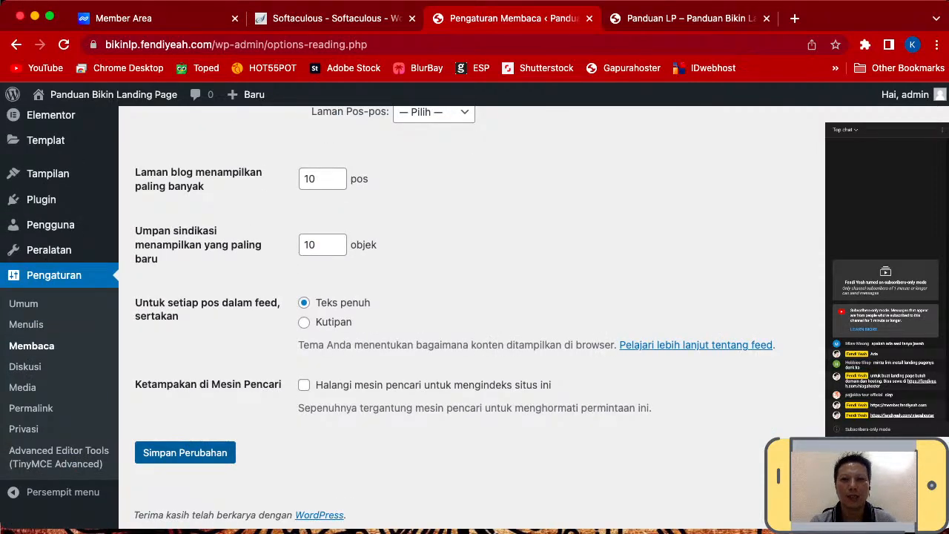
pyautogui.click(186, 452)
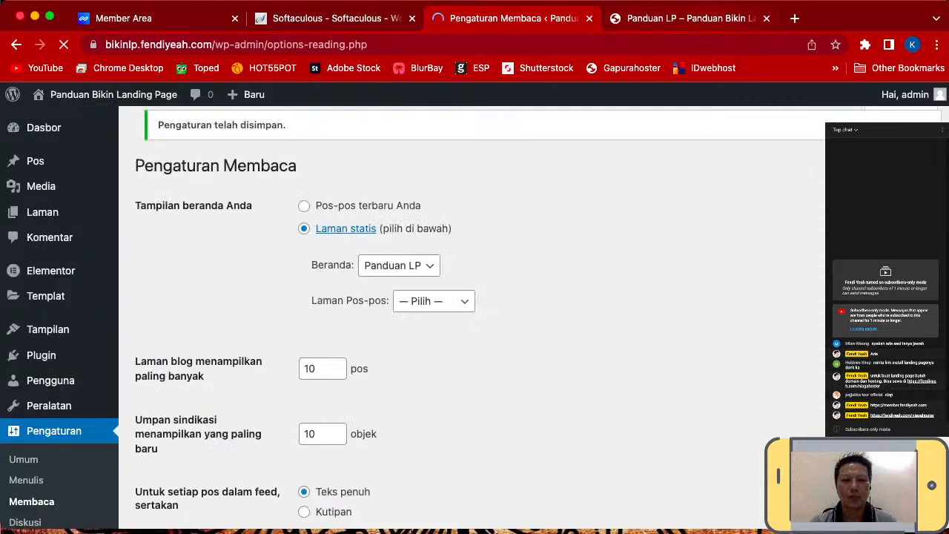
# - Load the site root URL in the other tab to confirm it shows the landing page
pyautogui.hotkey('ctrl', 'Tab')
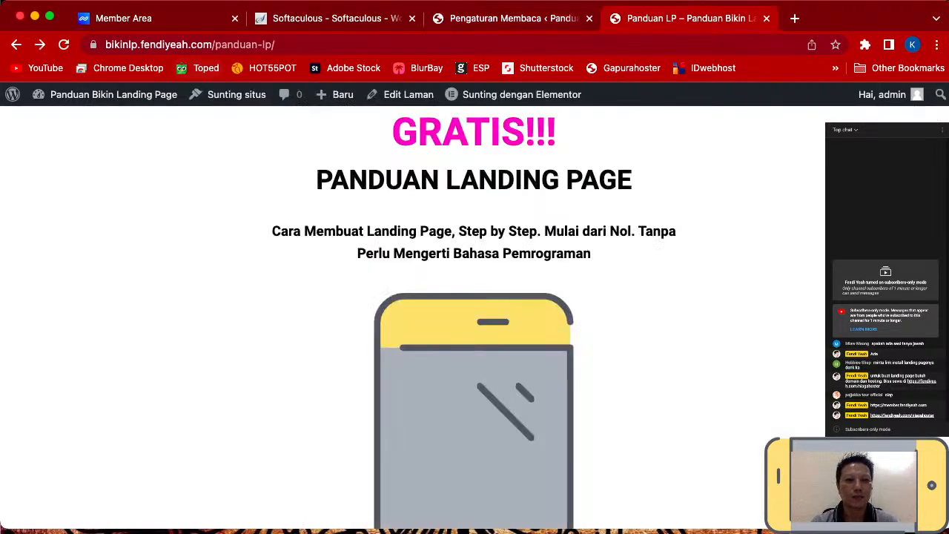
pyautogui.moveTo(277, 44); pyautogui.dragTo(215, 45)
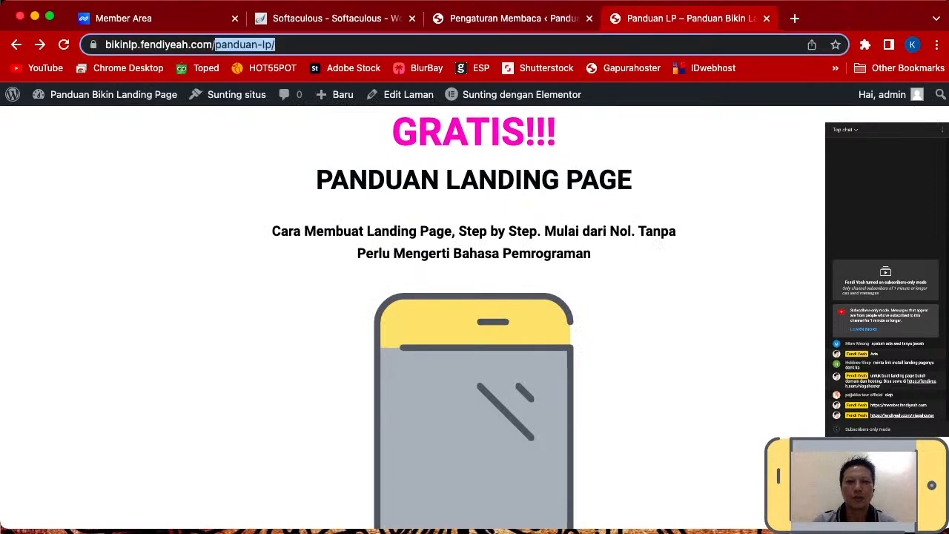
pyautogui.press('BackSpace')
pyautogui.press('Return')
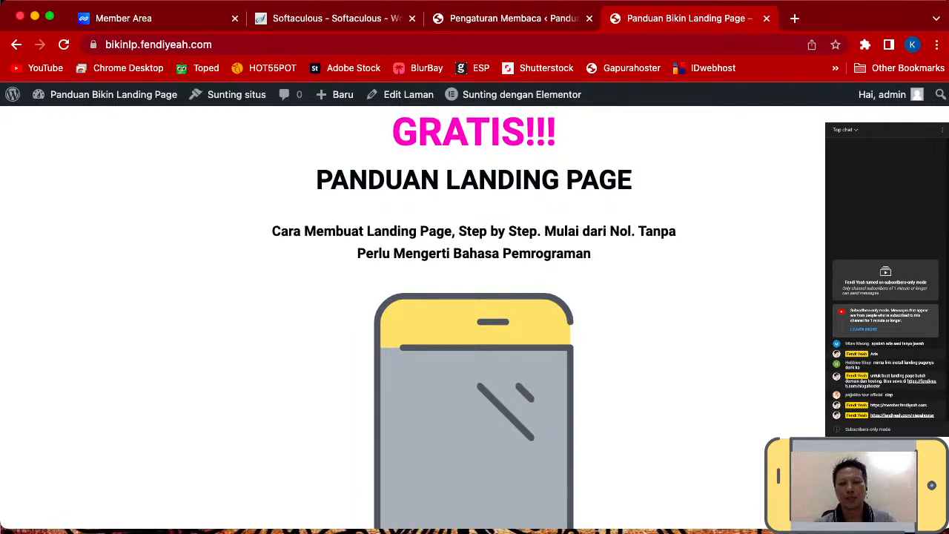
pyautogui.scroll(-3, 475, 319)
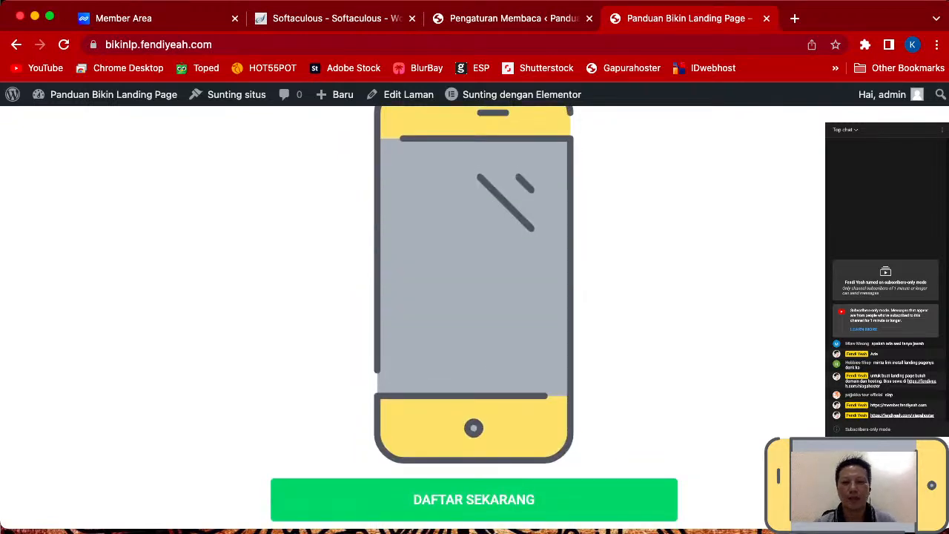
pyautogui.scroll(3, 475, 319)
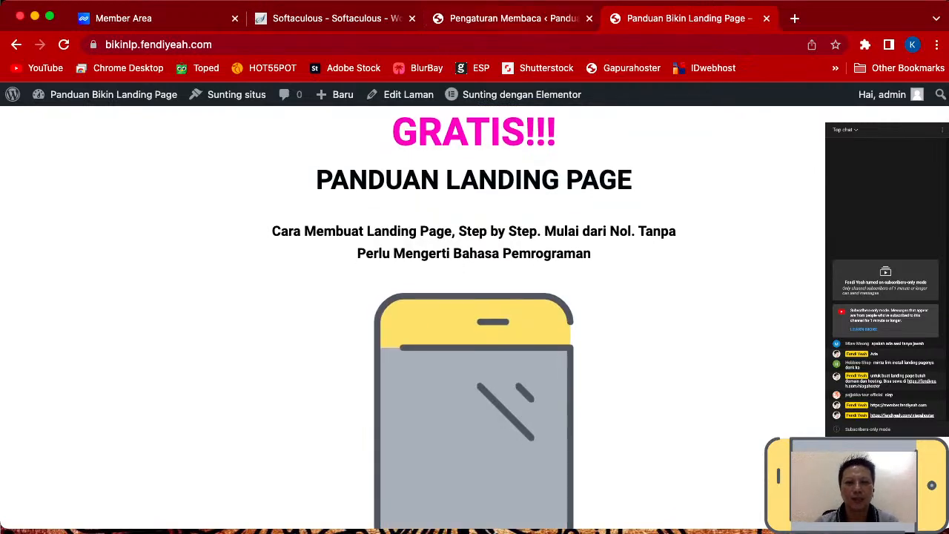
pyautogui.hotkey('ctrl', 'shift', 'Tab')
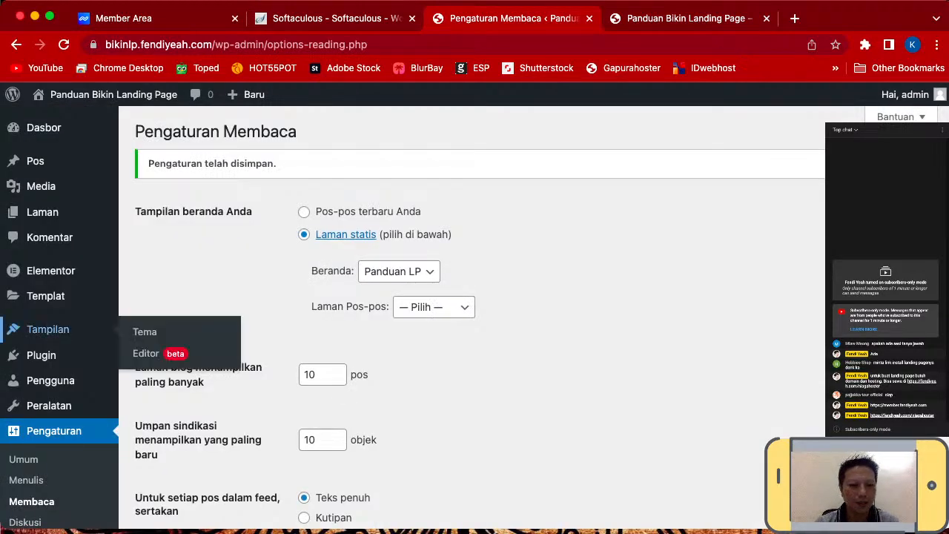
# - Switch the permalink structure to Nama tulisan (/%postname%/) and save it
pyautogui.scroll(-3, 48, 329)
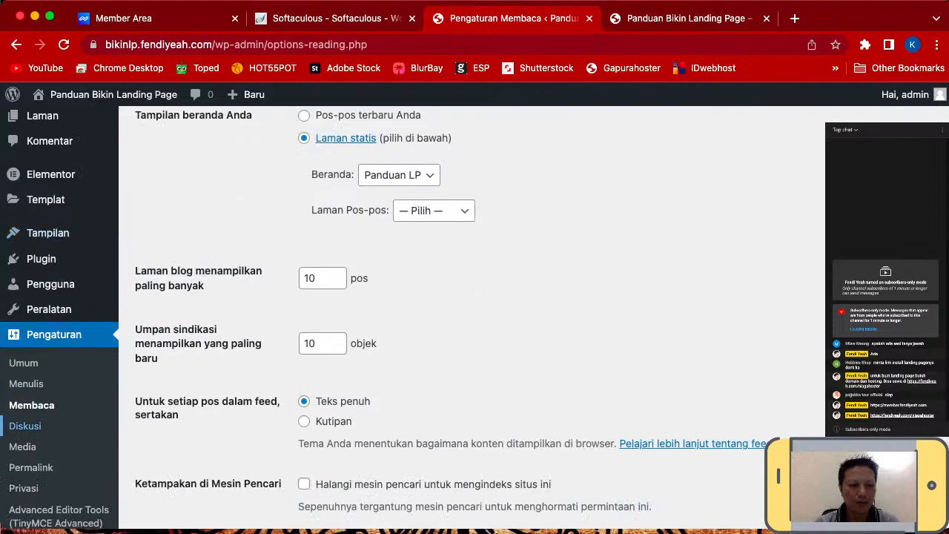
pyautogui.scroll(-3, 29, 416)
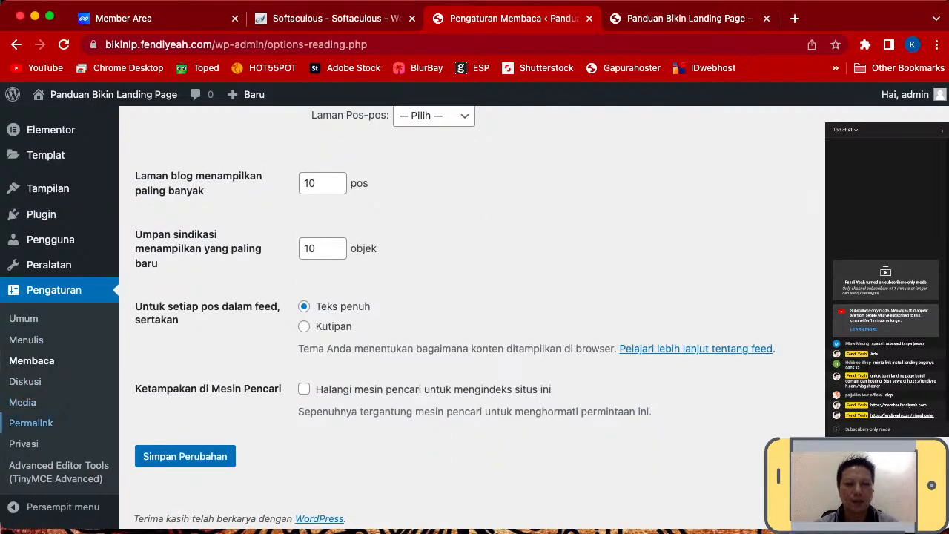
pyautogui.click(30, 422)
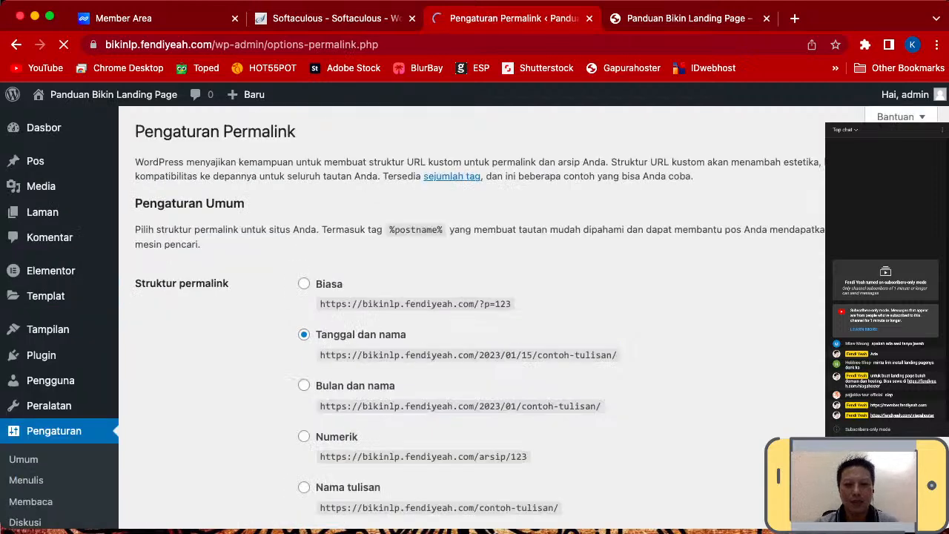
pyautogui.scroll(-2, 472, 319)
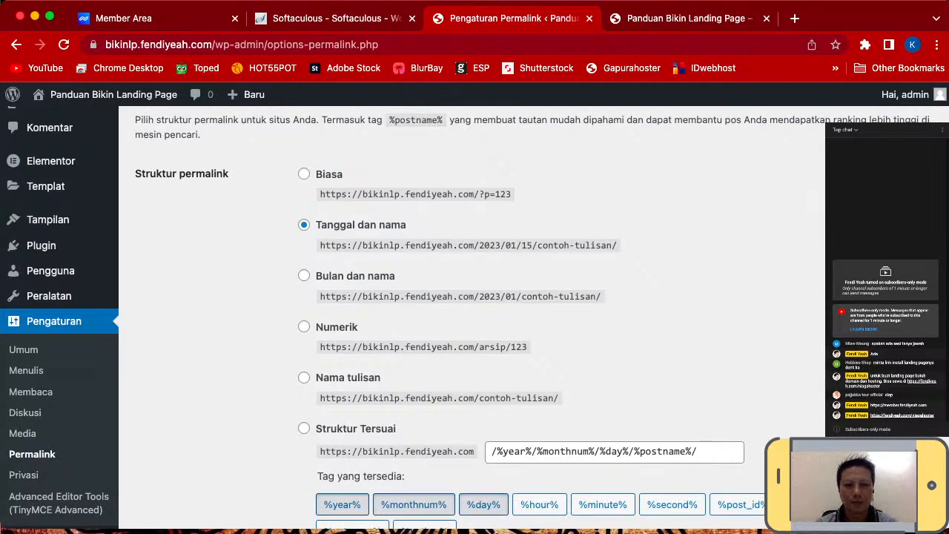
pyautogui.click(304, 378)
pyautogui.scroll(-2, 472, 319)
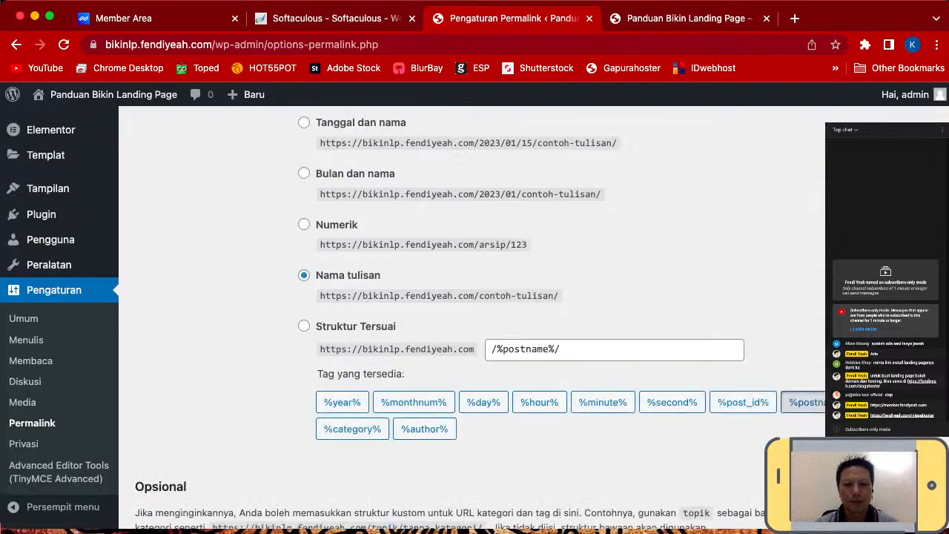
pyautogui.scroll(-2, 472, 319)
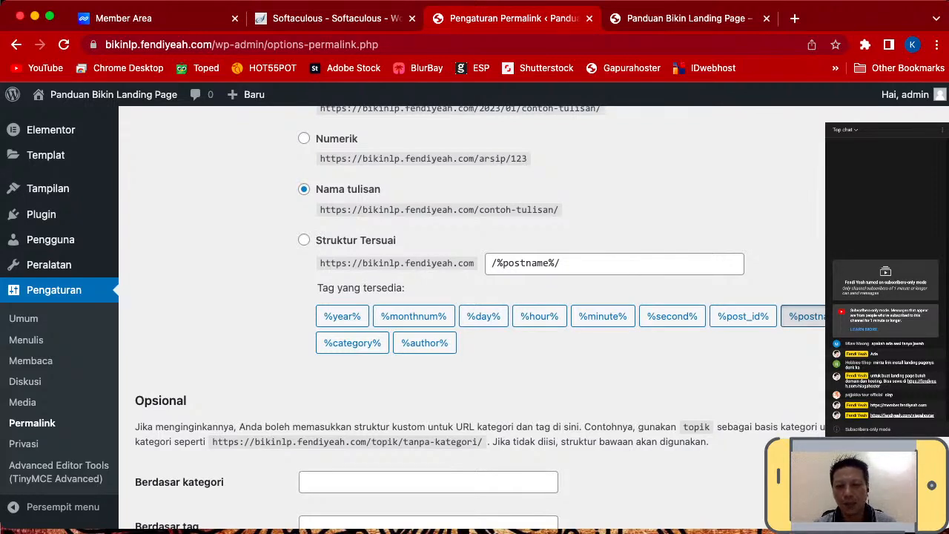
pyautogui.scroll(-3, 472, 319)
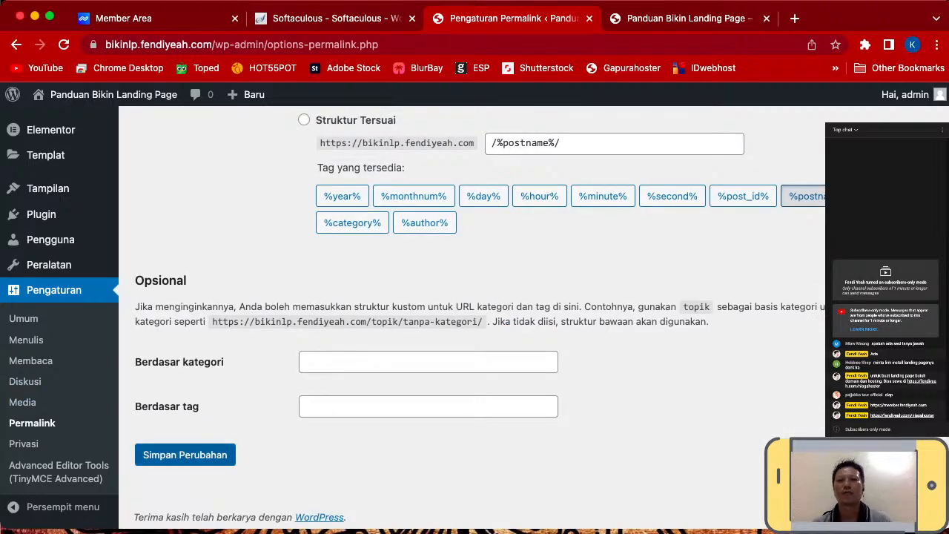
pyautogui.click(186, 455)
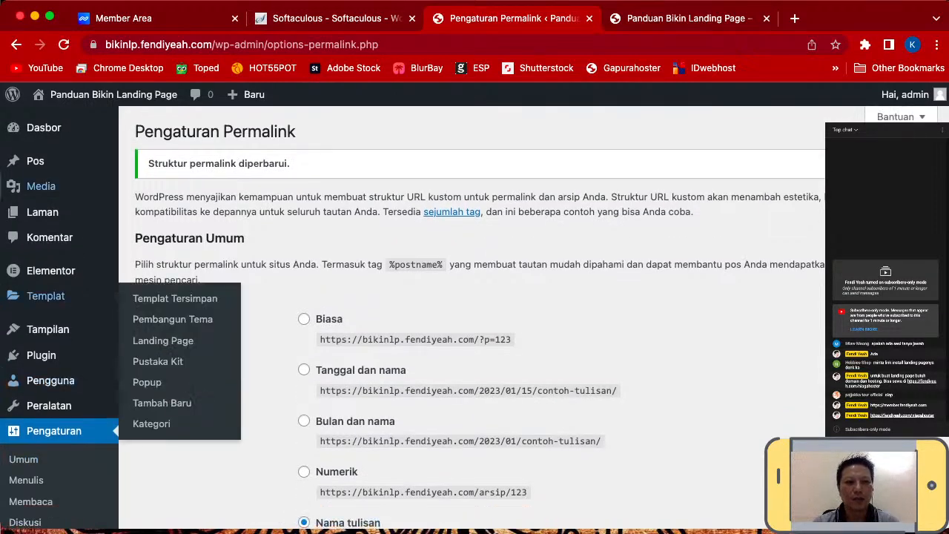
pyautogui.moveTo(83, 95)
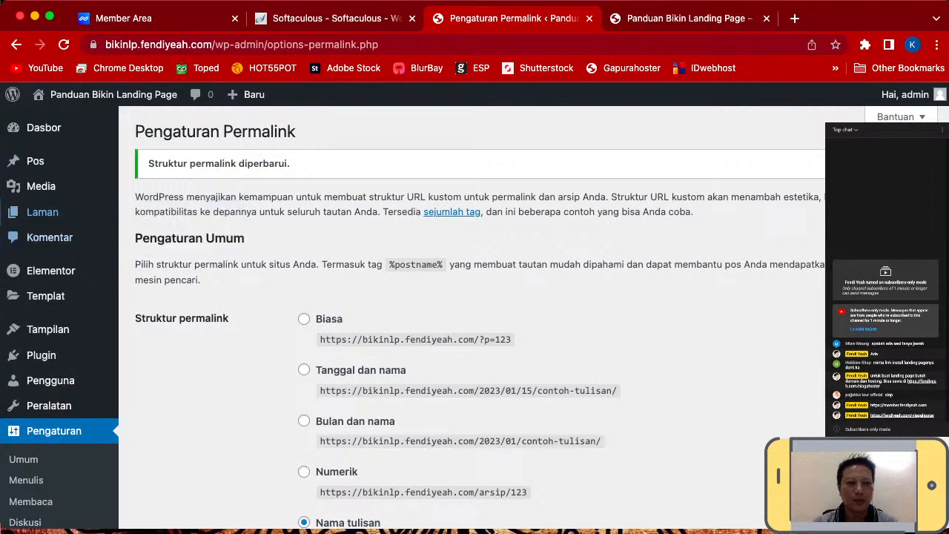
# - From Laman > Semua Laman, launch Panduan LP with Sunting dengan Elementor
pyautogui.moveTo(43, 212)
pyautogui.click(164, 215)
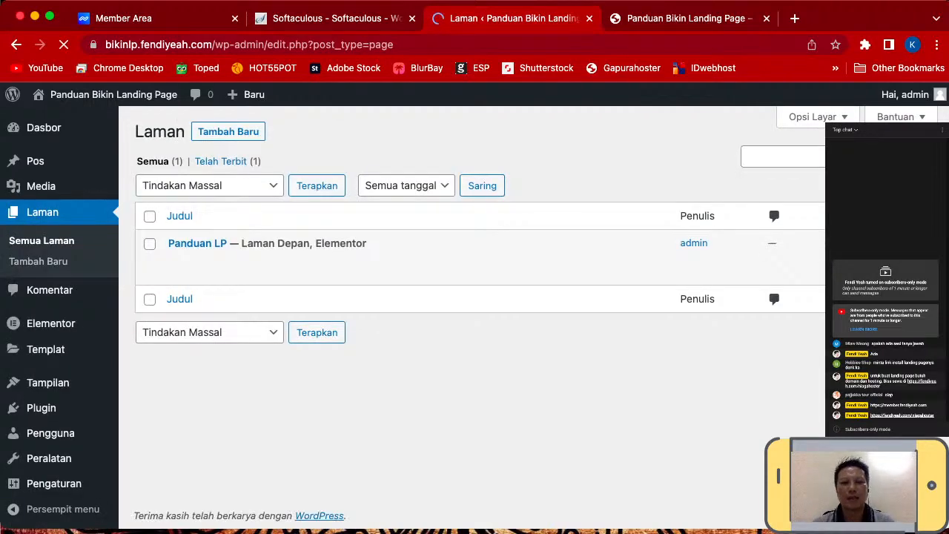
pyautogui.moveTo(486, 254)
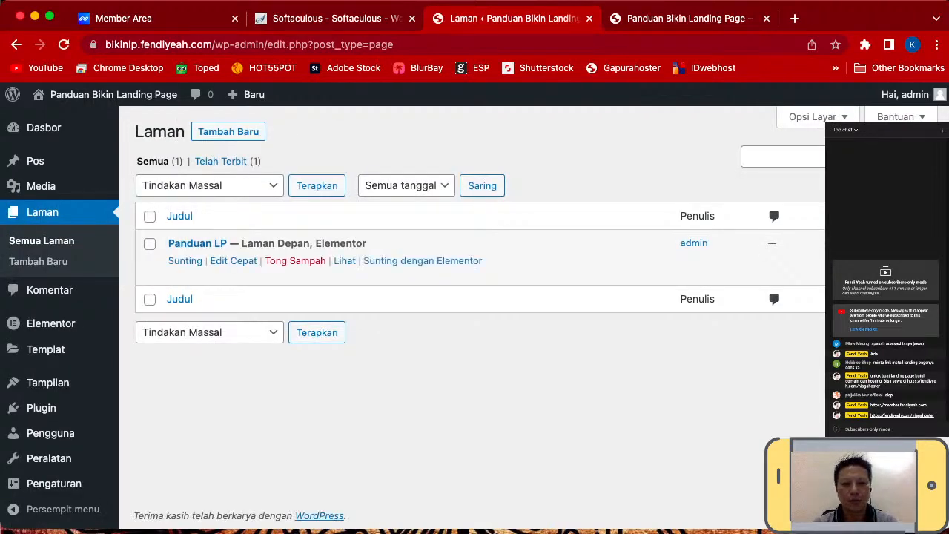
pyautogui.click(423, 260)
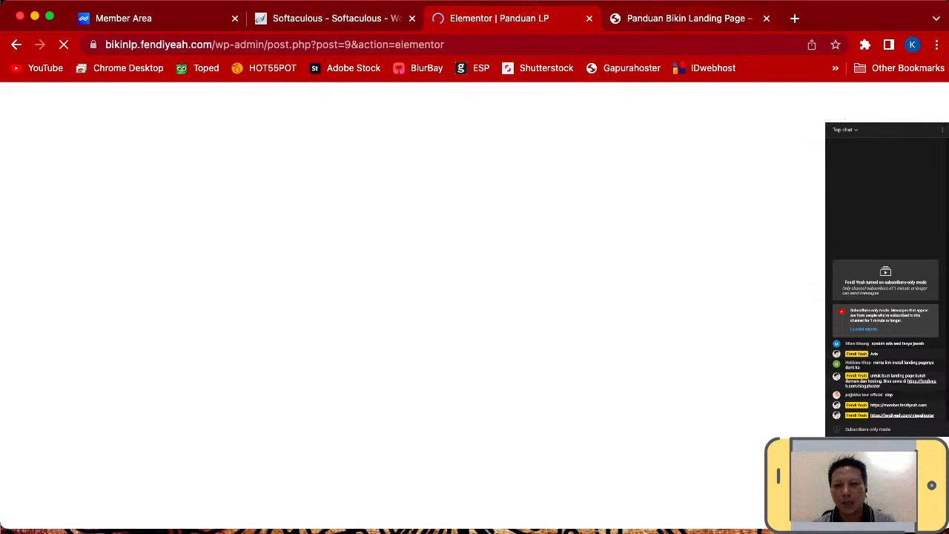
# - Glance at the live landing page tab, then return to the editor once it loads
pyautogui.click(688, 19)
pyautogui.scroll(-3, 475, 319)
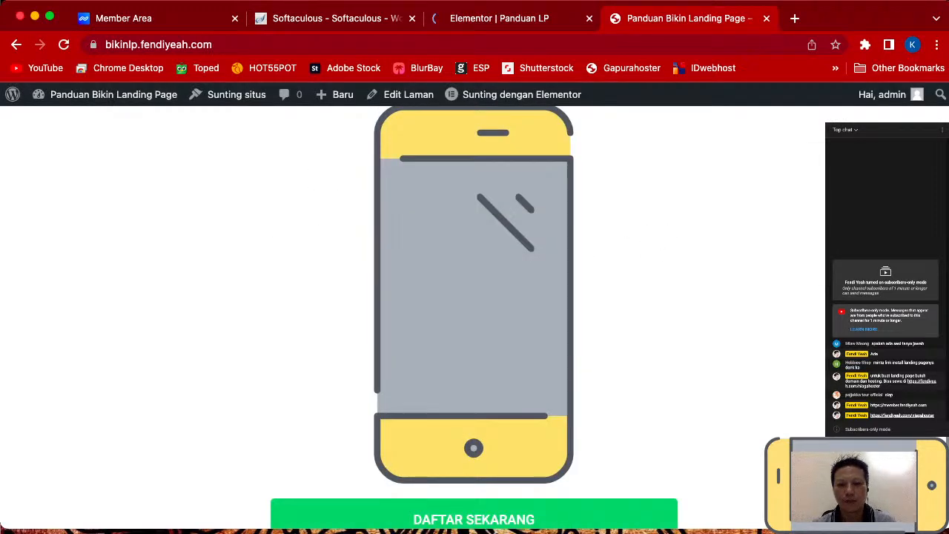
pyautogui.scroll(3, 475, 319)
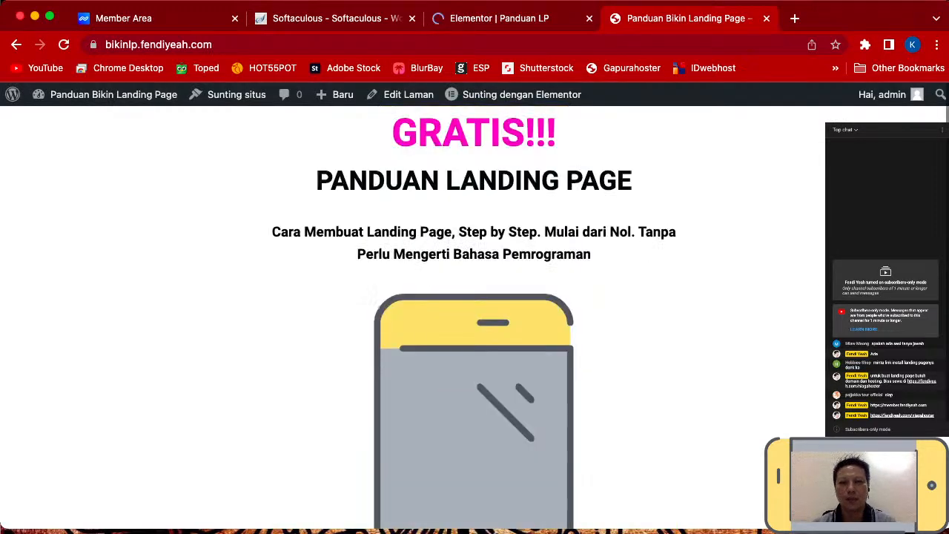
pyautogui.click(499, 19)
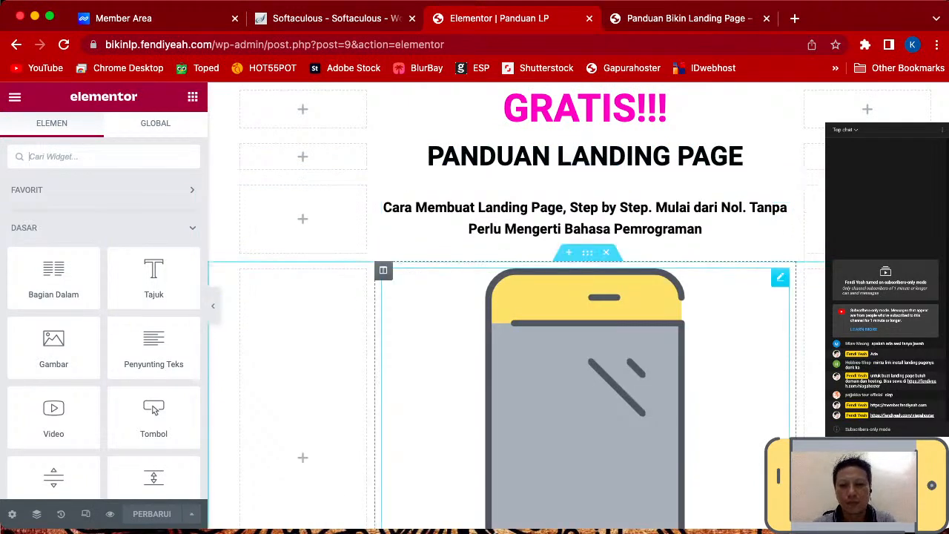
pyautogui.scroll(-3, 517, 311)
pyautogui.scroll(-5, 517, 306)
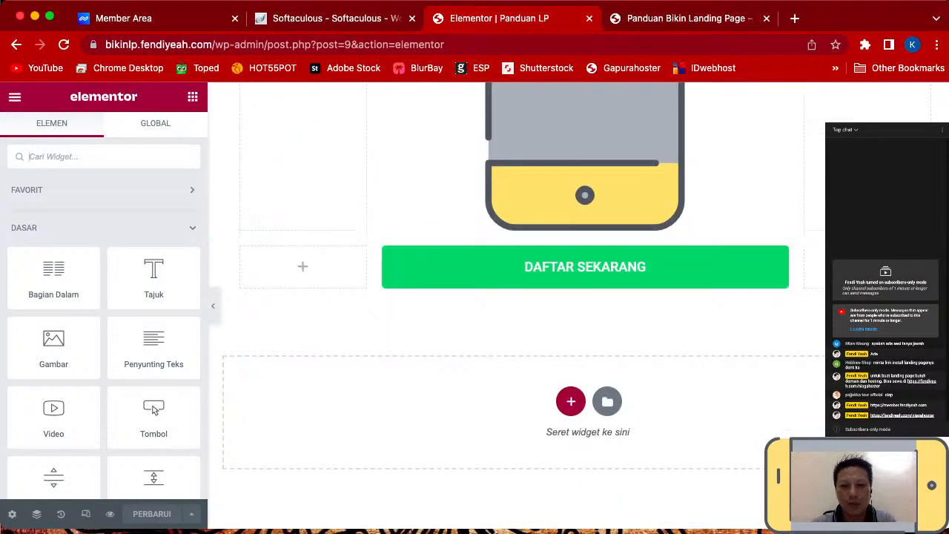
pyautogui.scroll(2, 517, 306)
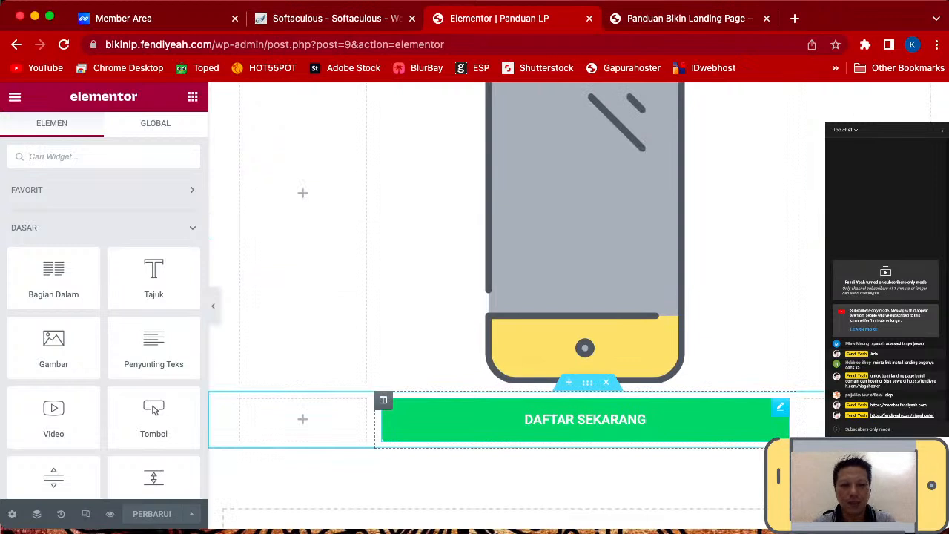
# - Insert the Check circle icon from the Icon Library on the DAFTAR SEKARANG button, positioned Sebelum
pyautogui.click(585, 419)
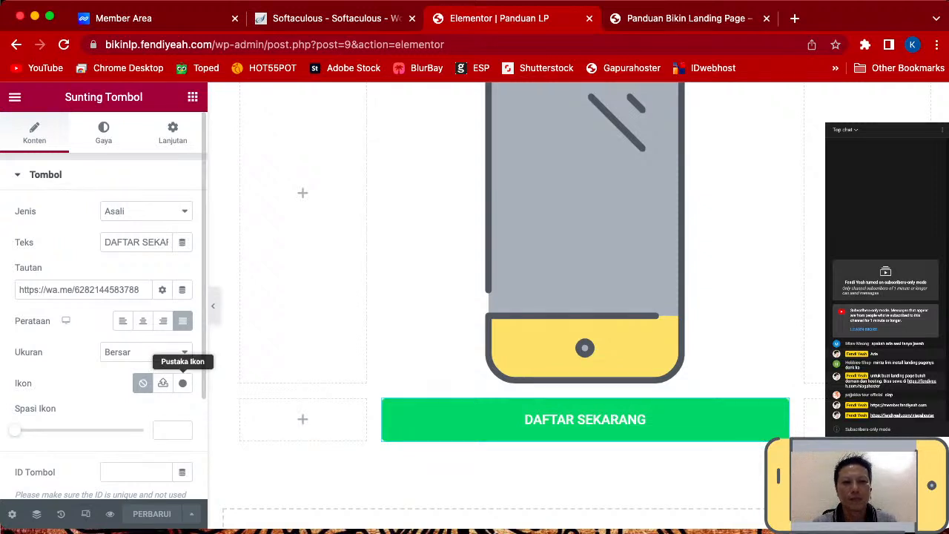
pyautogui.click(183, 383)
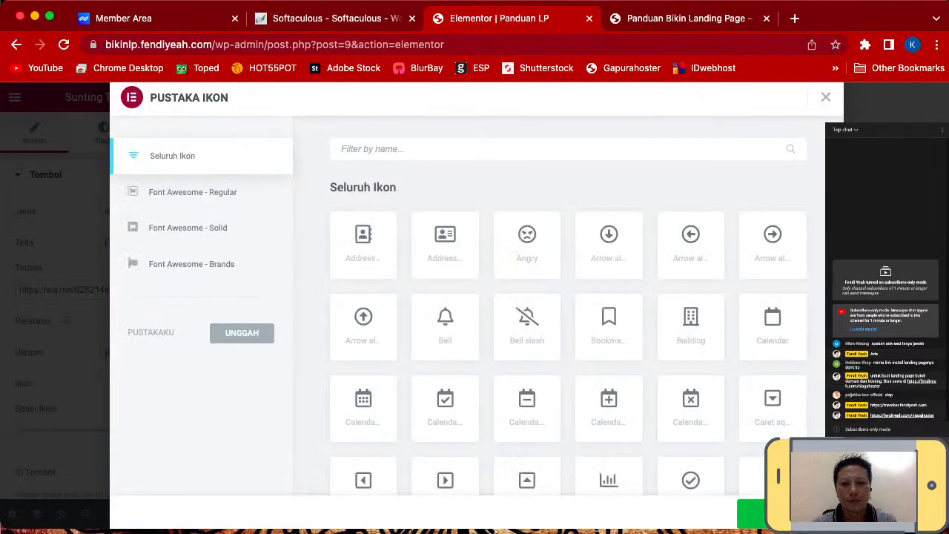
pyautogui.scroll(-3, 609, 326)
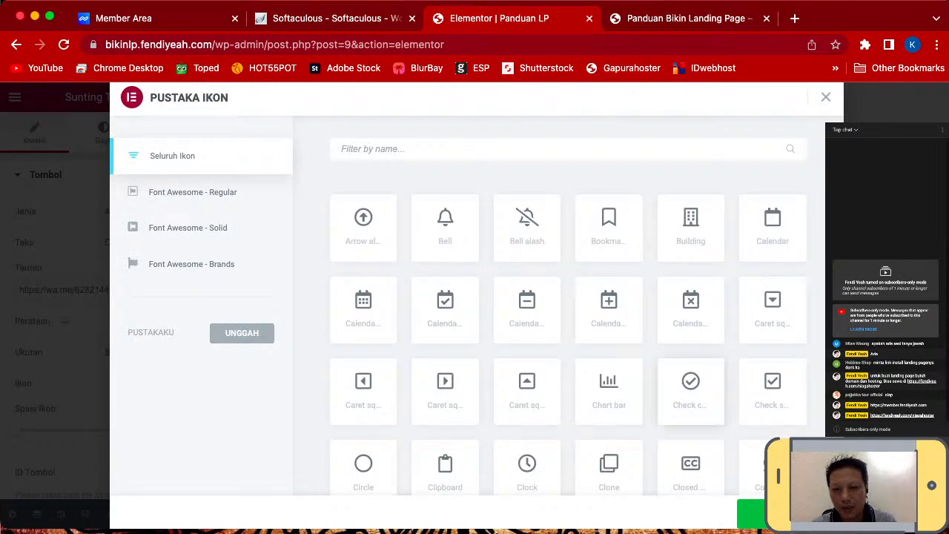
pyautogui.click(690, 390)
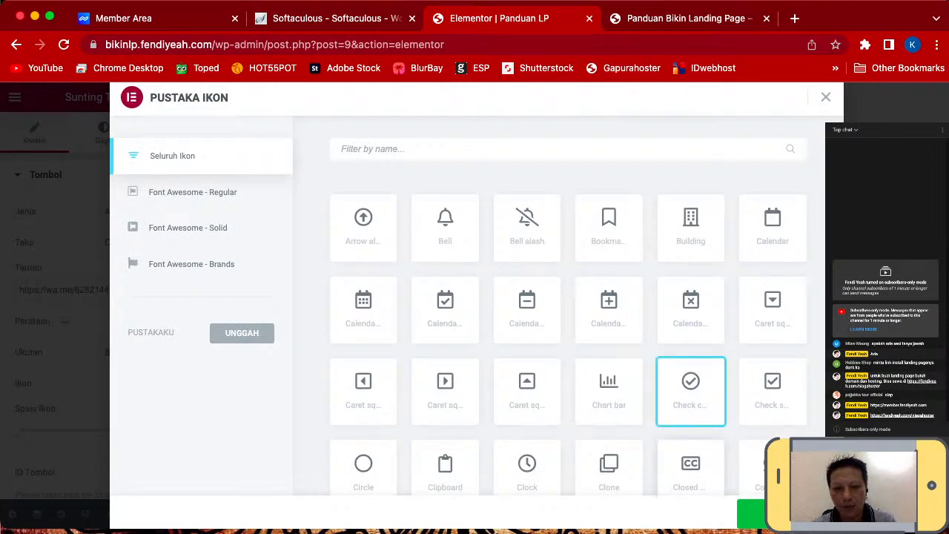
pyautogui.click(751, 514)
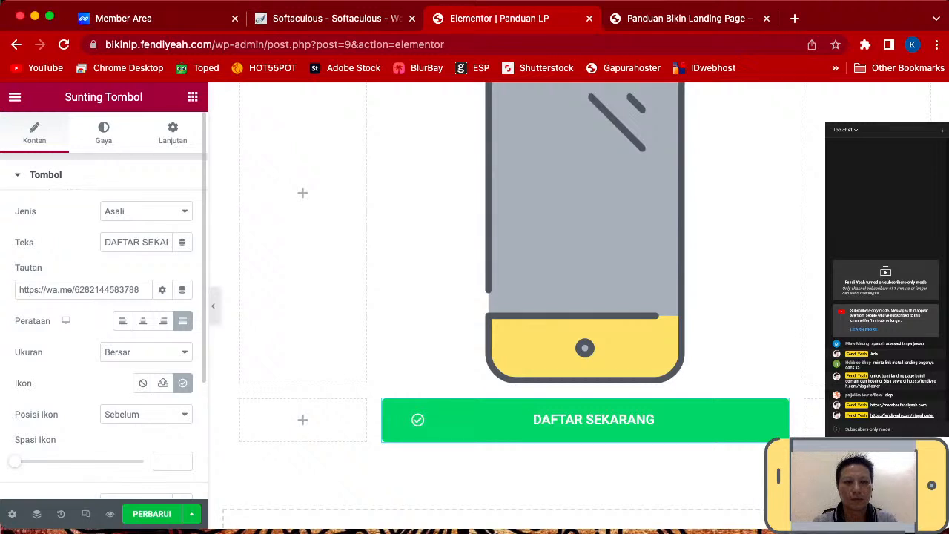
# - Apply the Shrink hover animation to the DAFTAR SEKARANG button and update the page
pyautogui.click(104, 133)
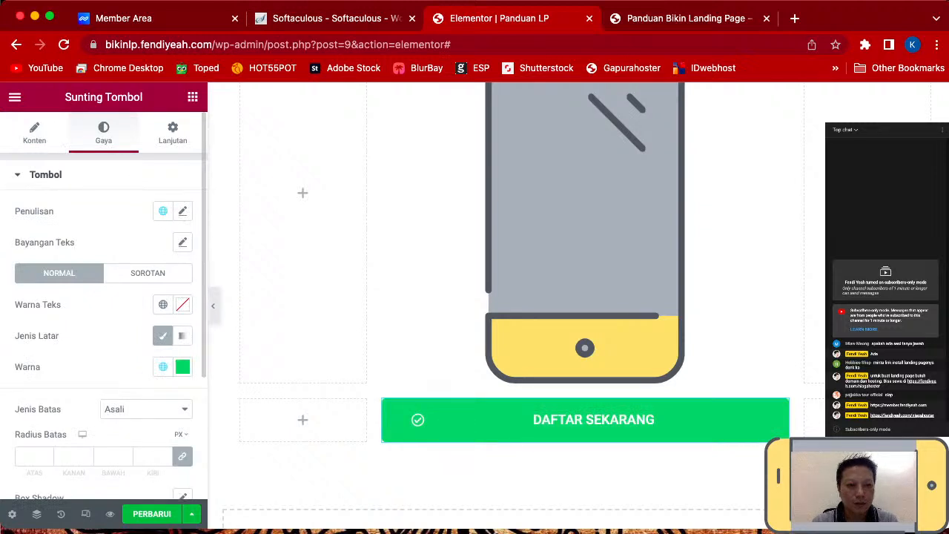
pyautogui.scroll(-2, 104, 297)
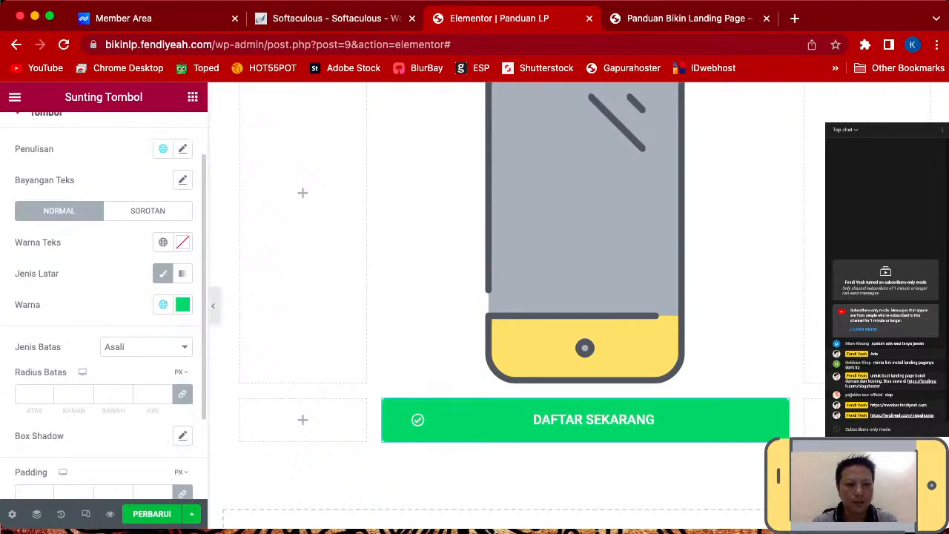
pyautogui.click(148, 210)
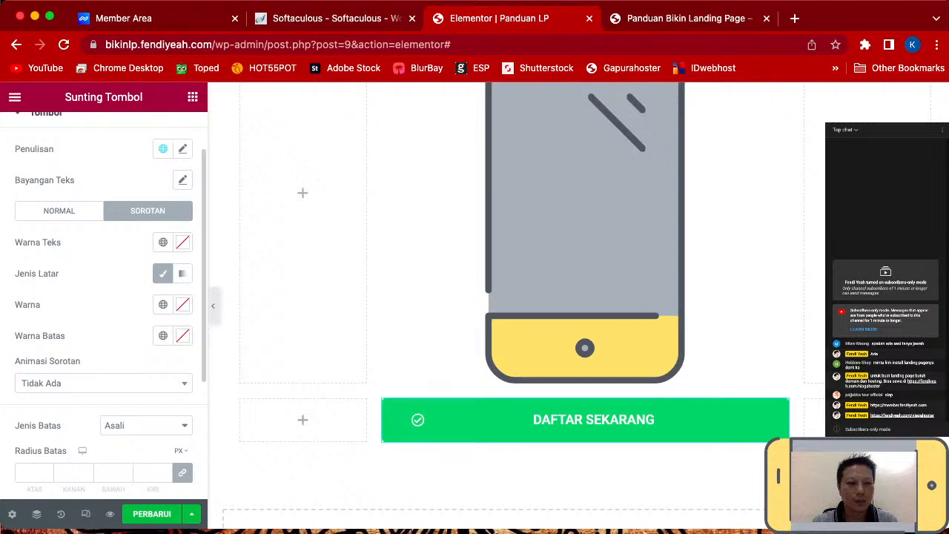
pyautogui.scroll(-2, 104, 297)
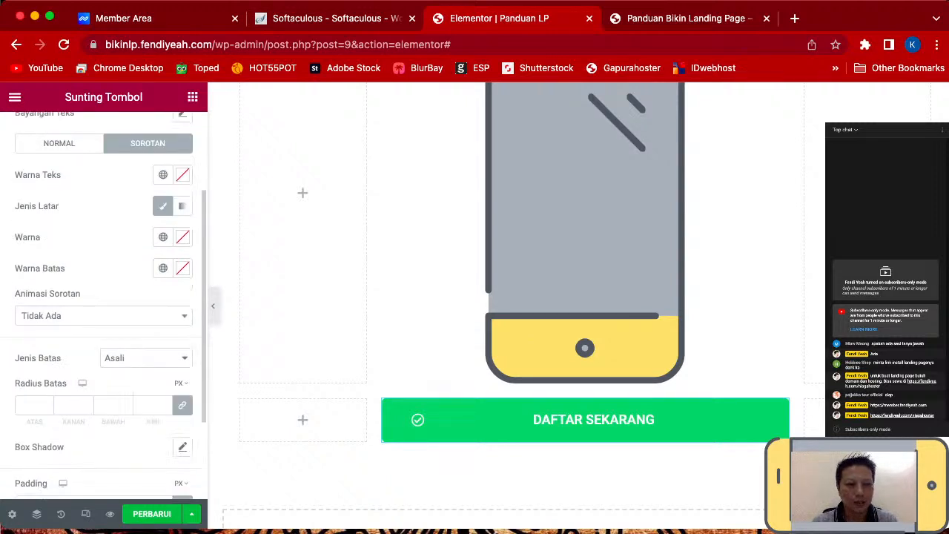
pyautogui.click(104, 316)
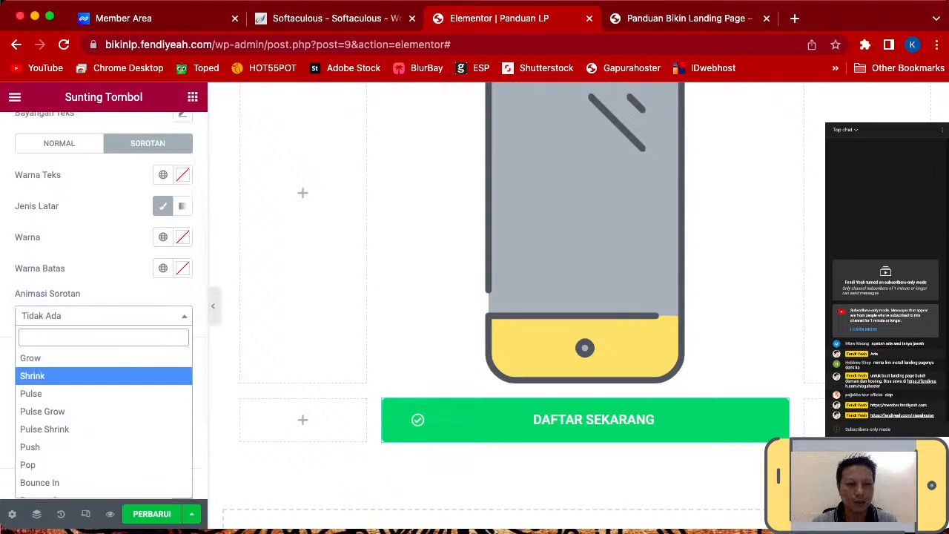
pyautogui.click(82, 376)
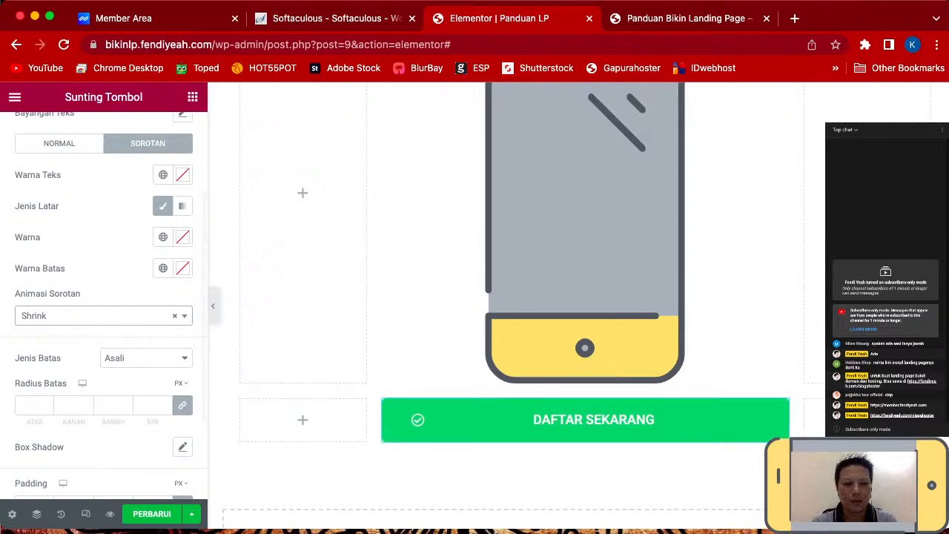
pyautogui.click(152, 514)
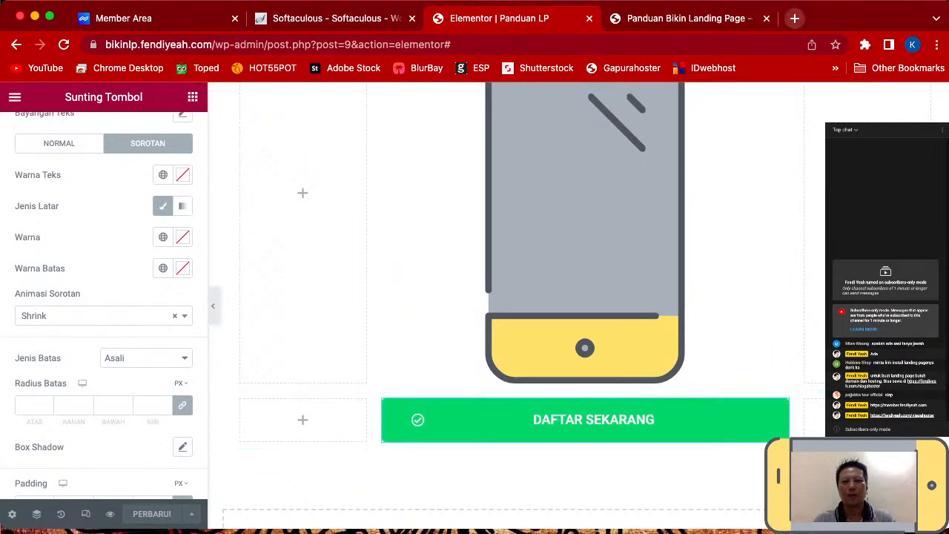
pyautogui.click(794, 18)
# - Search Google for 'arrows down'
pyautogui.write('arrow')
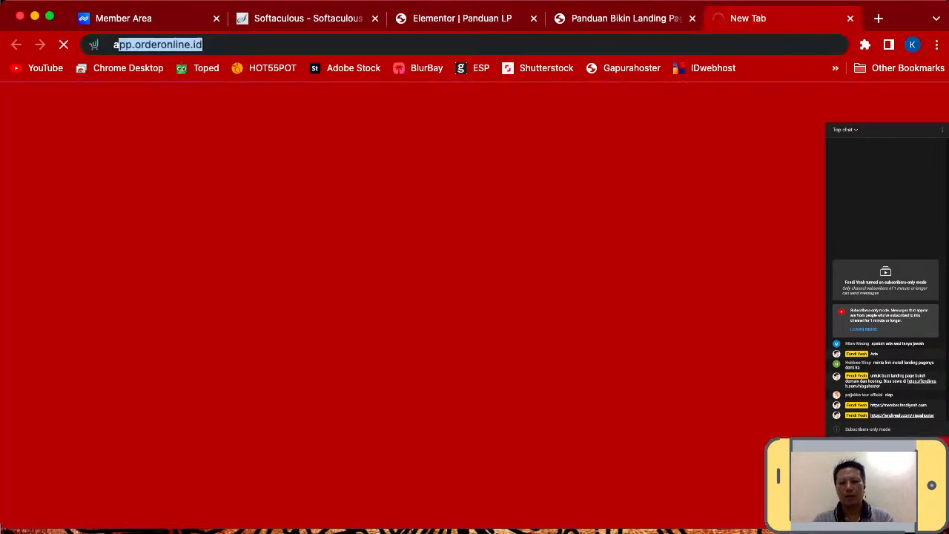
pyautogui.write('s down')
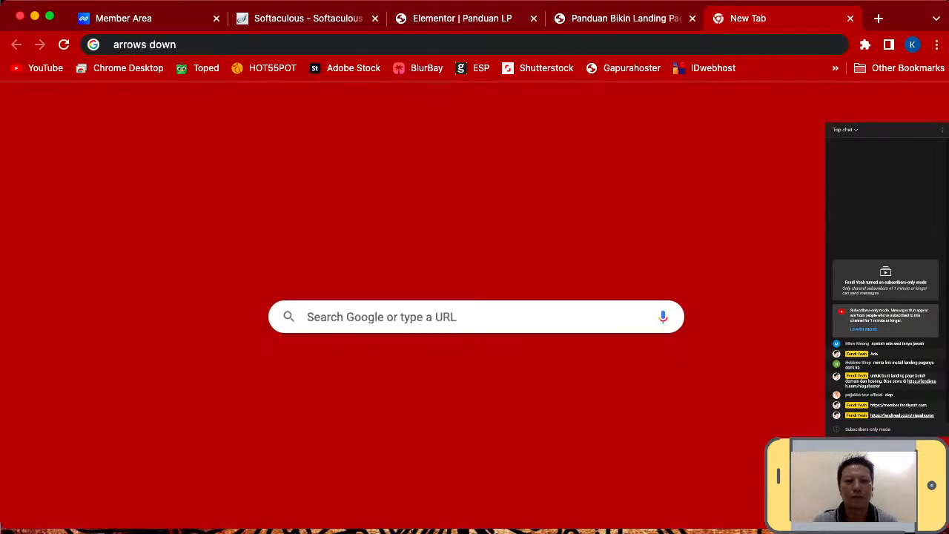
pyautogui.press('Return')
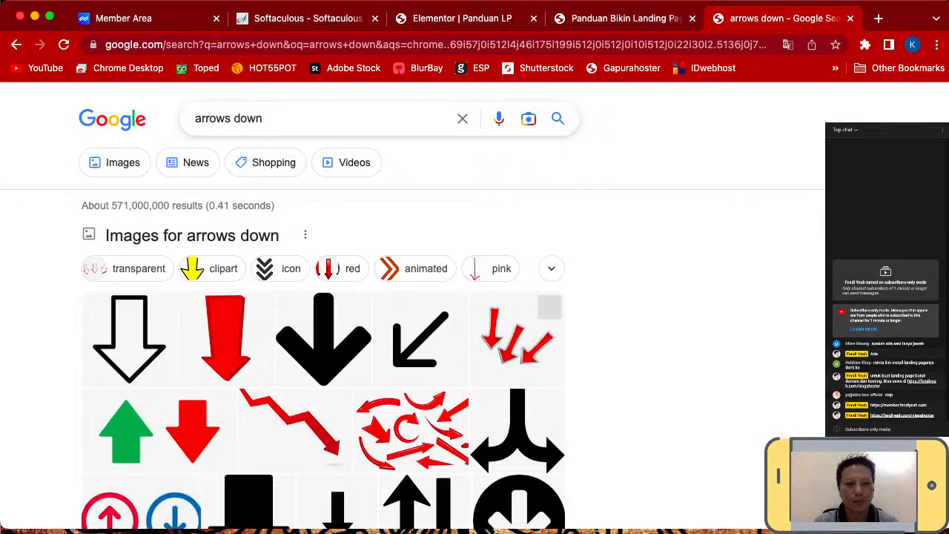
pyautogui.scroll(-3, 322, 334)
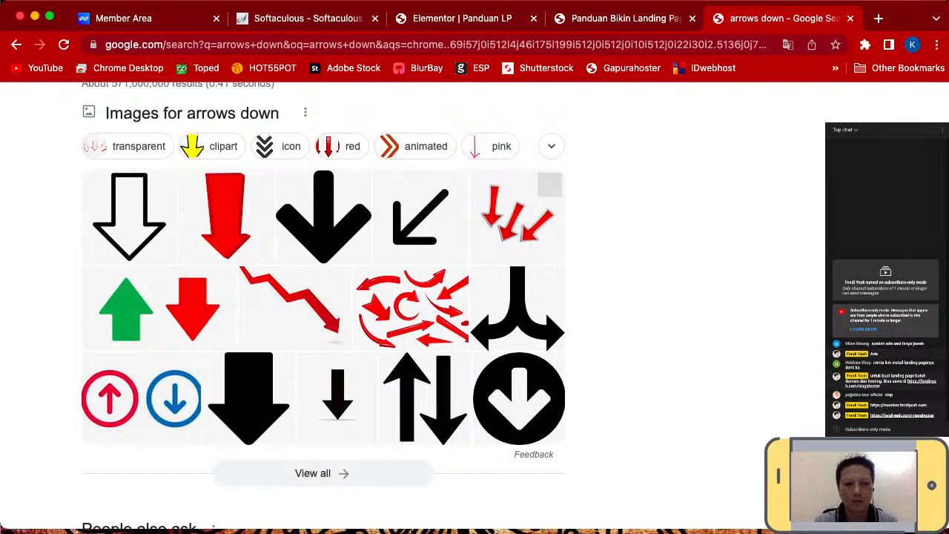
pyautogui.scroll(3, 323, 334)
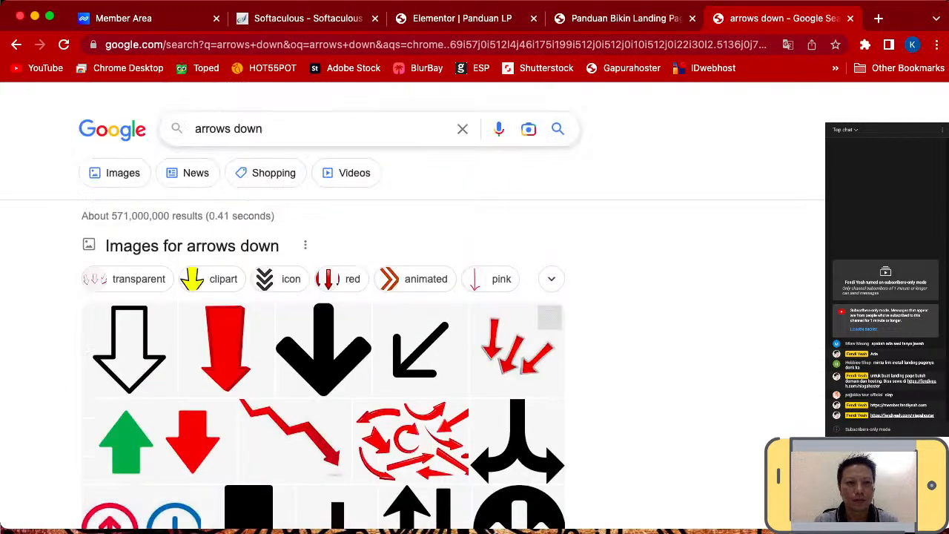
pyautogui.click(297, 119)
pyautogui.press('Escape')
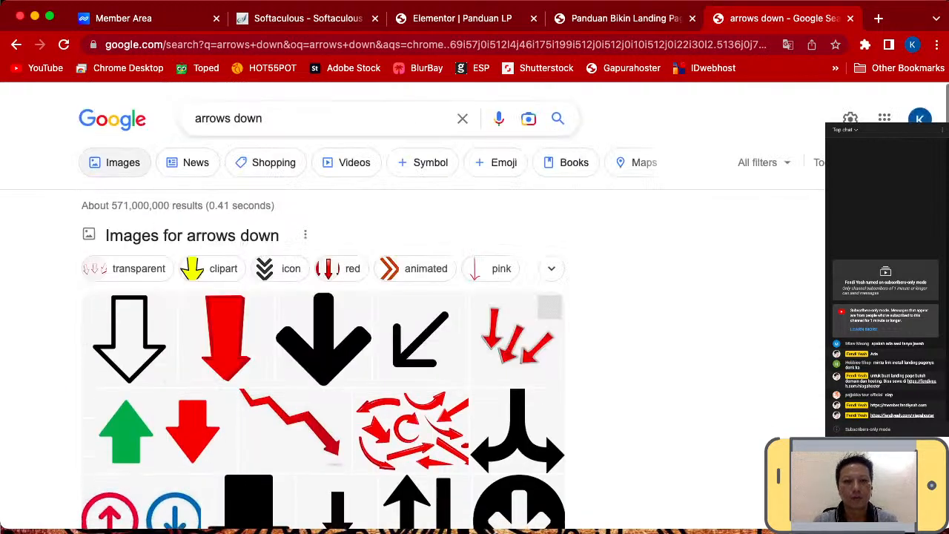
# - Save a down-arrows image from the image results as arrows.png, then return to the landing page tab
pyautogui.click(115, 163)
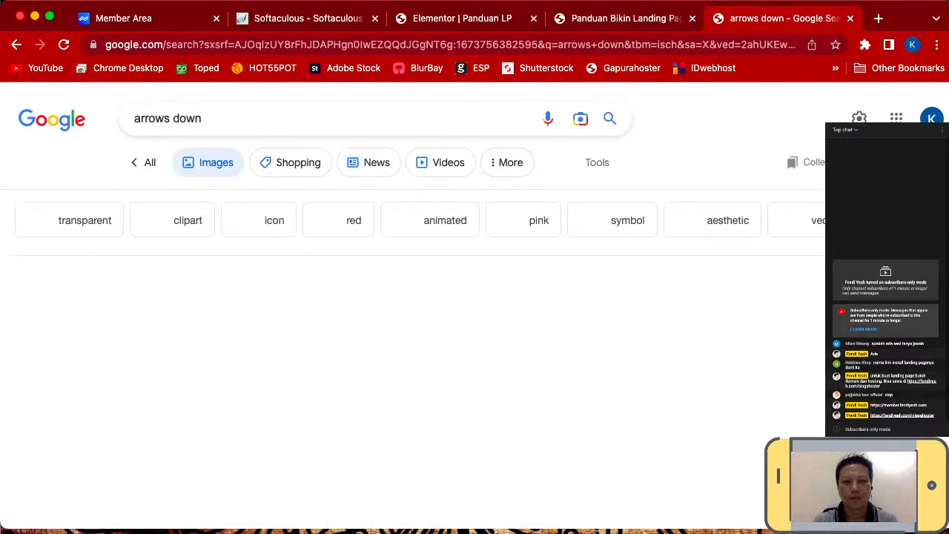
pyautogui.scroll(-1, 415, 296)
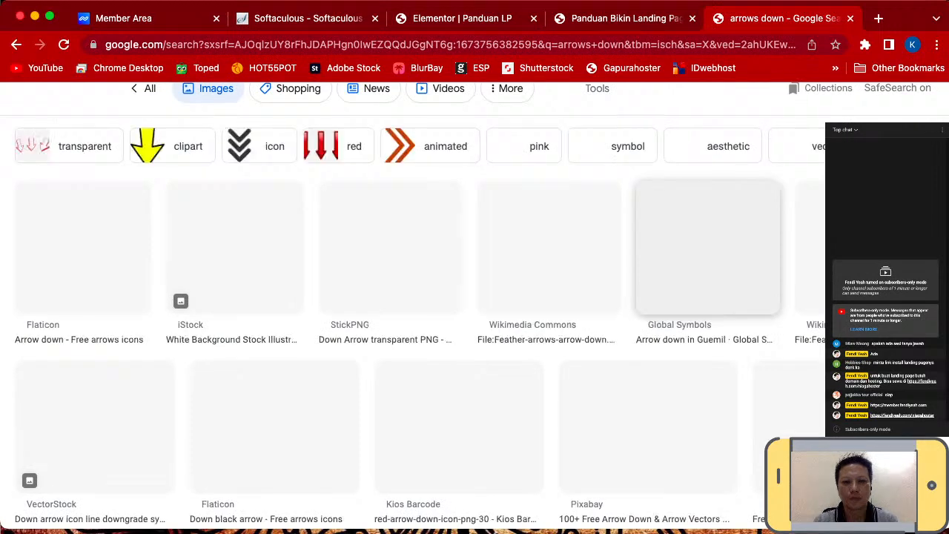
pyautogui.scroll(-3, 415, 308)
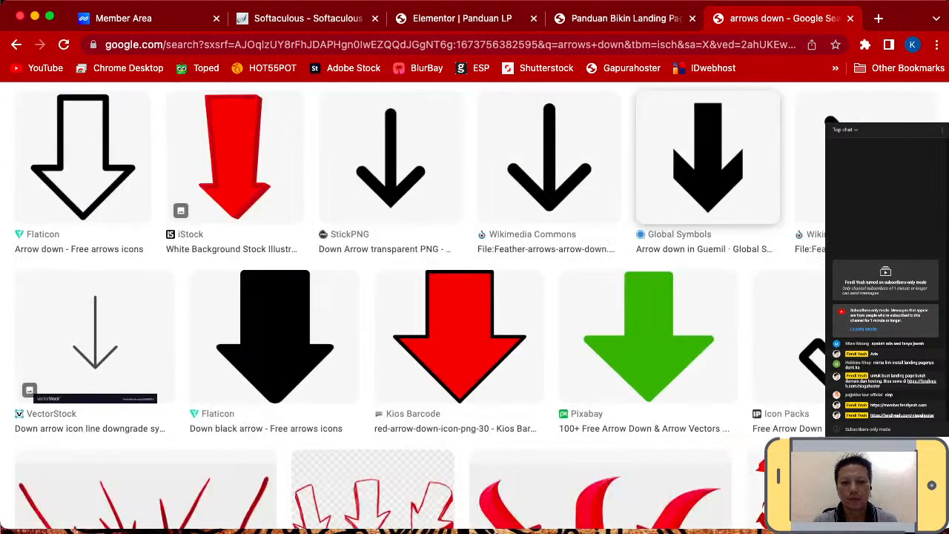
pyautogui.scroll(-2, 649, 245)
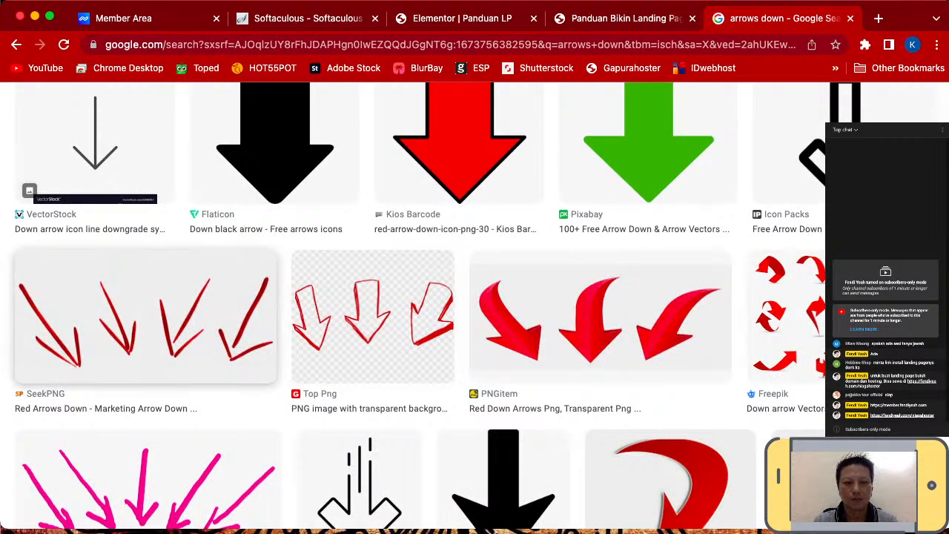
pyautogui.scroll(1, 145, 317)
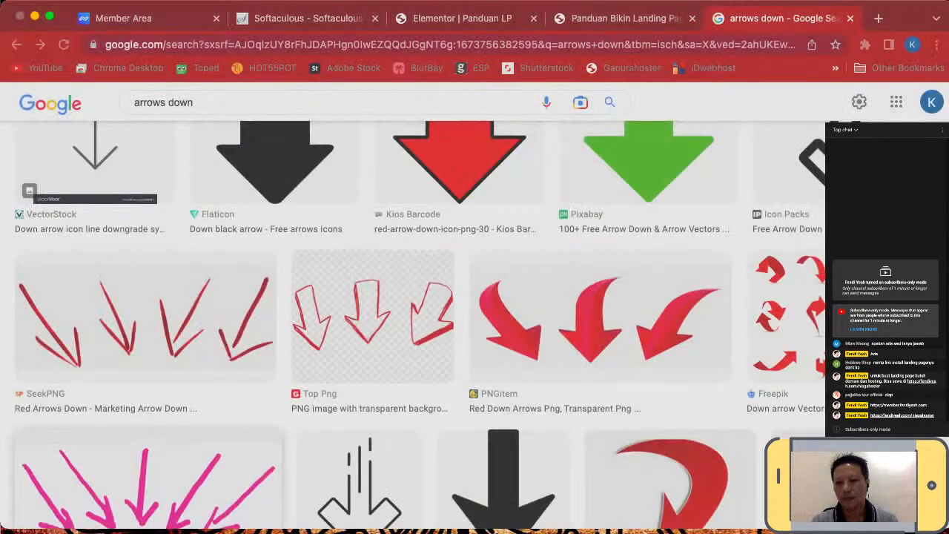
pyautogui.press('Return')
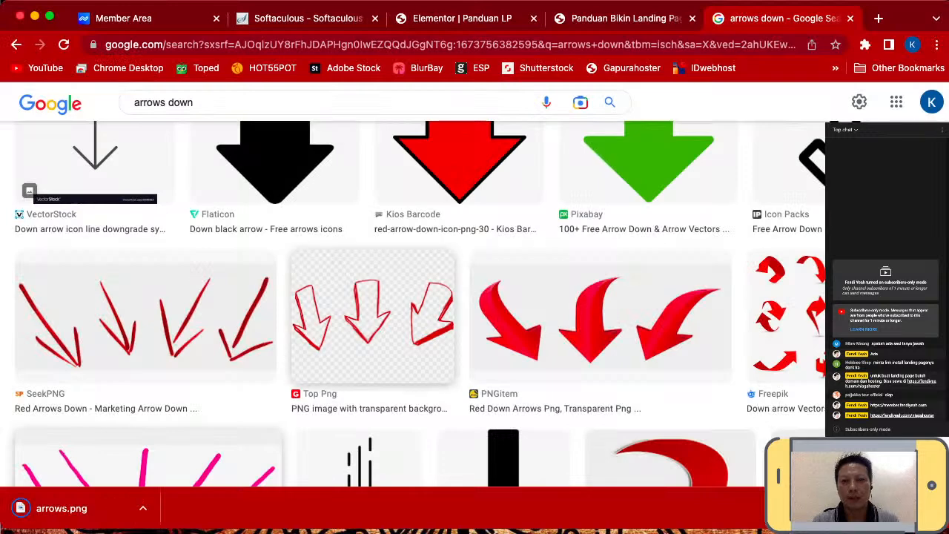
pyautogui.hotkey('ctrl', 'shift', 'Tab')
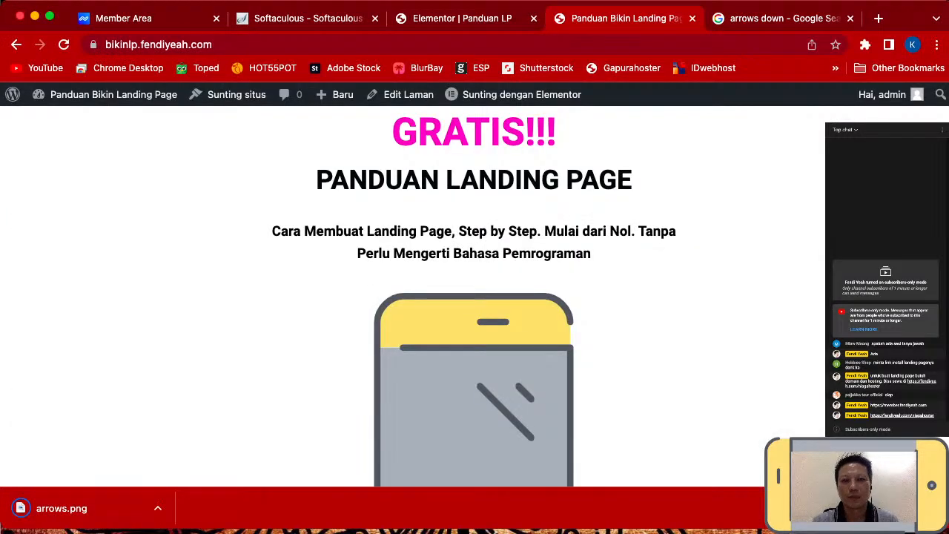
# - Duplicate the DAFTAR SEKARANG button section and delete the upper copy's button, leaving an empty section
pyautogui.hotkey('ctrl', 'shift', 'Tab')
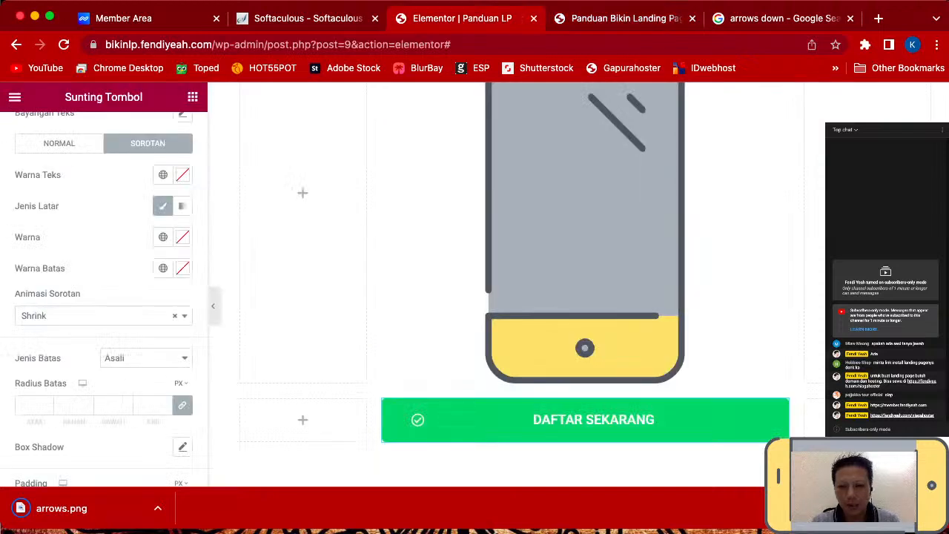
pyautogui.scroll(-3, 585, 282)
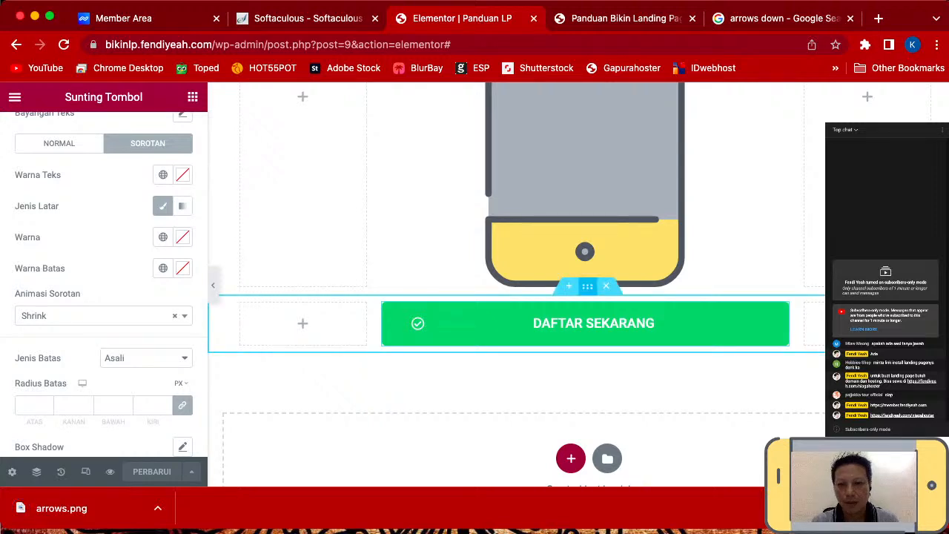
pyautogui.rightClick(588, 286)
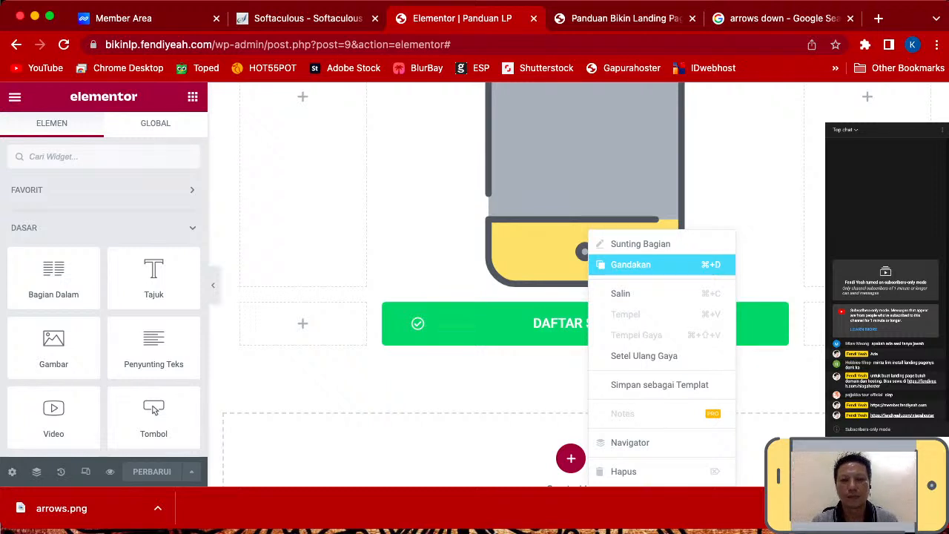
pyautogui.press('super+d')
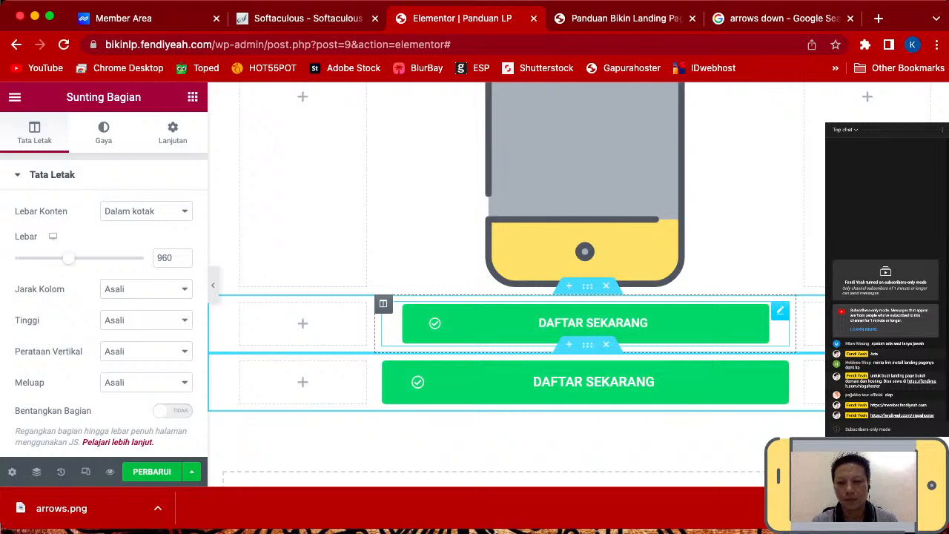
pyautogui.rightClick(638, 322)
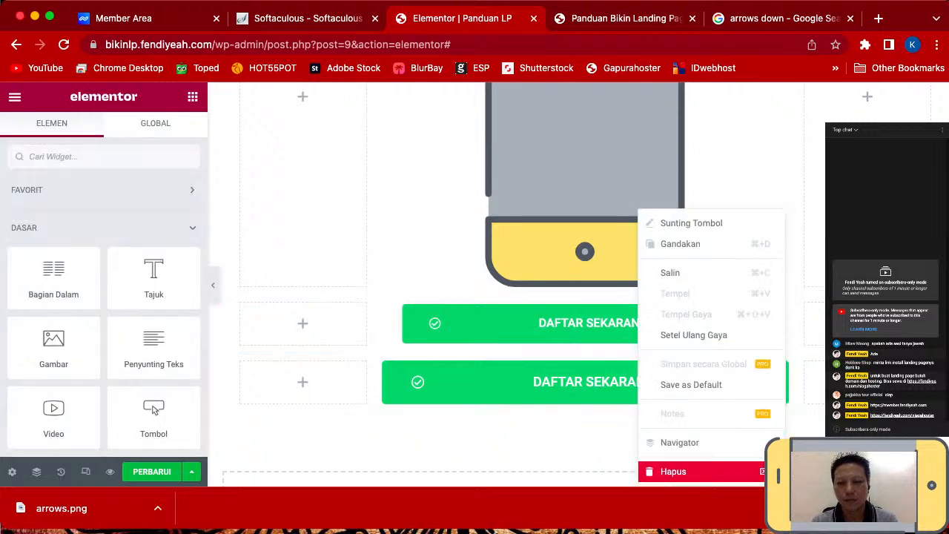
pyautogui.click(675, 471)
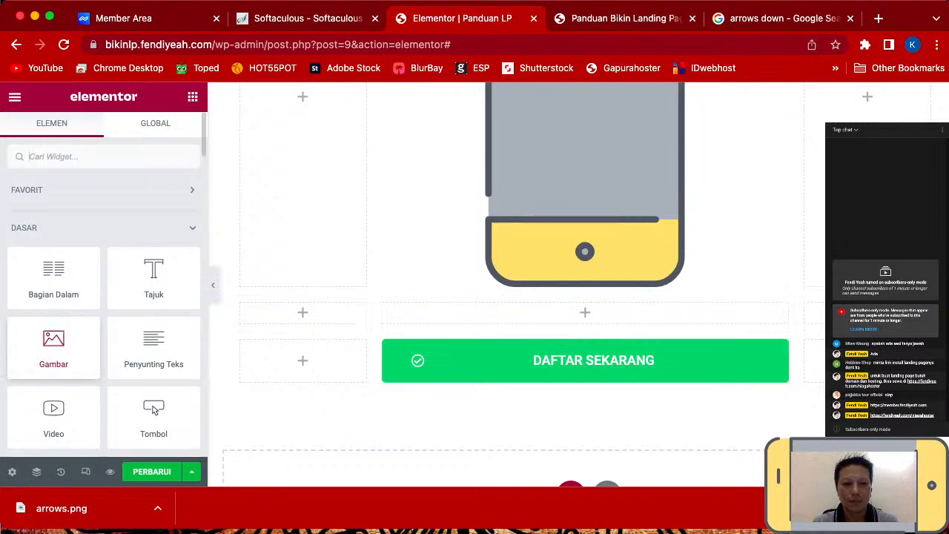
# - Add an image widget above DAFTAR SEKARANG and upload and insert arrows.png into it
pyautogui.moveTo(154, 410); pyautogui.dragTo(564, 313)
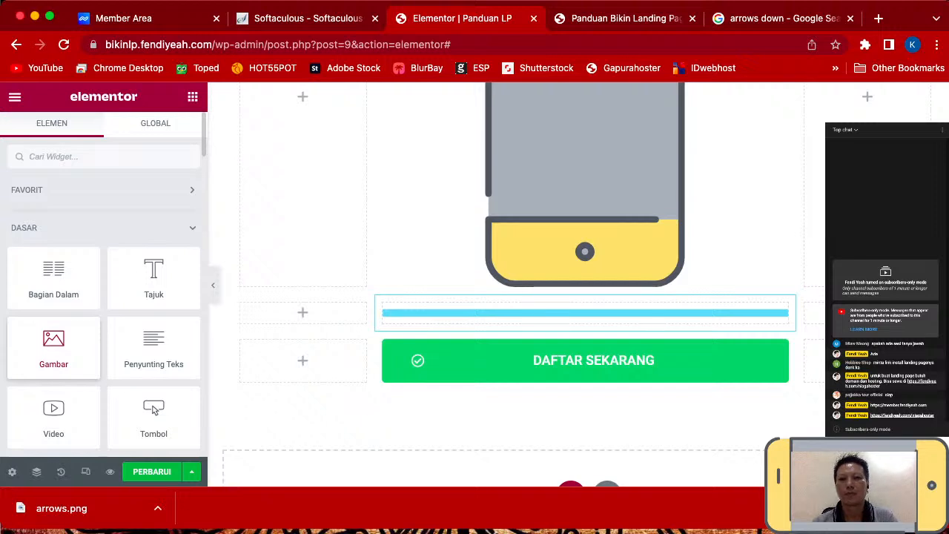
pyautogui.moveTo(153, 410); pyautogui.dragTo(585, 313)
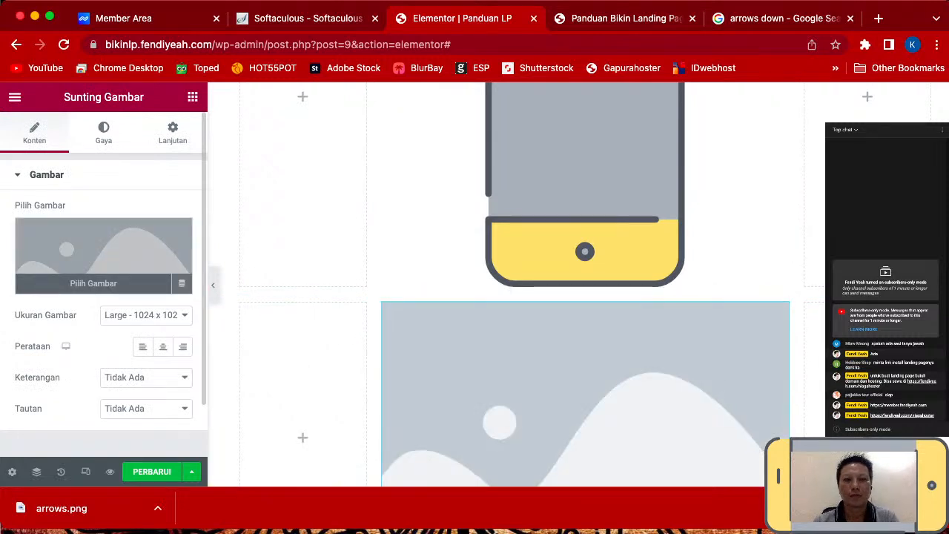
pyautogui.click(104, 249)
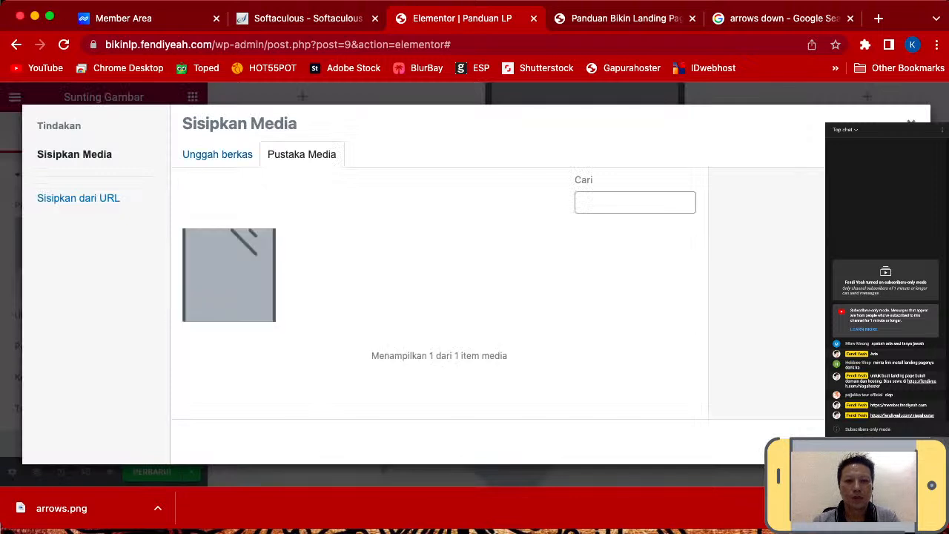
pyautogui.click(217, 154)
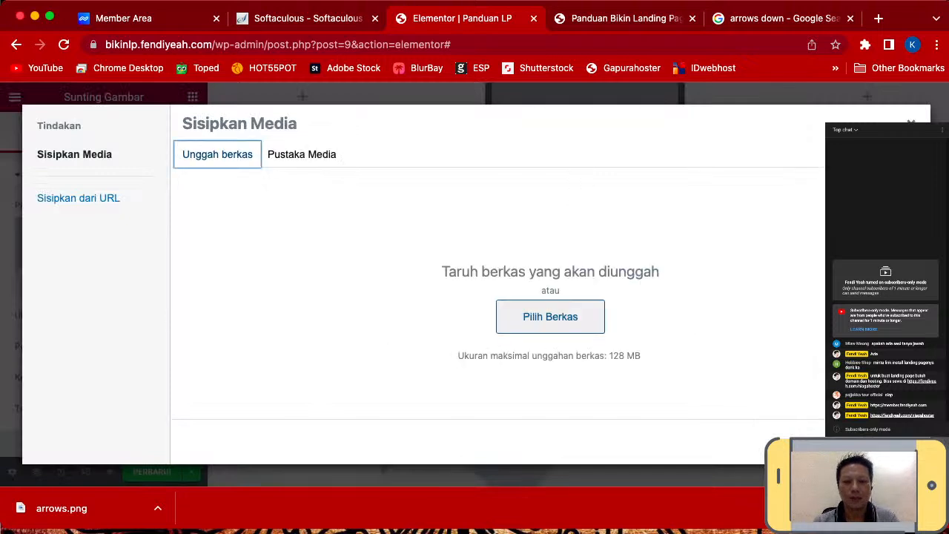
pyautogui.click(550, 317)
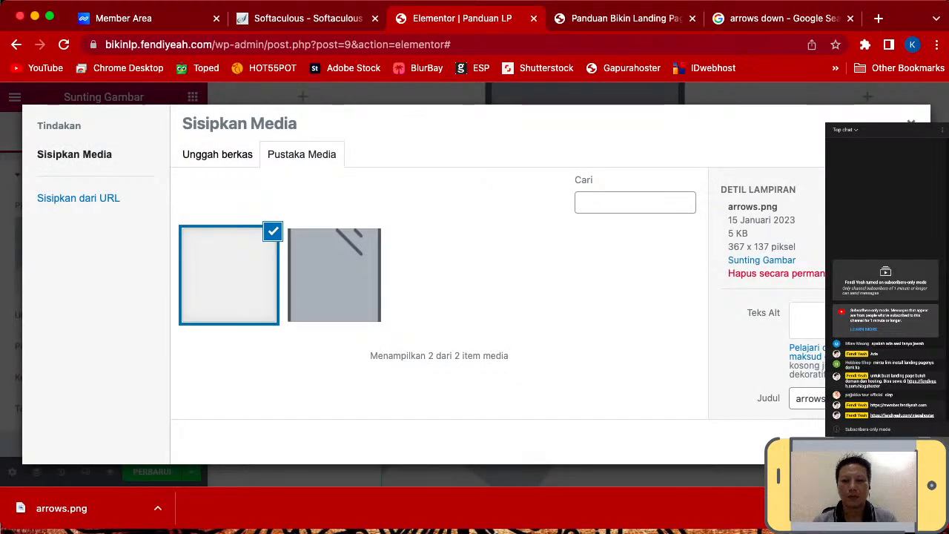
pyautogui.click(880, 442)
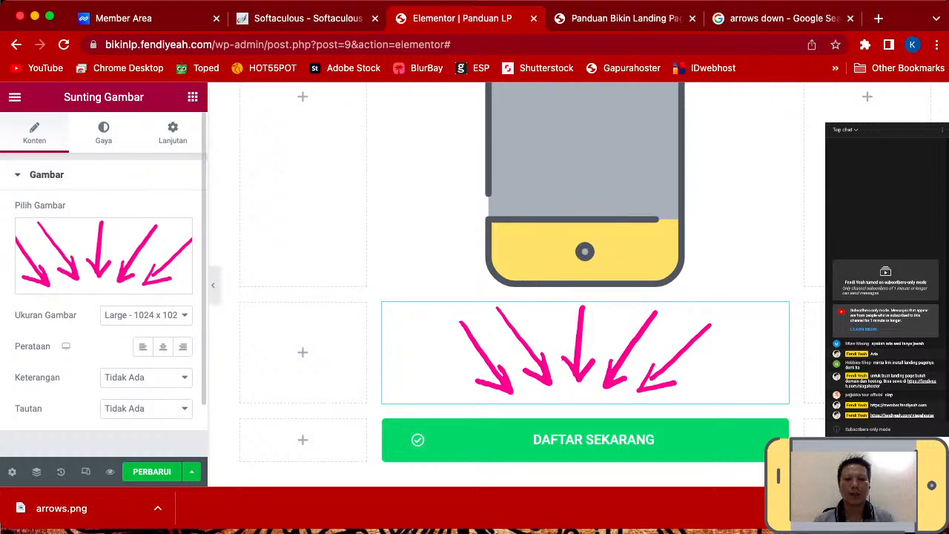
# - Set the arrows image's hover animation to Hang and update the page
pyautogui.click(103, 133)
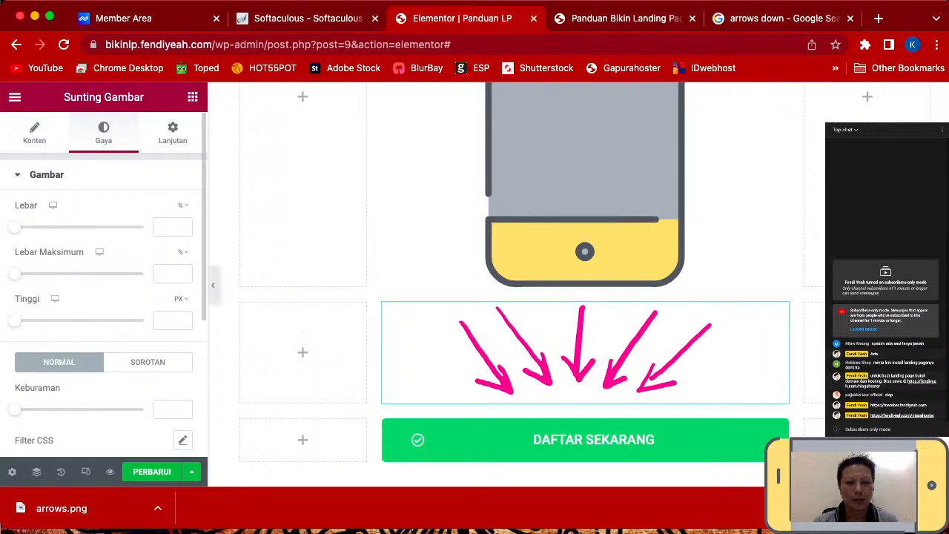
pyautogui.click(147, 363)
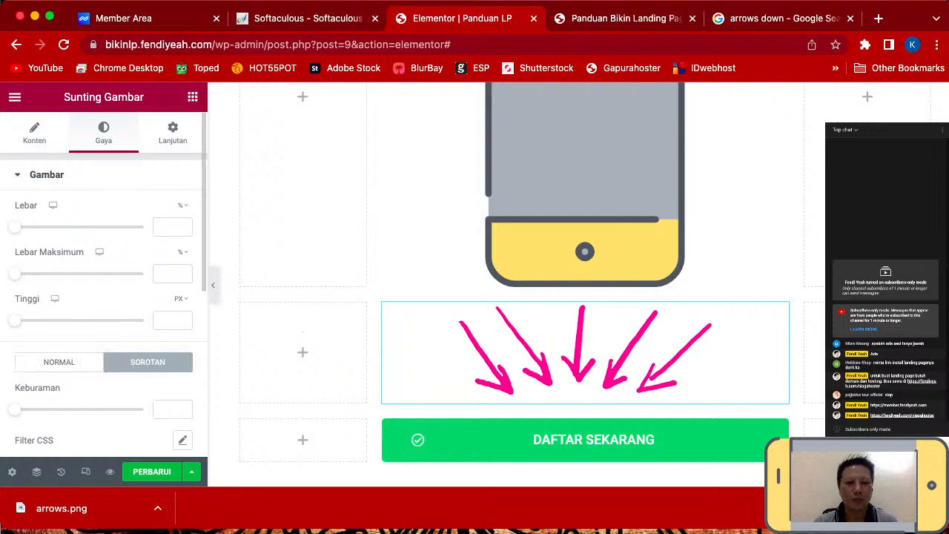
pyautogui.scroll(-3, 104, 296)
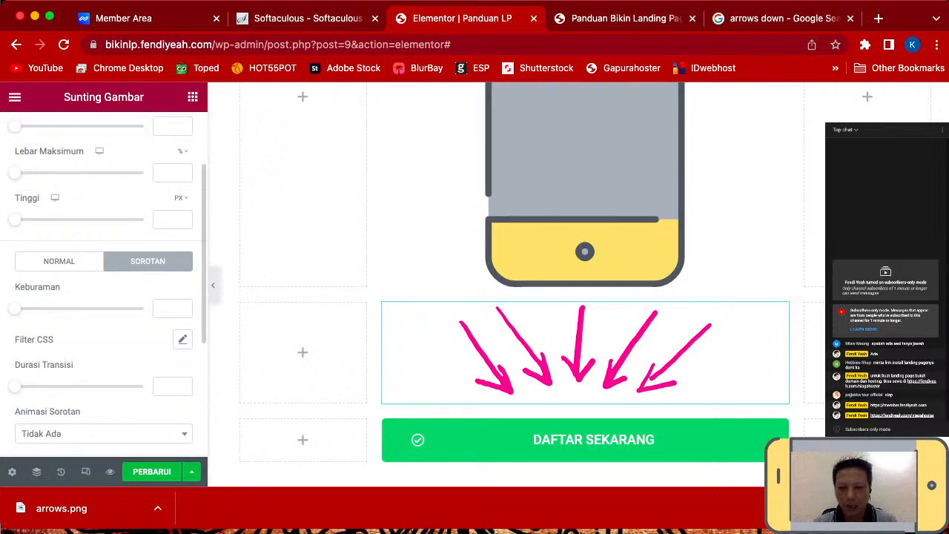
pyautogui.scroll(-2, 104, 297)
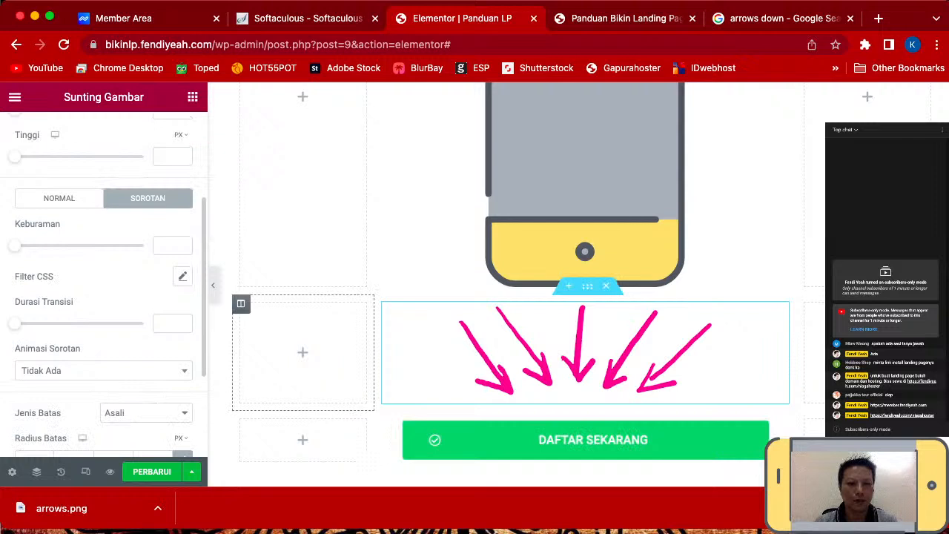
pyautogui.click(104, 371)
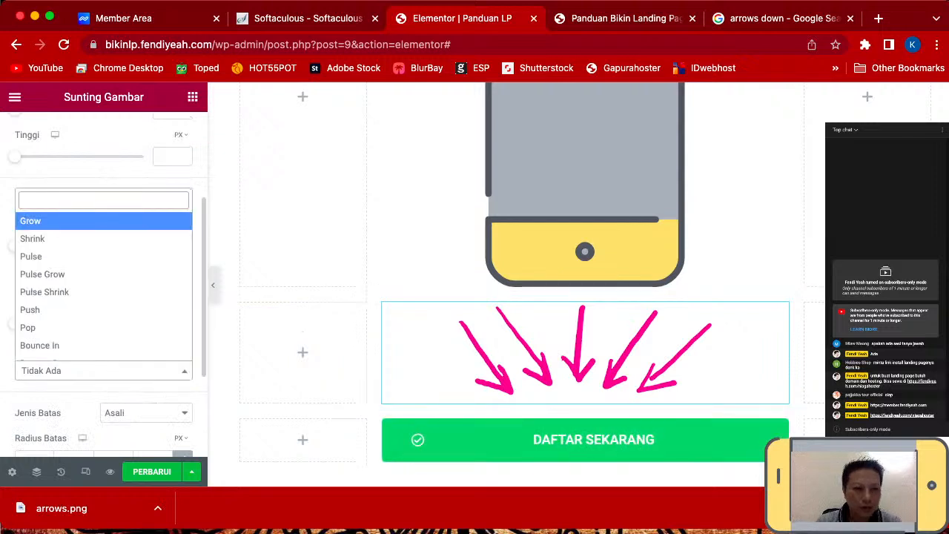
pyautogui.scroll(-1, 104, 282)
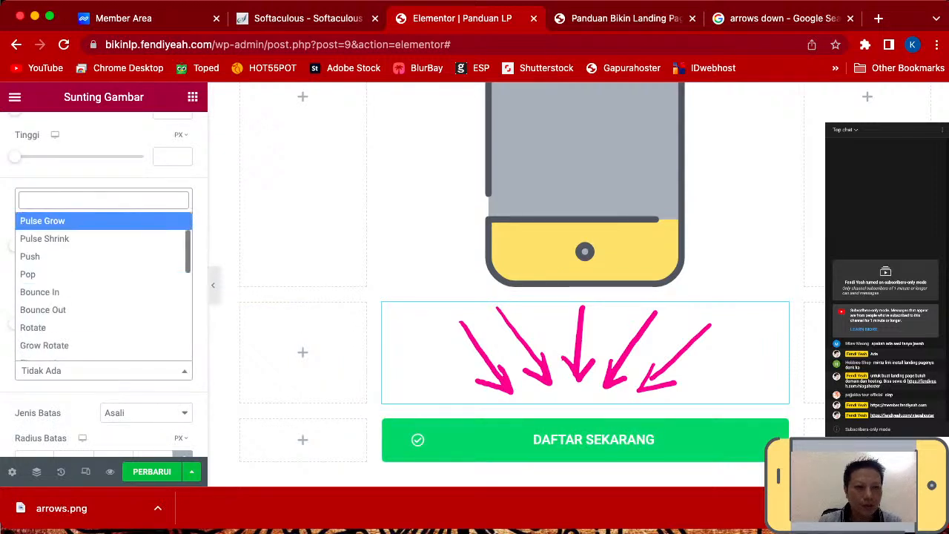
pyautogui.scroll(-1, 104, 282)
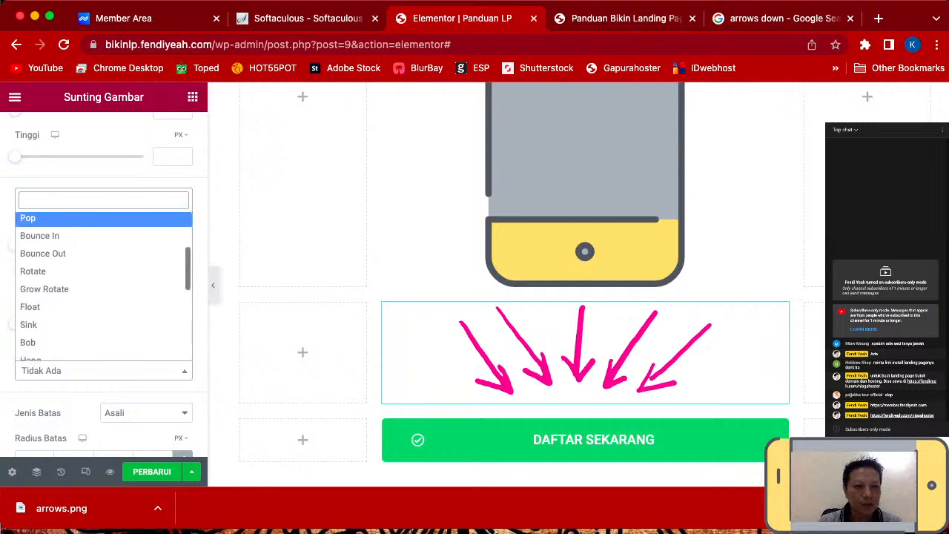
pyautogui.scroll(-1, 104, 311)
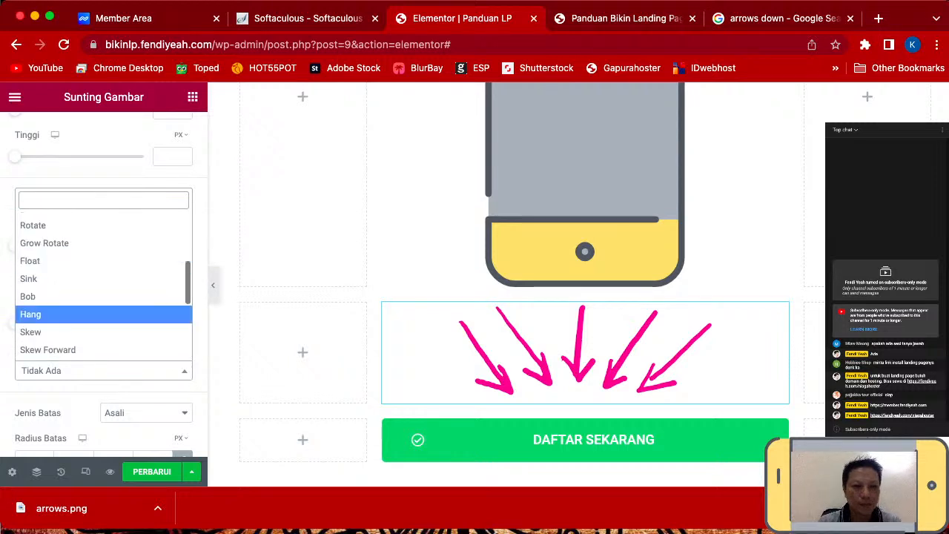
pyautogui.click(104, 315)
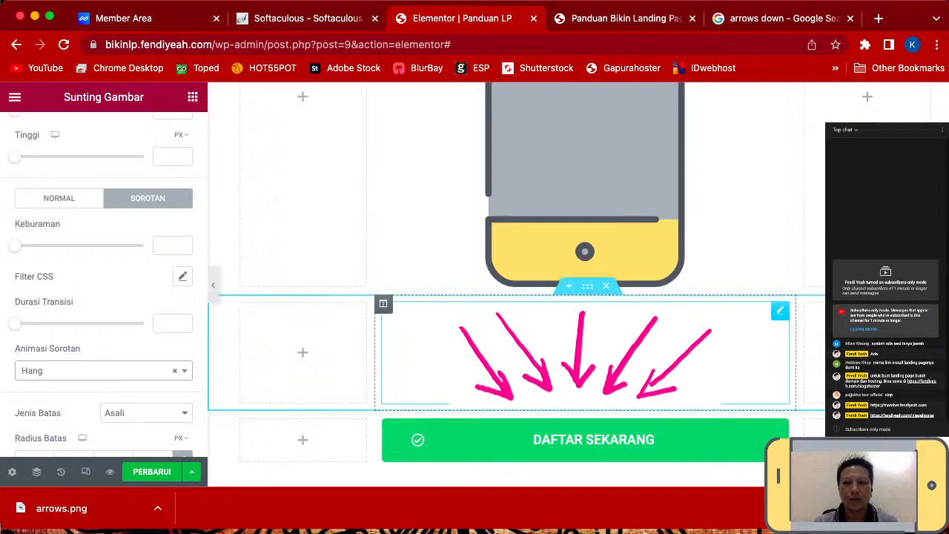
pyautogui.scroll(1, 517, 297)
pyautogui.scroll(-2, 517, 297)
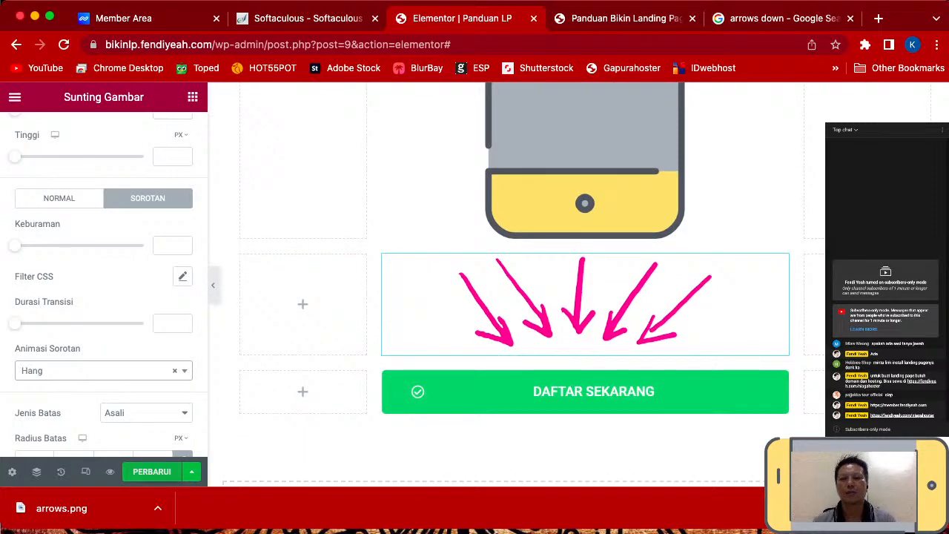
pyautogui.click(152, 472)
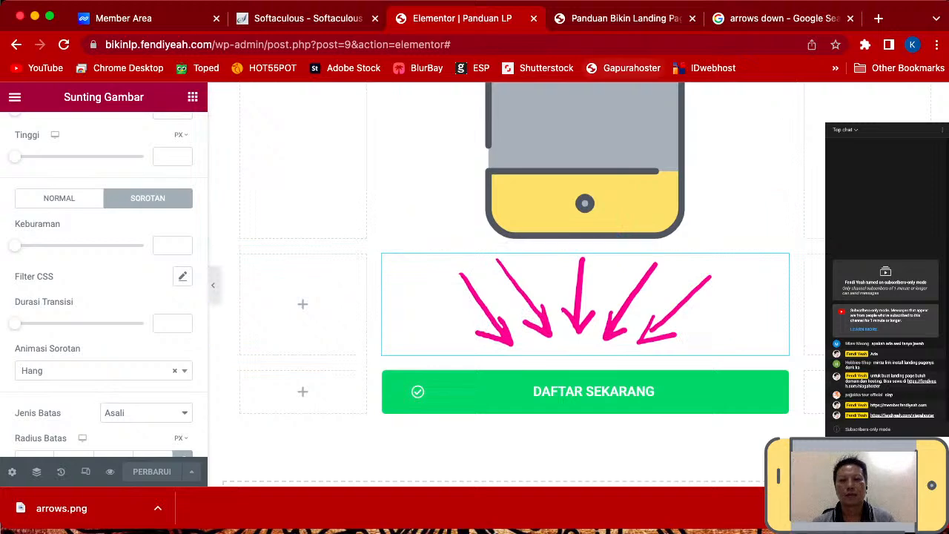
# - Switch to the live landing page tab and reload it to show the update
pyautogui.hotkey('ctrl', 'Tab')
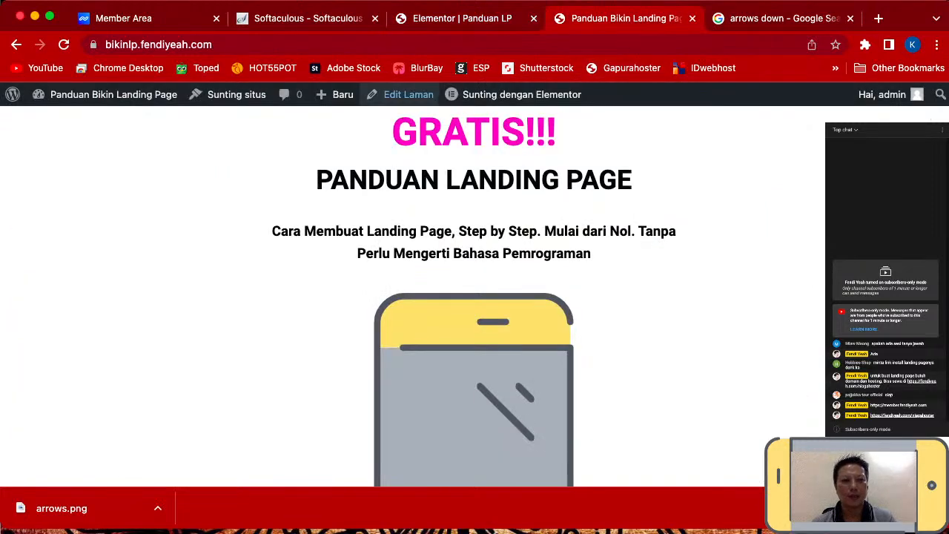
pyautogui.press('super+l')
pyautogui.press('Return')
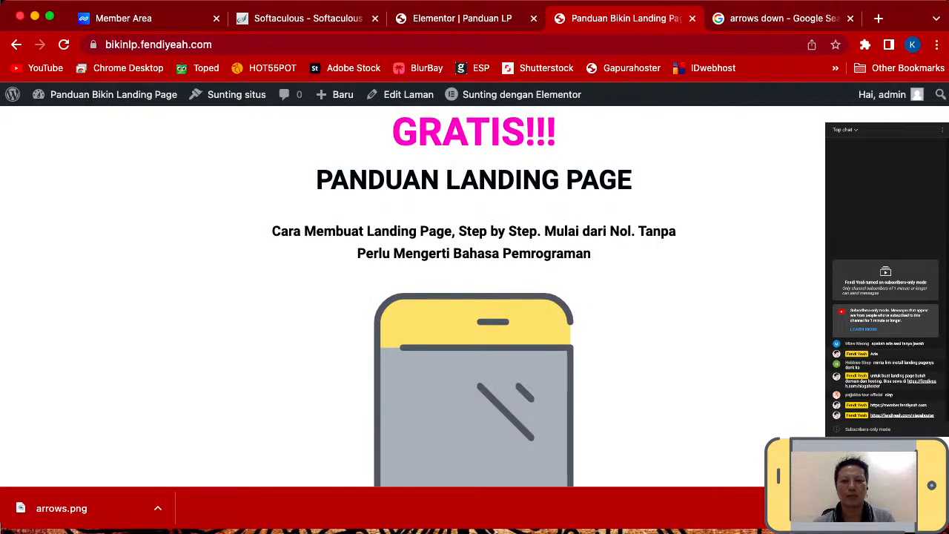
# - Scroll the live page to review the pink arrows above the DAFTAR SEKARANG button
pyautogui.scroll(-3, 474, 296)
pyautogui.scroll(-8, 474, 296)
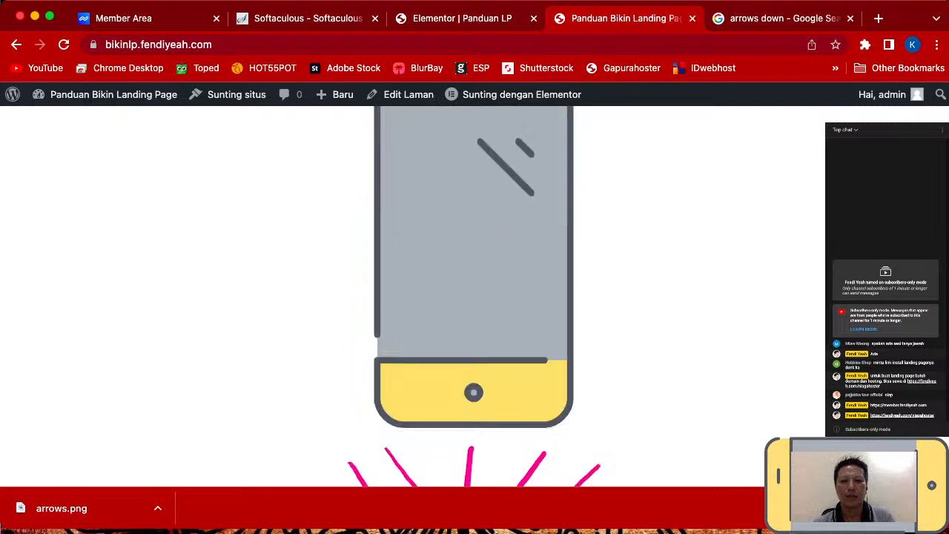
pyautogui.scroll(-1, 474, 297)
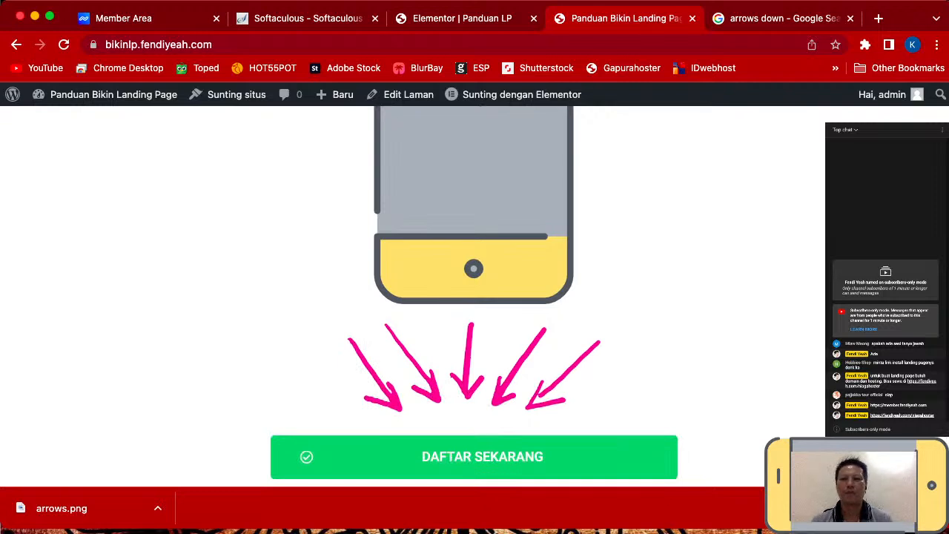
pyautogui.scroll(5, 382, 319)
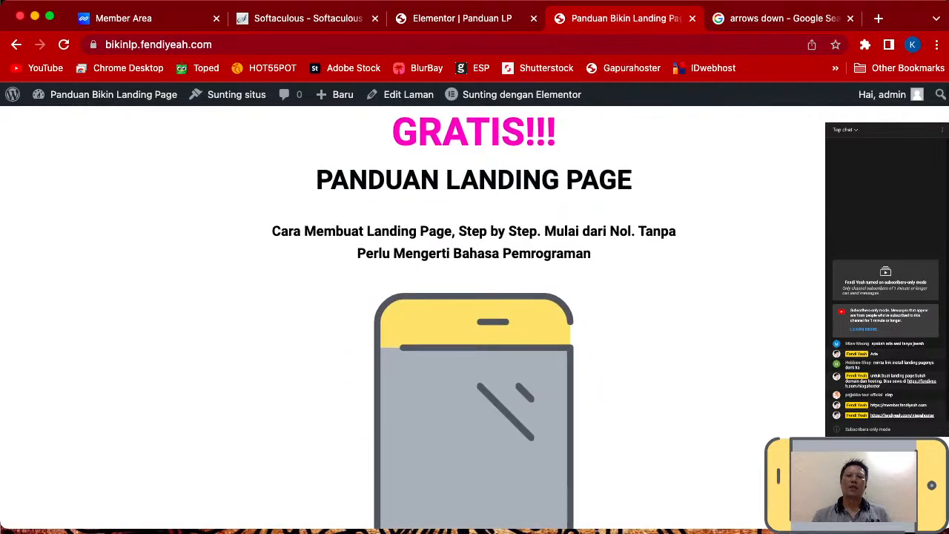
pyautogui.scroll(-4, 475, 319)
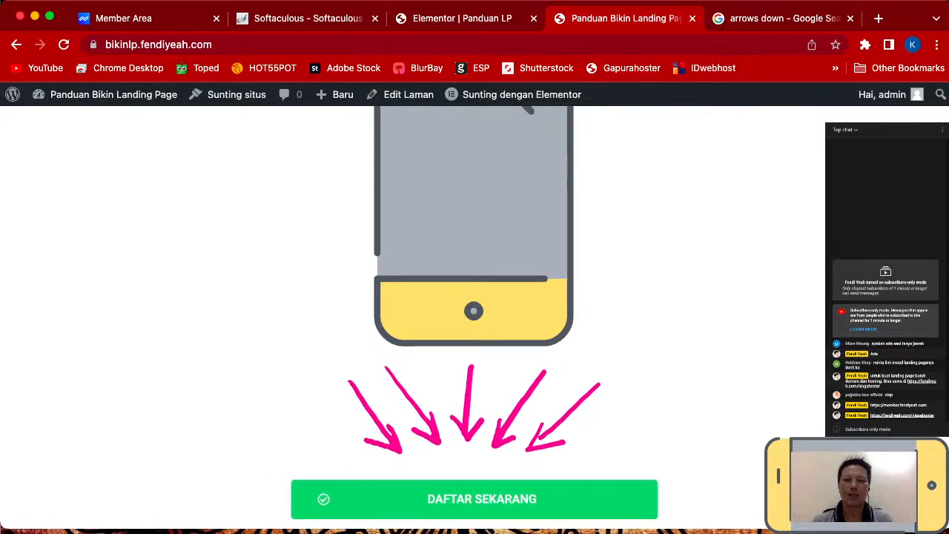
pyautogui.scroll(5, 475, 319)
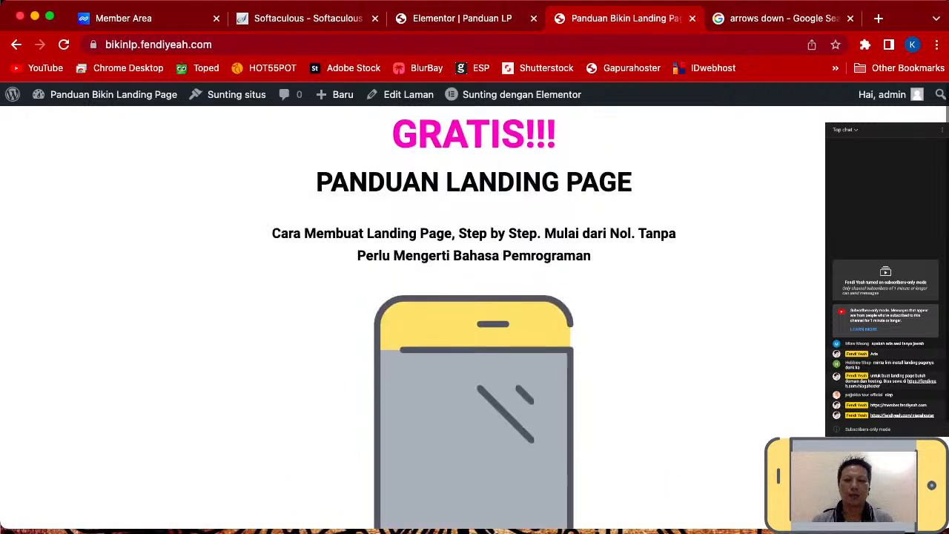
pyautogui.scroll(-1, 474, 319)
pyautogui.scroll(-5, 475, 319)
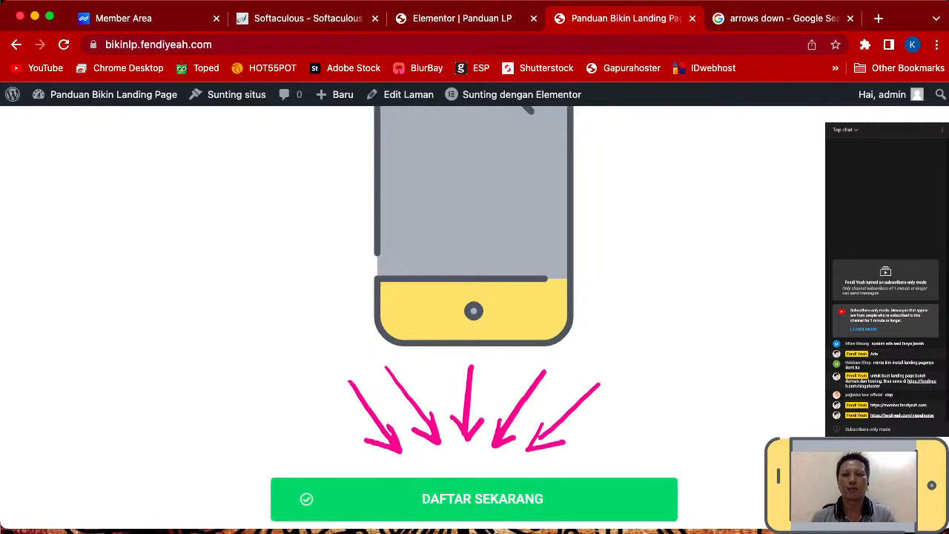
pyautogui.scroll(5, 474, 319)
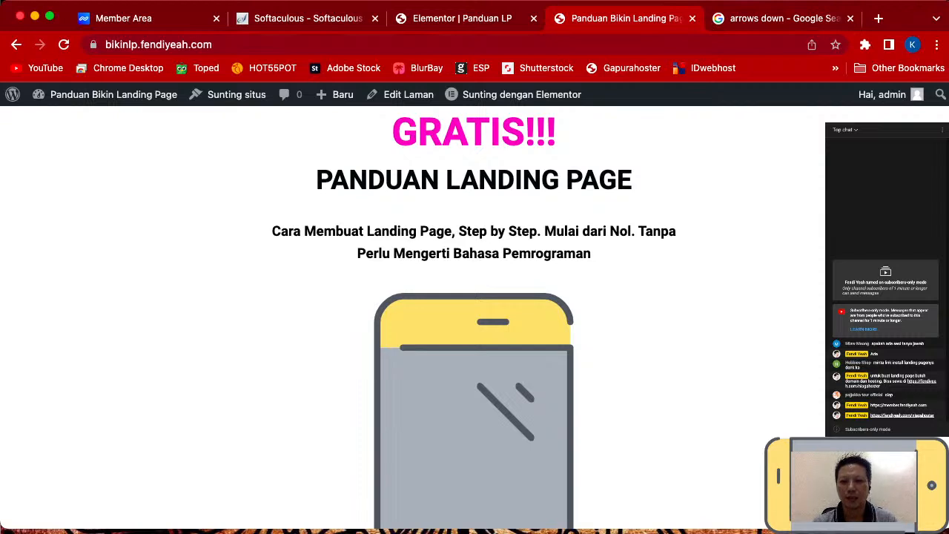
pyautogui.press('super+Tab')
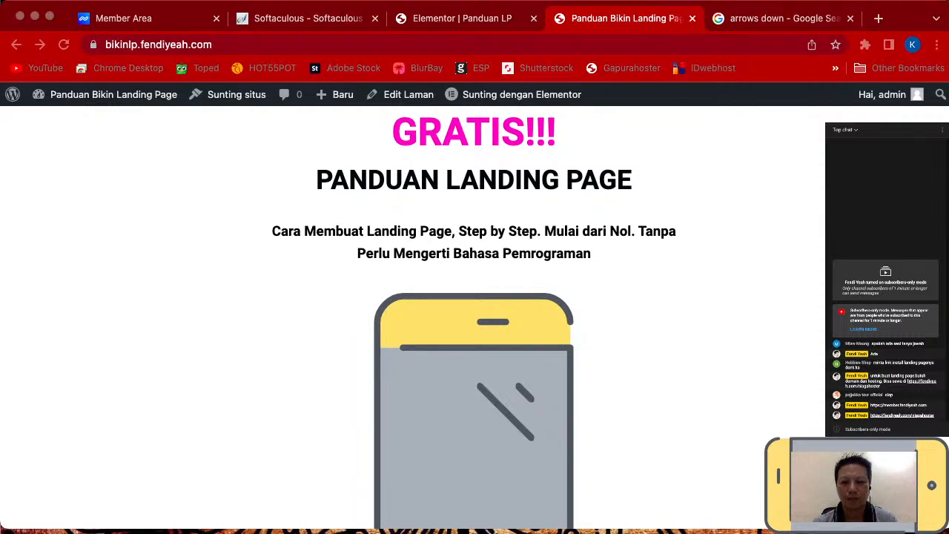